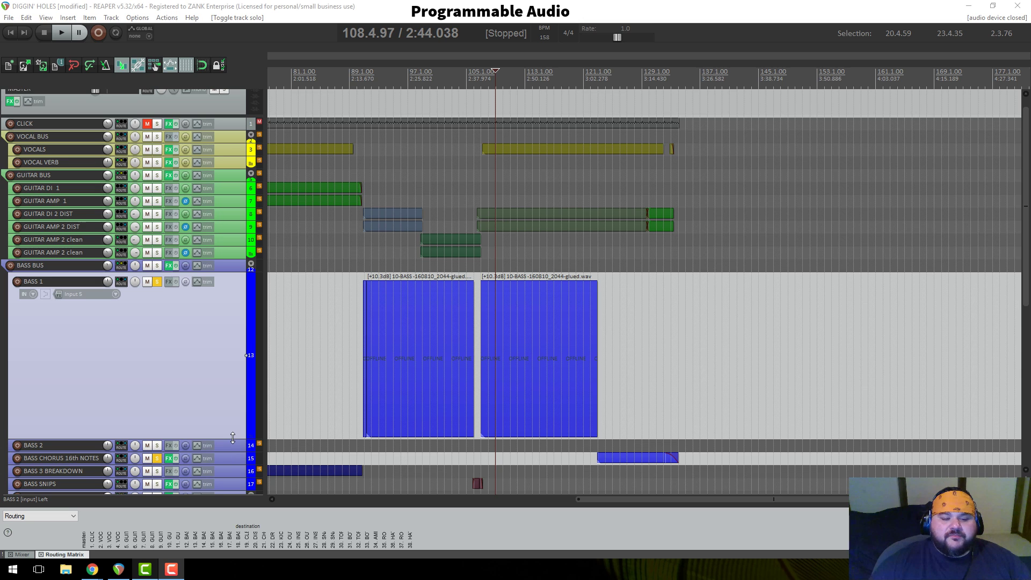
# Step: Reduce the height of the BASS 1 track so that more of the tracks below it fit on screen
pyautogui.moveTo(233, 438); pyautogui.dragTo(232, 330)
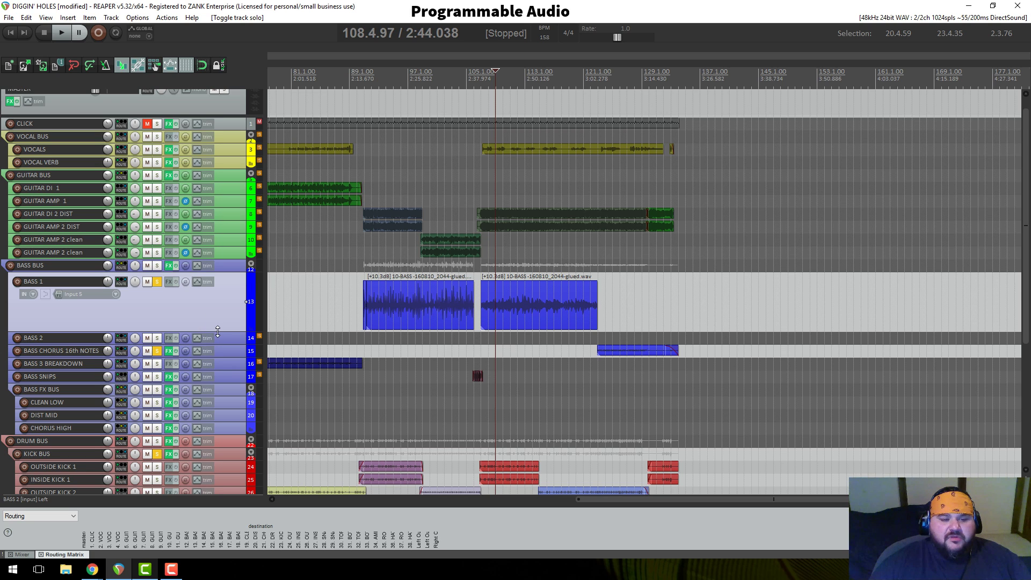
pyautogui.moveTo(214, 330); pyautogui.dragTo(220, 321)
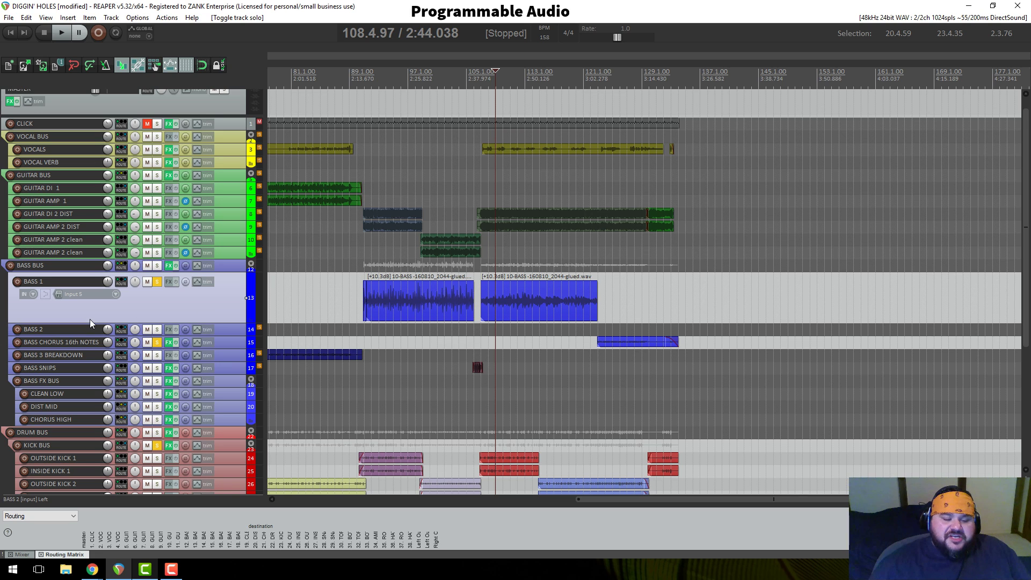
pyautogui.moveTo(199, 323)
pyautogui.mouseDown()
pyautogui.moveTo(208, 301)
pyautogui.moveTo(213, 308)
pyautogui.mouseUp()
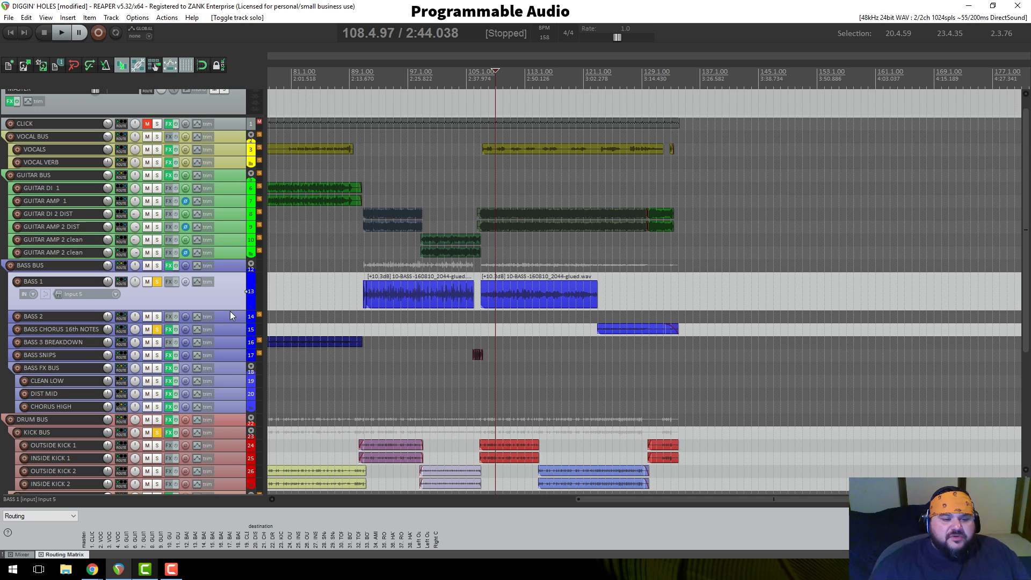
pyautogui.moveTo(230, 310); pyautogui.dragTo(232, 283)
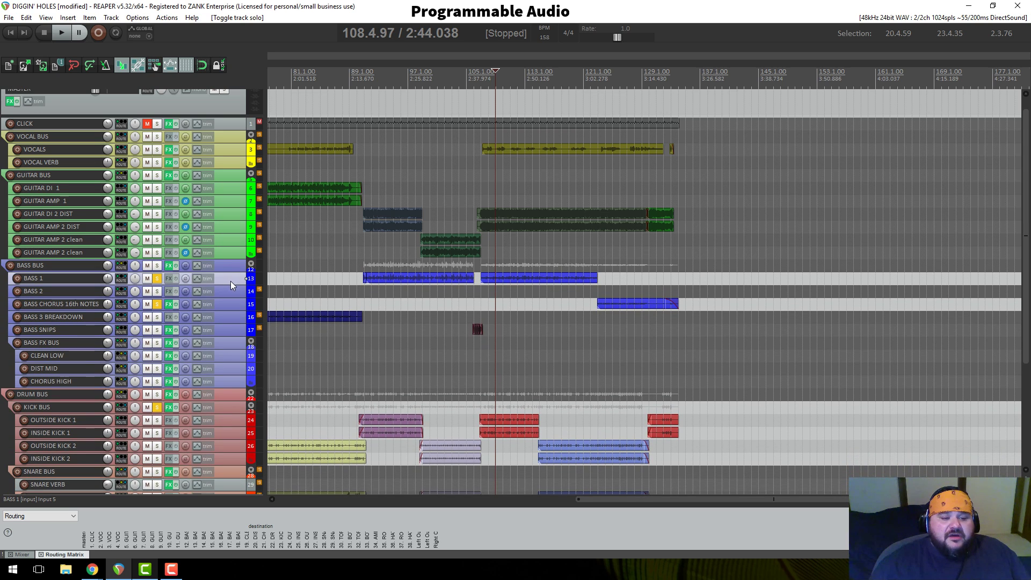
pyautogui.moveTo(230, 283); pyautogui.dragTo(227, 306)
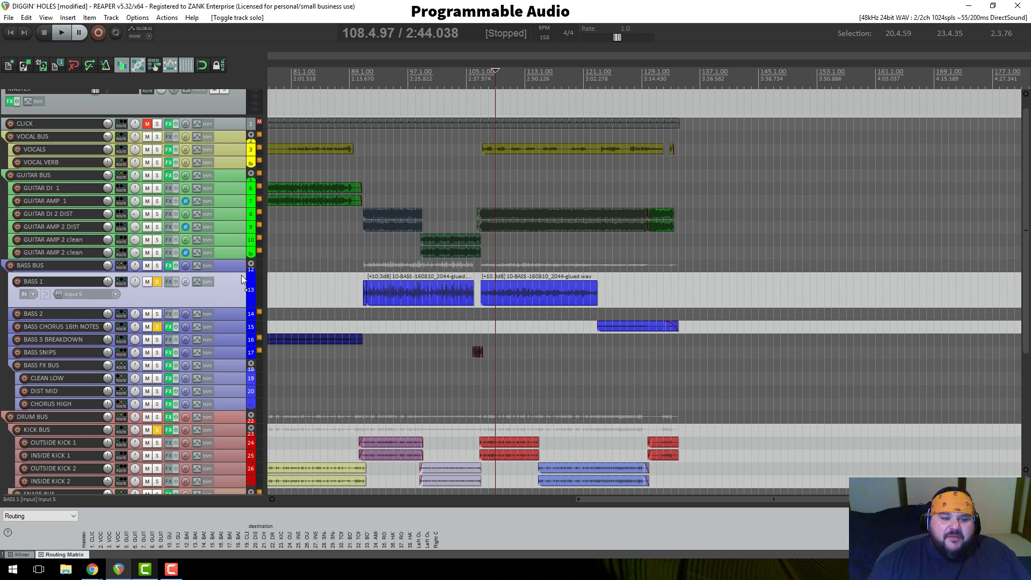
pyautogui.moveTo(219, 307); pyautogui.dragTo(219, 309)
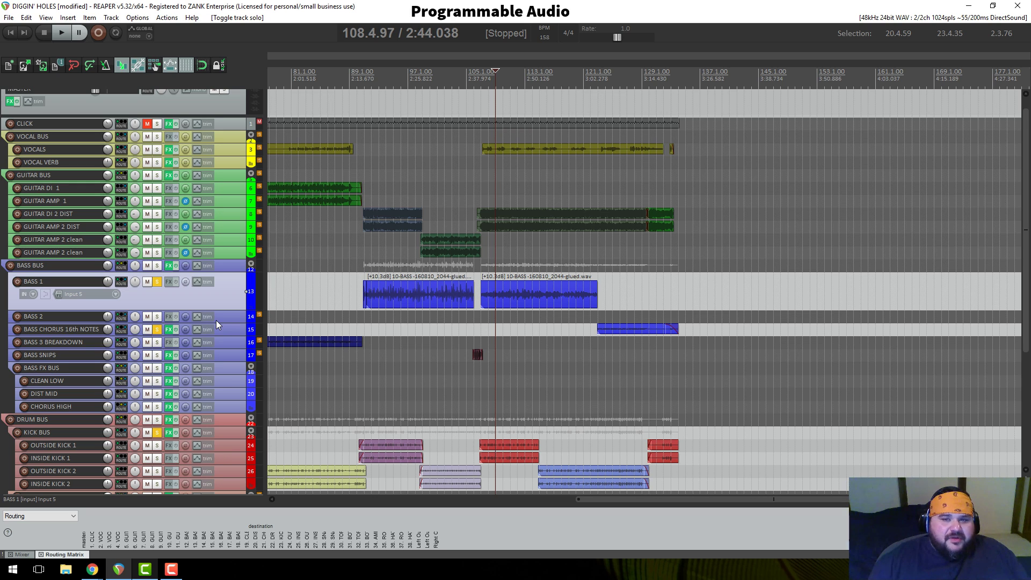
# Step: Switch to Chrome, search Google in a new tab for "tom peatty a big ol man goes up for sale", and return to REAPER
pyautogui.click(96, 573)
pyautogui.click(59, 518)
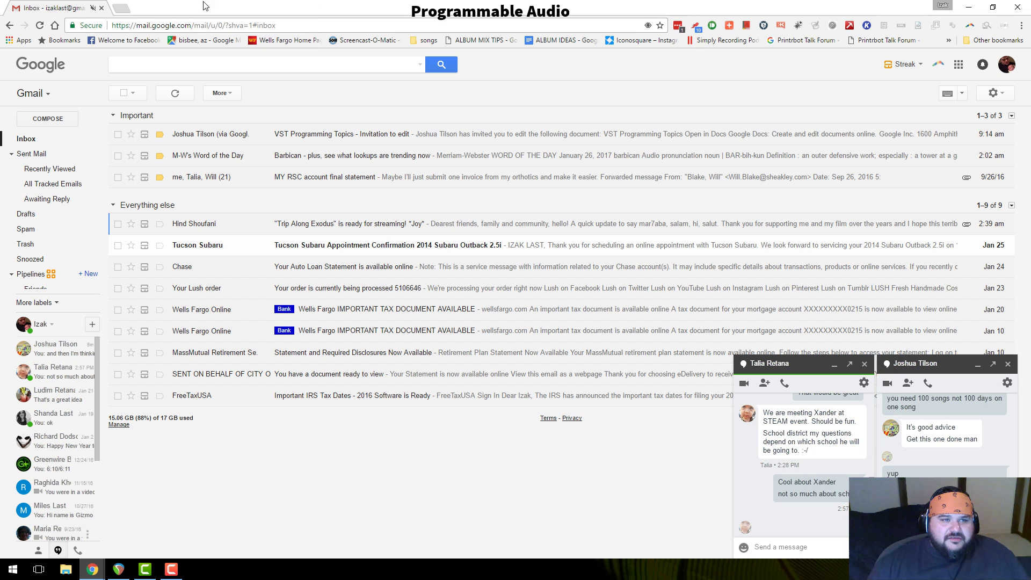
pyautogui.click(119, 10)
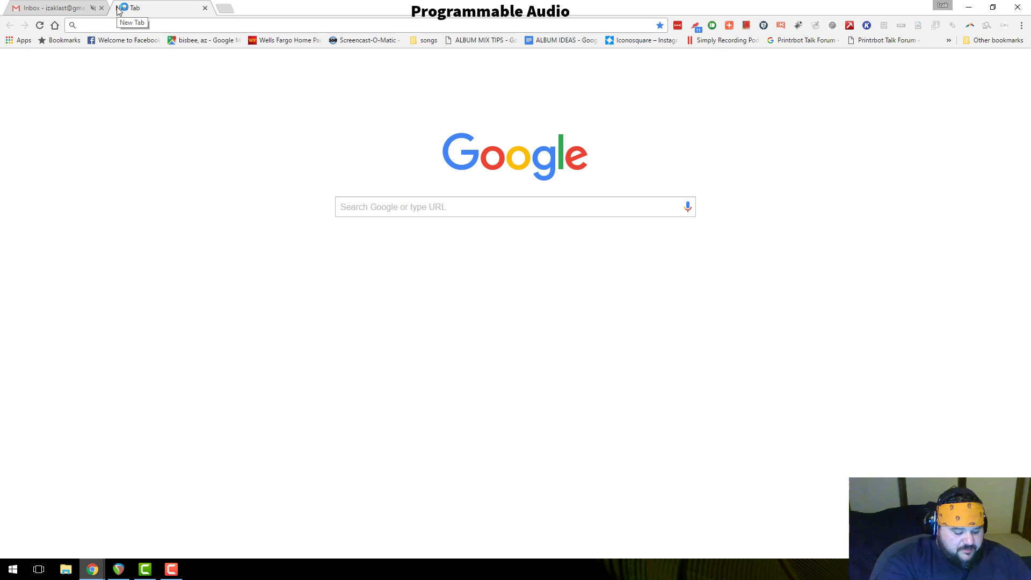
pyautogui.write('tom ')
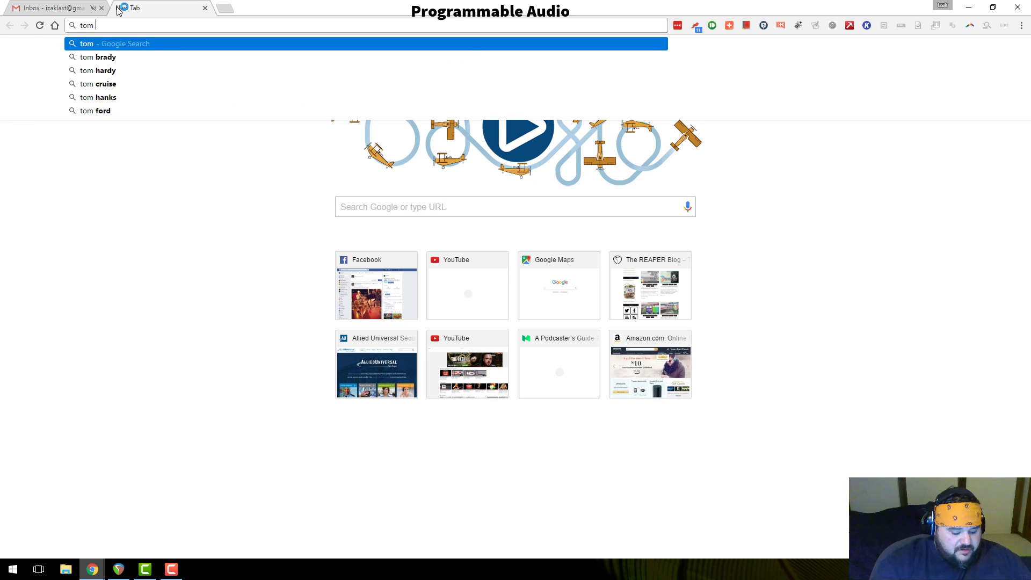
pyautogui.write('peatty')
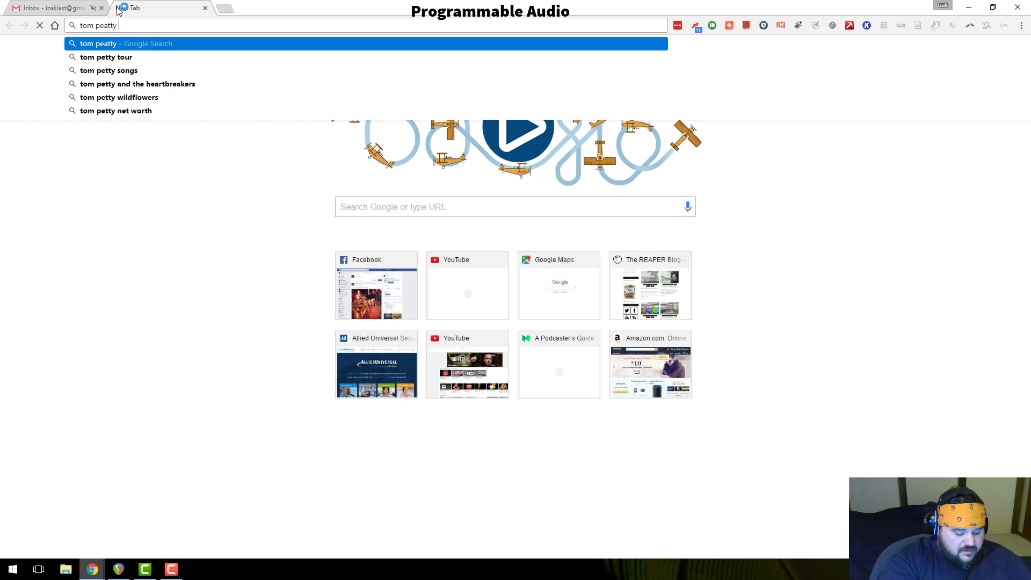
pyautogui.write(' a big ')
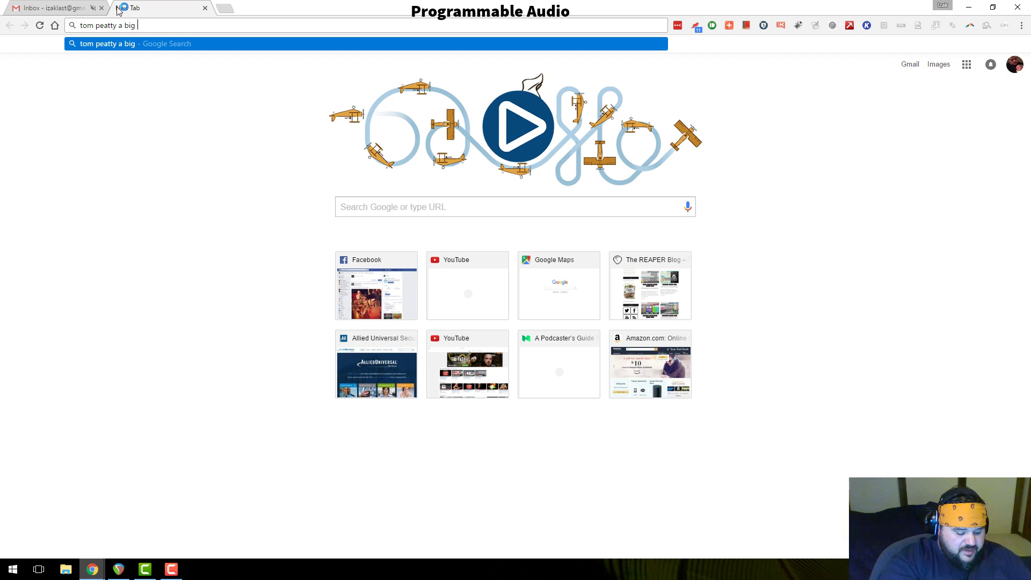
pyautogui.write('ol ma ')
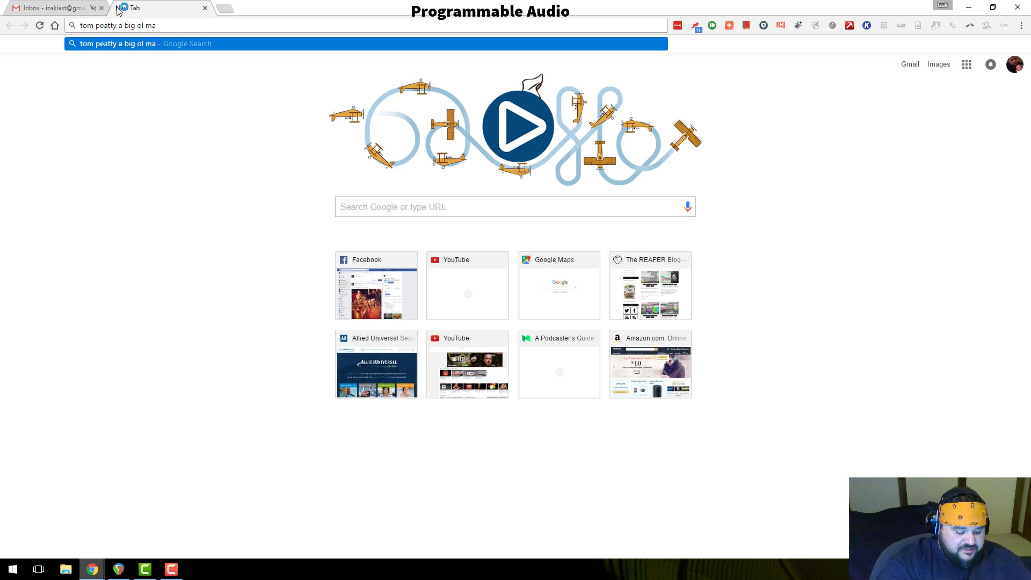
pyautogui.write('n goes')
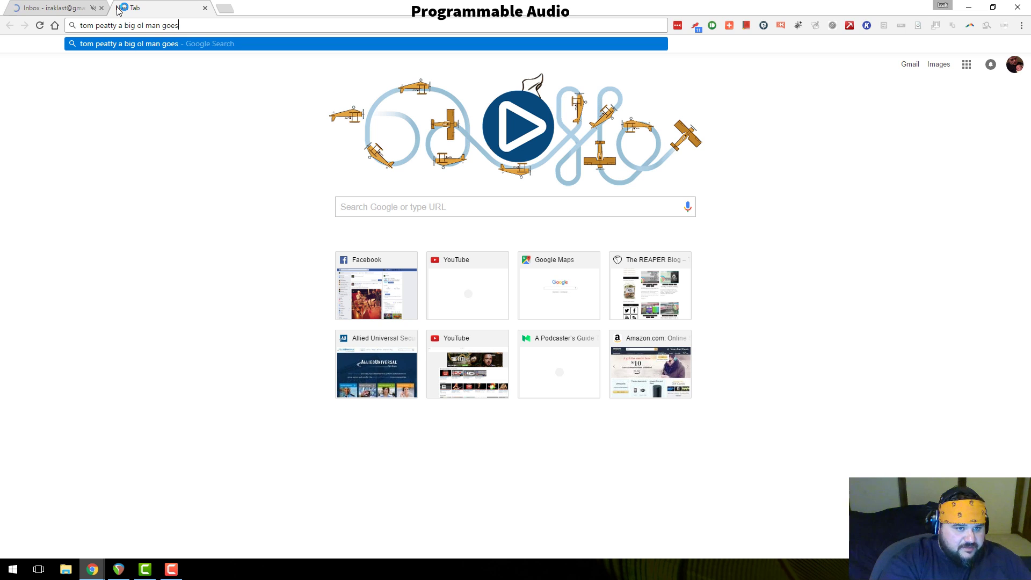
pyautogui.write(' up ')
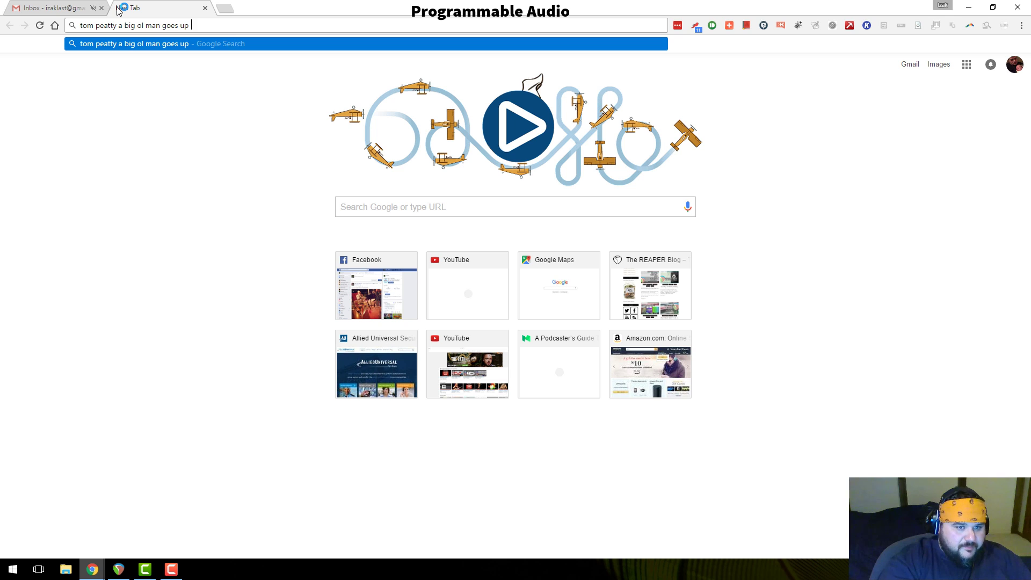
pyautogui.write('for ')
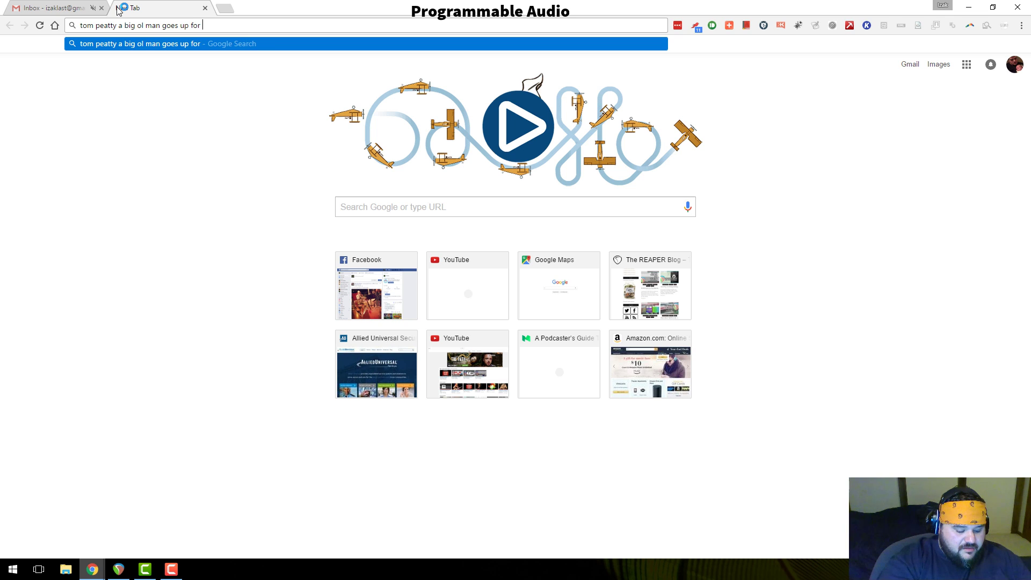
pyautogui.write('sale')
pyautogui.press('Return')
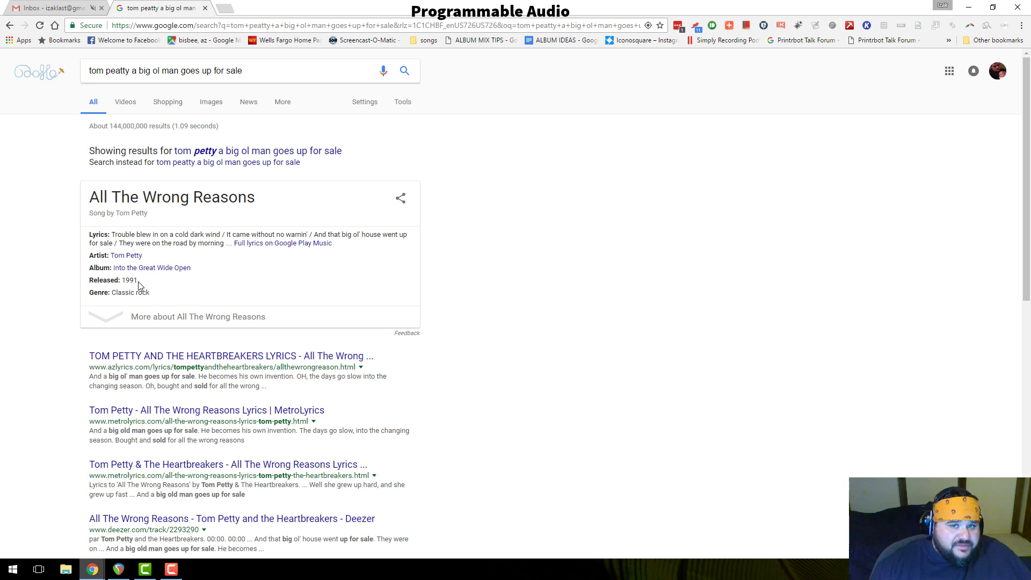
pyautogui.click(973, 6)
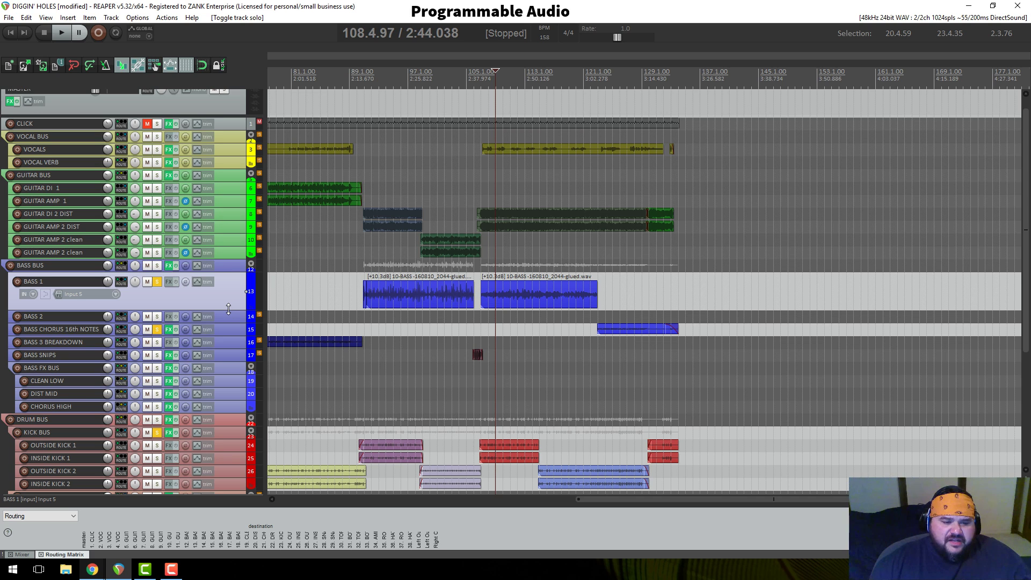
# Step: Make the BASS 1 track taller to enlarge the waveforms of its two bass clips
pyautogui.moveTo(228, 309); pyautogui.dragTo(232, 331)
pyautogui.scroll(6, 563, 311)
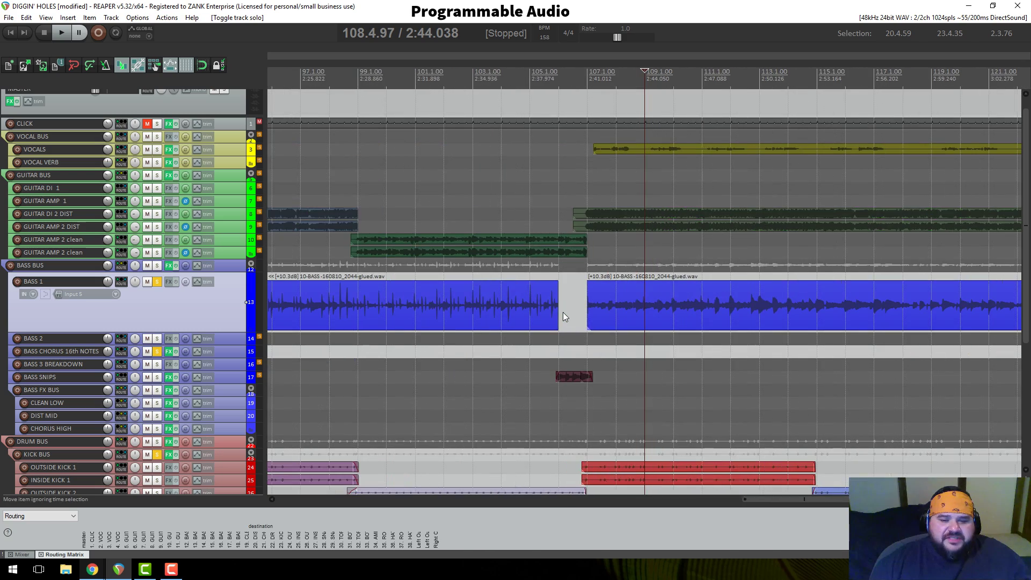
pyautogui.scroll(-8, 553, 305)
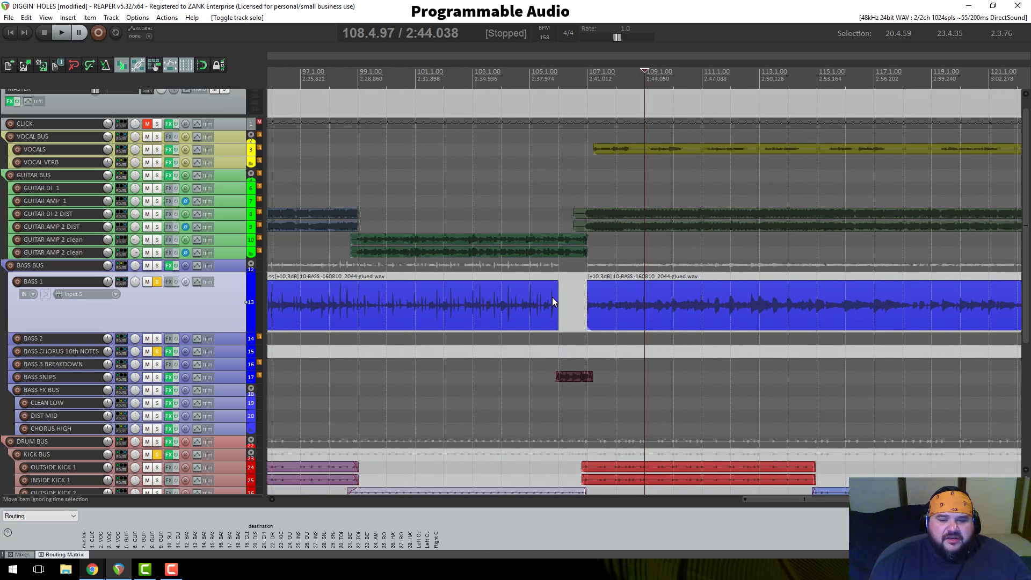
pyautogui.scroll(7, 553, 296)
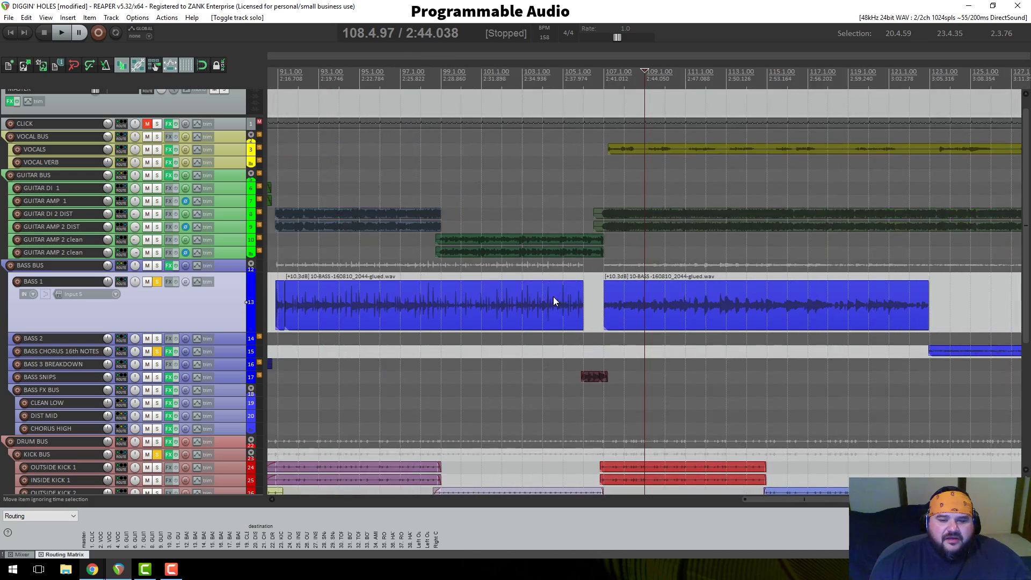
pyautogui.scroll(2, 643, 293)
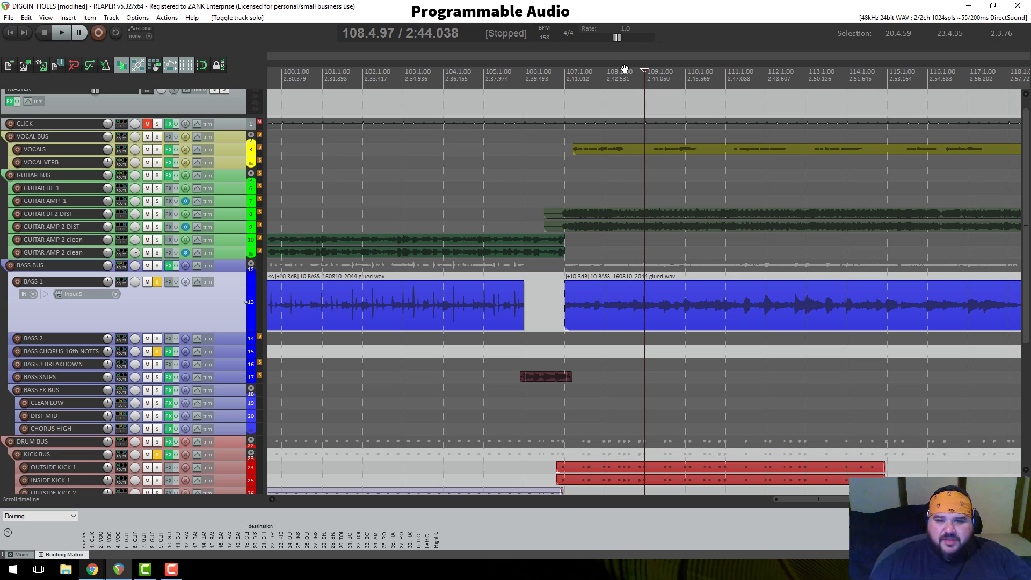
# Step: Enable snapping and place the edit cursor exactly at 108.1.00 on the timeline
pyautogui.click(605, 82)
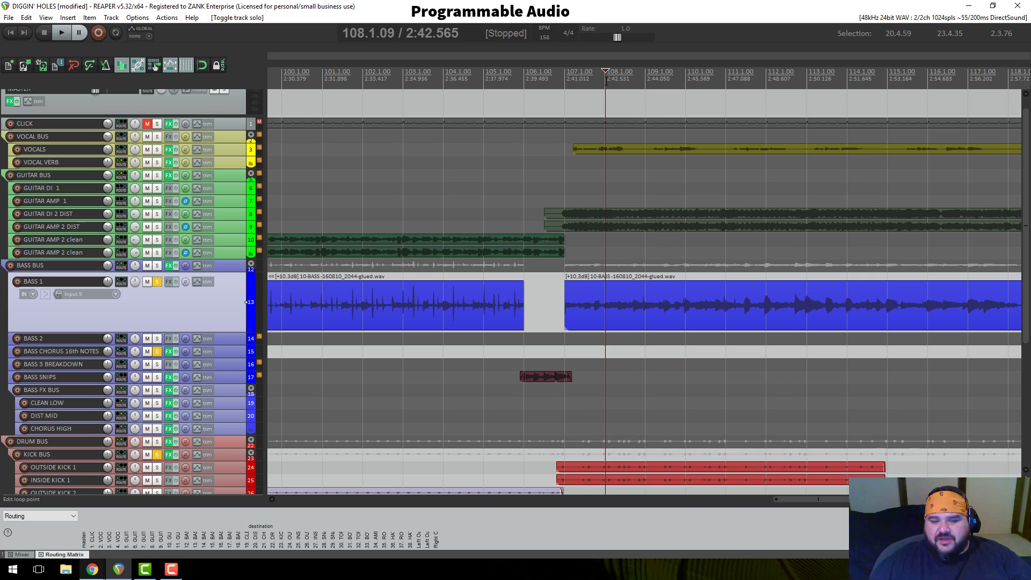
pyautogui.click(202, 66)
pyautogui.click(609, 81)
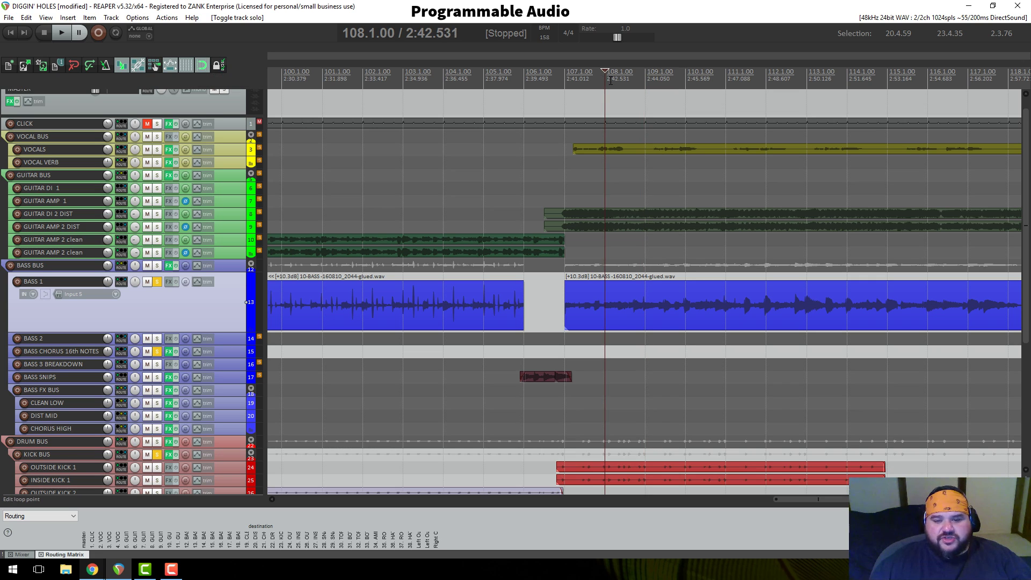
# Step: Turn off solo on the KICK BUS and play the bass from 108.1.00, stopping after a few bars
pyautogui.click(158, 456)
pyautogui.click(158, 456)
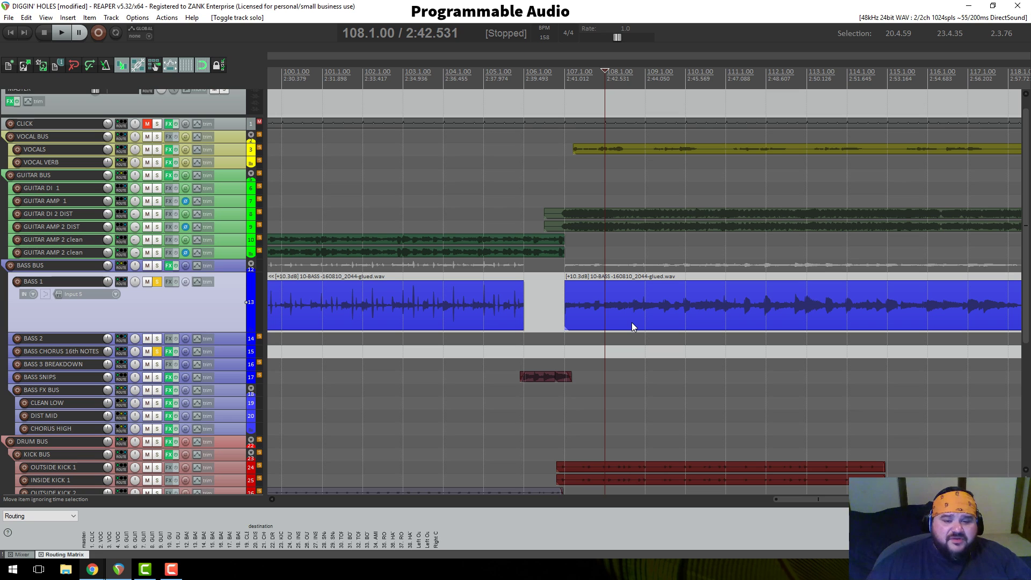
pyautogui.press('space')
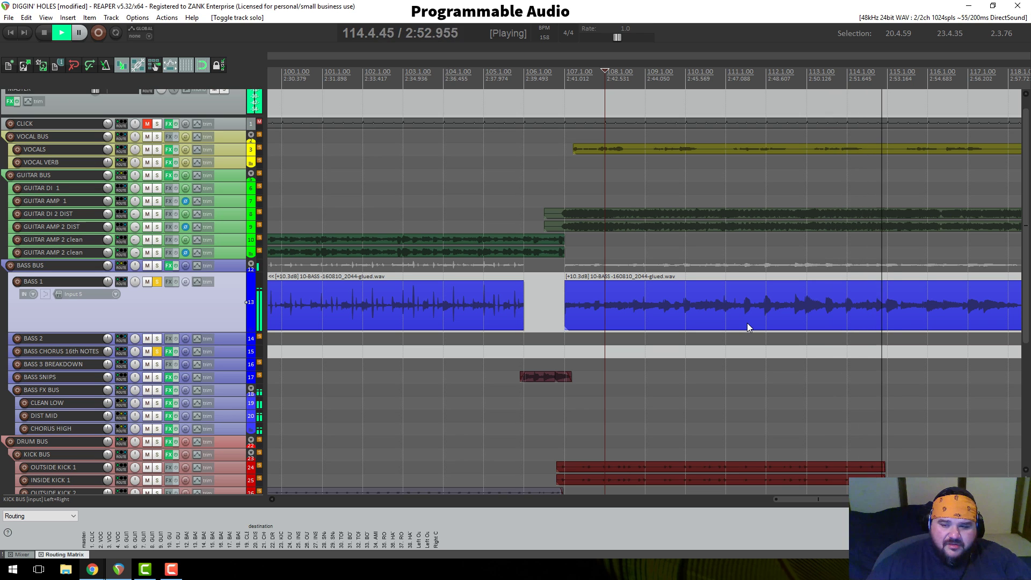
pyautogui.press('space')
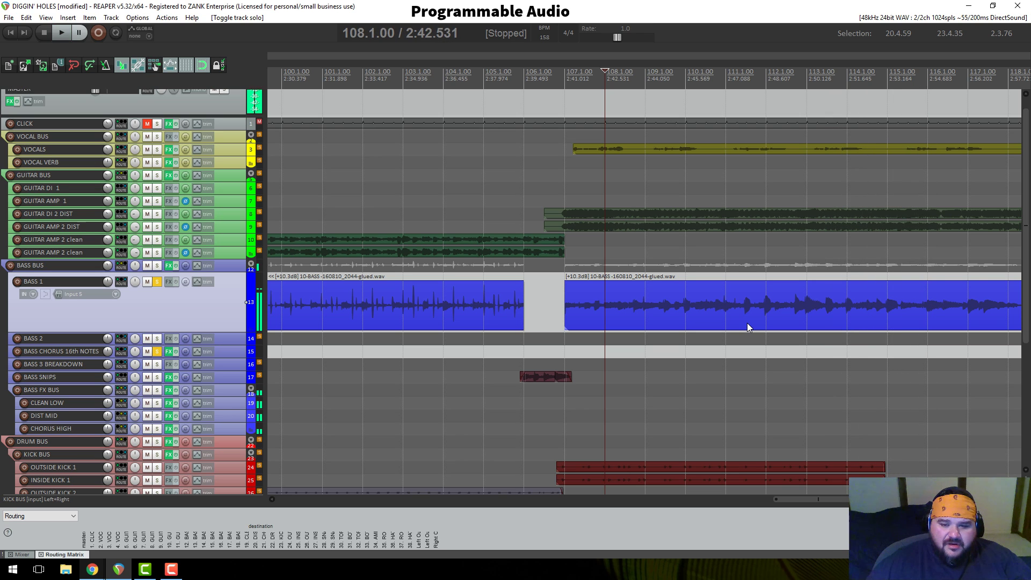
# Step: Place the edit cursor at 110.1.00 and play the bass briefly from there
pyautogui.scroll(-2, 646, 315)
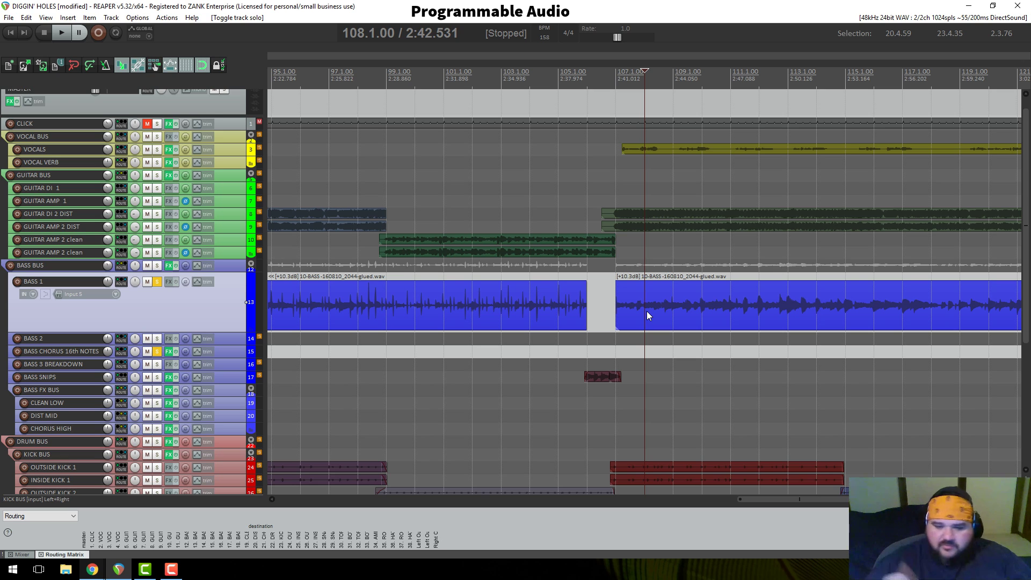
pyautogui.click(704, 79)
pyautogui.scroll(3, 694, 214)
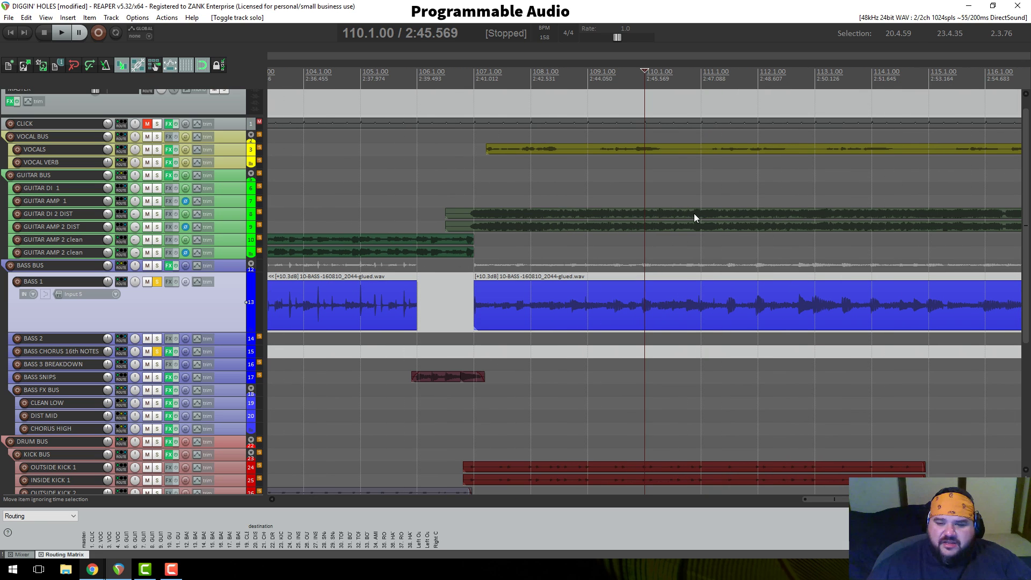
pyautogui.press('space')
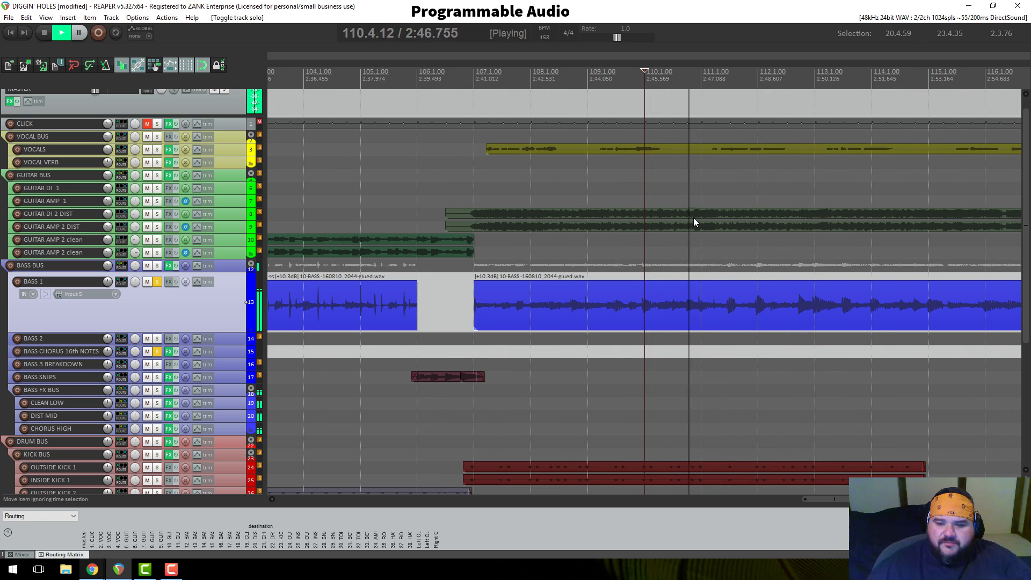
pyautogui.press('space')
# Step: Audition the bass from 111.1.00, turn snapping off, and play it again from 110.2.92
pyautogui.click(701, 75)
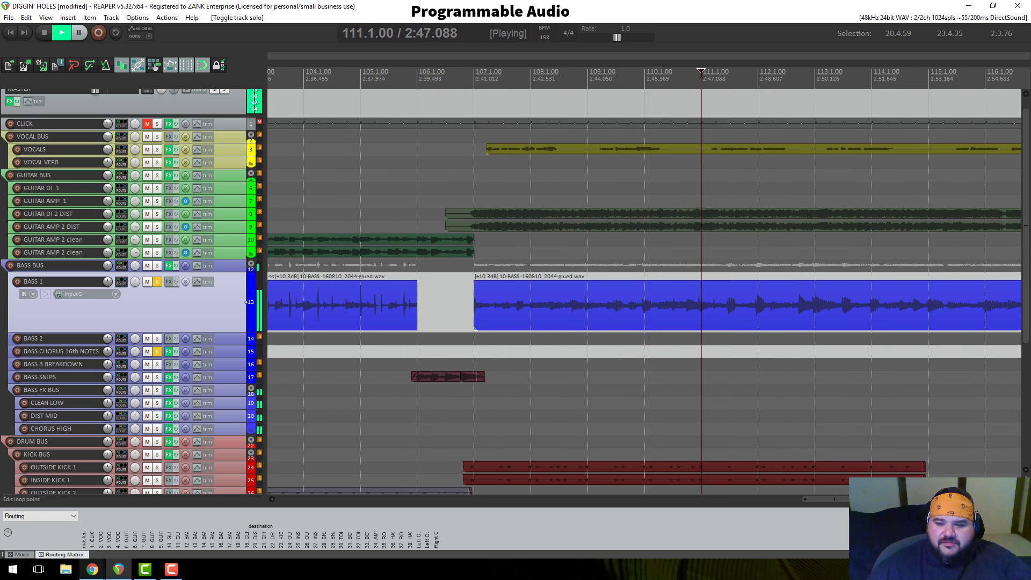
pyautogui.press('space')
pyautogui.press('space')
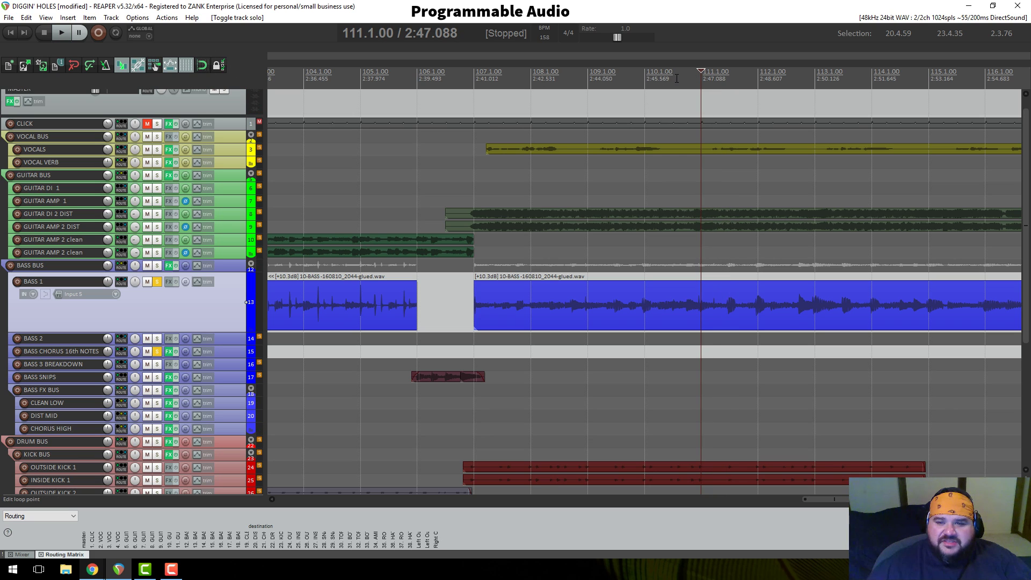
pyautogui.moveTo(676, 78); pyautogui.dragTo(671, 78)
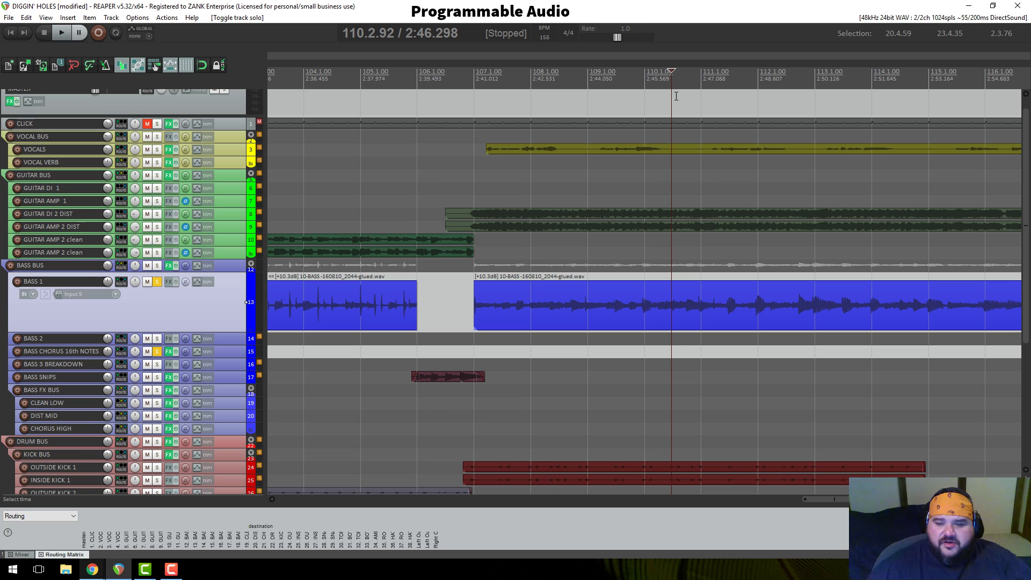
pyautogui.press('space')
pyautogui.press('space')
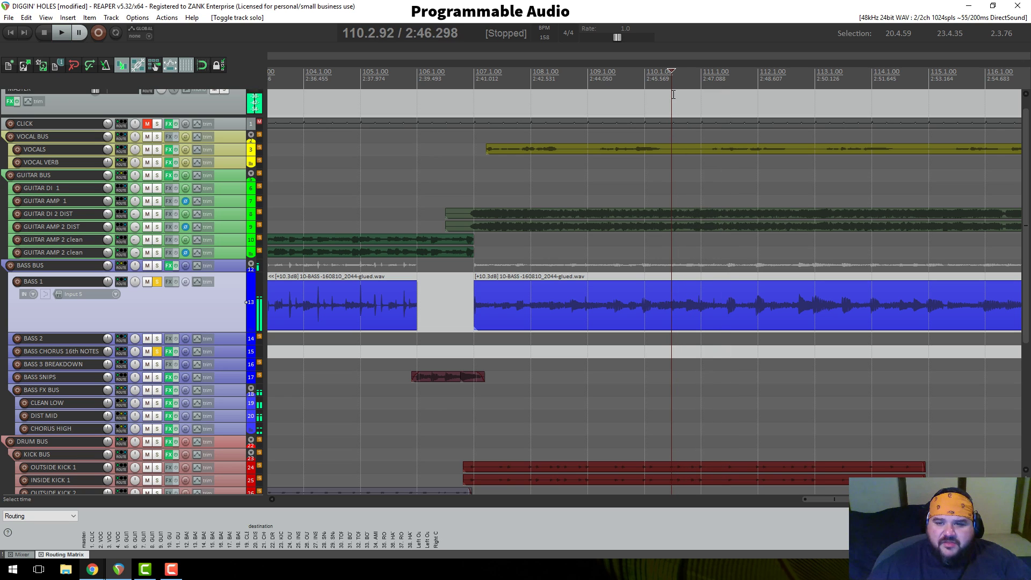
# Step: Select the range from 110.4.34 to 112.1.48 with repeat on, and lower the master volume to -12.6 dB
pyautogui.moveTo(692, 91); pyautogui.dragTo(766, 91)
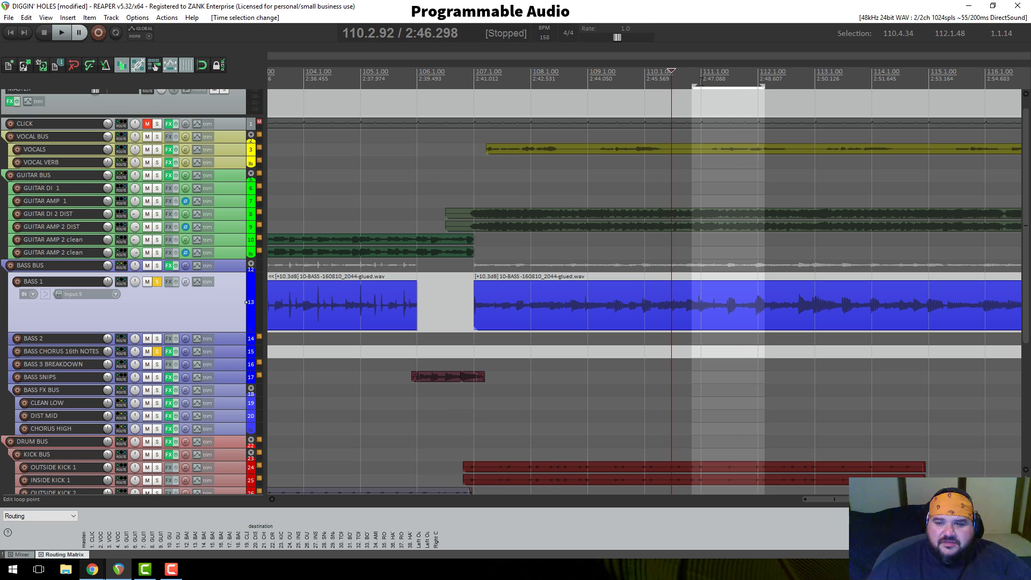
pyautogui.click(696, 75)
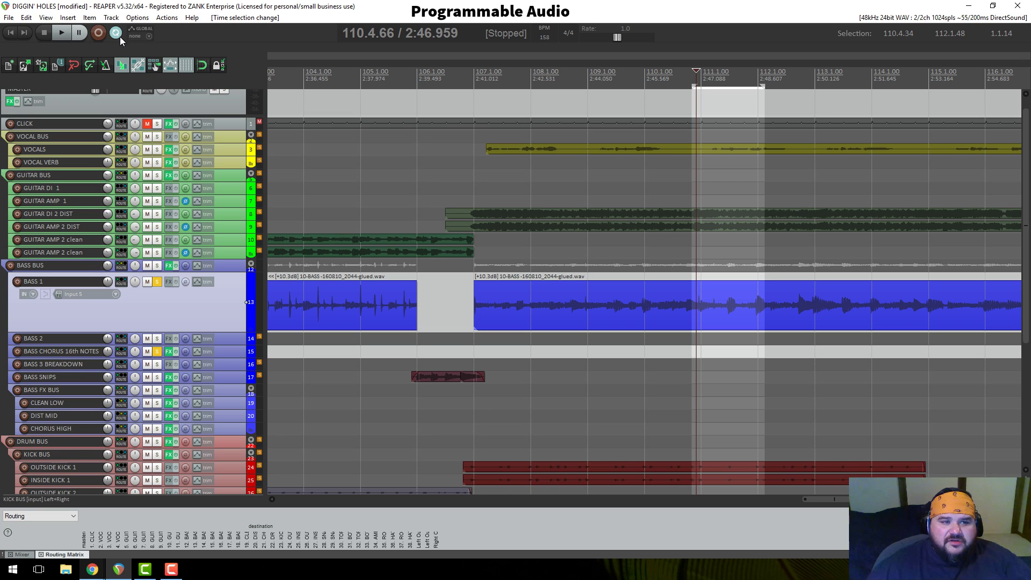
pyautogui.scroll(1, 127, 107)
pyautogui.moveTo(91, 104)
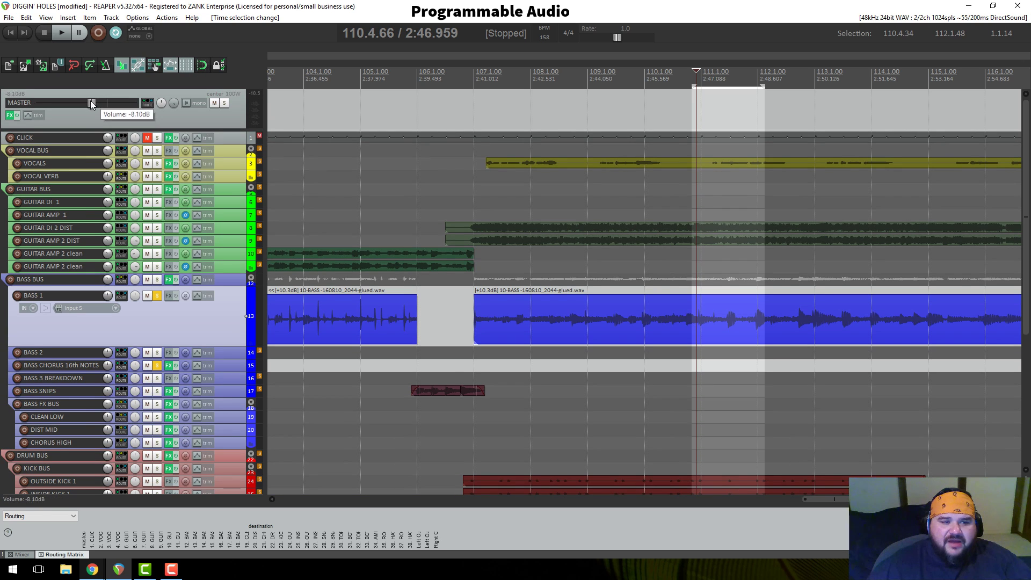
pyautogui.moveTo(91, 104); pyautogui.dragTo(85, 102)
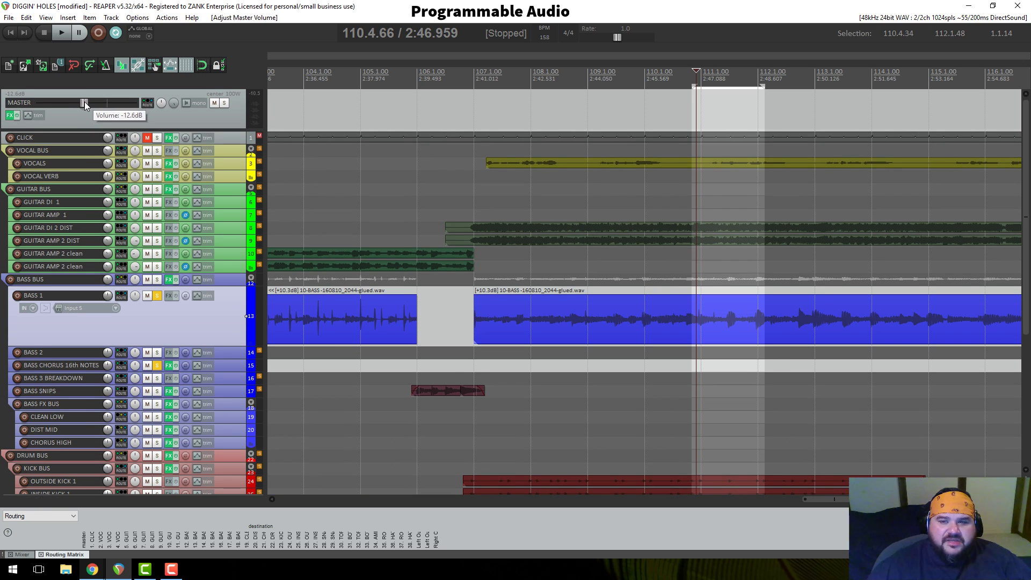
# Step: Place the edit cursor at 110.4.43 and play the start of the selected bass passage briefly
pyautogui.click(693, 73)
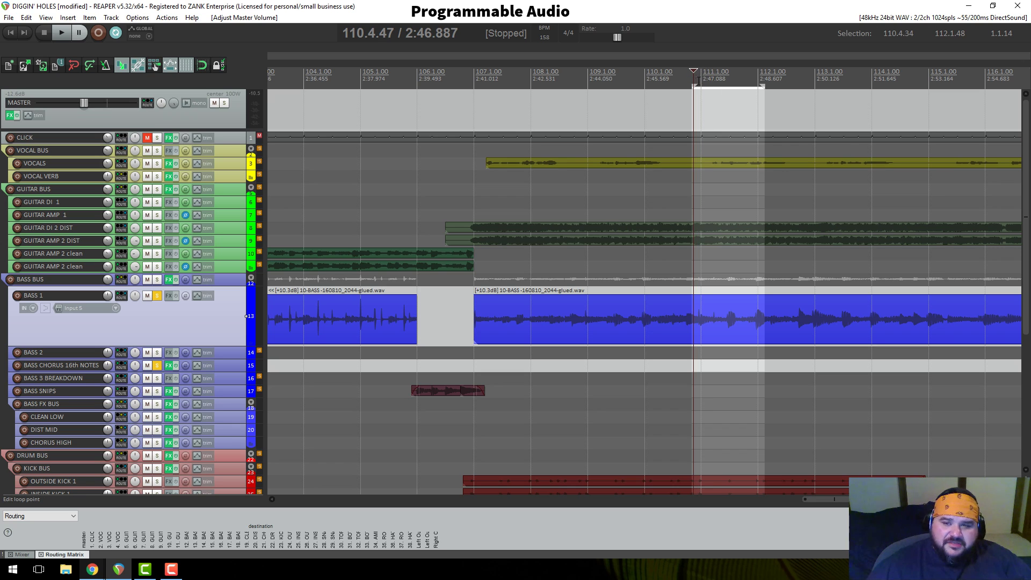
pyautogui.click(692, 81)
pyautogui.press('space')
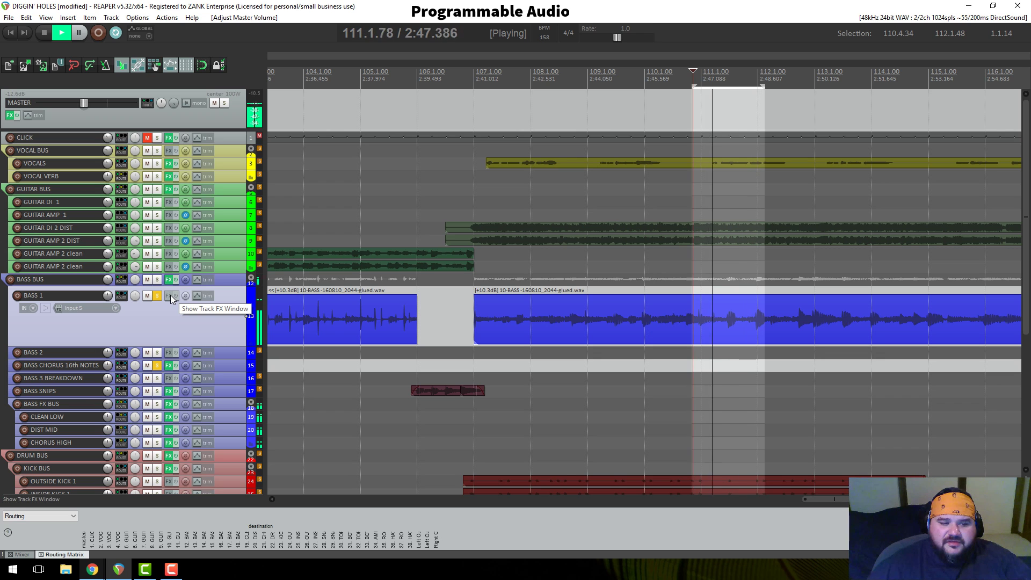
pyautogui.press('space')
# Step: Add ReaEQ to the BASS 1 track and move its effects window clear of the track controls
pyautogui.scroll(-3, 513, 332)
pyautogui.scroll(5, 512, 331)
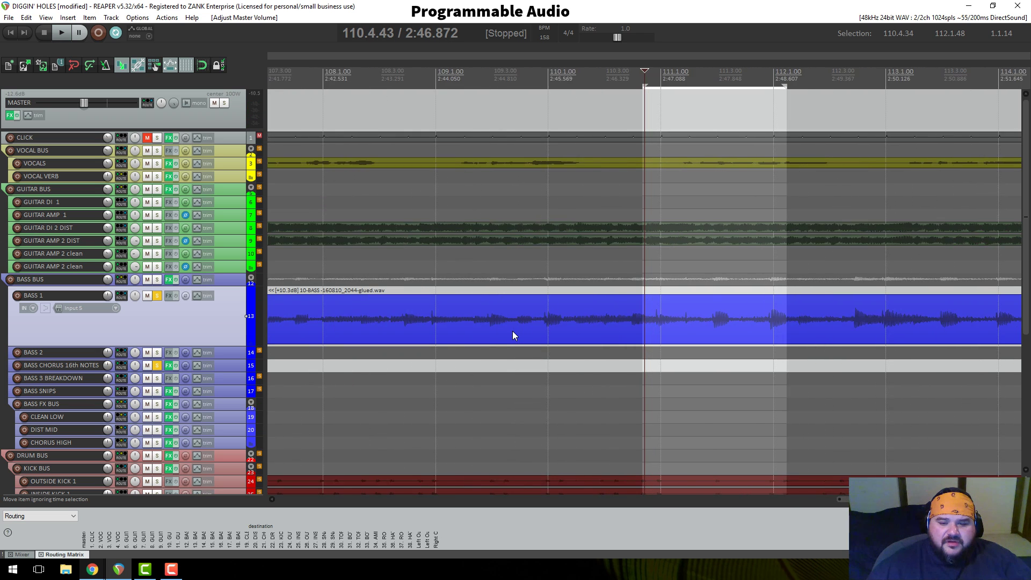
pyautogui.scroll(3, 512, 331)
pyautogui.click(169, 295)
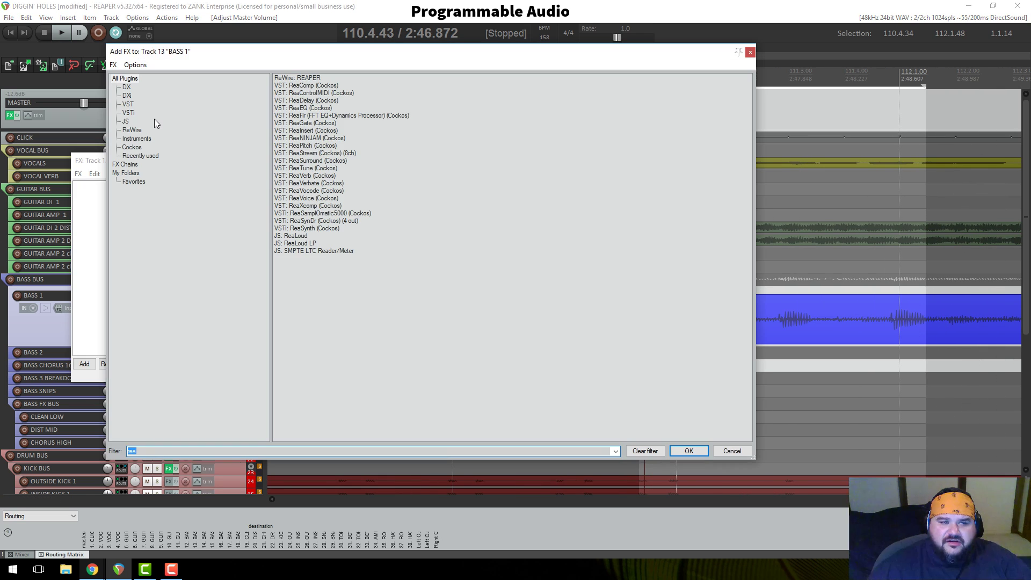
pyautogui.moveTo(191, 55); pyautogui.dragTo(345, 56)
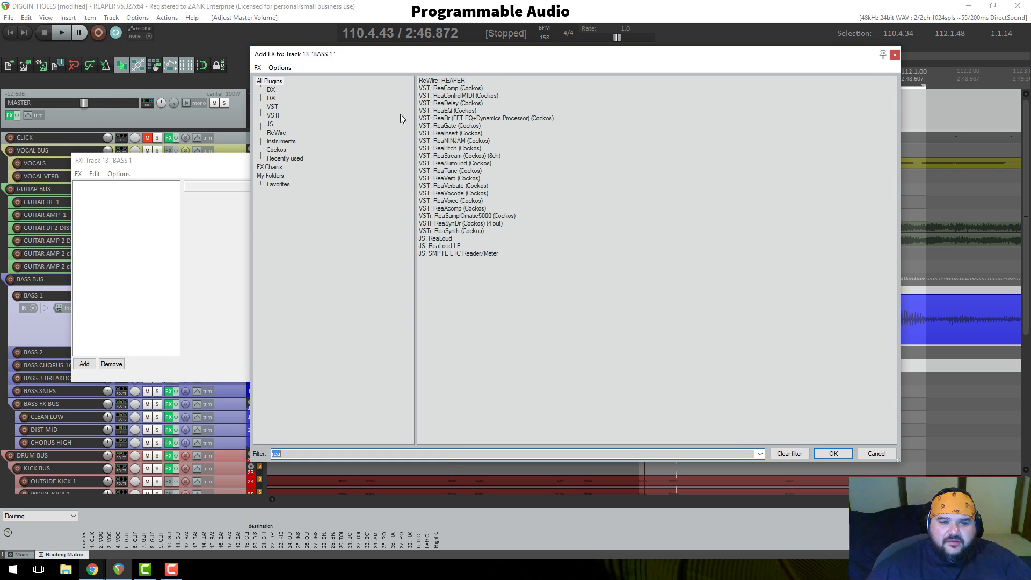
pyautogui.doubleClick(438, 112)
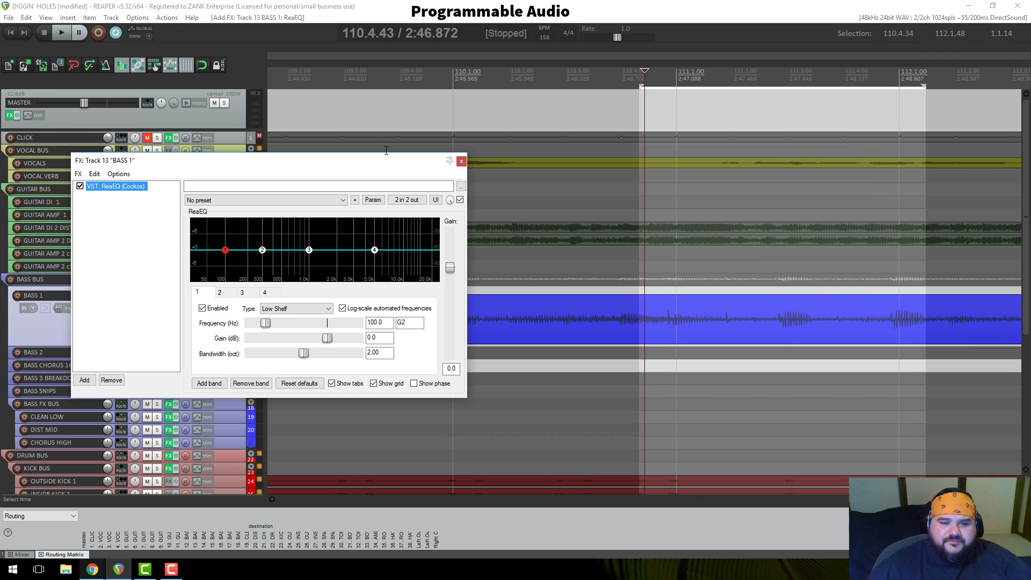
pyautogui.moveTo(384, 160); pyautogui.dragTo(568, 160)
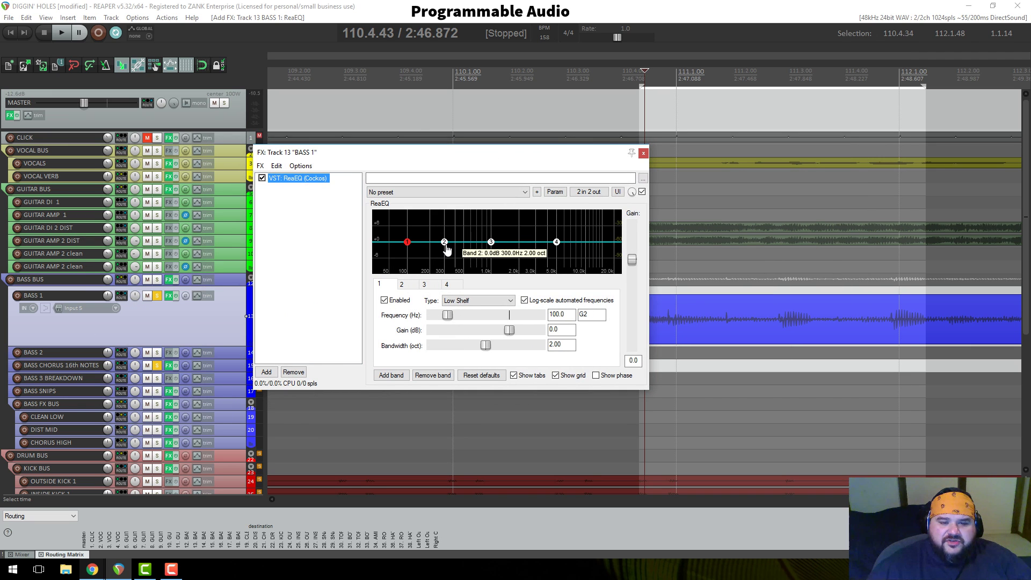
# Step: Boost ReaEQ band 2 by 4.0 dB at 434.8 Hz and narrow its bandwidth to 0.02 octaves
pyautogui.moveTo(444, 242); pyautogui.dragTo(462, 236)
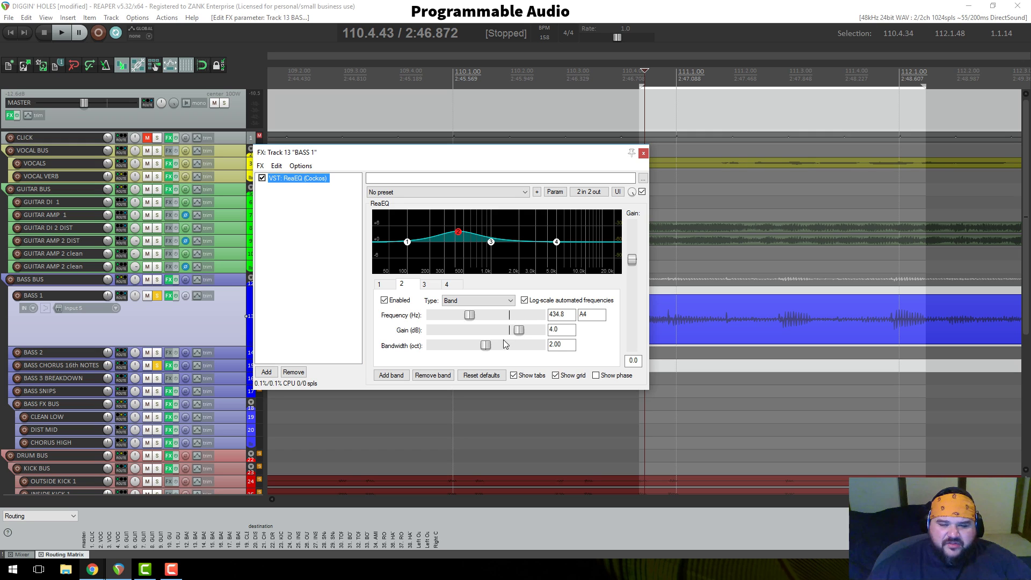
pyautogui.moveTo(485, 346); pyautogui.dragTo(433, 346)
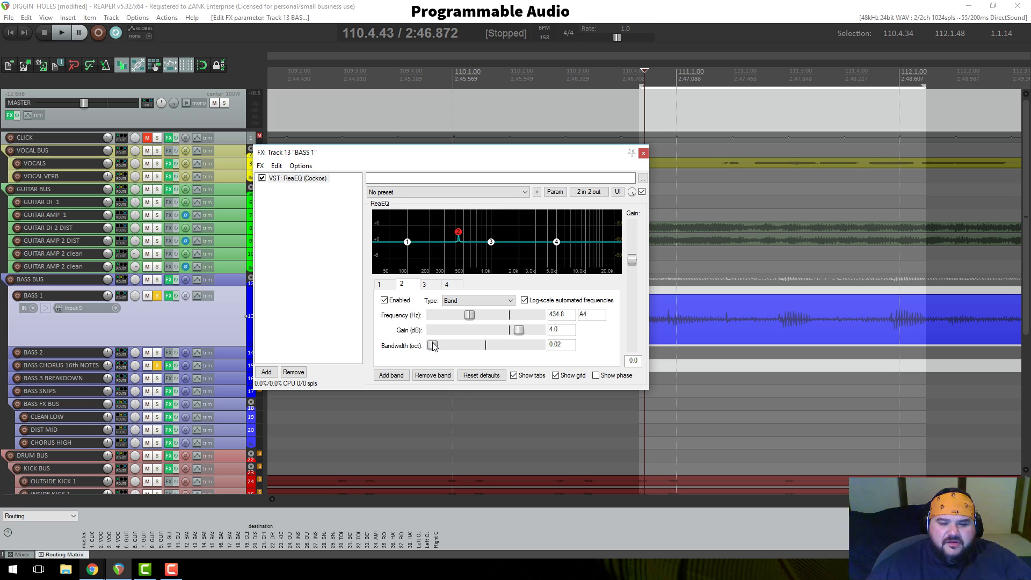
pyautogui.click(558, 350)
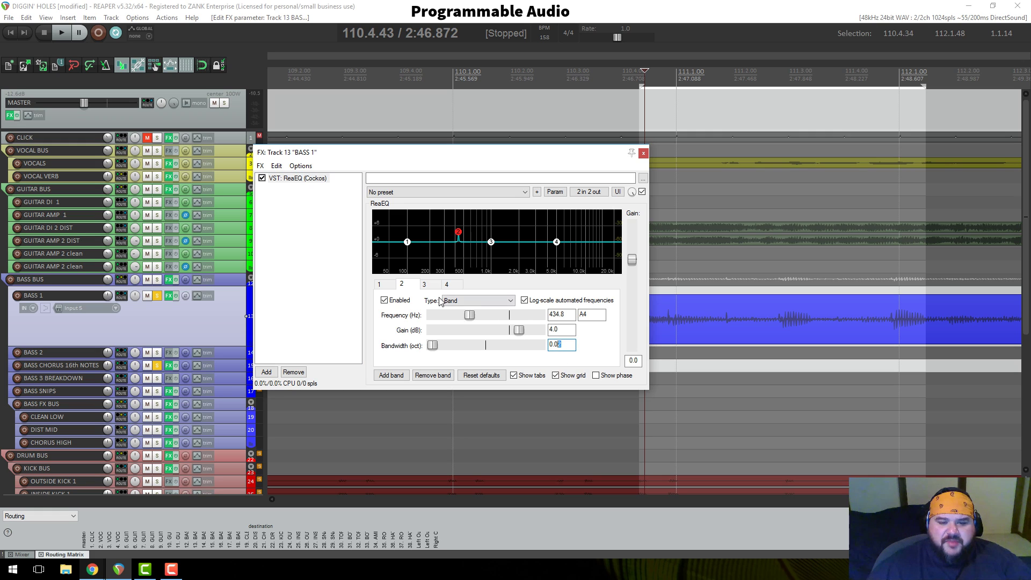
pyautogui.click(407, 245)
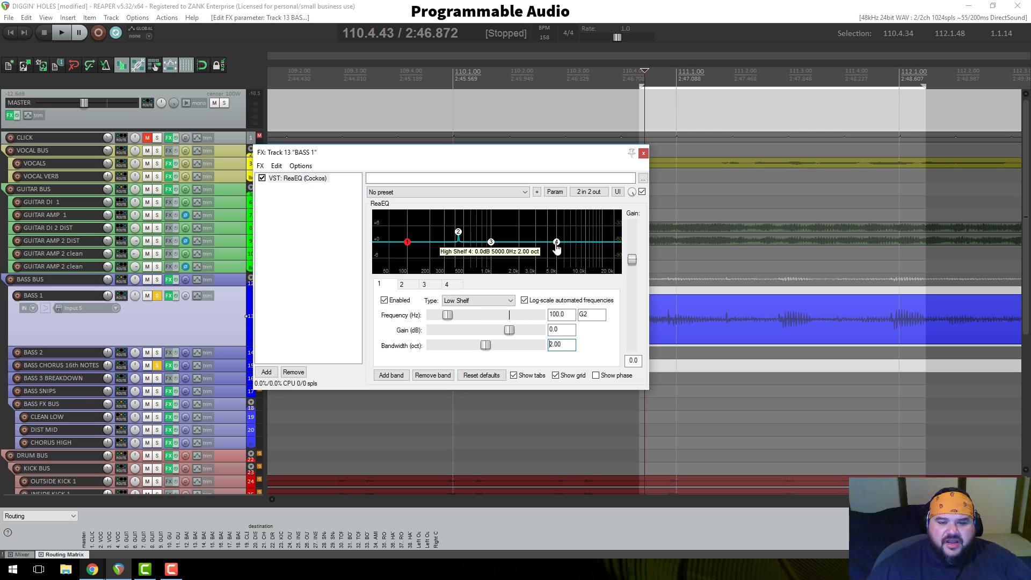
pyautogui.click(556, 242)
pyautogui.click(458, 233)
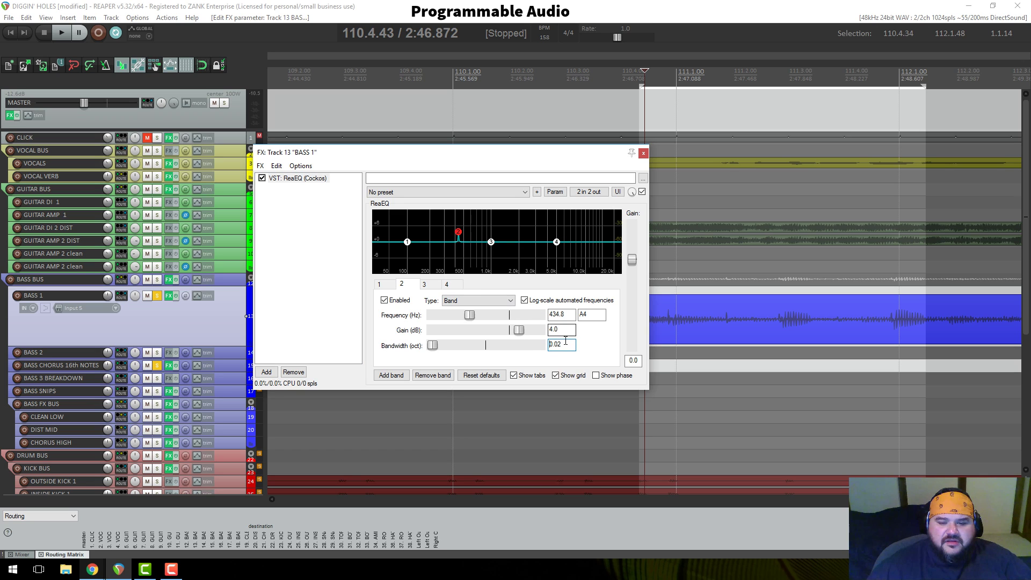
# Step: Set band 2's bandwidth to 0.1 octaves and raise its peak to about 11.2 dB at 441.0 Hz
pyautogui.press('BackSpace')
pyautogui.press('BackSpace')
pyautogui.press('BackSpace')
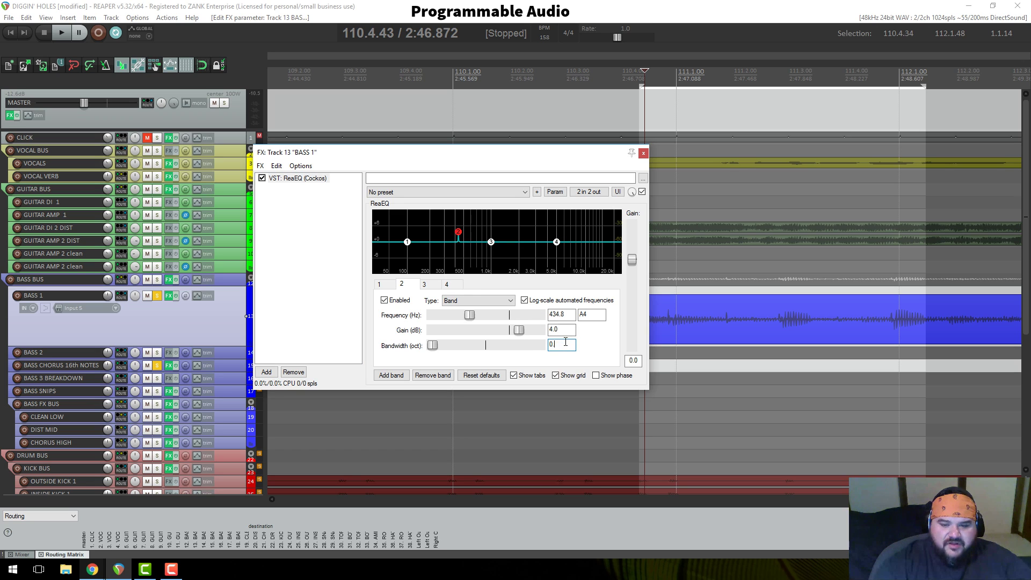
pyautogui.write('.1')
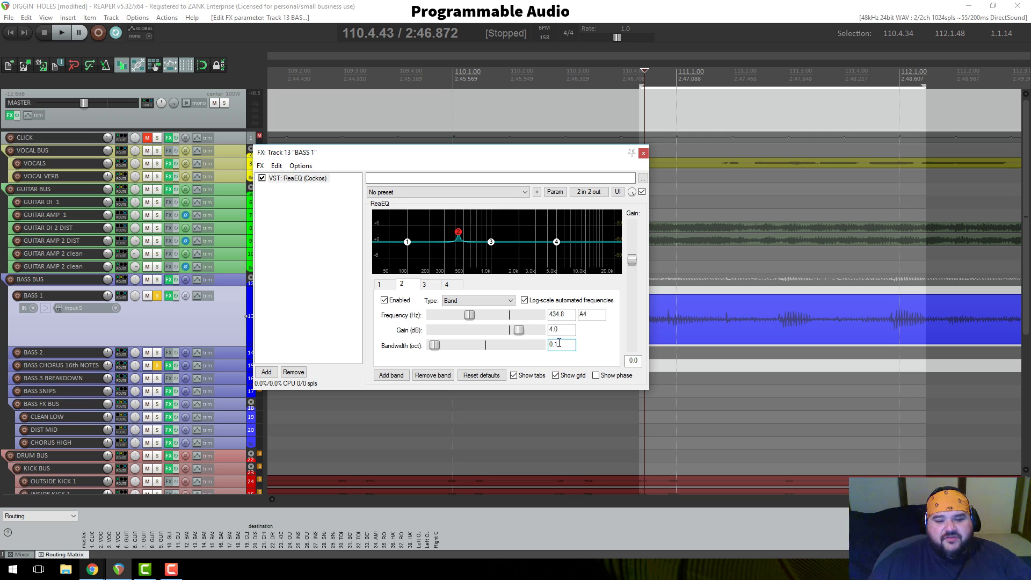
pyautogui.moveTo(458, 232); pyautogui.dragTo(459, 213)
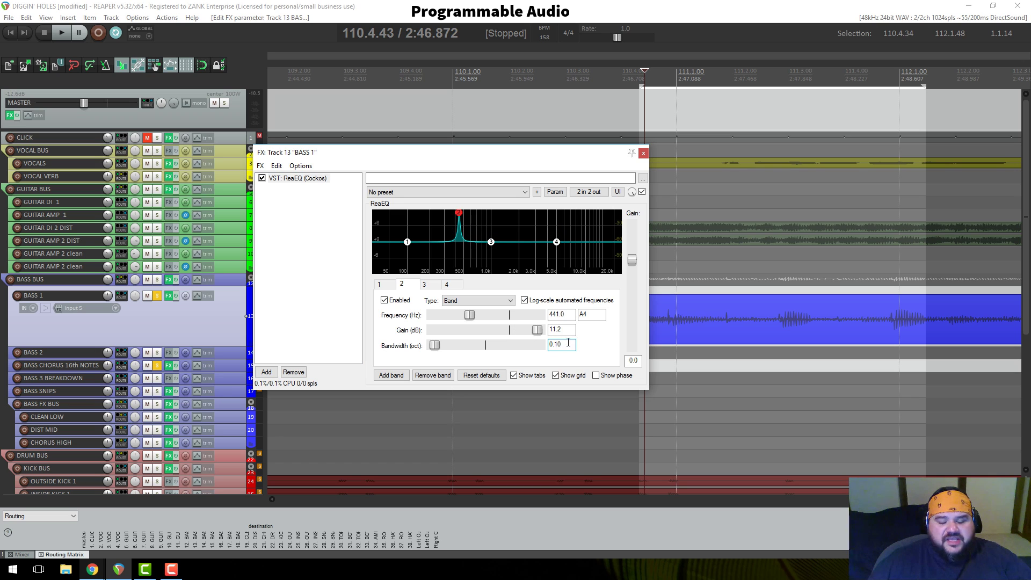
# Step: Reduce band 2's bandwidth to 0.00 octaves and shift its peak to about 12.4 dB at 416.9 Hz
pyautogui.press('BackSpace')
pyautogui.press('BackSpace')
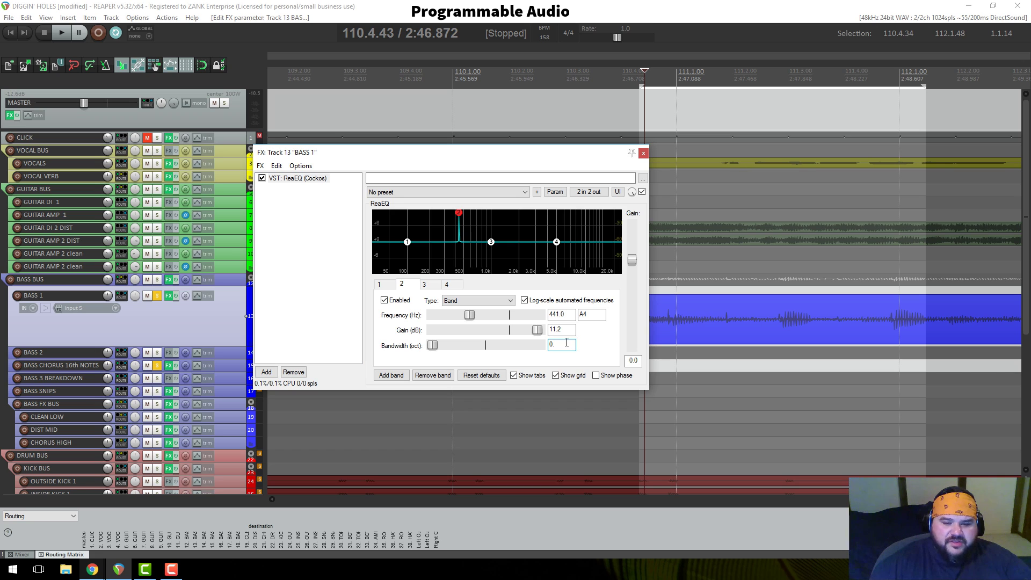
pyautogui.hotkey('shift', 'Tab')
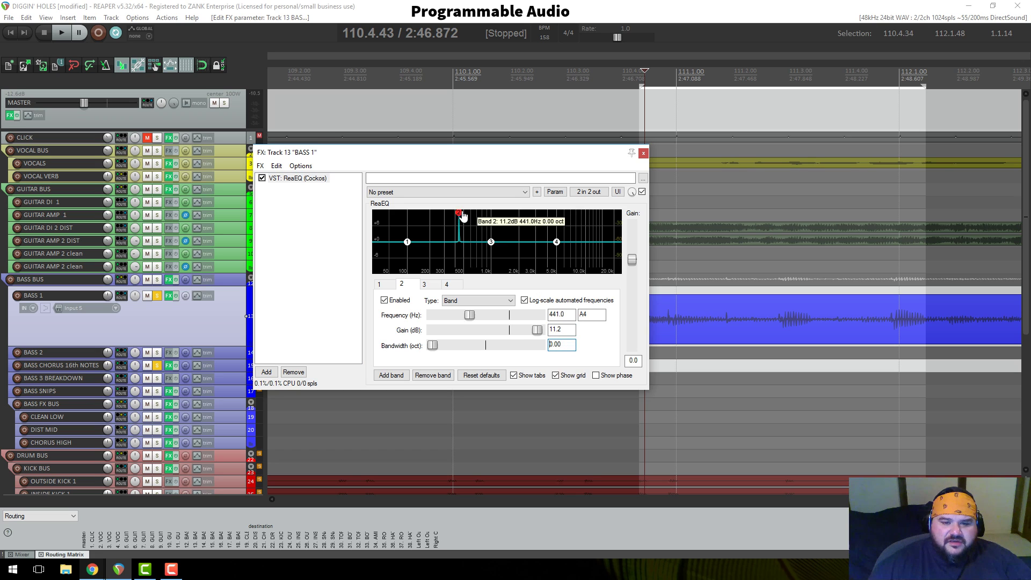
pyautogui.moveTo(458, 213); pyautogui.dragTo(460, 215)
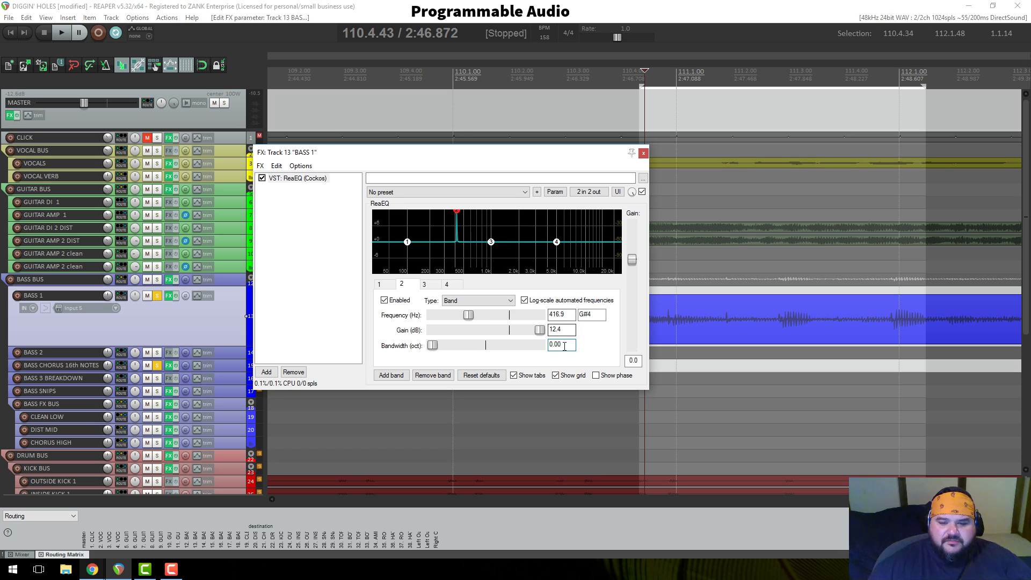
# Step: Try bandwidths of 0.00001 and 0.01 octaves on band 2 and move the band to 257.1 Hz
pyautogui.click(564, 347)
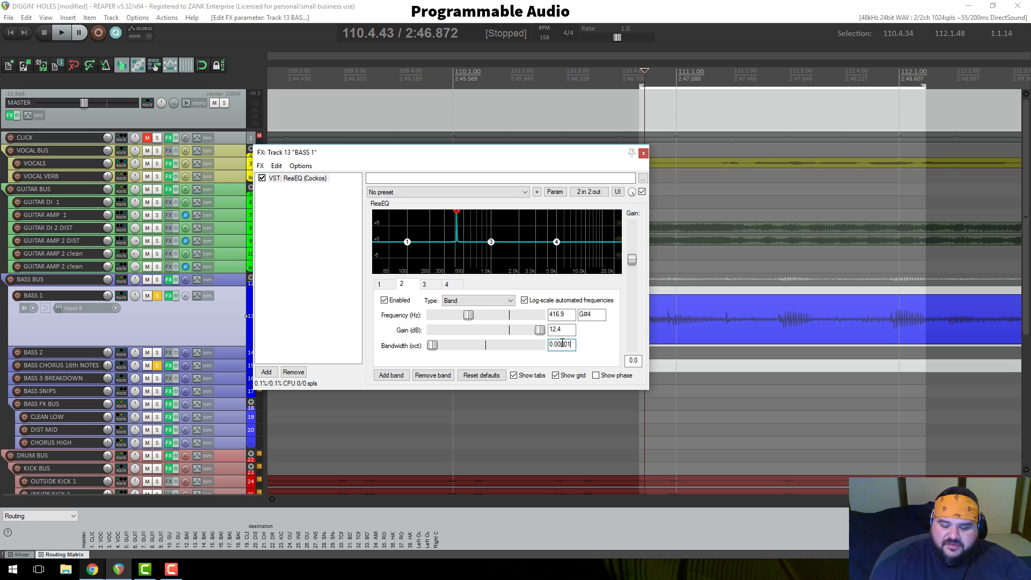
pyautogui.press('Return')
pyautogui.click(565, 344)
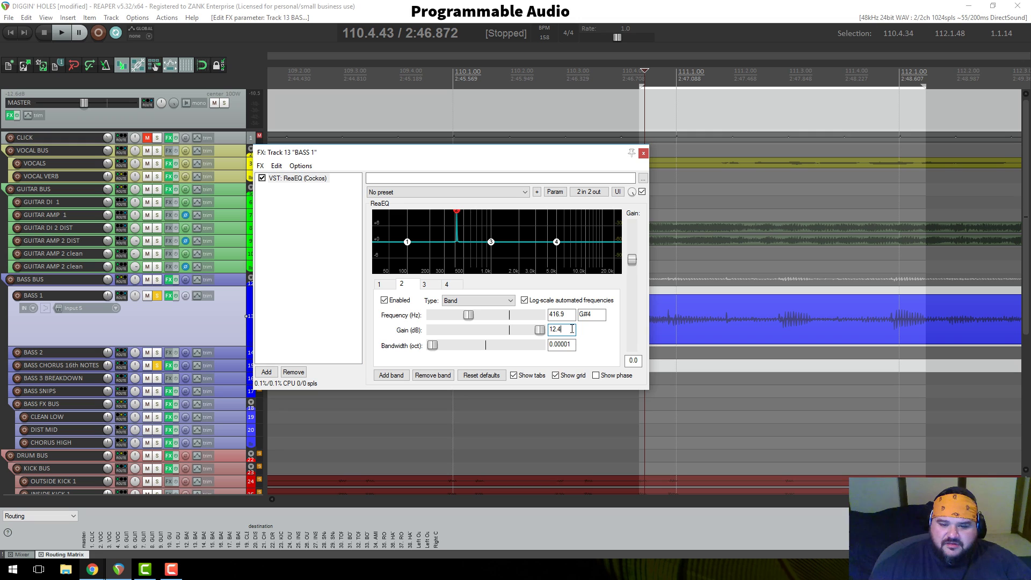
pyautogui.write('0')
pyautogui.moveTo(432, 345); pyautogui.dragTo(429, 345)
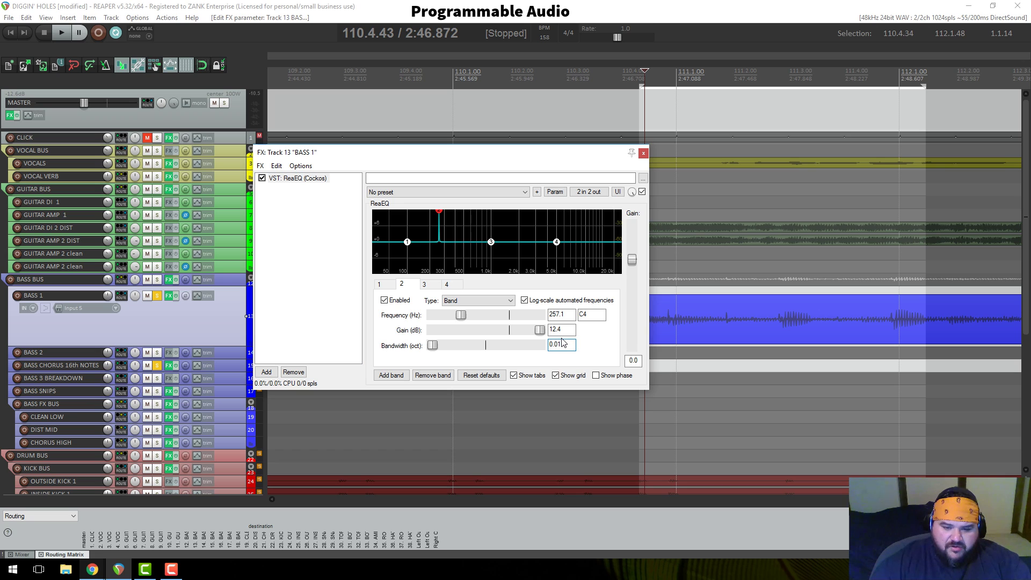
# Step: Set band 2's bandwidth to 0.1 octaves and reduce its gain to 10.4 dB
pyautogui.press('BackSpace')
pyautogui.press('BackSpace')
pyautogui.write('1')
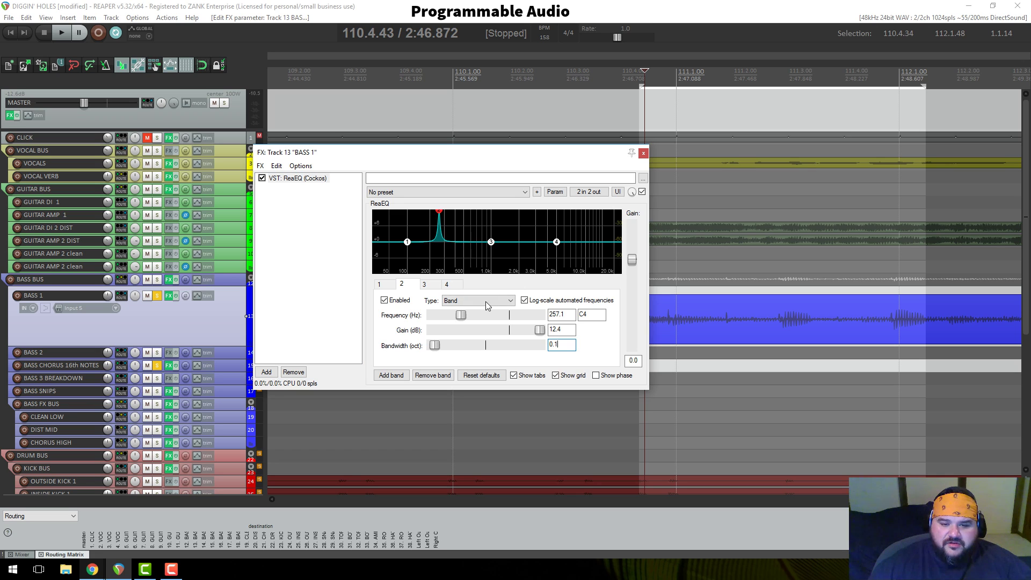
pyautogui.moveTo(539, 329); pyautogui.dragTo(494, 334)
pyautogui.moveTo(514, 332); pyautogui.dragTo(536, 331)
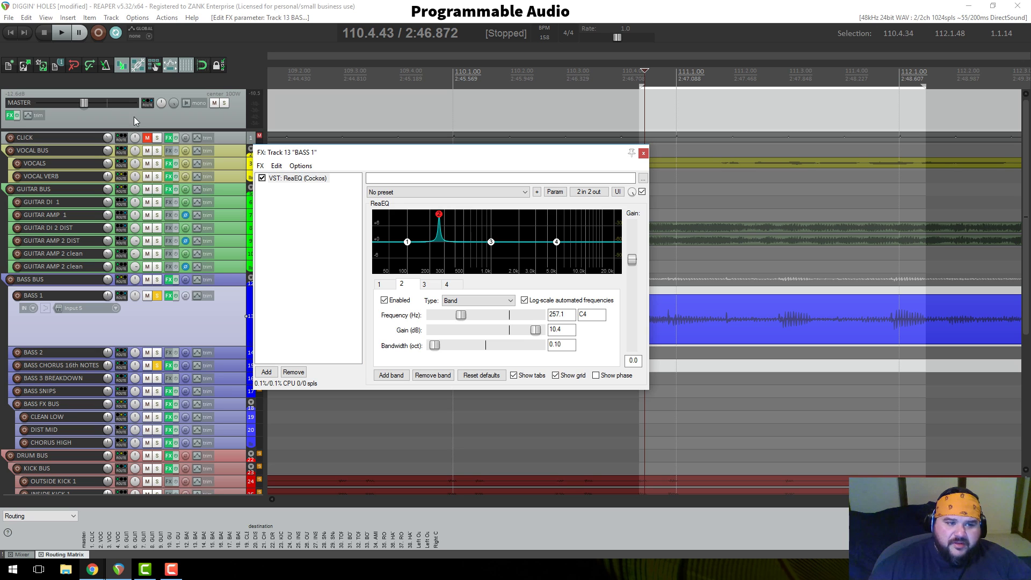
pyautogui.moveTo(83, 105)
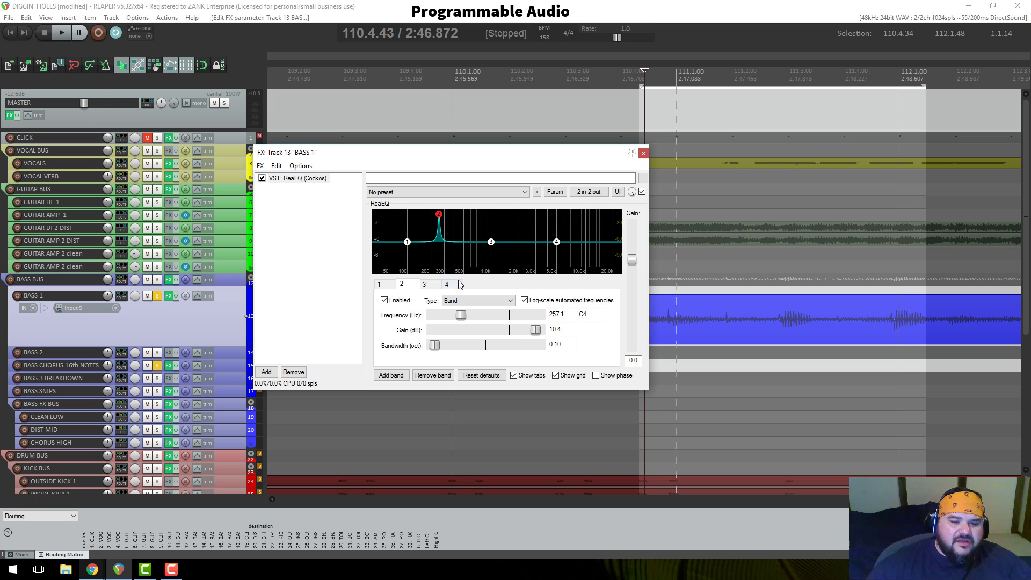
# Step: Sweep band 2 up to 396.0 Hz while the bass plays, move the effects window off the selection and stop playback
pyautogui.moveTo(461, 316)
pyautogui.mouseDown()
pyautogui.moveTo(448, 316)
pyautogui.moveTo(462, 316)
pyautogui.mouseUp()
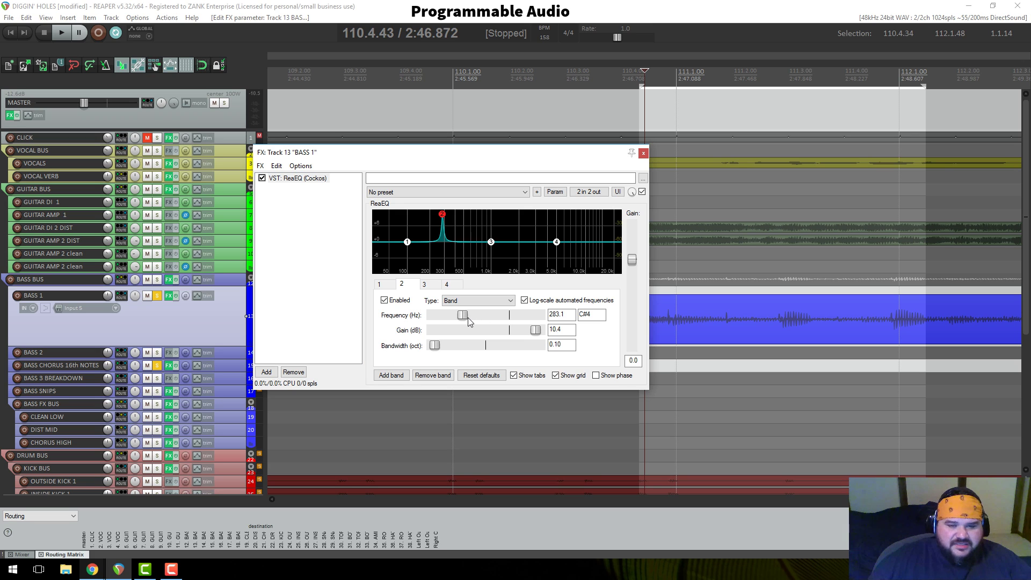
pyautogui.press('space')
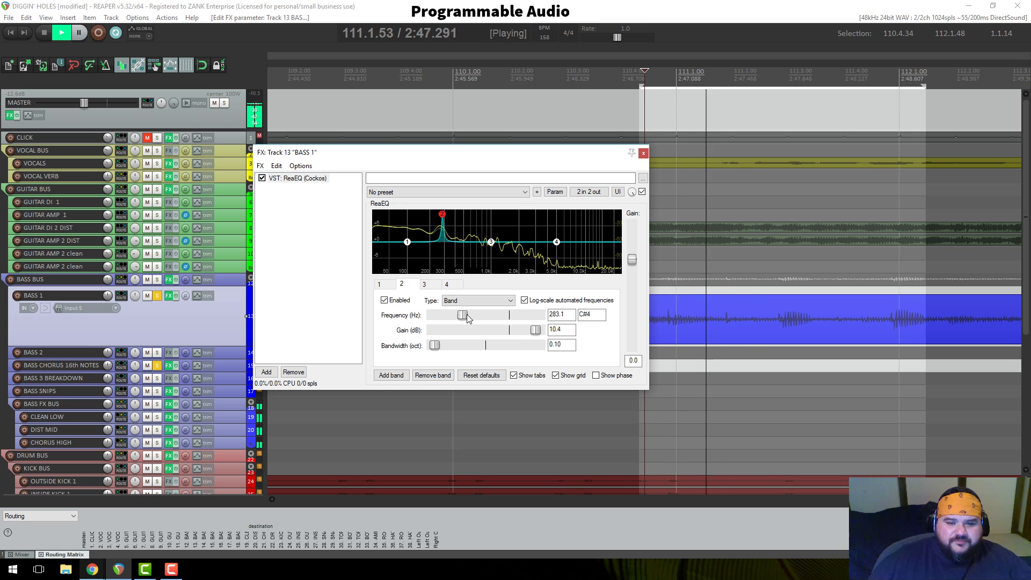
pyautogui.moveTo(467, 316); pyautogui.dragTo(471, 317)
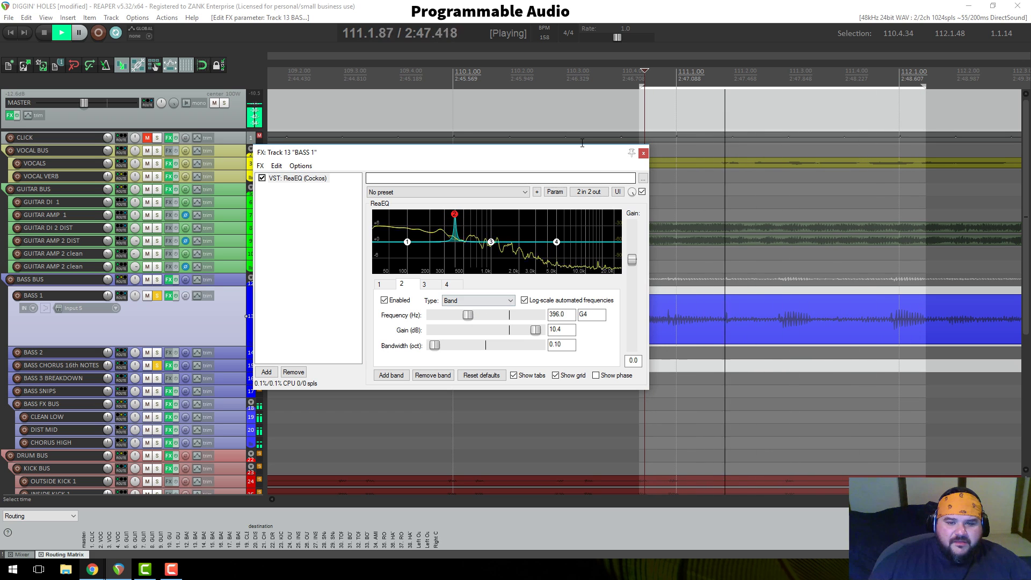
pyautogui.moveTo(580, 153); pyautogui.dragTo(496, 150)
pyautogui.press('space')
# Step: Move the edit cursor to just before 111.1.00 and play the bass briefly from there
pyautogui.click(666, 82)
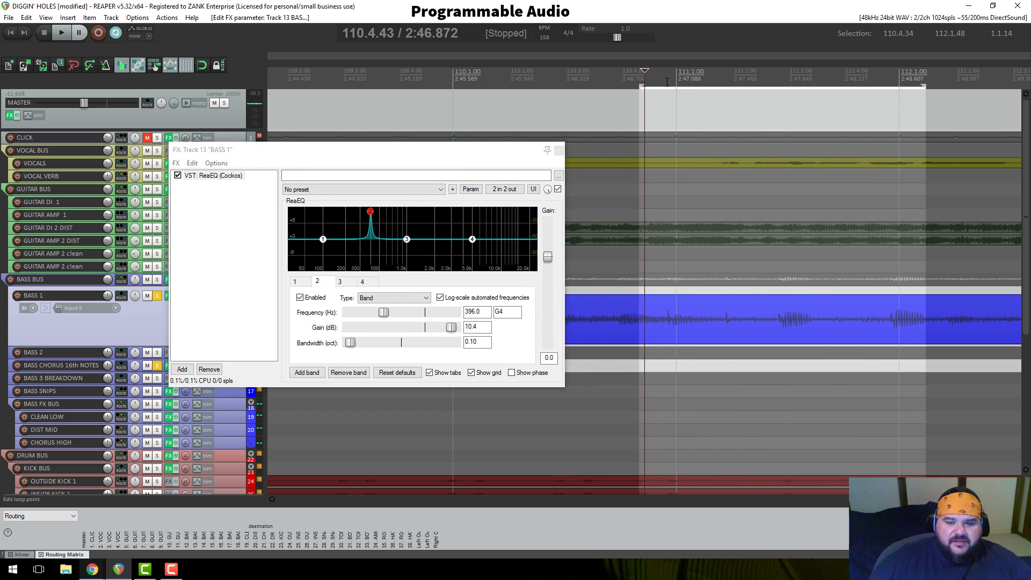
pyautogui.press('space')
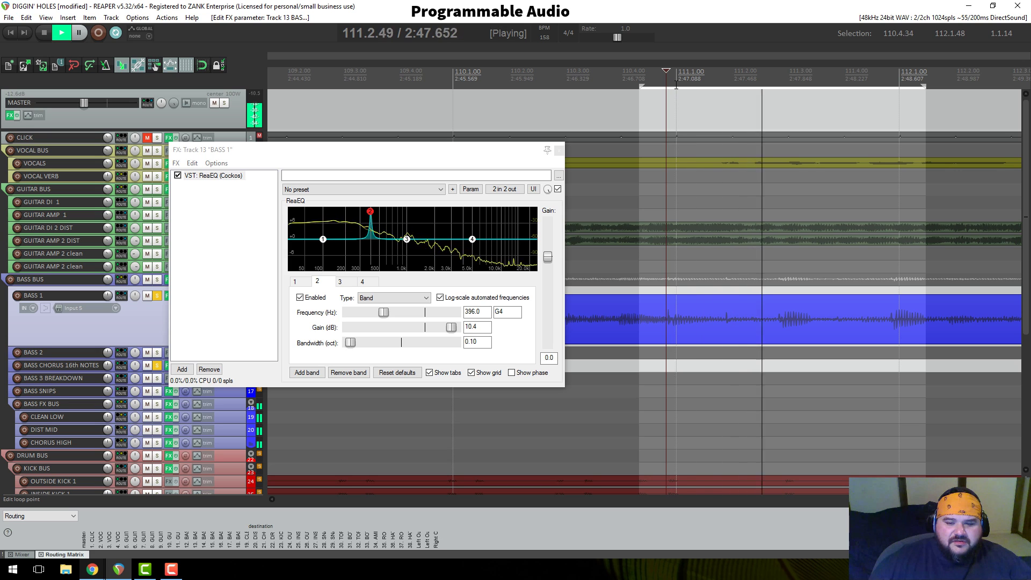
pyautogui.press('space')
# Step: Tighten the loop selection to 110.4.53 through 111.1.37, audition it briefly, and place the edit cursor at 110.4.78
pyautogui.moveTo(639, 86)
pyautogui.mouseDown()
pyautogui.moveTo(622, 87)
pyautogui.moveTo(697, 87)
pyautogui.moveTo(651, 86)
pyautogui.mouseUp()
pyautogui.click(626, 81)
pyautogui.press('space')
pyautogui.press('space')
pyautogui.click(663, 82)
pyautogui.scroll(2, 681, 150)
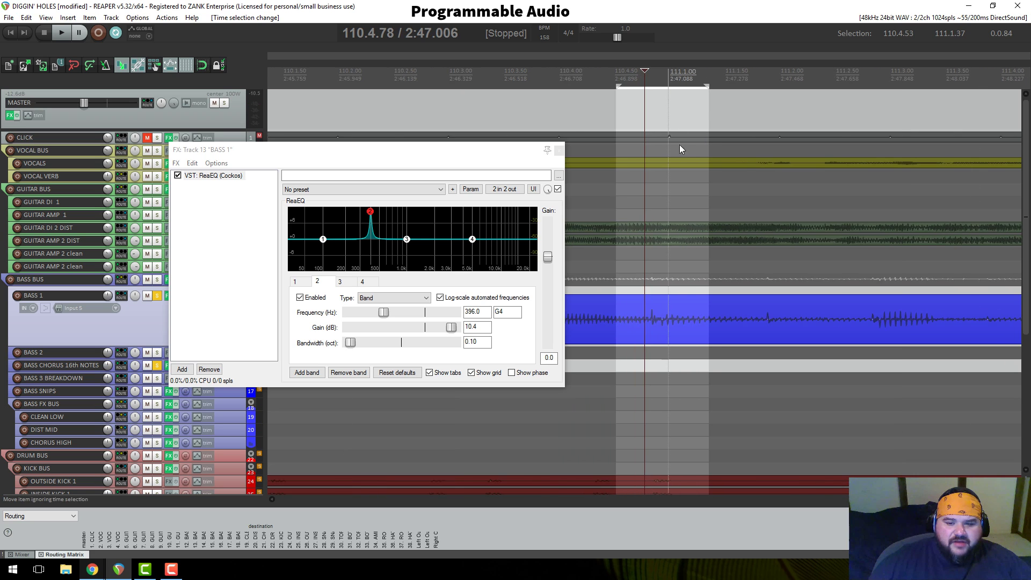
pyautogui.scroll(-1, 682, 153)
pyautogui.scroll(5, 684, 172)
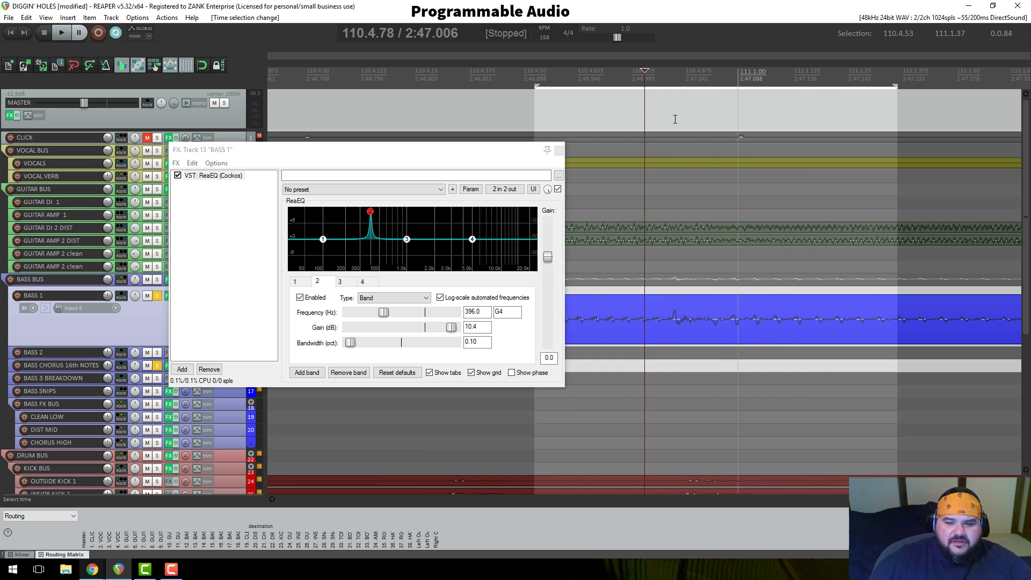
# Step: Place the edit cursor at 110.4.84, play the bass briefly from there, and extend the loop selection's end to 111.2.69
pyautogui.click(663, 74)
pyautogui.click(670, 78)
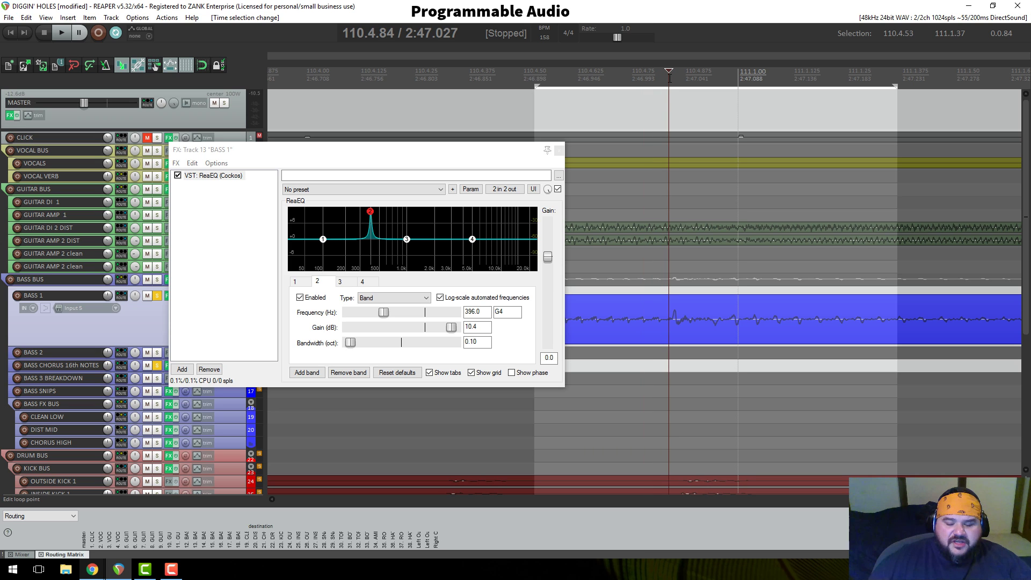
pyautogui.press('space')
pyautogui.press('space')
pyautogui.scroll(-4, 682, 321)
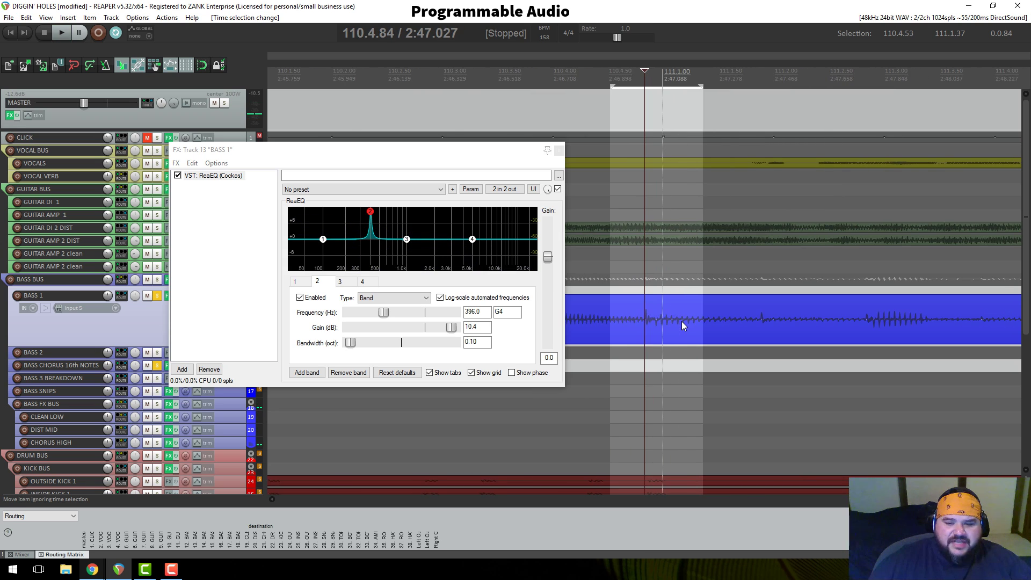
pyautogui.moveTo(698, 87); pyautogui.dragTo(849, 112)
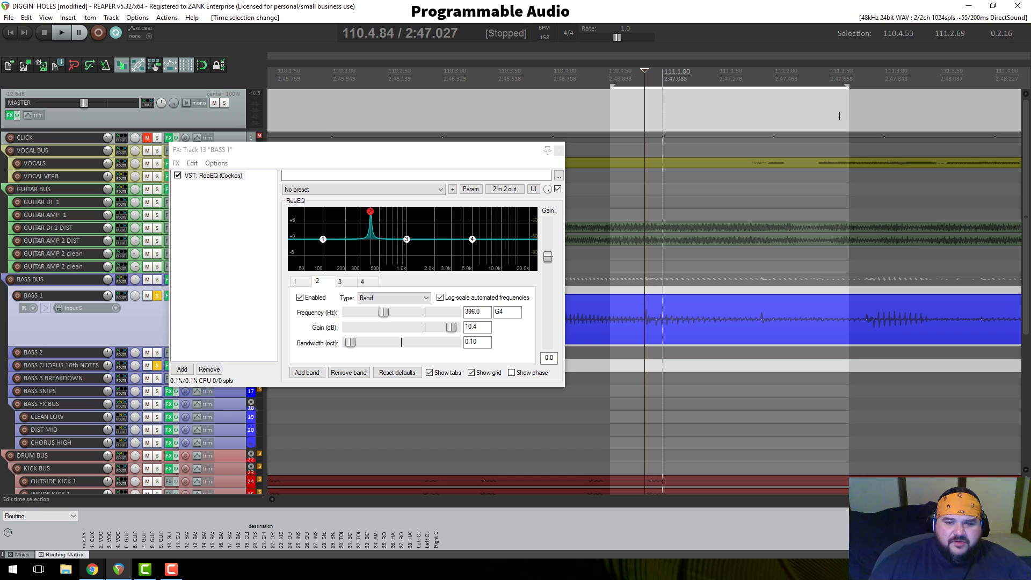
# Step: Sweep ReaEQ band 2 up to 982.3 Hz at 21.6 dB gain while the loop plays, and stop playback
pyautogui.moveTo(370, 215)
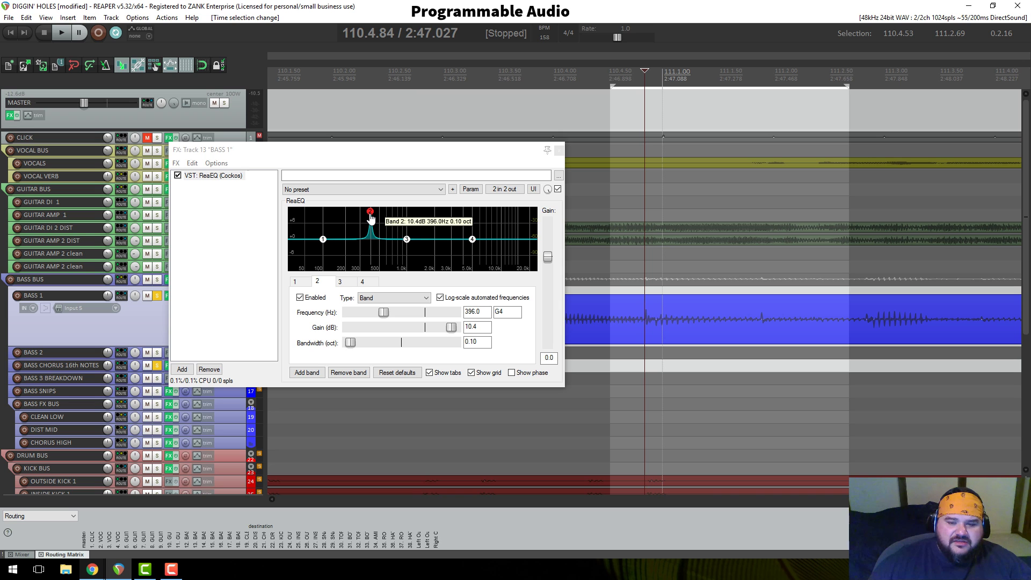
pyautogui.press('space')
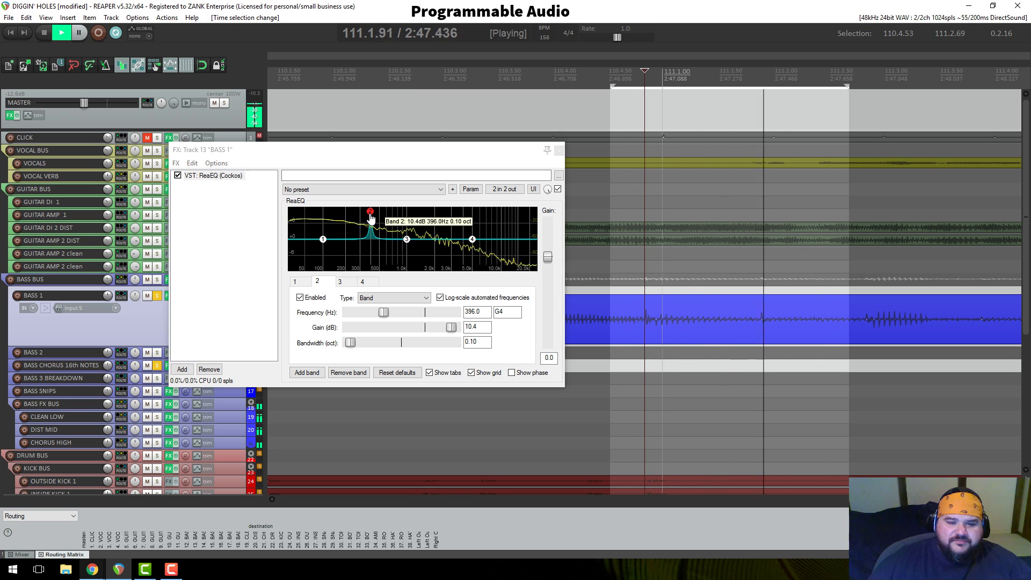
pyautogui.moveTo(370, 215); pyautogui.dragTo(406, 188)
pyautogui.press('space')
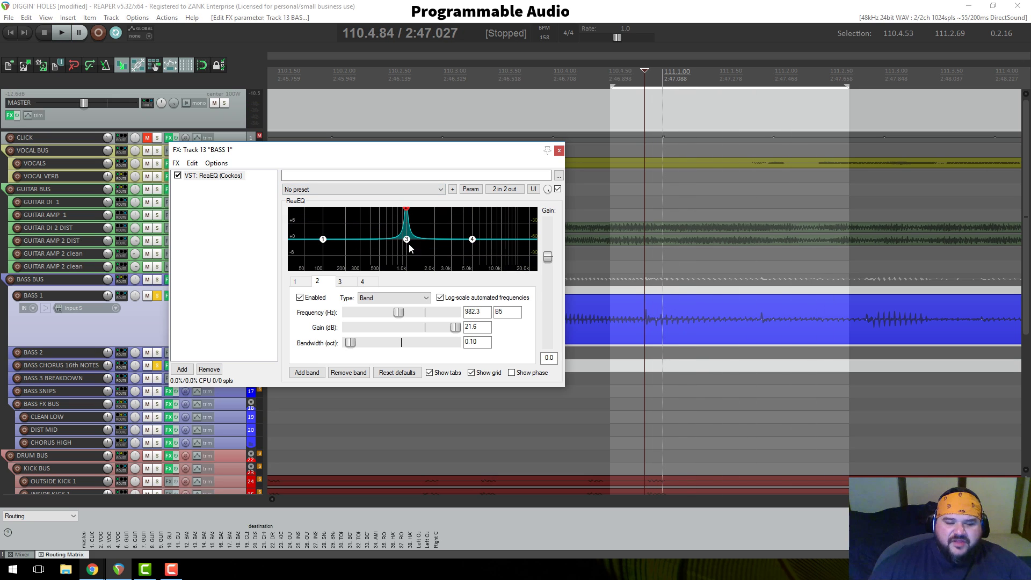
# Step: Move band 3 out of the way to 4776.6 Hz, and tune band 2 to 1175.0 Hz at 22.6 dB during playback
pyautogui.moveTo(408, 242); pyautogui.dragTo(473, 247)
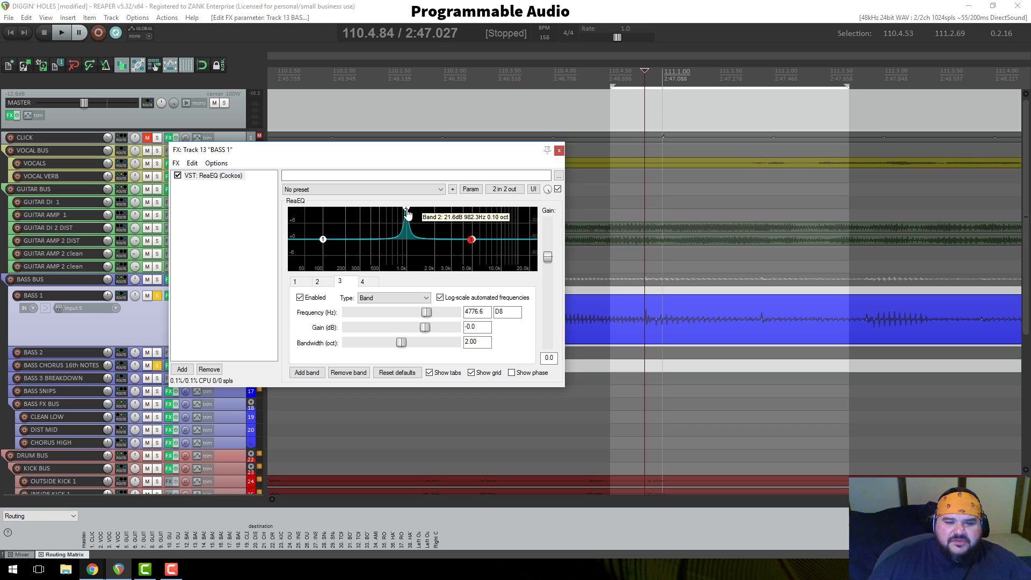
pyautogui.click(406, 212)
pyautogui.press('space')
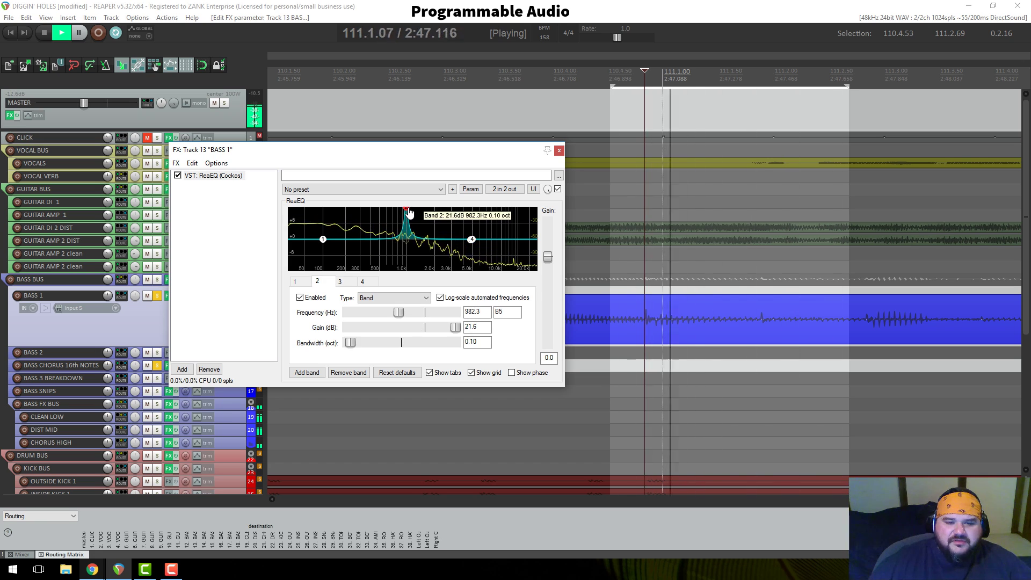
pyautogui.moveTo(409, 215); pyautogui.dragTo(415, 207)
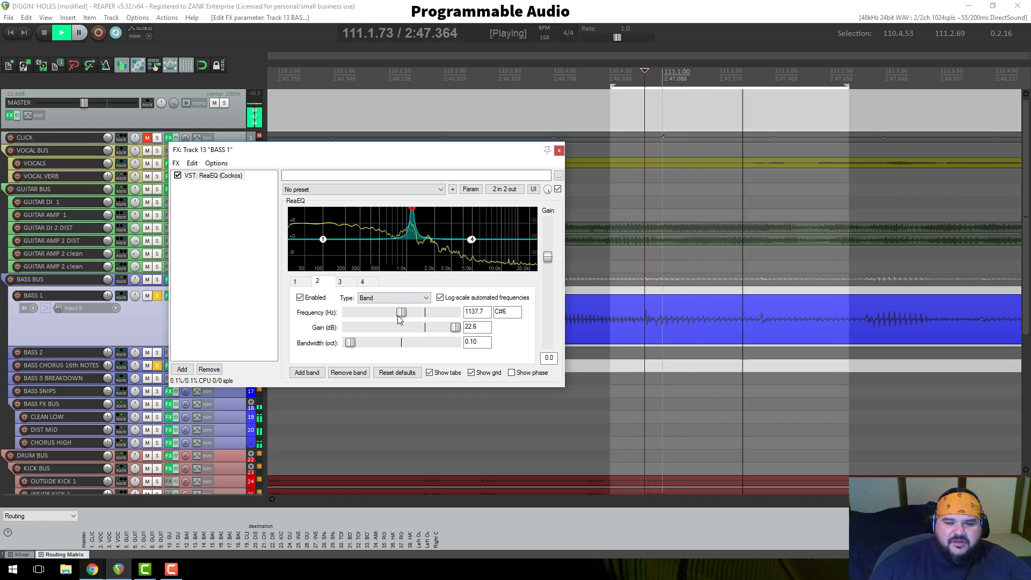
pyautogui.moveTo(403, 312); pyautogui.dragTo(403, 313)
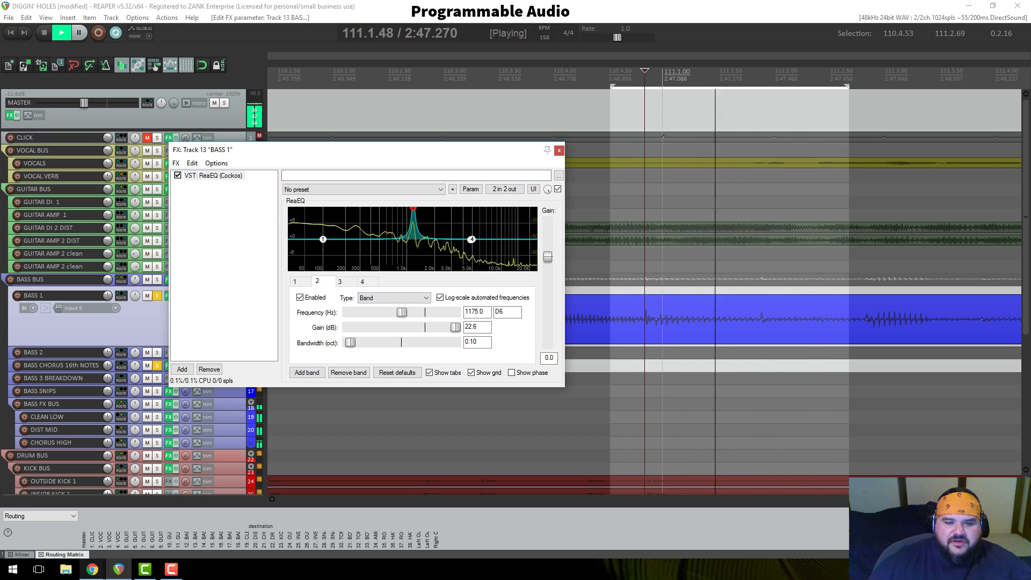
pyautogui.press('space')
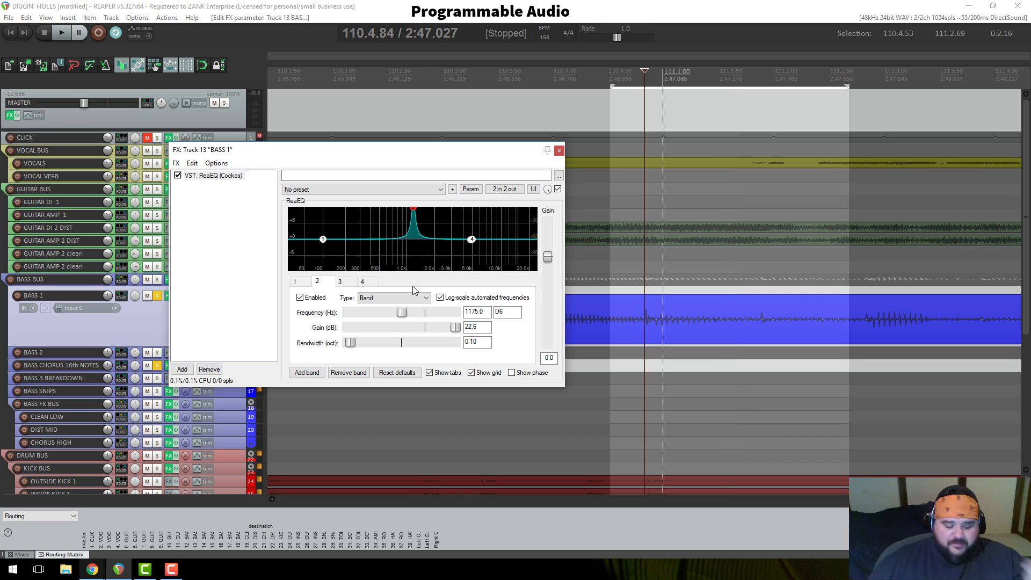
# Step: Try out different cut depths on band 2 at 1175.0 Hz and leave its gain at -inf
pyautogui.moveTo(414, 213)
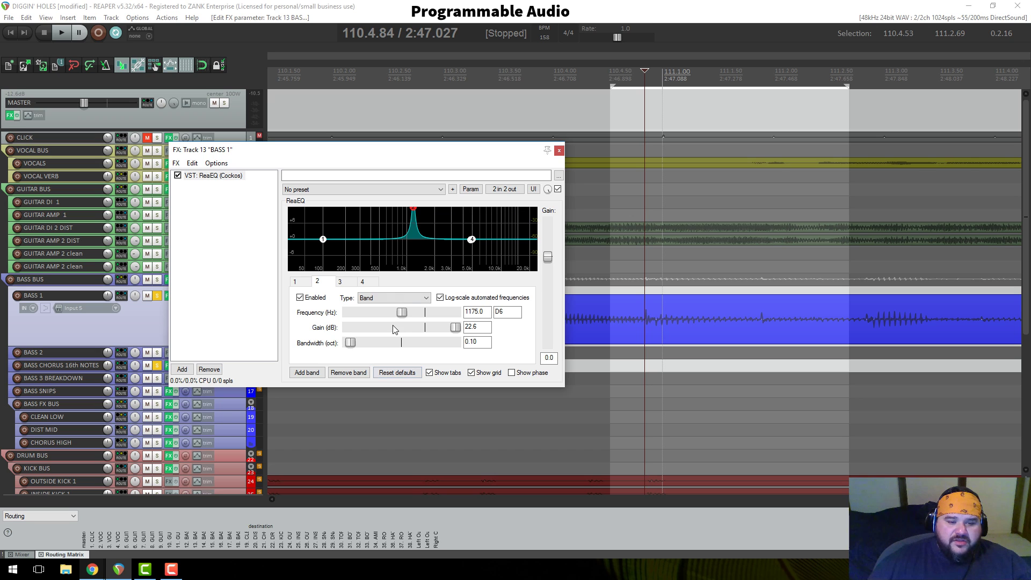
pyautogui.moveTo(457, 329); pyautogui.dragTo(341, 334)
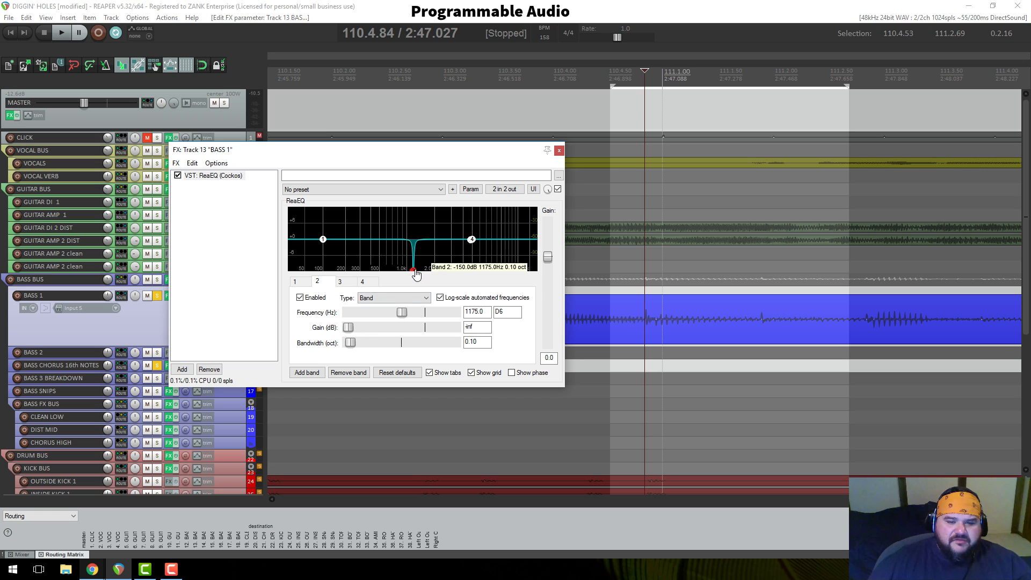
pyautogui.moveTo(351, 327); pyautogui.dragTo(361, 329)
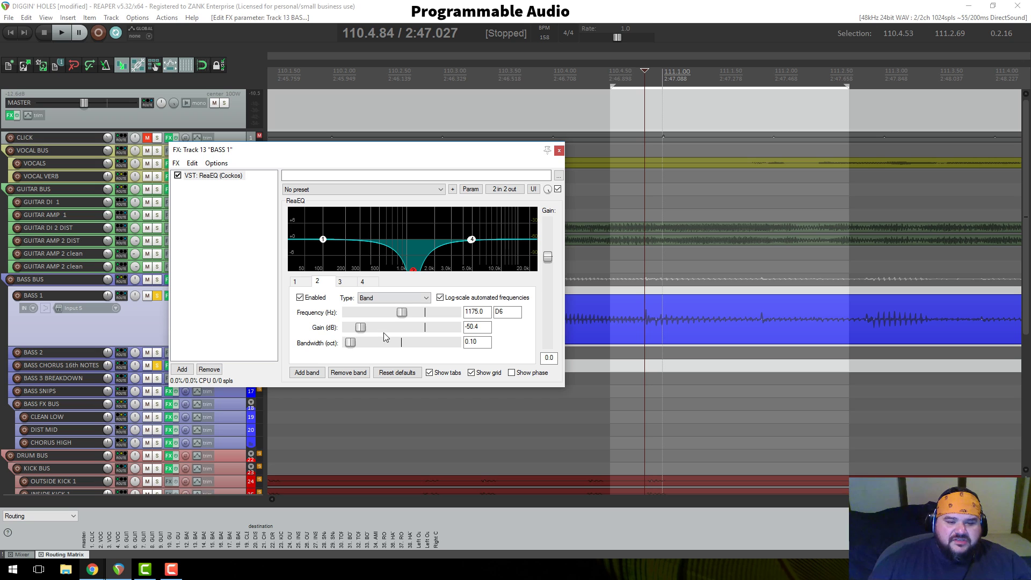
pyautogui.moveTo(362, 328); pyautogui.dragTo(405, 314)
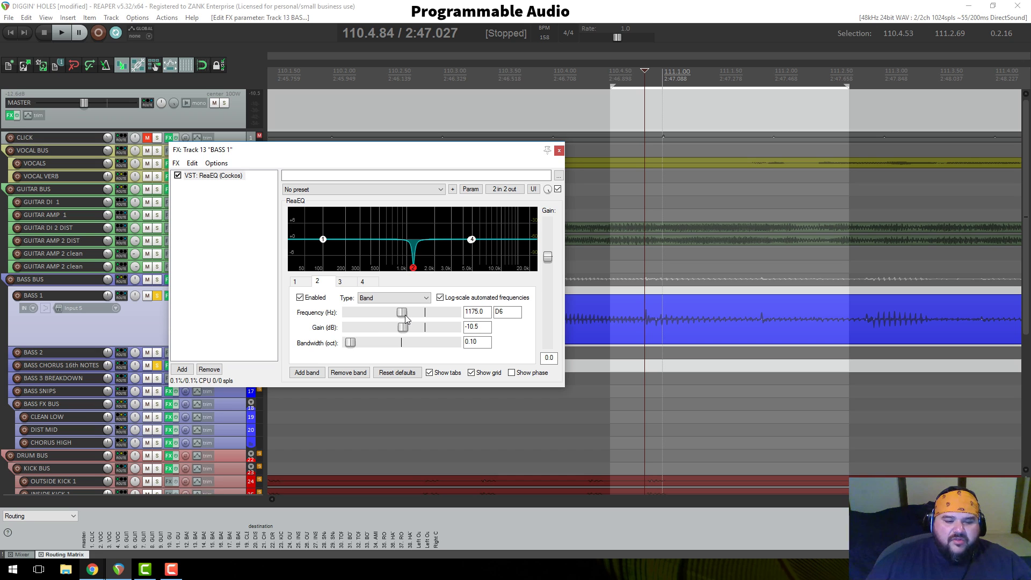
pyautogui.moveTo(404, 315); pyautogui.dragTo(405, 314)
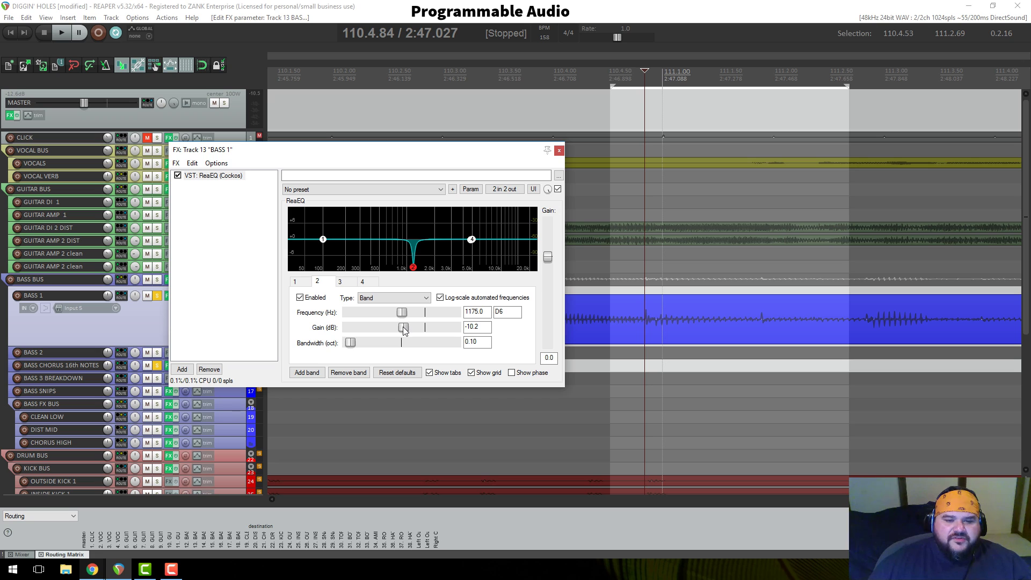
pyautogui.moveTo(403, 330); pyautogui.dragTo(295, 325)
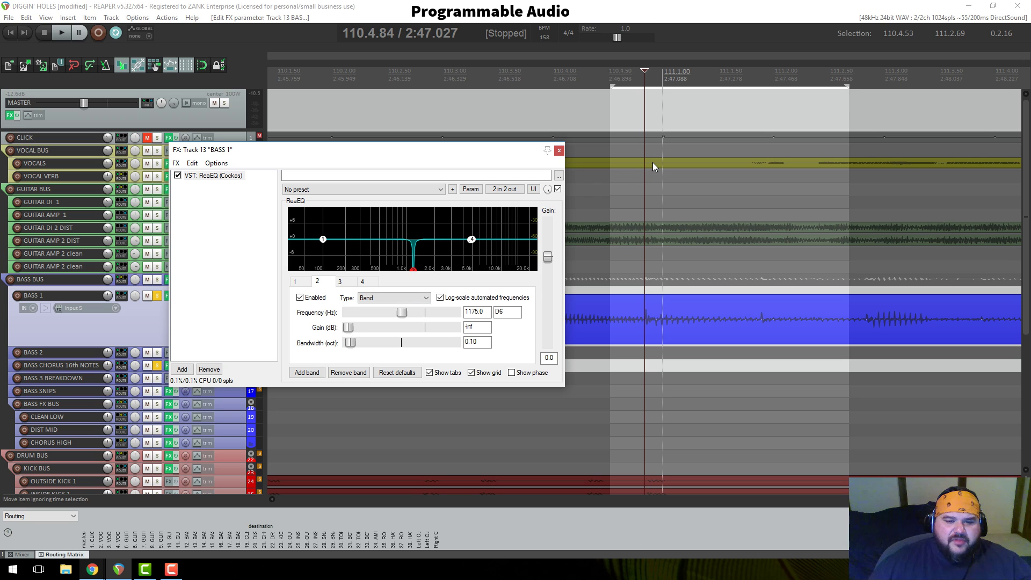
# Step: Play the loop with the notch active, bypass ReaEQ during playback to compare, and stop
pyautogui.press('space')
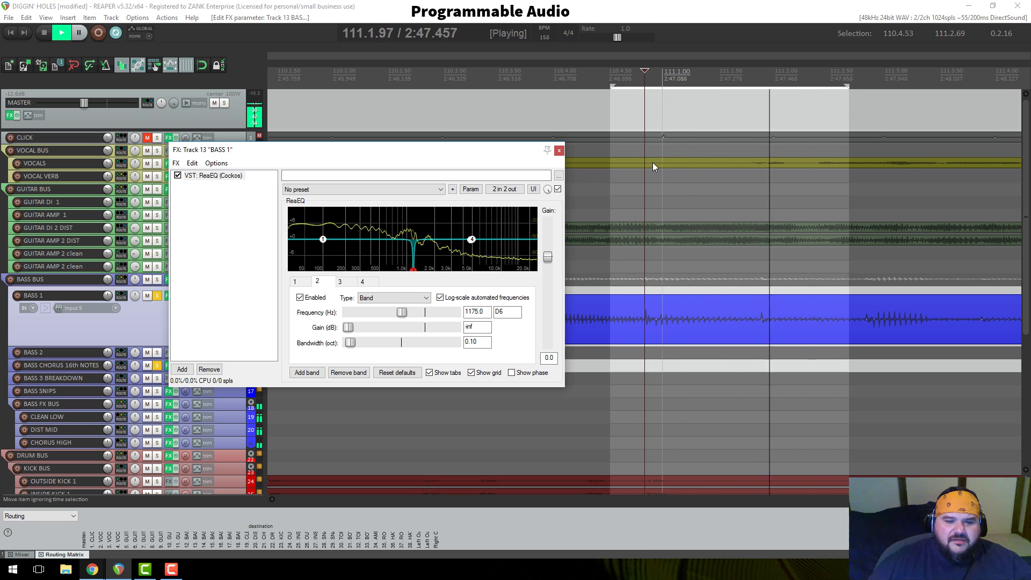
pyautogui.press('space')
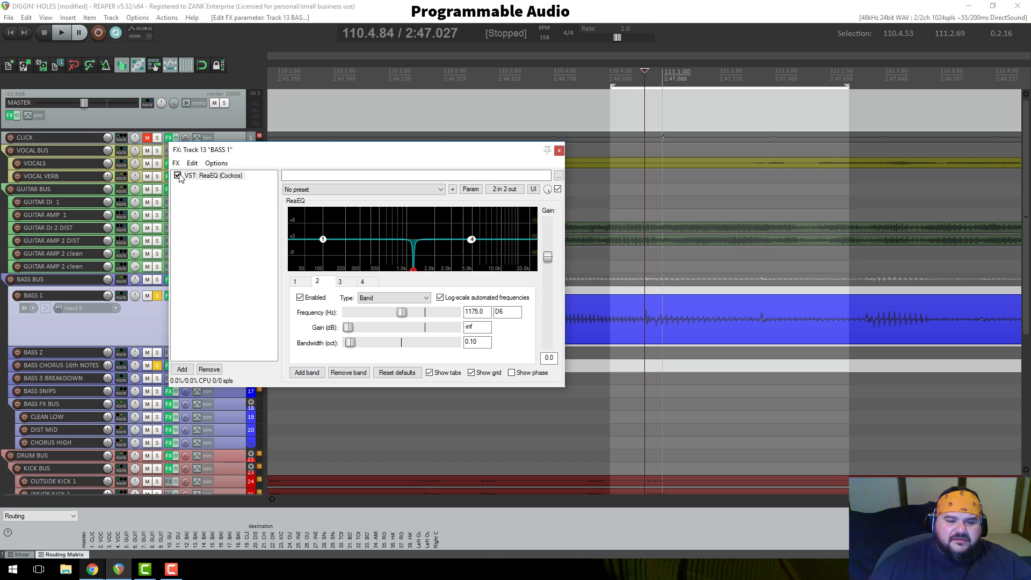
pyautogui.press('space')
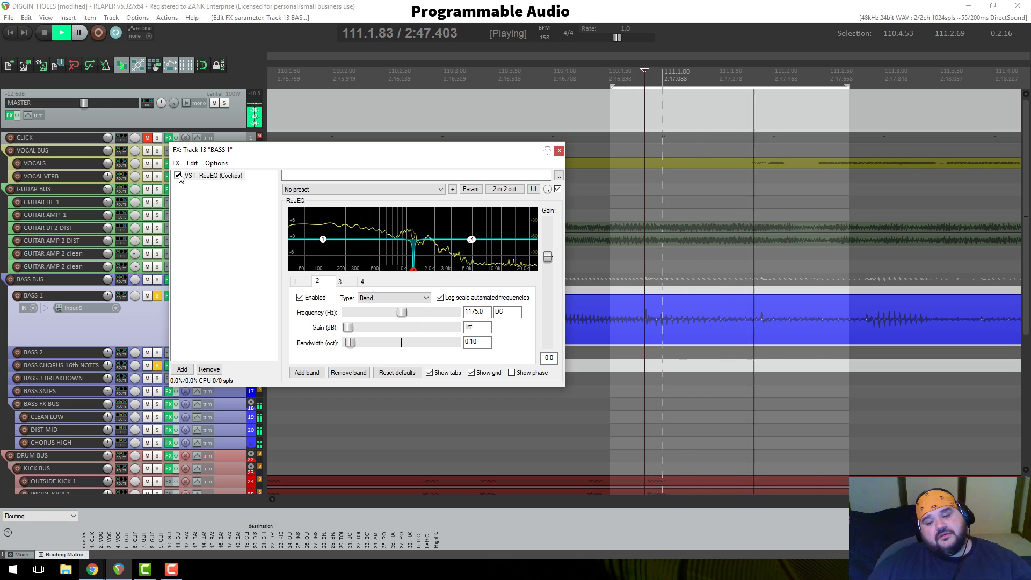
pyautogui.click(178, 176)
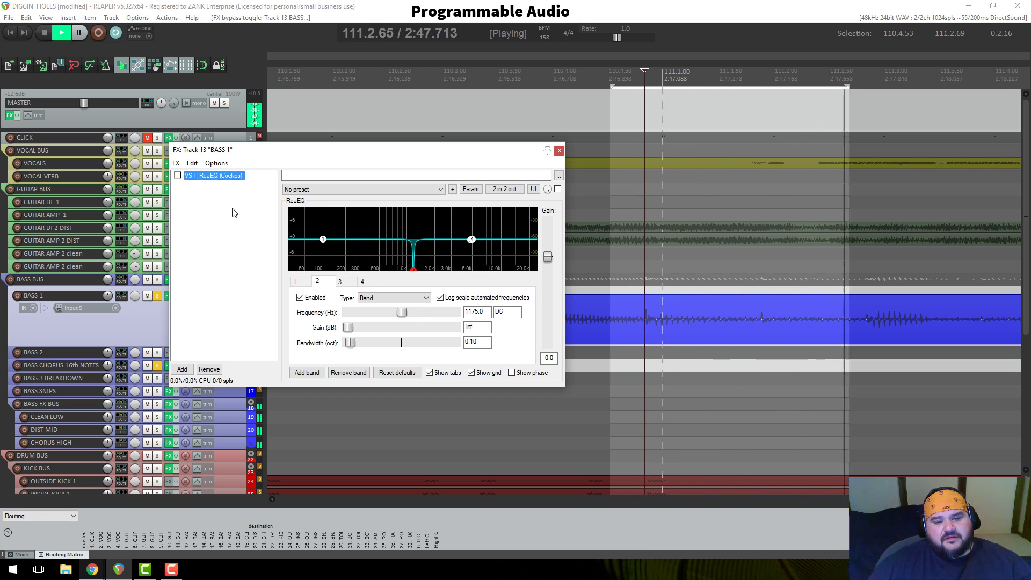
pyautogui.press('space')
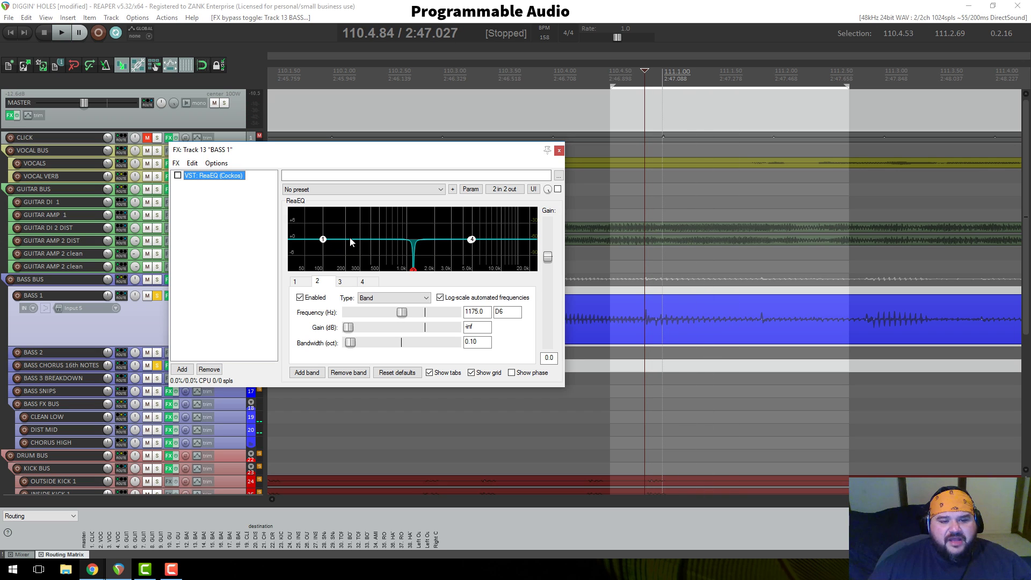
# Step: Add a fifth band at 2749.8 Hz, and move the high shelf band to 10466.9 Hz and disable it
pyautogui.click(307, 372)
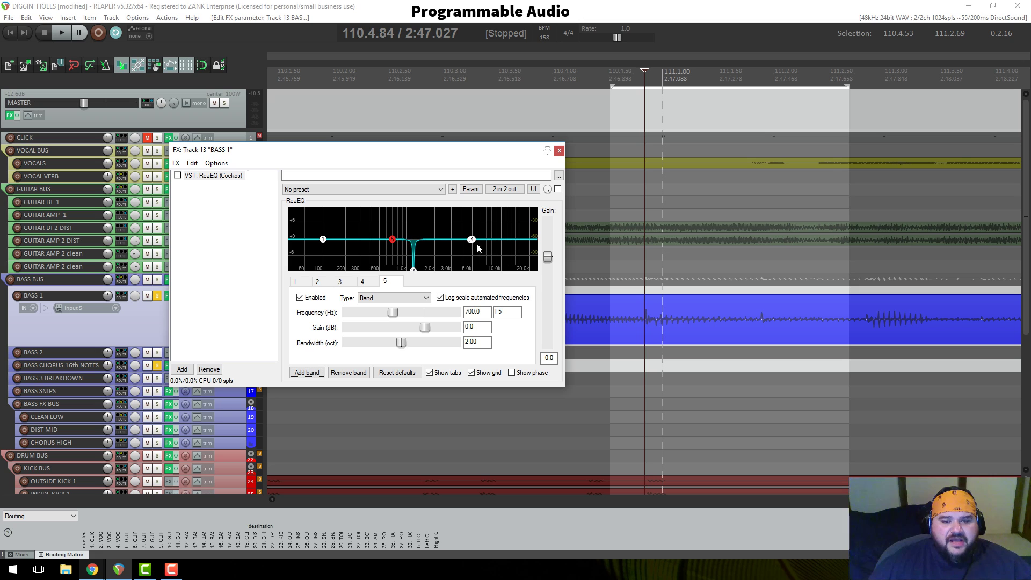
pyautogui.moveTo(392, 239); pyautogui.dragTo(505, 247)
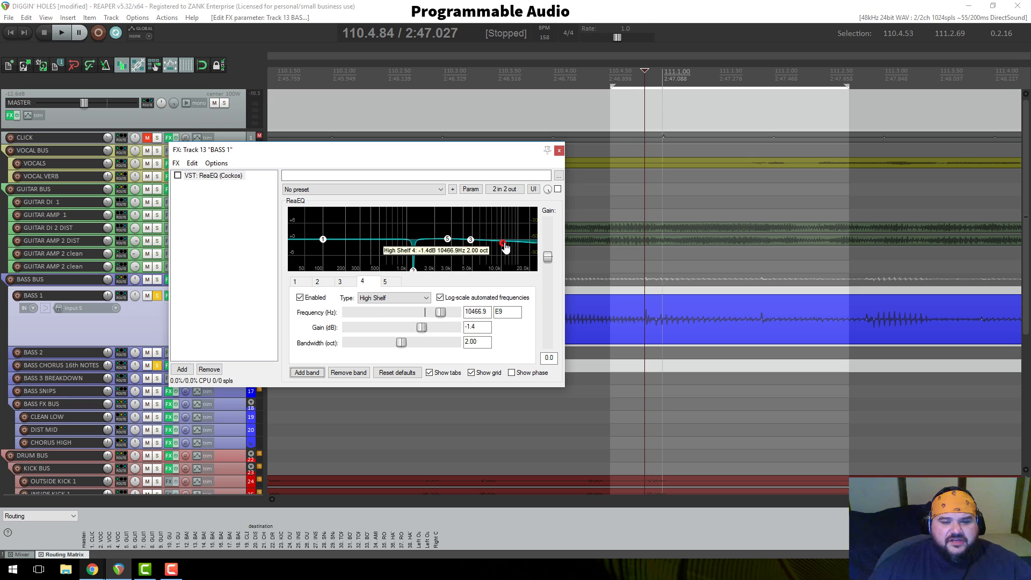
pyautogui.click(310, 298)
# Step: Select the added fifth band and remove it from the equalizer
pyautogui.click(470, 240)
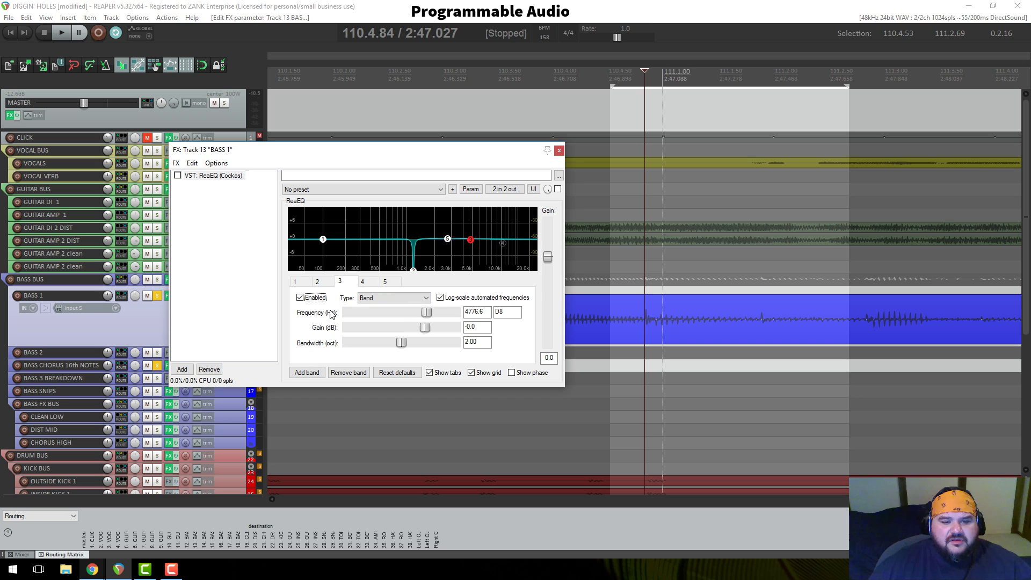
pyautogui.click(385, 281)
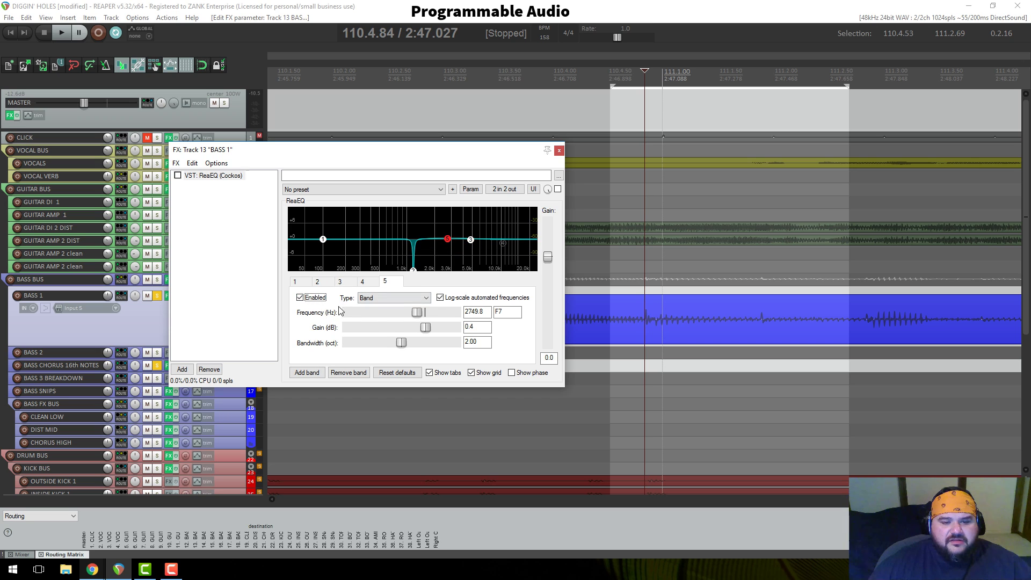
pyautogui.click(366, 373)
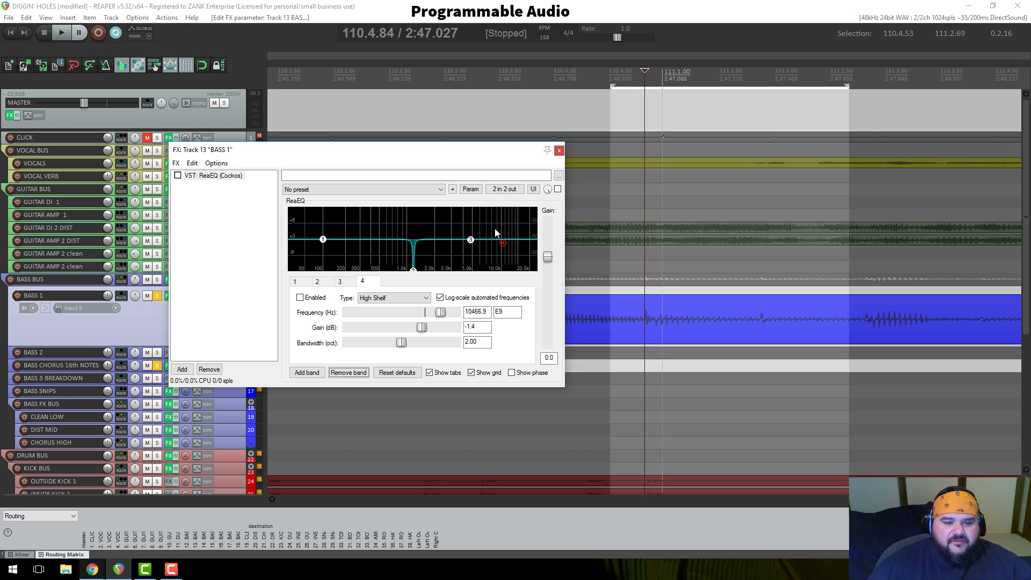
# Step: Go through the remaining bands to band 3, and set its bandwidth to 0.1 octaves and its gain to 11.3 dB
pyautogui.click(298, 285)
pyautogui.click(317, 282)
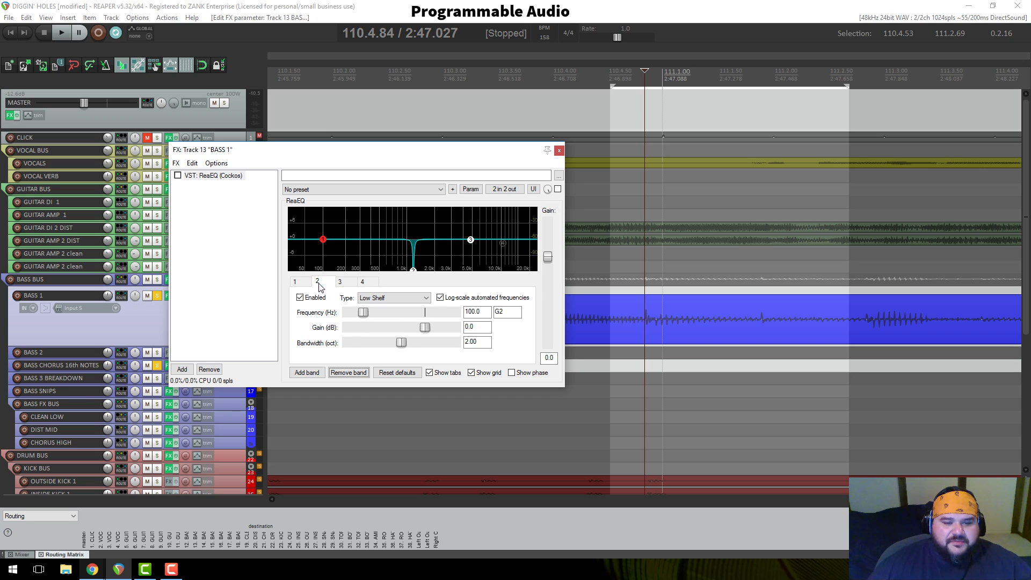
pyautogui.click(340, 282)
pyautogui.click(362, 282)
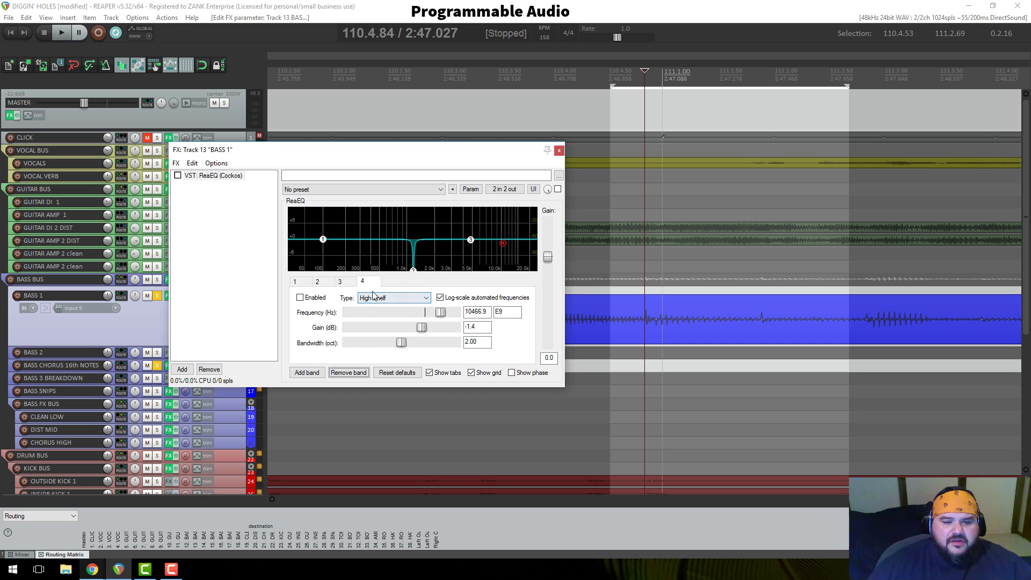
pyautogui.click(347, 283)
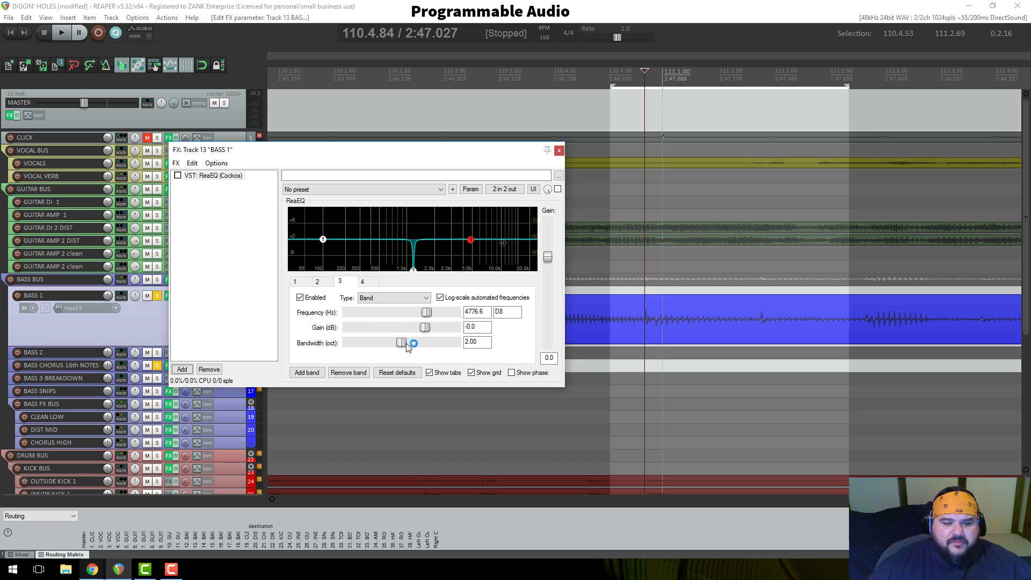
pyautogui.moveTo(401, 343); pyautogui.dragTo(355, 352)
pyautogui.click(473, 343)
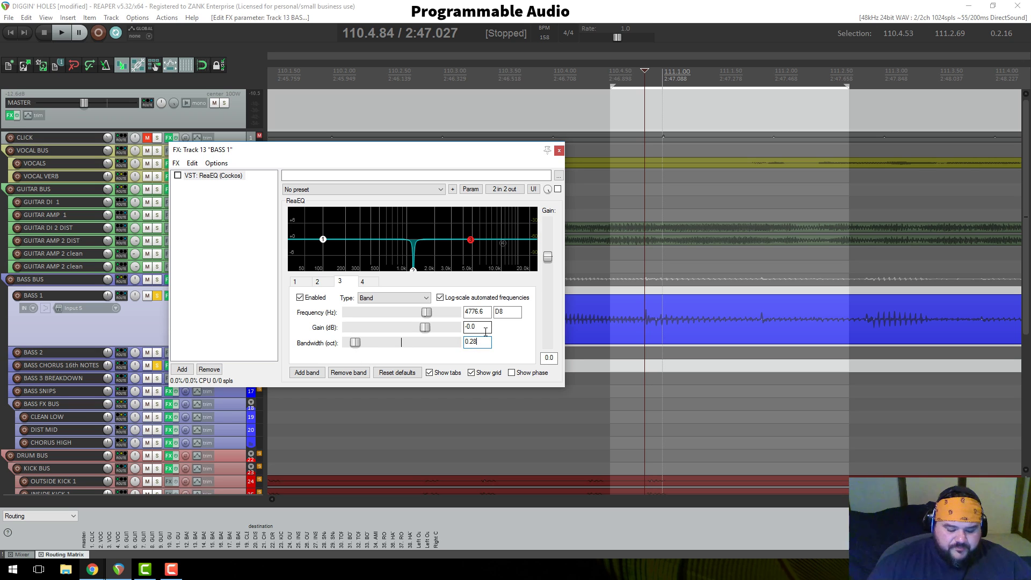
pyautogui.press('BackSpace')
pyautogui.press('BackSpace')
pyautogui.press('BackSpace')
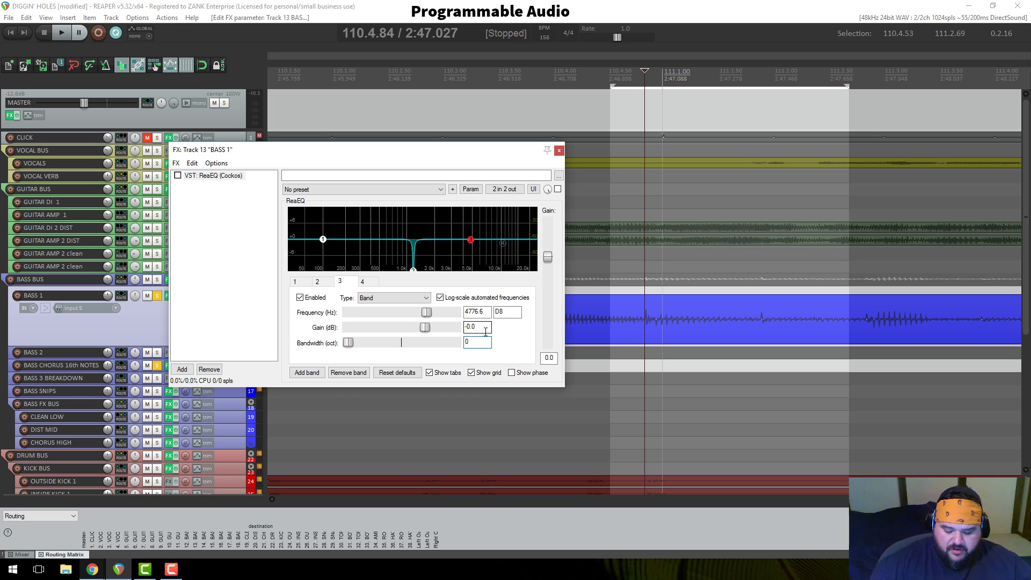
pyautogui.write('1')
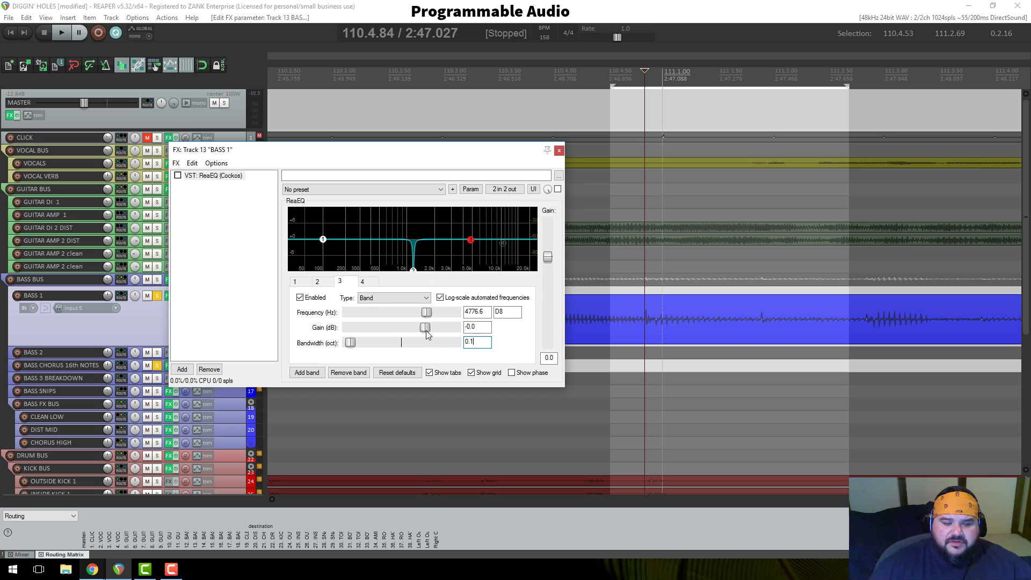
pyautogui.moveTo(426, 332); pyautogui.dragTo(458, 329)
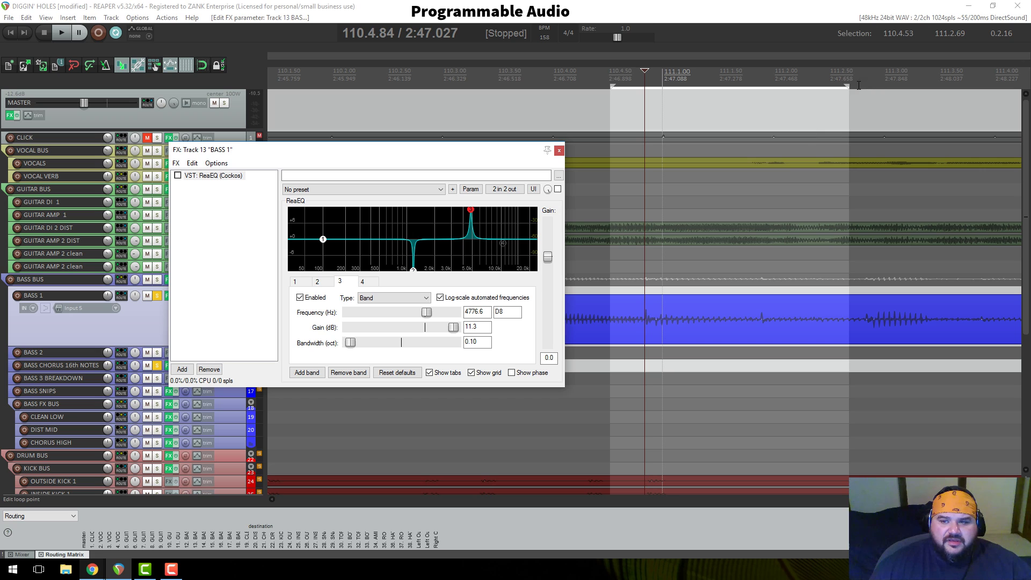
# Step: Shorten the loop selection so that it ends at 111.1.93
pyautogui.moveTo(849, 84); pyautogui.dragTo(763, 102)
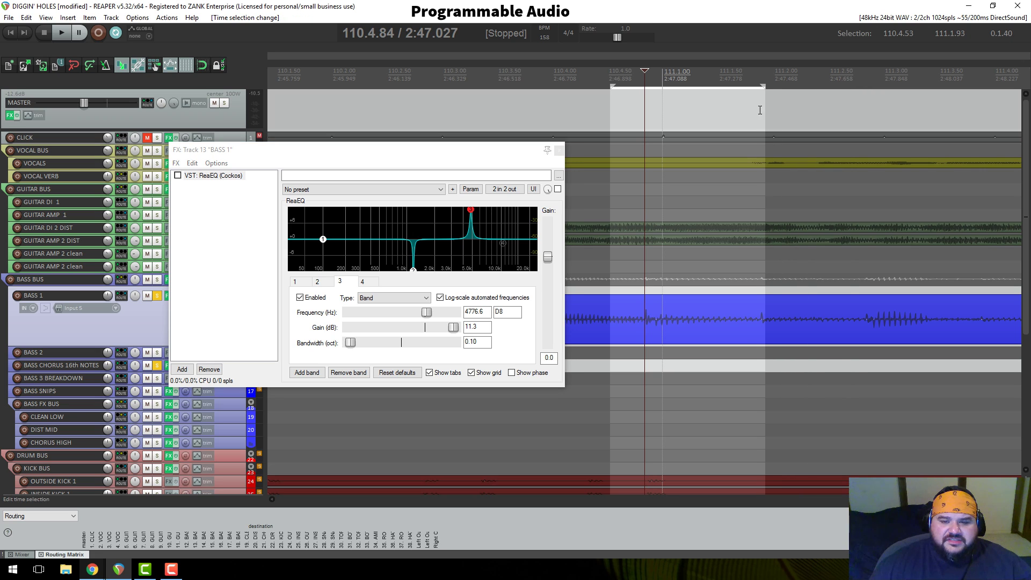
# Step: Start the loop selection at 110.4.55, enable ReaEQ, and move band 3 to 5439.5 Hz with 20.9 dB gain during playback
pyautogui.moveTo(611, 85); pyautogui.dragTo(612, 84)
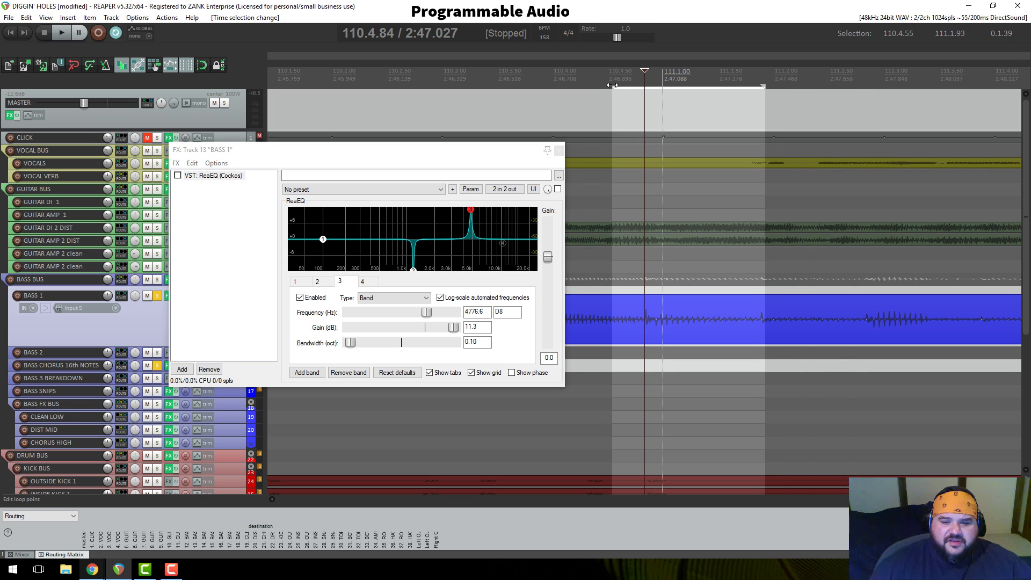
pyautogui.press('space')
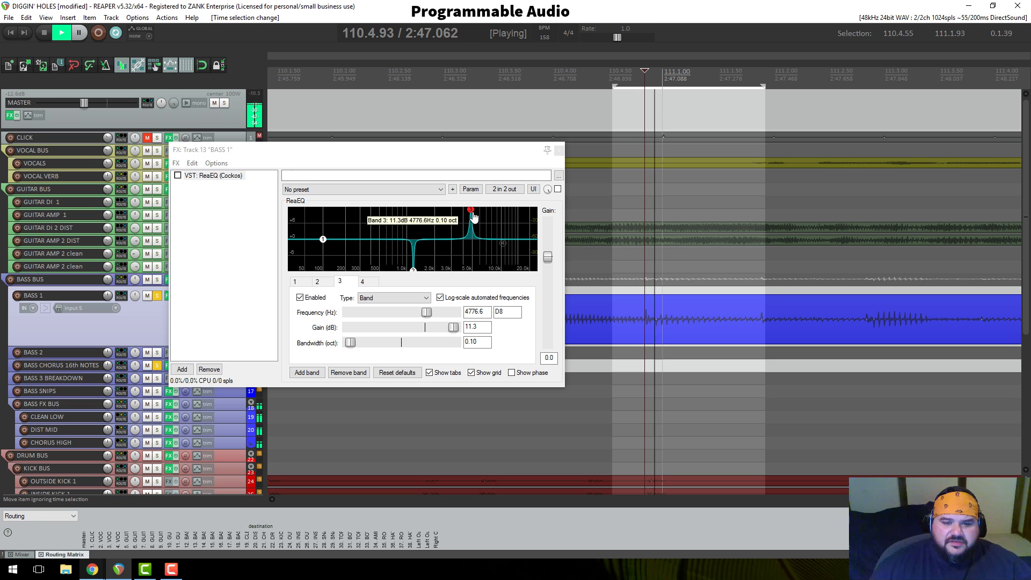
pyautogui.moveTo(473, 215); pyautogui.dragTo(477, 188)
pyautogui.press('space')
pyautogui.click(179, 176)
pyautogui.press('space')
pyautogui.press('space')
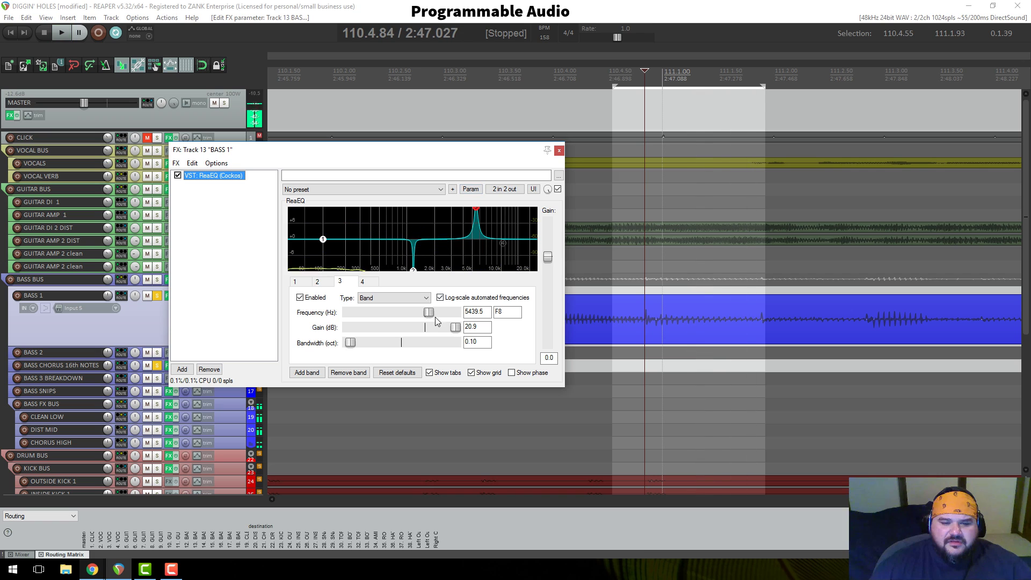
# Step: Tune band 3 to 5050.1 Hz while the loop plays, and cut its gain to -inf
pyautogui.moveTo(529, 153); pyautogui.dragTo(522, 113)
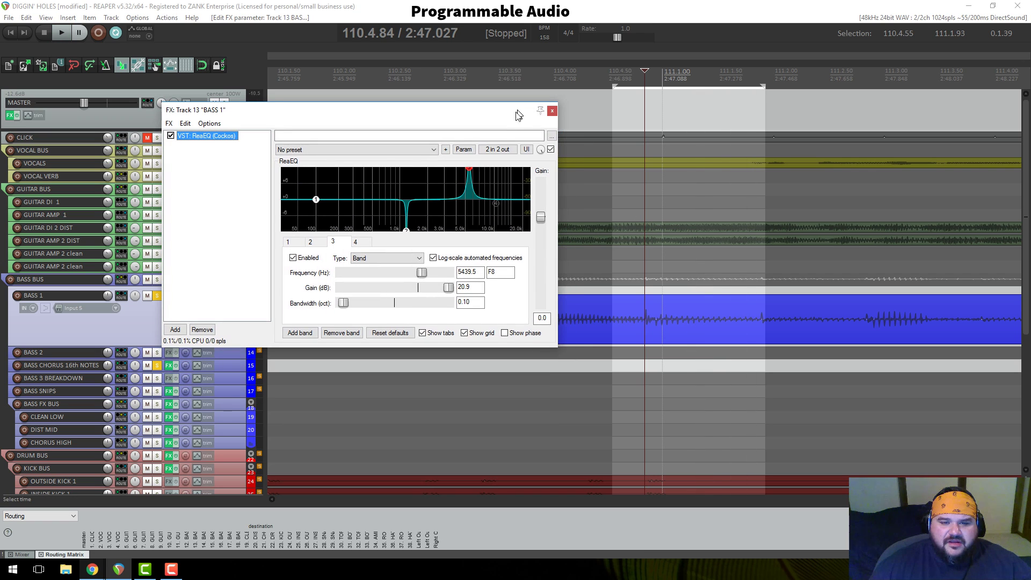
pyautogui.press('space')
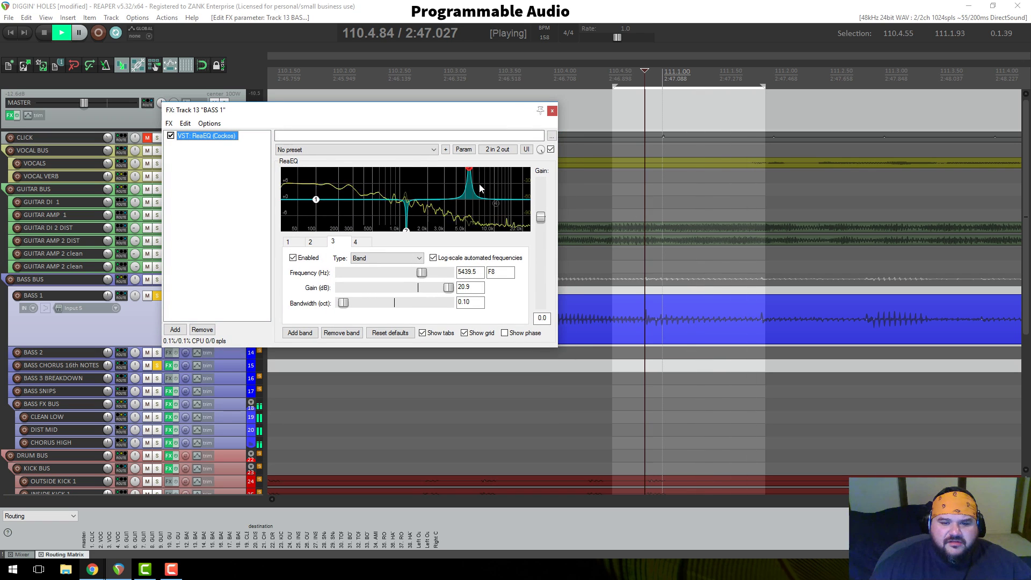
pyautogui.moveTo(423, 275); pyautogui.dragTo(420, 273)
pyautogui.press('space')
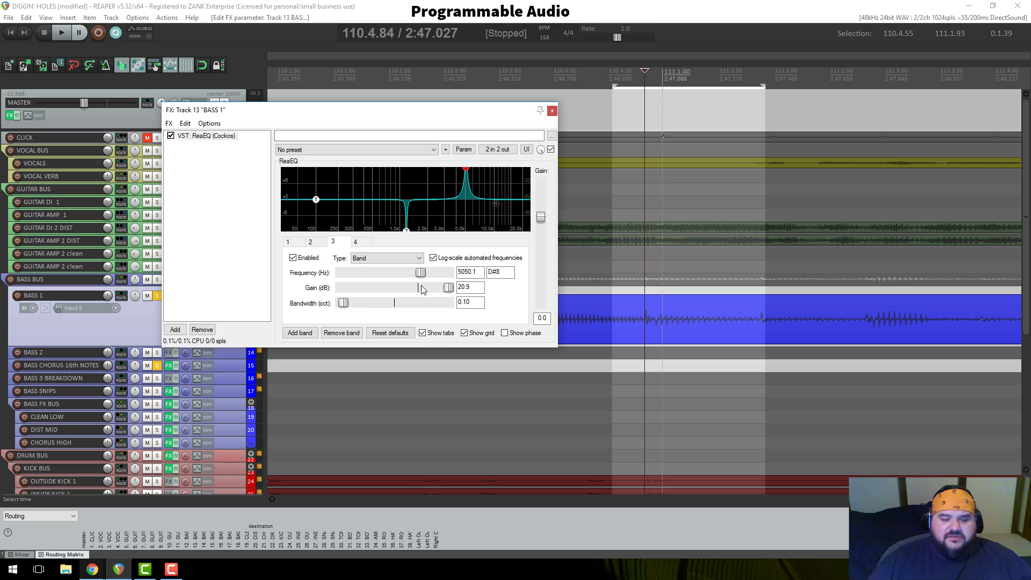
pyautogui.moveTo(447, 288); pyautogui.dragTo(316, 290)
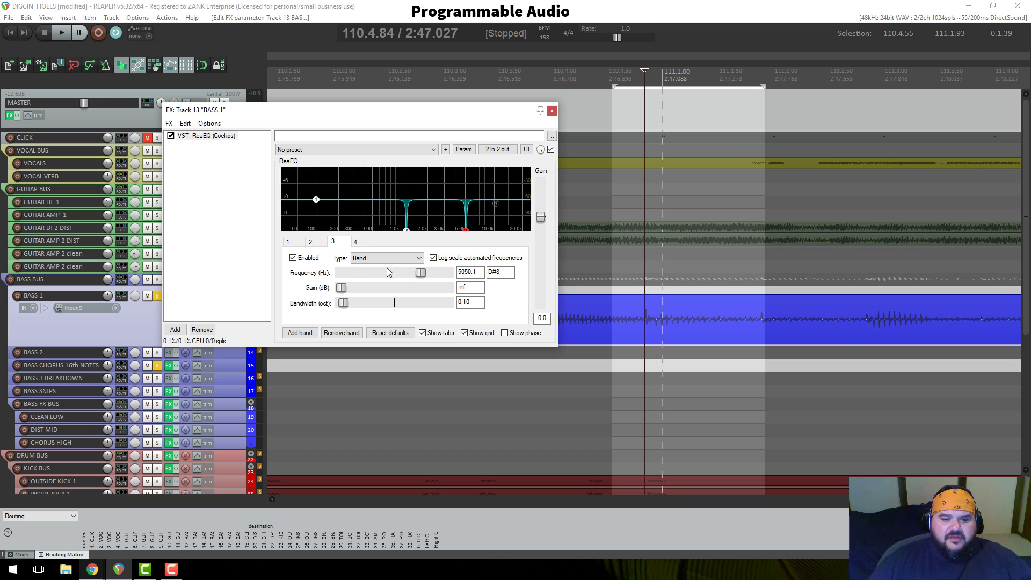
# Step: Try a bandwidth of 0.01 octaves on band 3, and set it back to 0.1
pyautogui.click(467, 302)
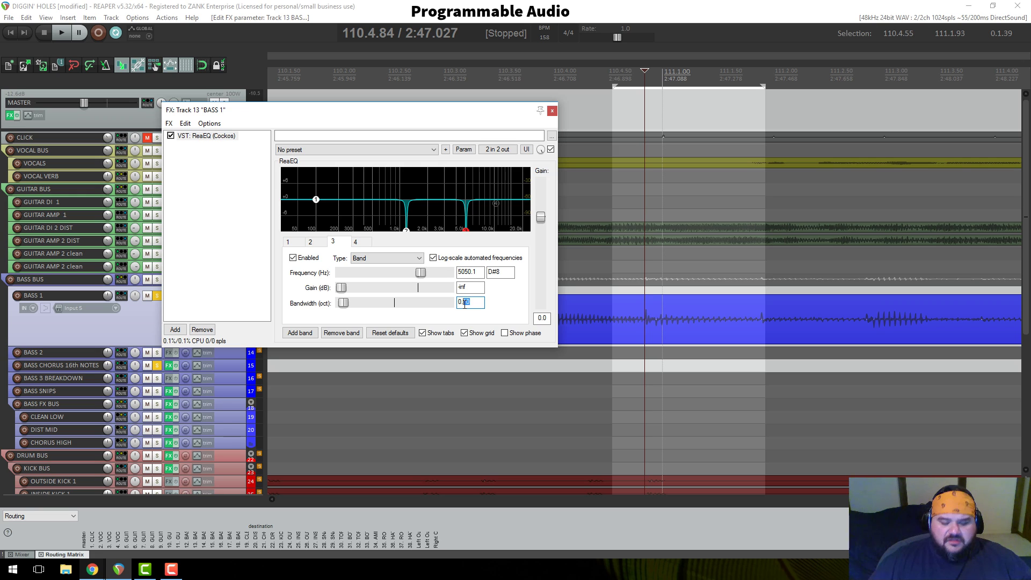
pyautogui.write('0')
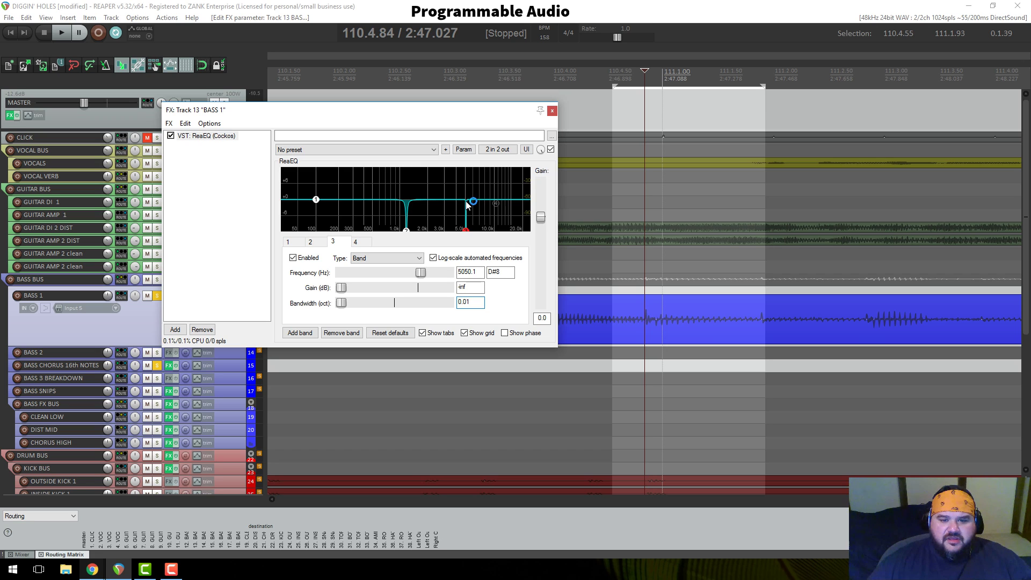
pyautogui.moveTo(467, 233)
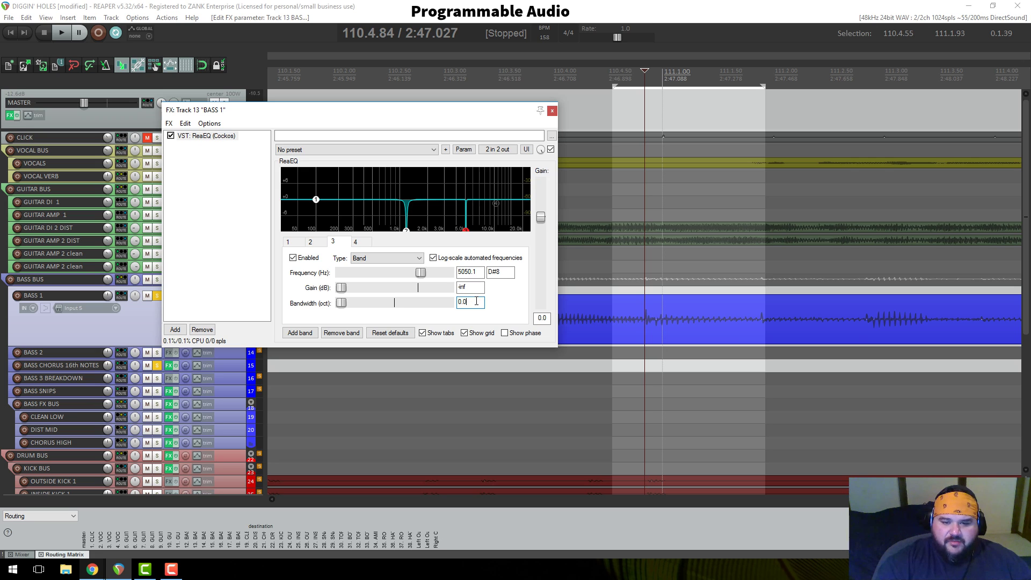
pyautogui.write('1')
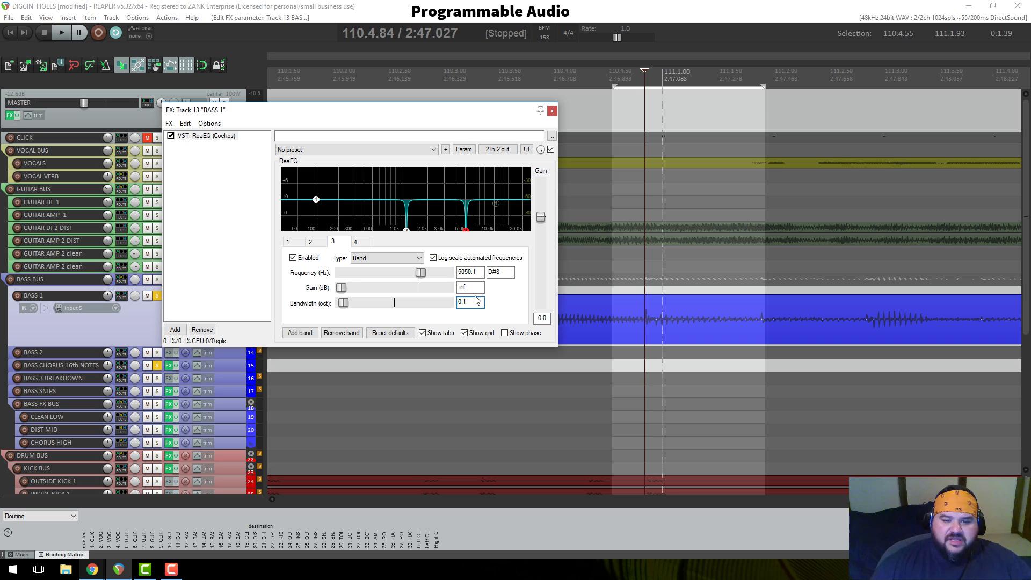
pyautogui.hotkey('shift', 'Tab')
pyautogui.hotkey('shift', 'Tab')
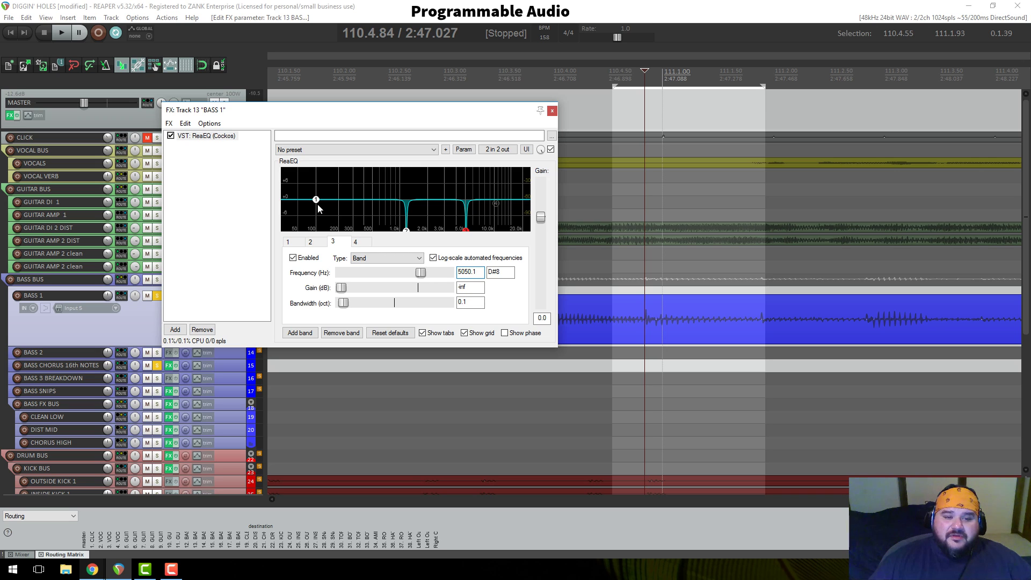
# Step: Select band 1, try the Band filter type on it, and restore Low Shelf
pyautogui.click(292, 244)
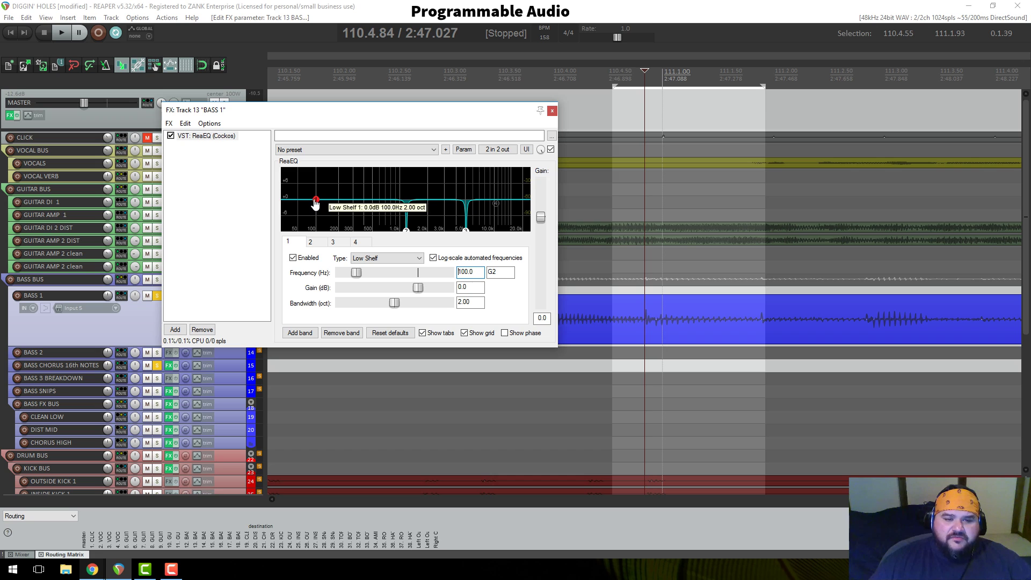
pyautogui.click(420, 258)
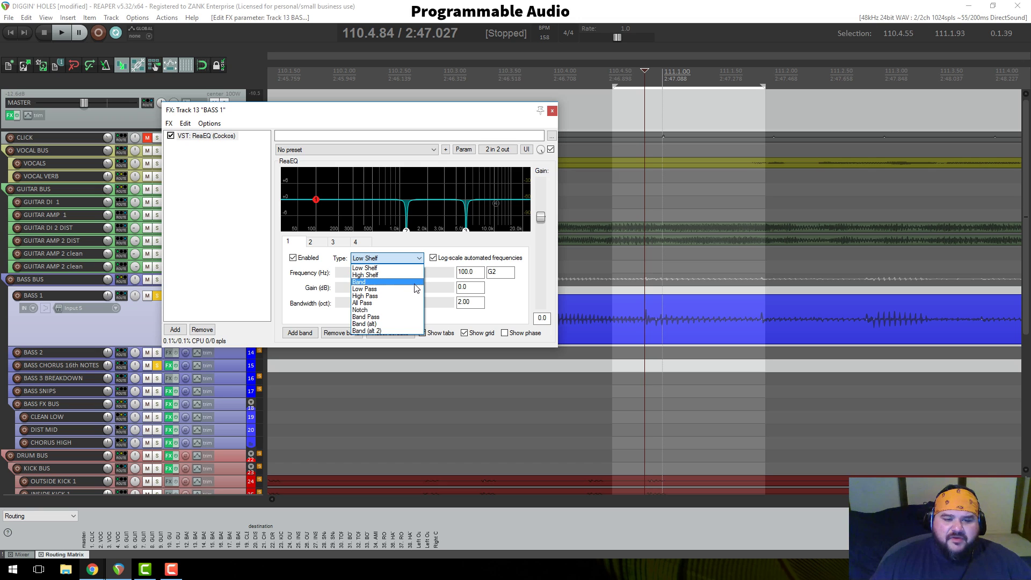
pyautogui.click(374, 283)
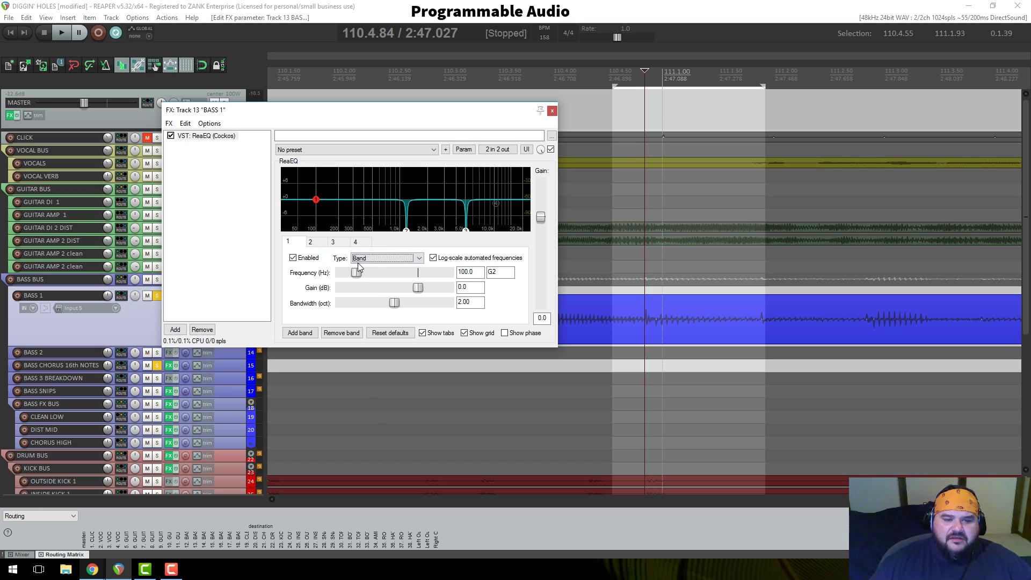
pyautogui.click(420, 258)
pyautogui.click(420, 266)
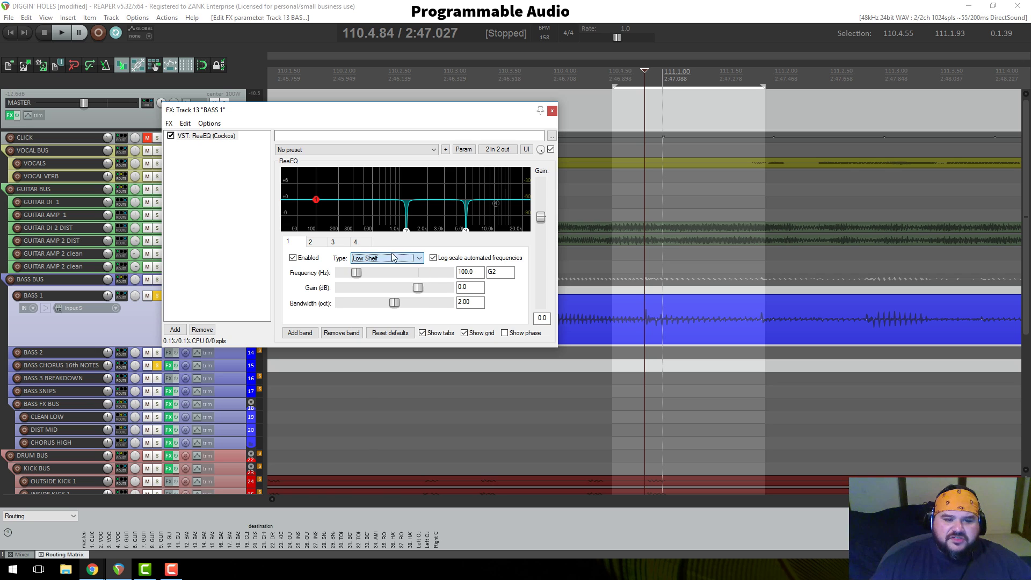
# Step: Move band 1's low shelf to 36.2 Hz with -inf gain and listen to the loop
pyautogui.moveTo(315, 199); pyautogui.dragTo(292, 256)
pyautogui.press('space')
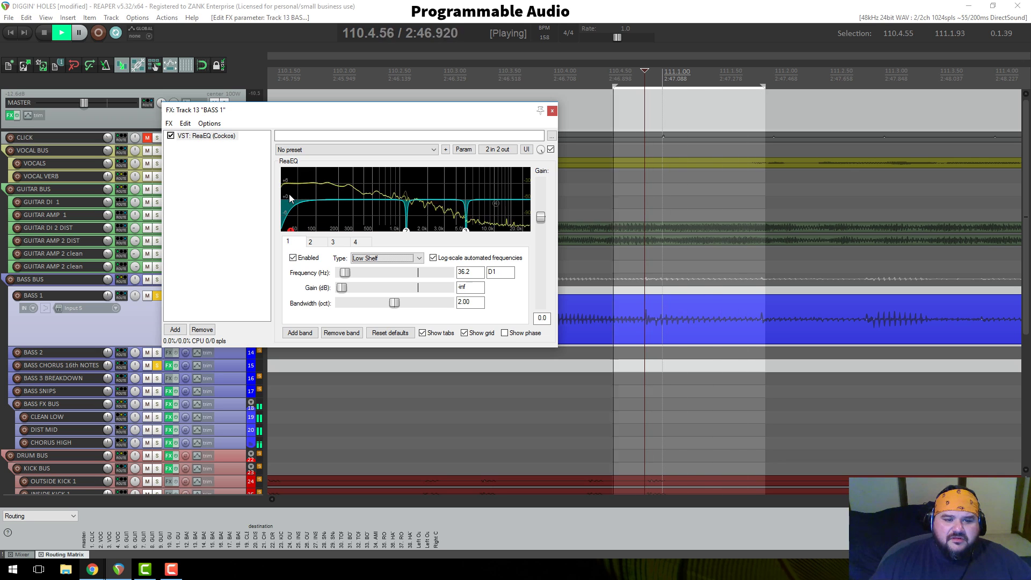
pyautogui.press('space')
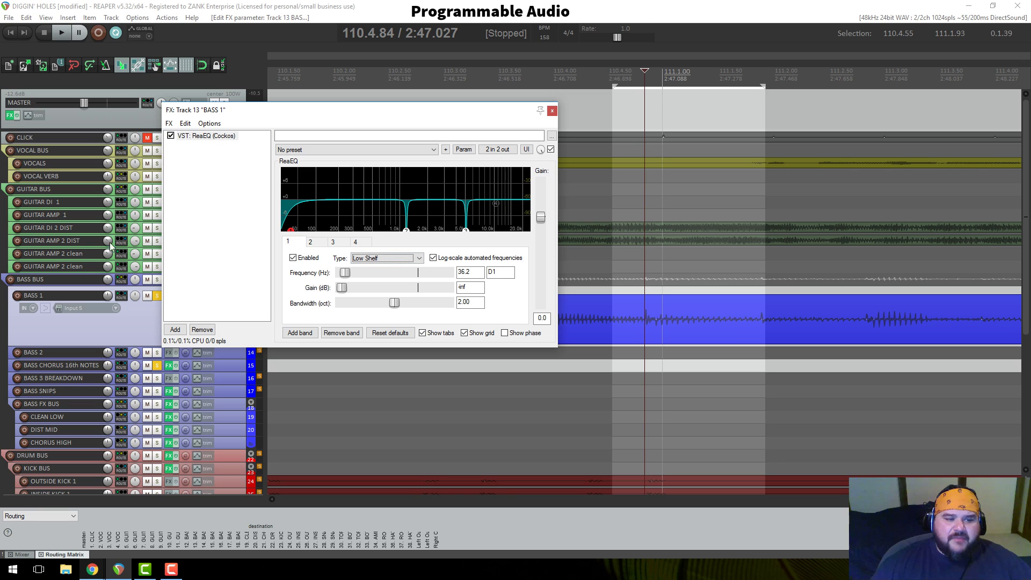
# Step: In the BASS BUS effects chain, set ReaEQ's low shelf to 39.8 Hz with -inf gain, audition it, and close the chain
pyautogui.moveTo(275, 113); pyautogui.dragTo(360, 98)
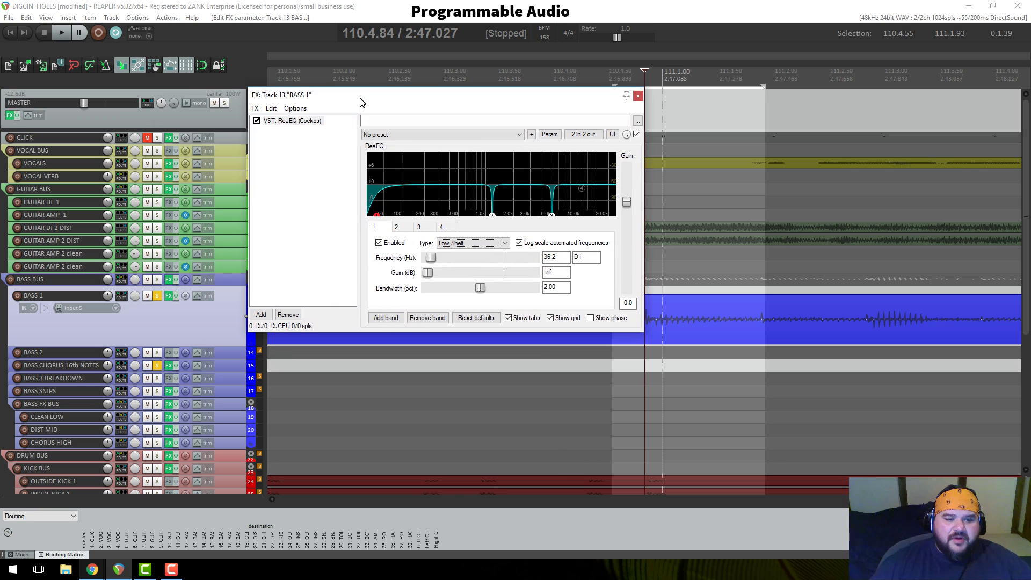
pyautogui.click(168, 279)
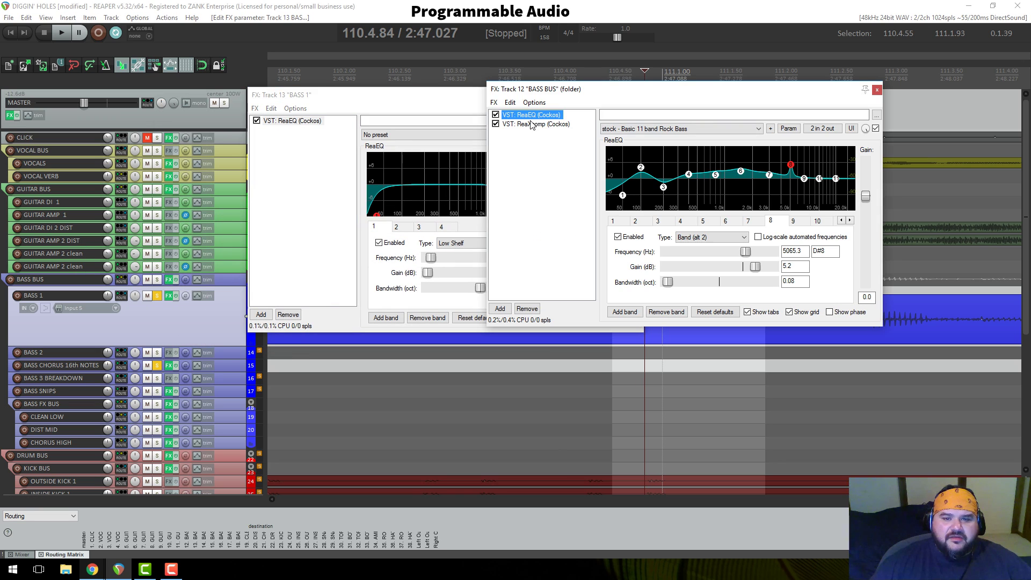
pyautogui.click(530, 124)
pyautogui.click(530, 115)
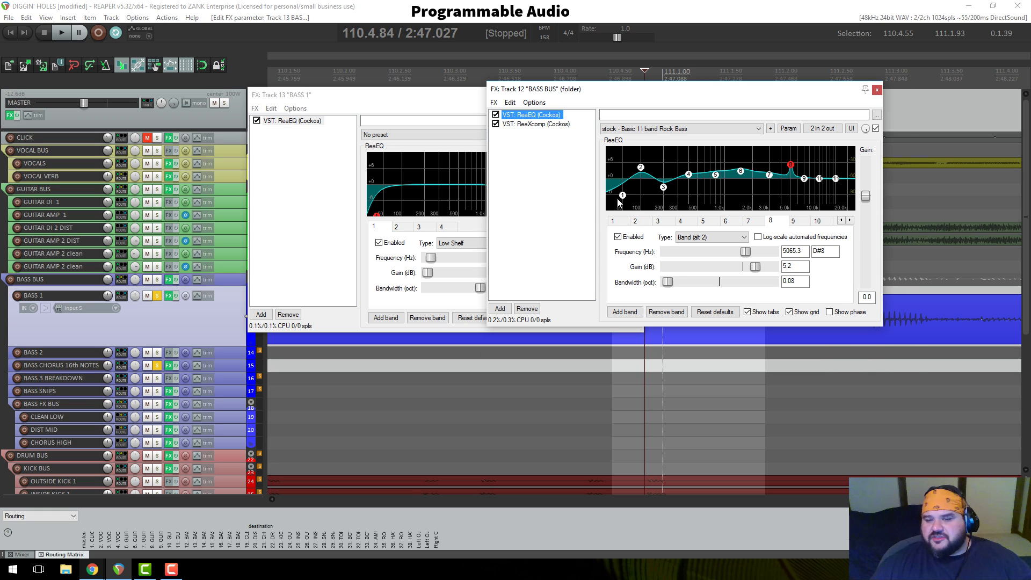
pyautogui.moveTo(620, 198); pyautogui.dragTo(617, 225)
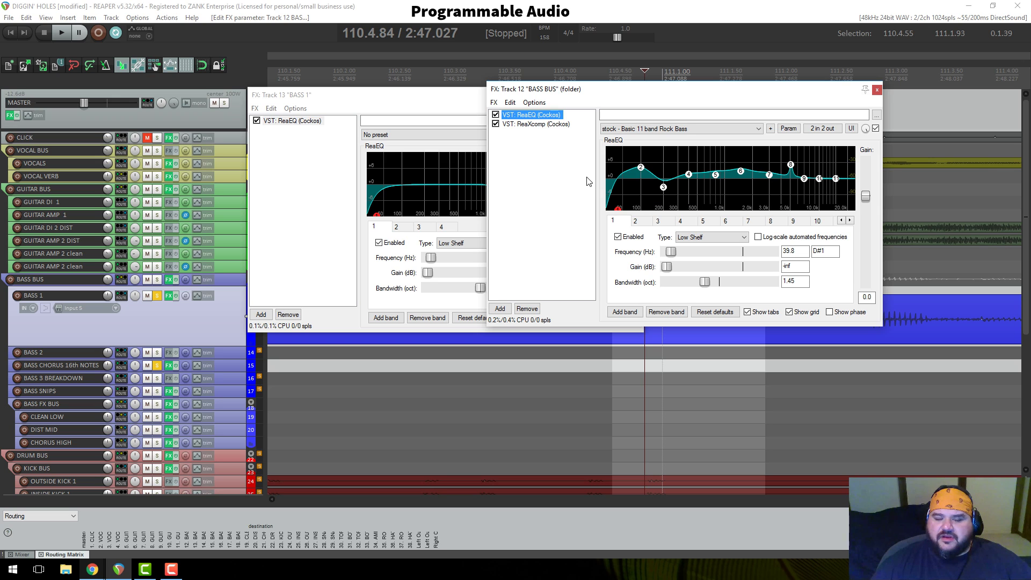
pyautogui.press('space')
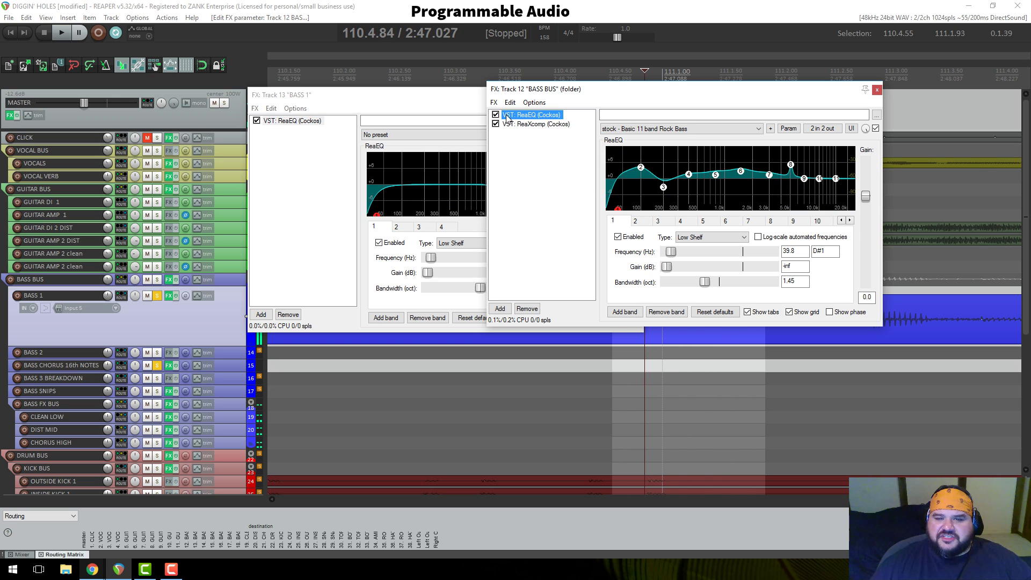
pyautogui.click(877, 89)
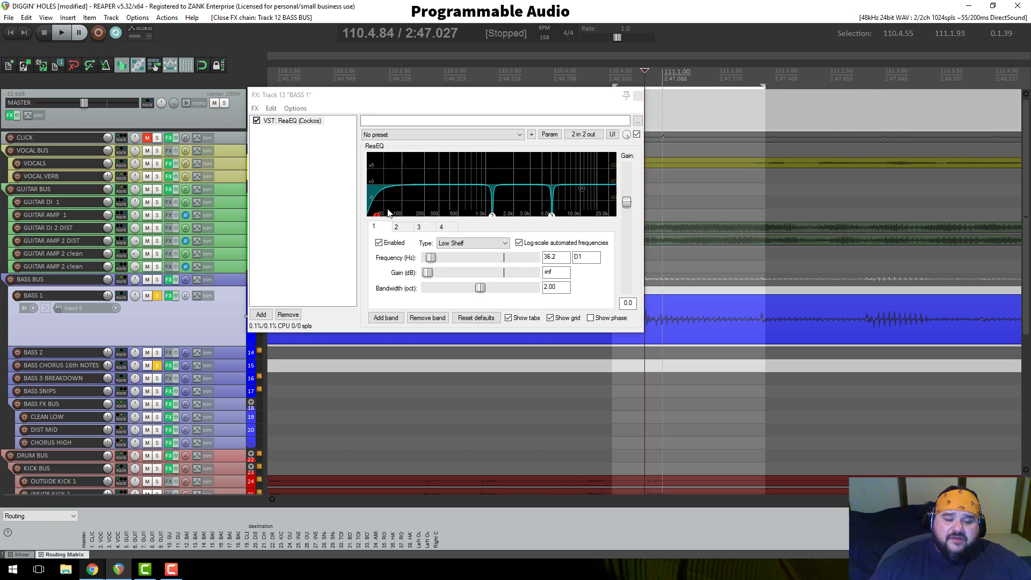
# Step: Change band 1 of the BASS 1 equalizer to the Band type with 0.1 octaves bandwidth and 10.3 dB gain
pyautogui.click(452, 243)
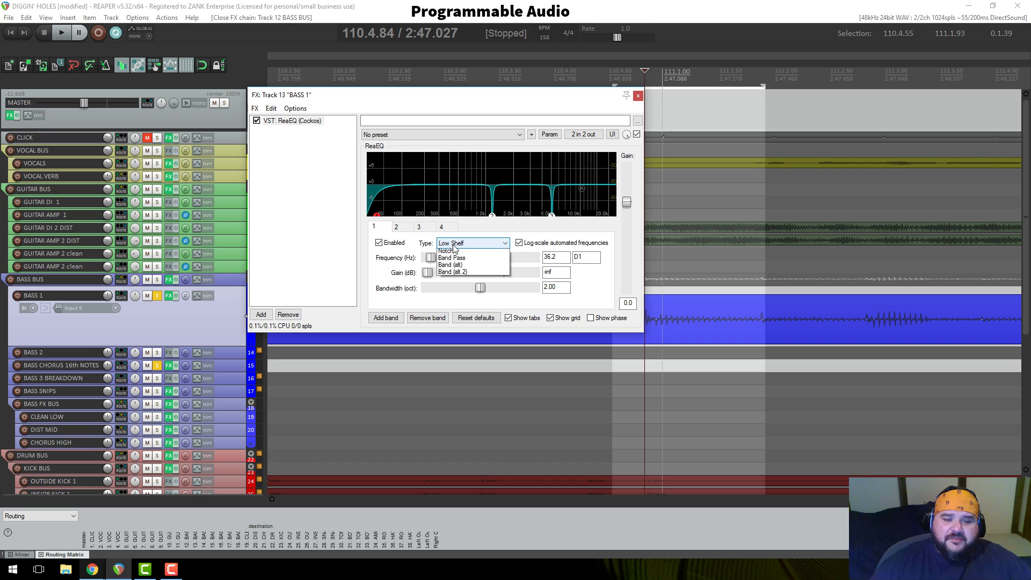
pyautogui.click(446, 266)
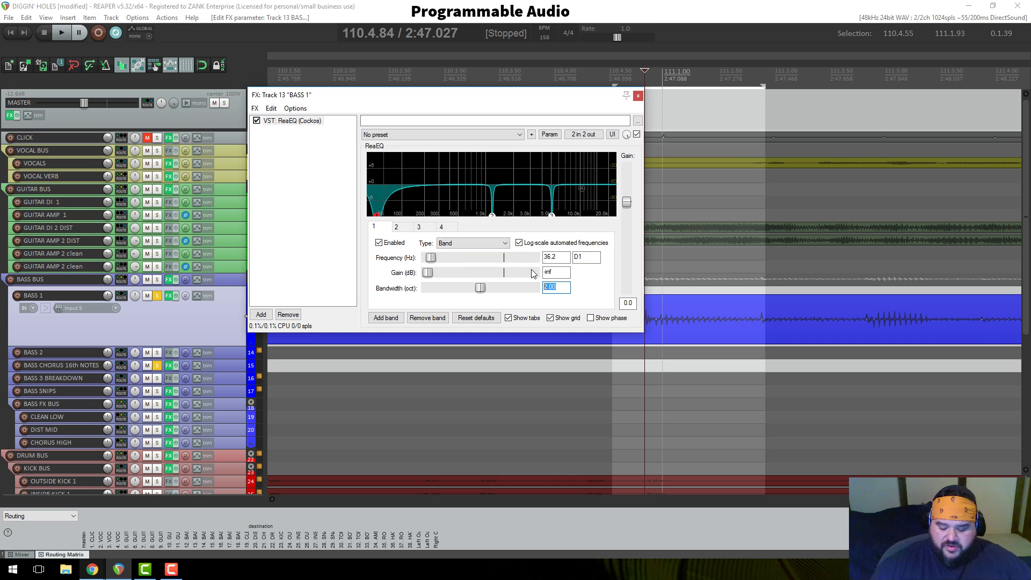
pyautogui.write('.1')
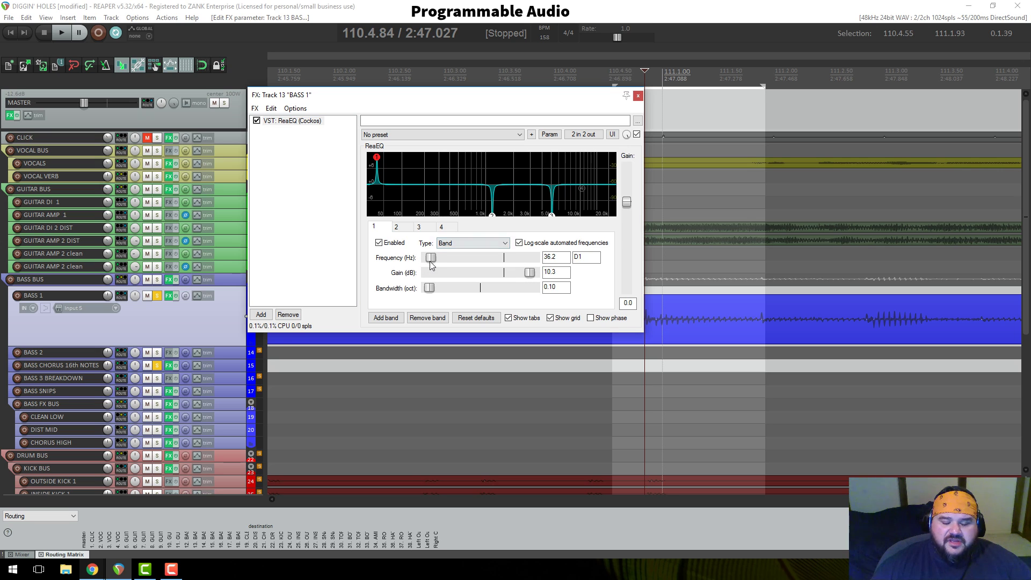
# Step: Sweep band 1 up to 844.4 Hz while the loop plays, and move it on to 915.5 Hz near the band 2 notch
pyautogui.press('space')
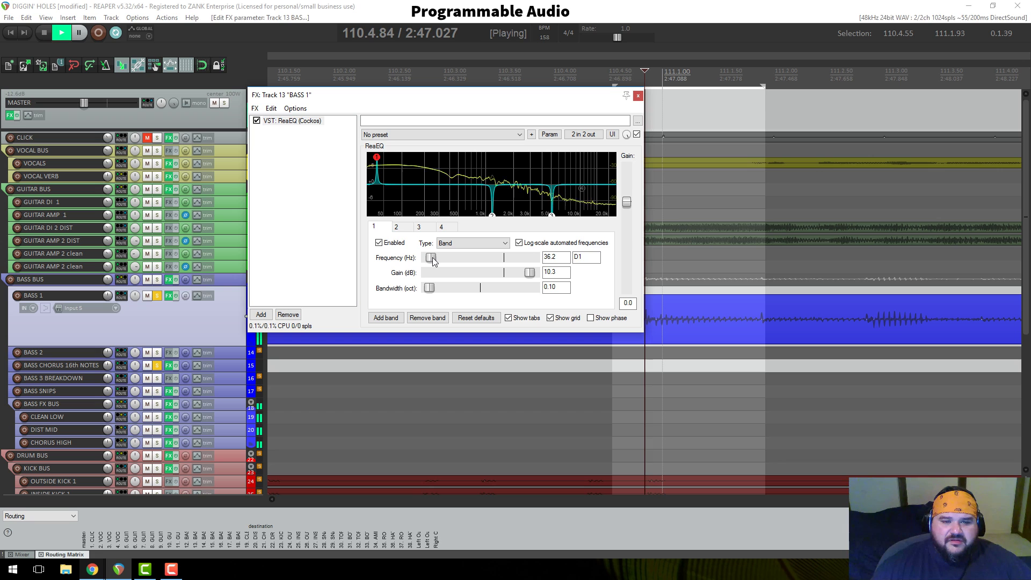
pyautogui.moveTo(433, 260); pyautogui.dragTo(475, 246)
pyautogui.press('space')
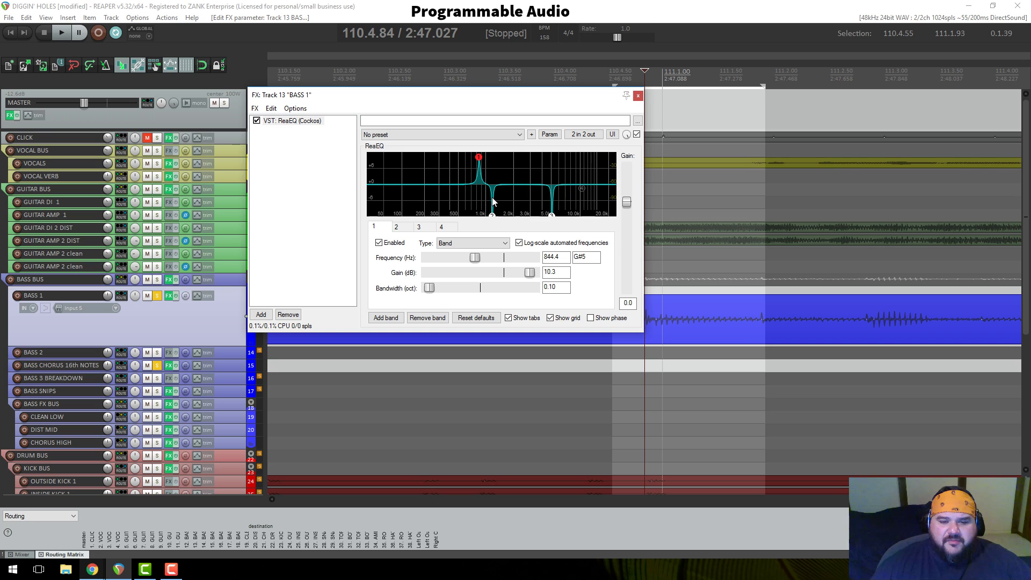
pyautogui.moveTo(479, 160)
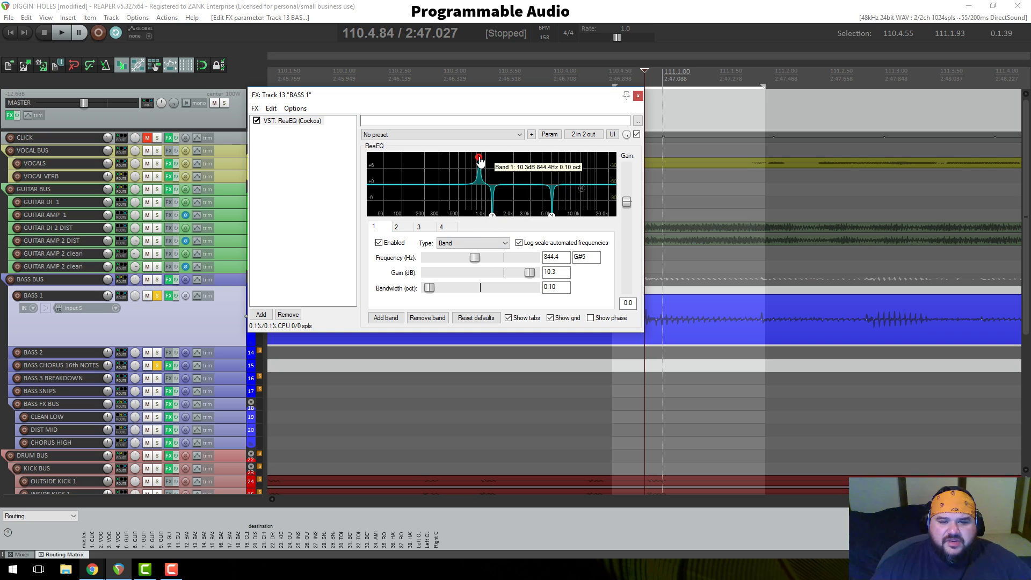
pyautogui.moveTo(480, 160); pyautogui.dragTo(483, 161)
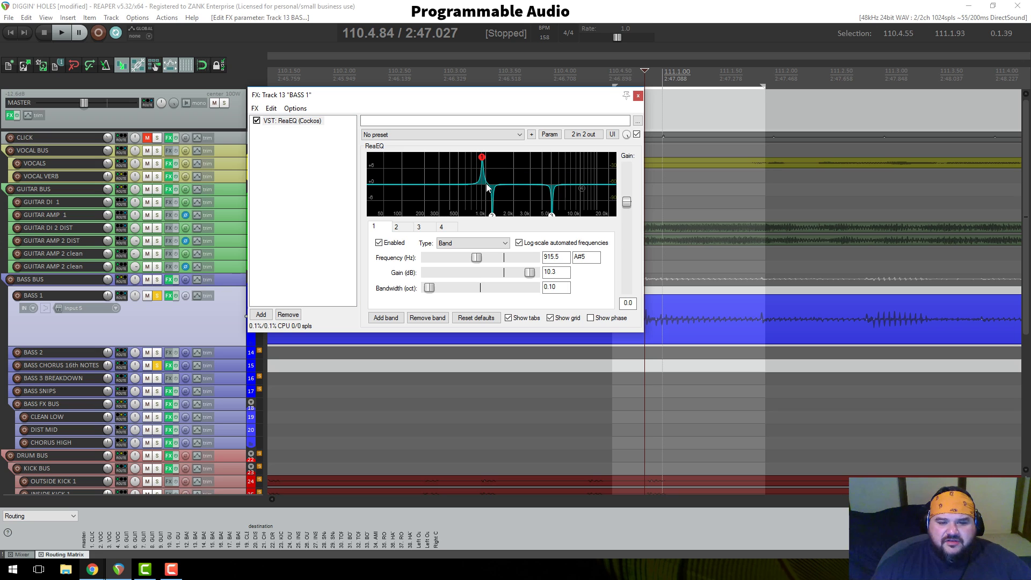
pyautogui.moveTo(491, 219)
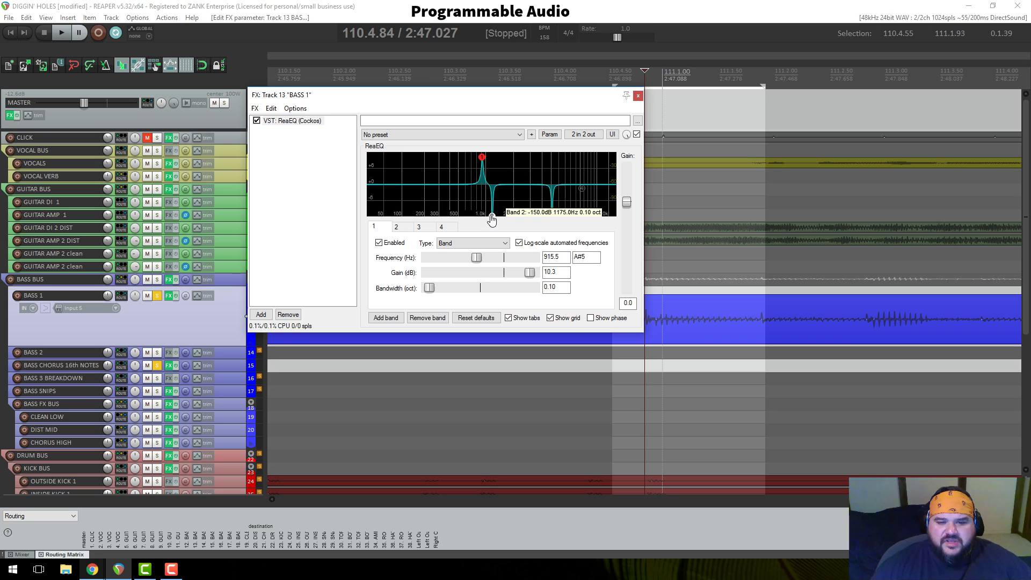
pyautogui.moveTo(483, 158)
# Step: Play the loop and sweep band 1 of the BASS 1 equalizer down to 390.8 Hz with its gain raised to 22.3 dB
pyautogui.press('space')
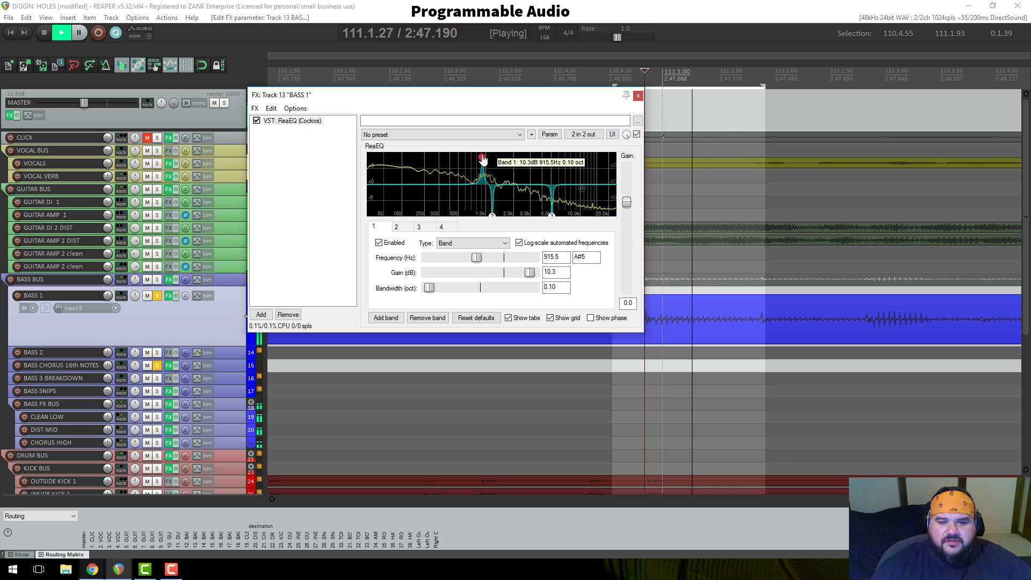
pyautogui.moveTo(482, 159); pyautogui.dragTo(453, 126)
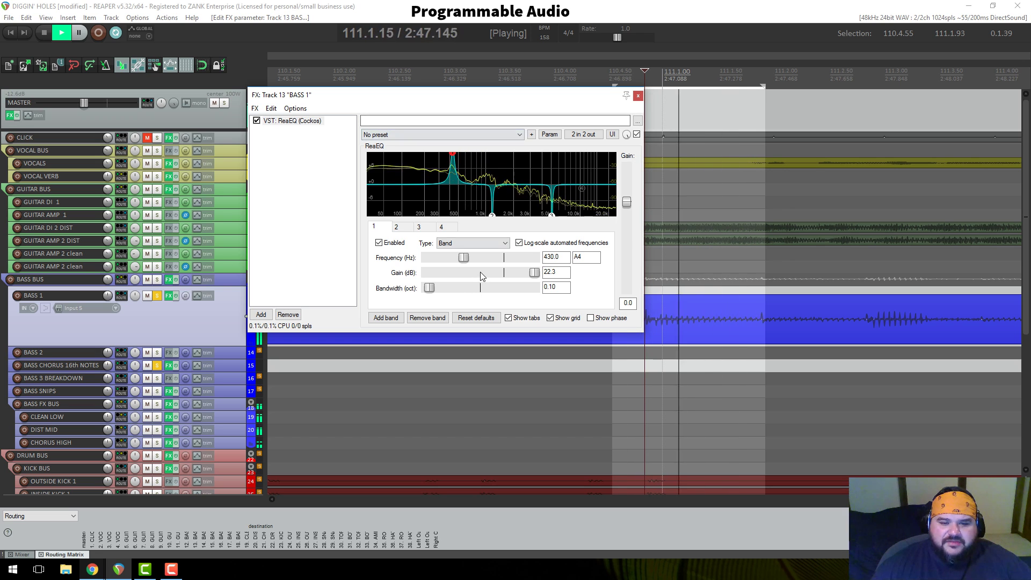
pyautogui.moveTo(467, 260); pyautogui.dragTo(461, 255)
pyautogui.press('Right')
pyautogui.press('Right')
pyautogui.press('Right')
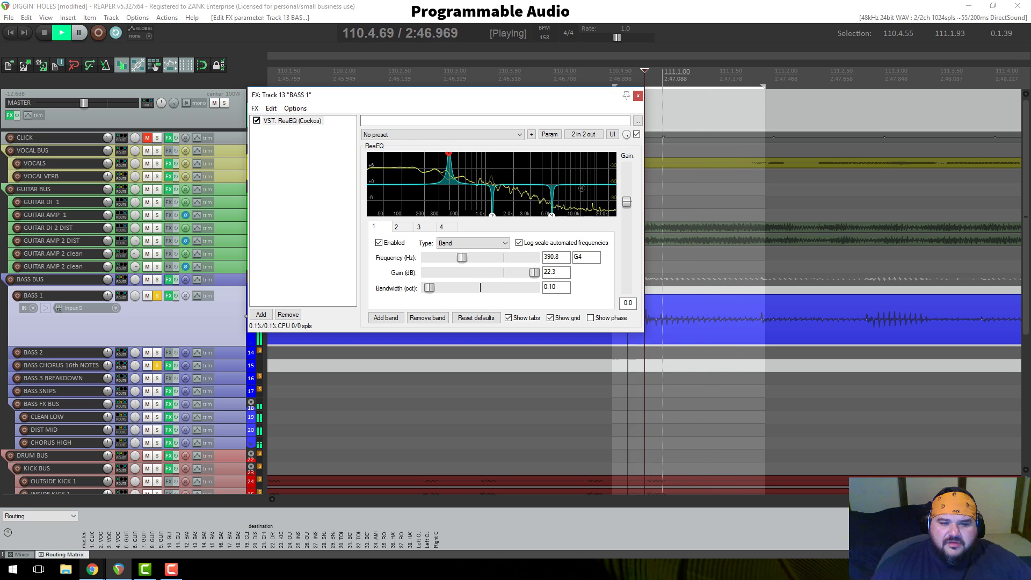
# Step: Raise band 1's frequency in small increments to 439.9 Hz while listening to the loop, and stop playback
pyautogui.press('Right')
pyautogui.press('Right')
pyautogui.press('Right')
pyautogui.press('Right')
pyautogui.press('Right')
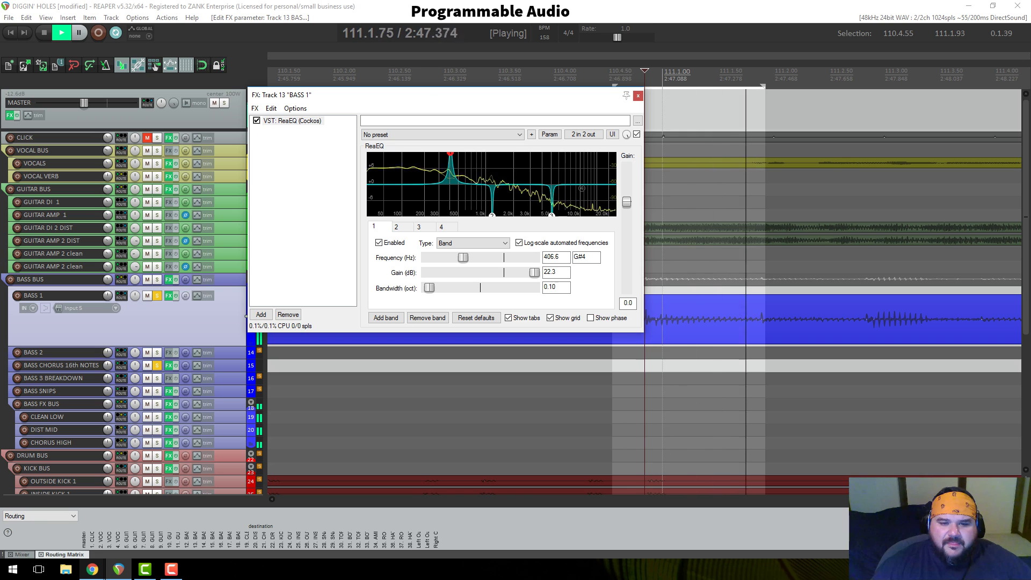
pyautogui.press('Right')
pyautogui.press('Right')
pyautogui.press('Right')
pyautogui.press('Right')
pyautogui.press('Right')
pyautogui.press('Right')
pyautogui.press('Right')
pyautogui.press('Right')
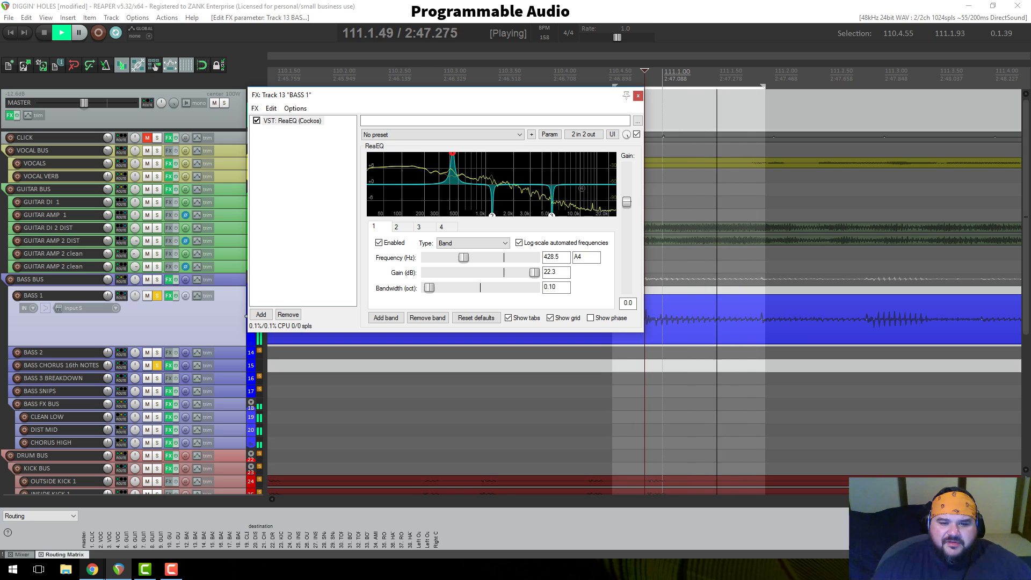
pyautogui.press('Right')
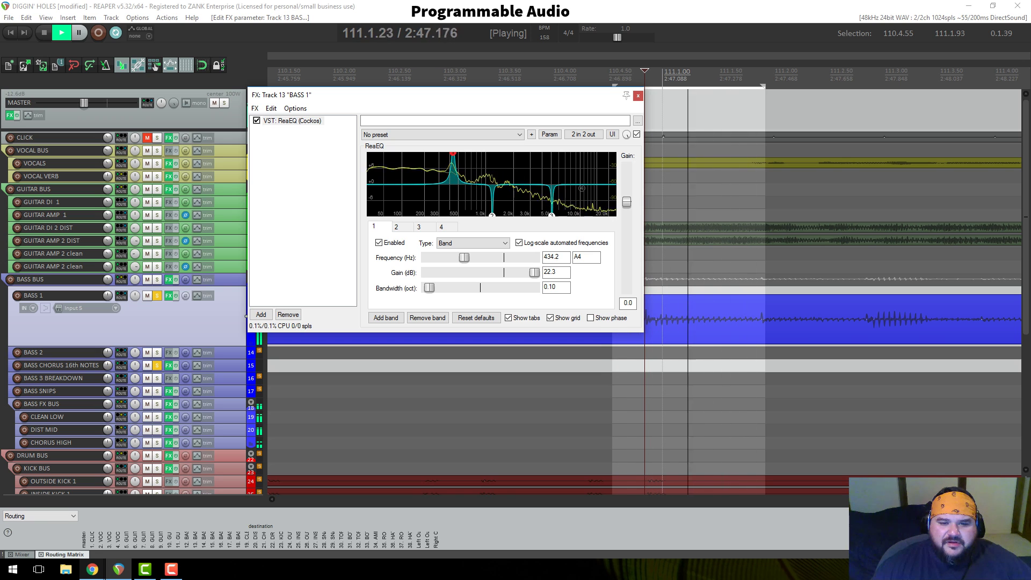
pyautogui.press('Right')
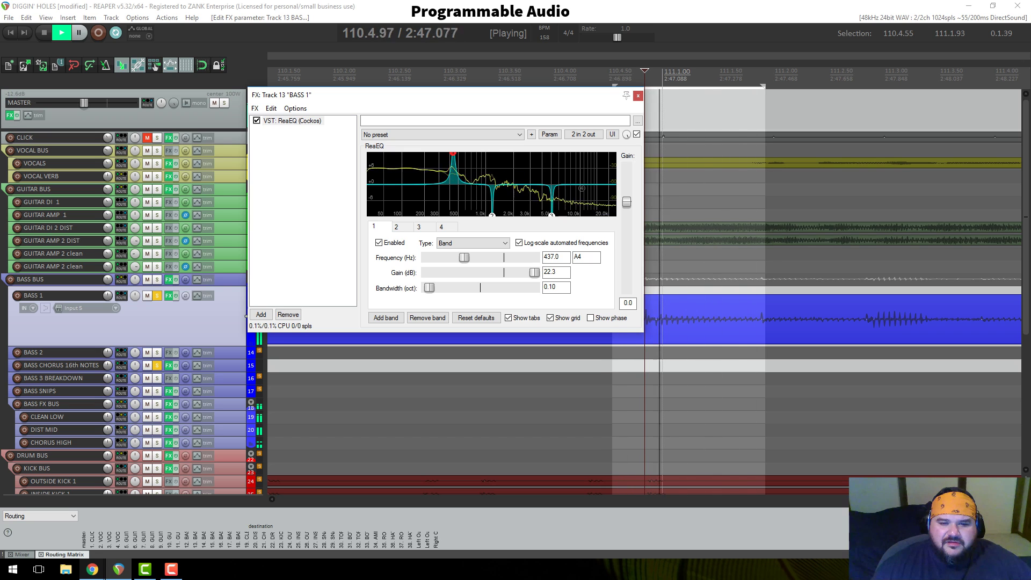
pyautogui.press('Right')
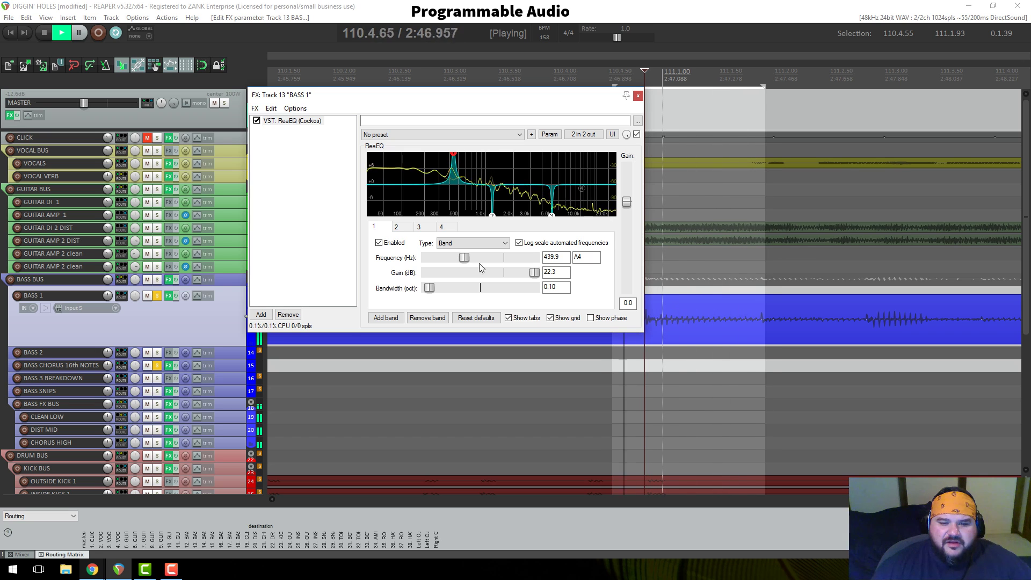
pyautogui.press('space')
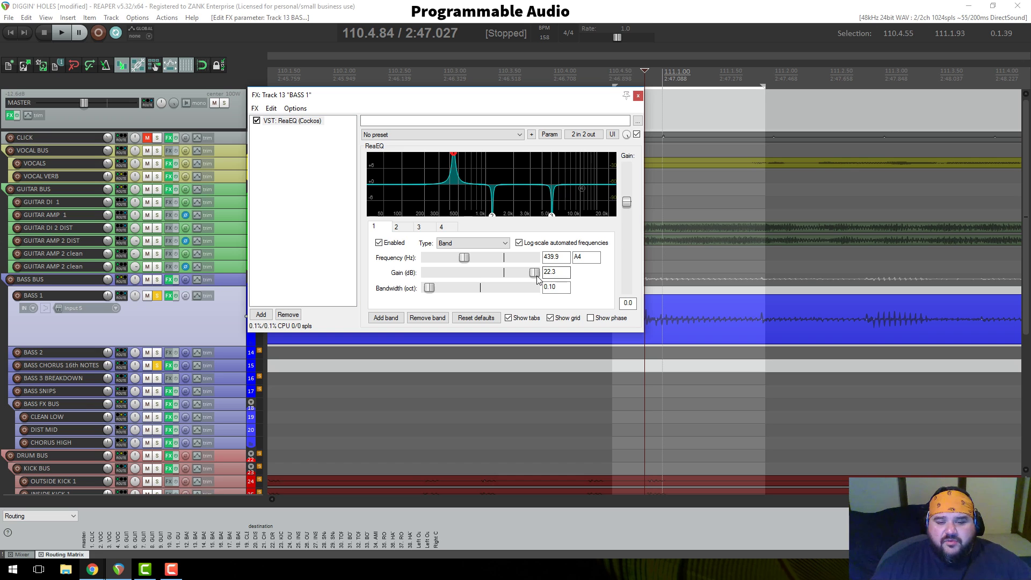
# Step: Notch band 1 by setting its gain to -inf, audition the cut, and close the BASS 1 effects chain
pyautogui.moveTo(537, 274); pyautogui.dragTo(378, 282)
pyautogui.press('space')
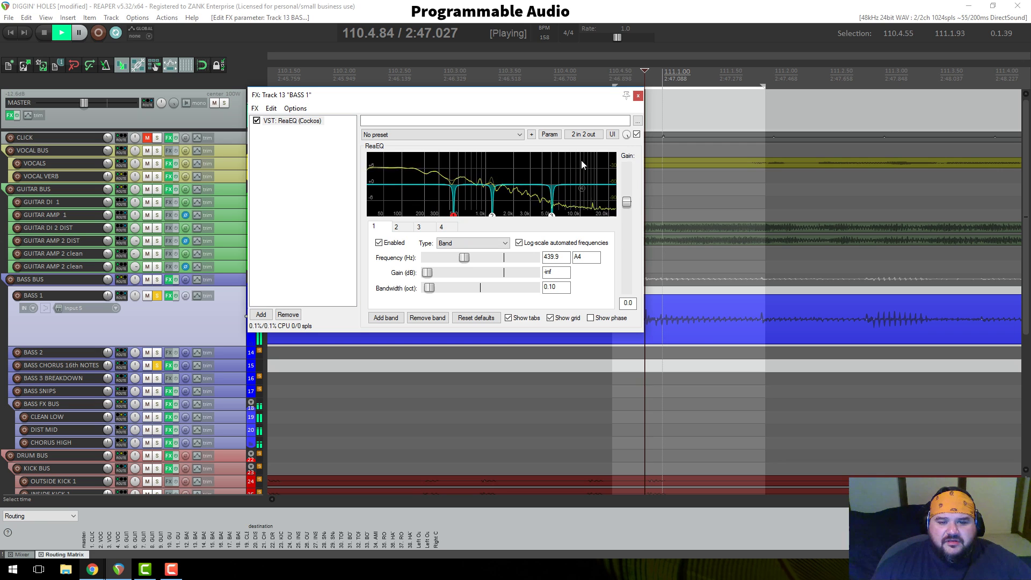
pyautogui.press('space')
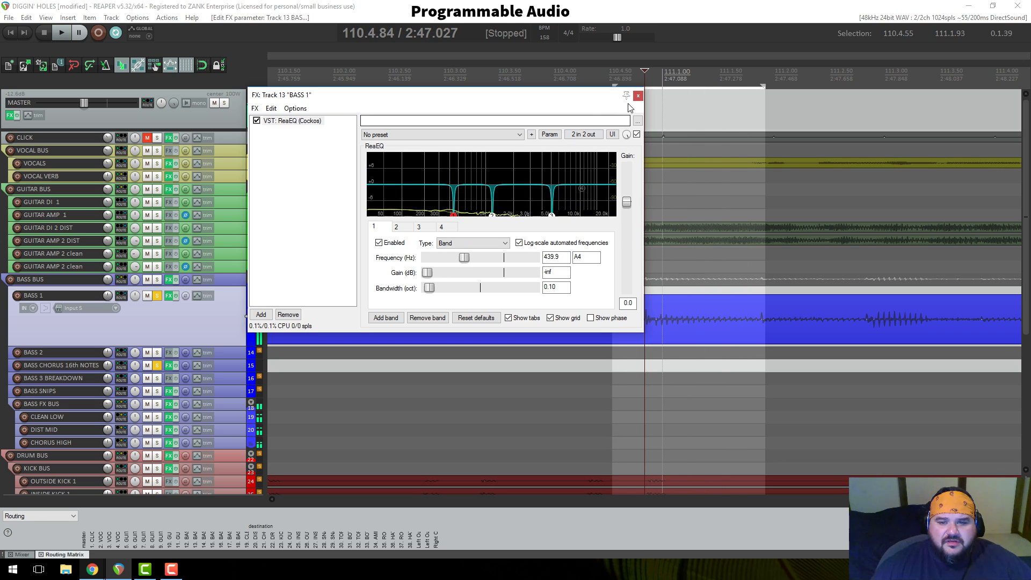
pyautogui.click(637, 96)
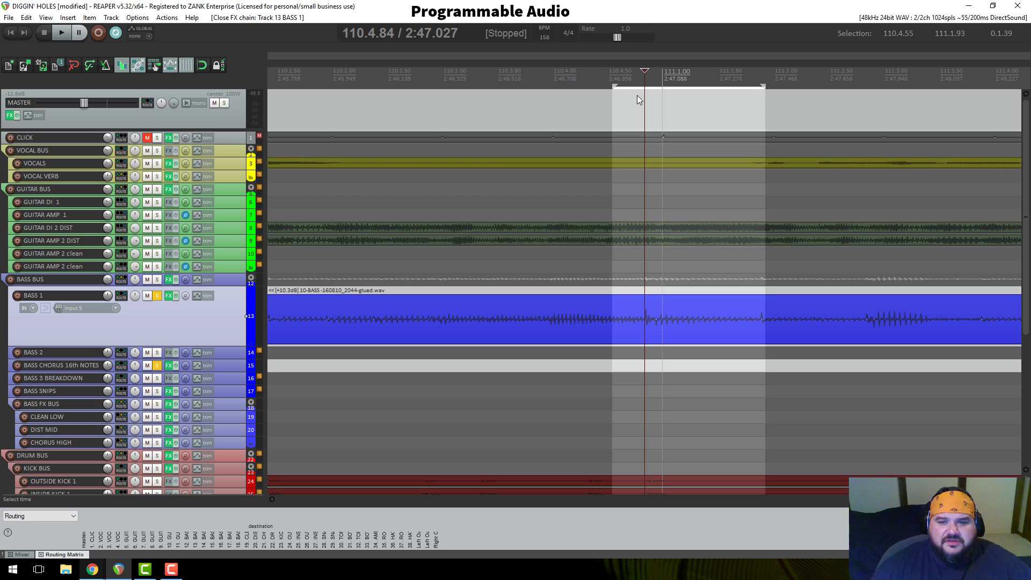
# Step: Widen the time selection on the timeline to run from 108.2.31 to 114.3.46
pyautogui.scroll(-5, 601, 132)
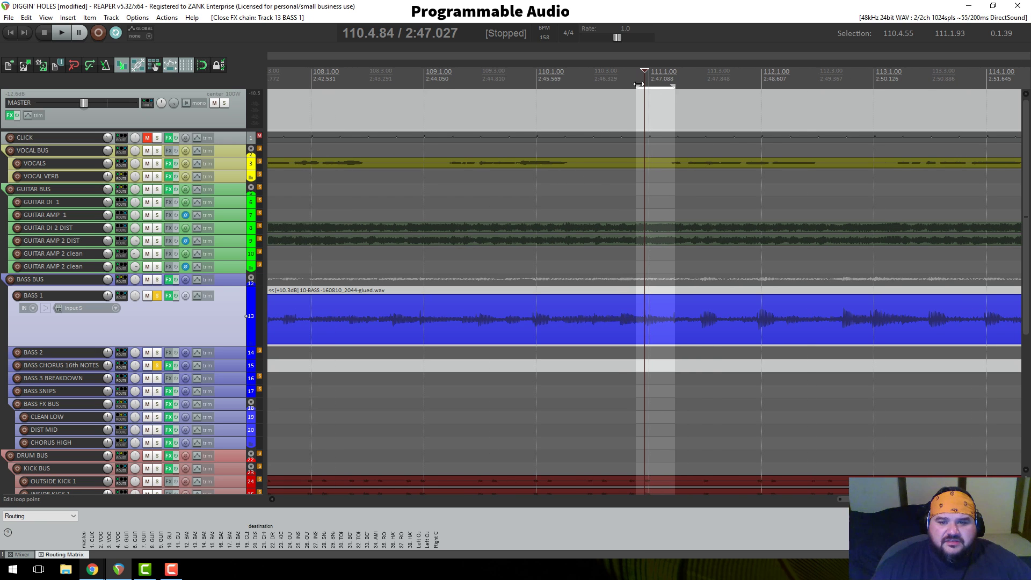
pyautogui.moveTo(636, 86); pyautogui.dragTo(349, 85)
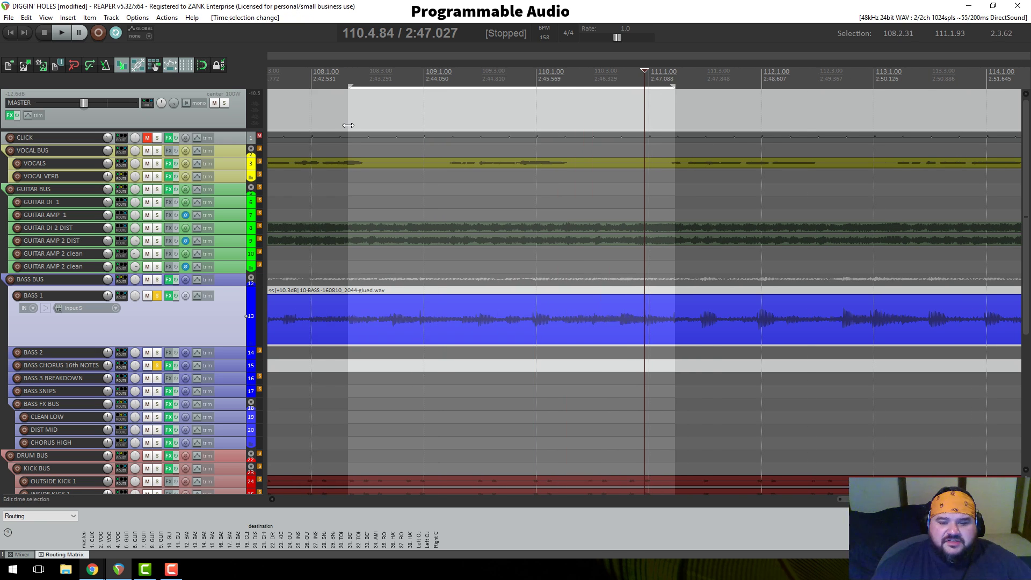
pyautogui.scroll(-4, 600, 103)
pyautogui.moveTo(649, 86); pyautogui.dragTo(748, 86)
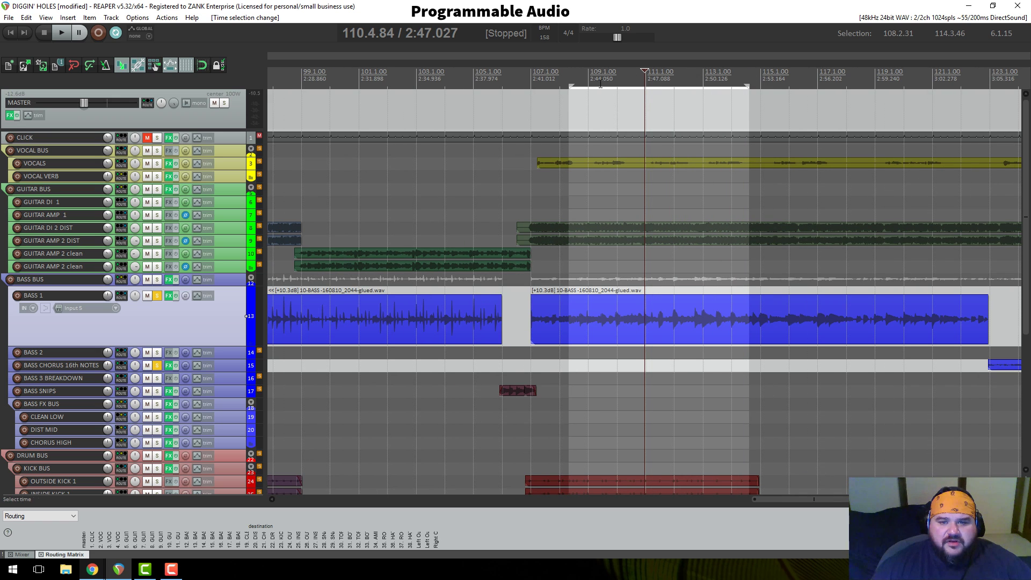
# Step: Audition the soloed bass from 108.2.55, and again from 110.4.36
pyautogui.click(571, 74)
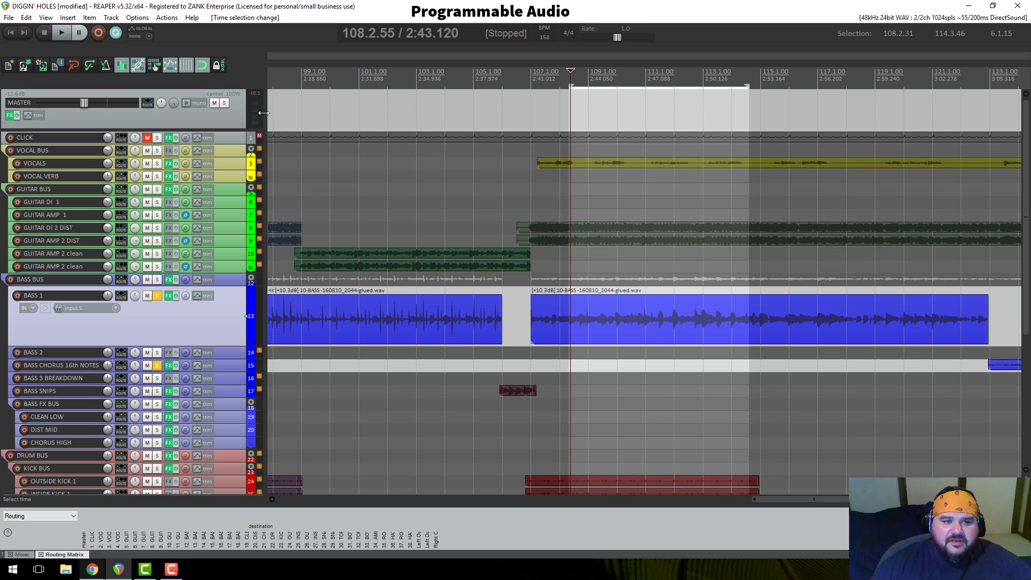
pyautogui.press('space')
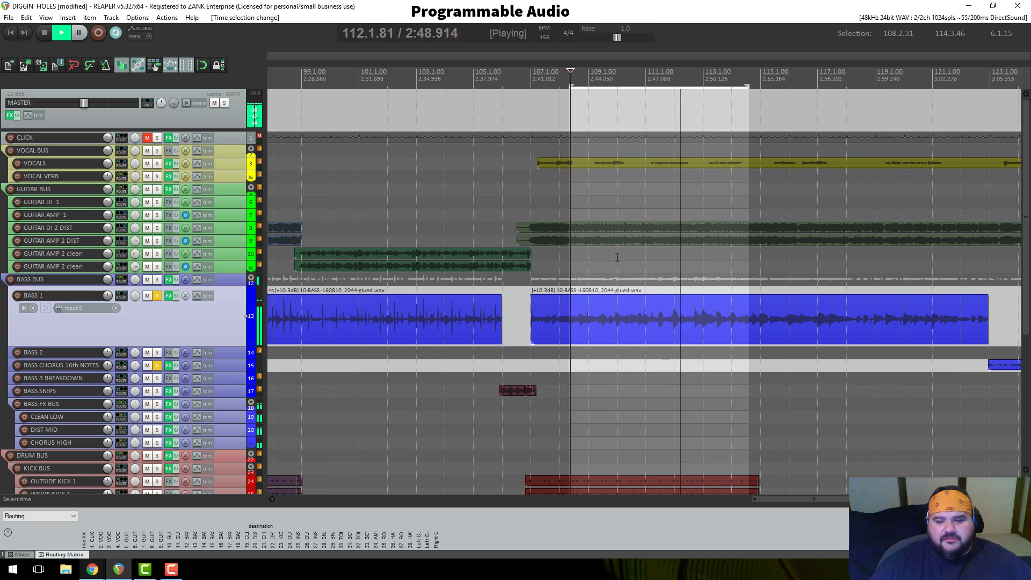
pyautogui.press('space')
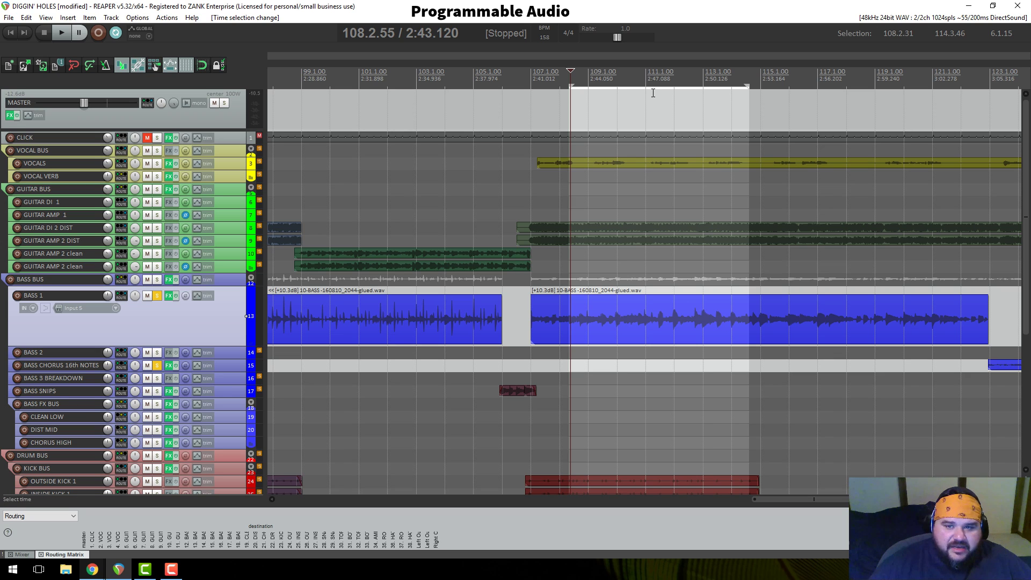
pyautogui.click(641, 77)
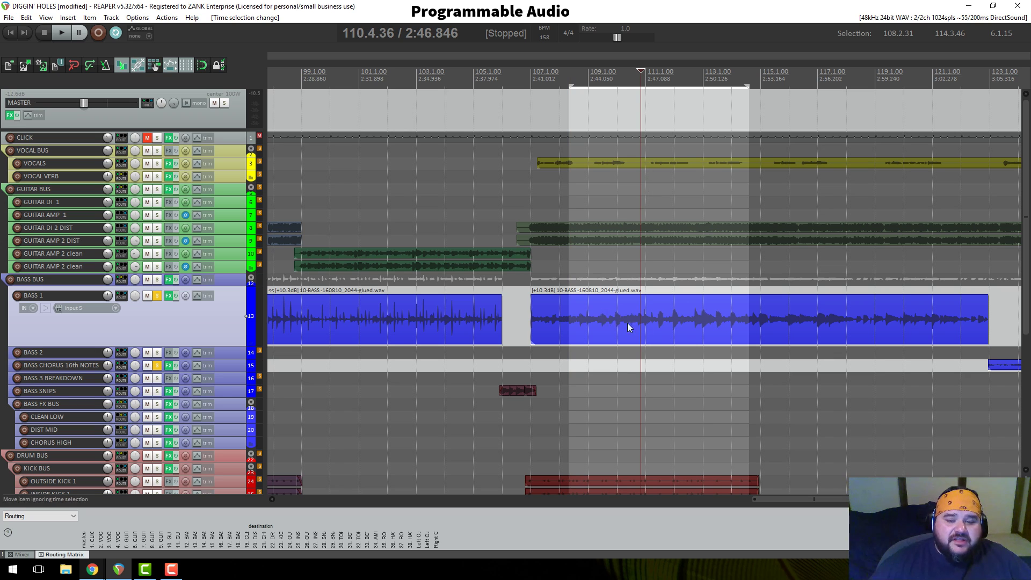
pyautogui.scroll(5, 653, 327)
pyautogui.press('space')
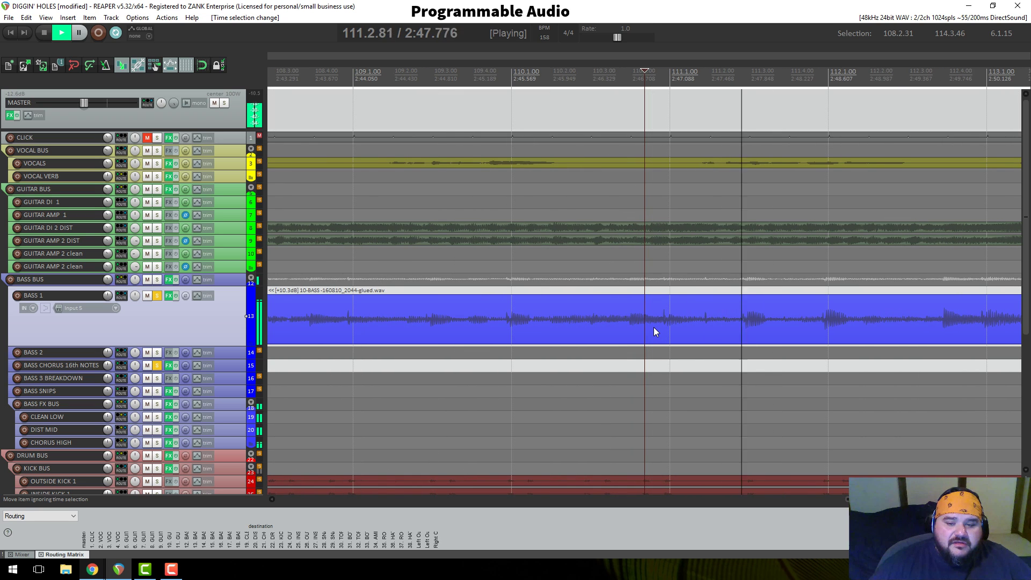
pyautogui.scroll(-5, 653, 327)
pyautogui.press('space')
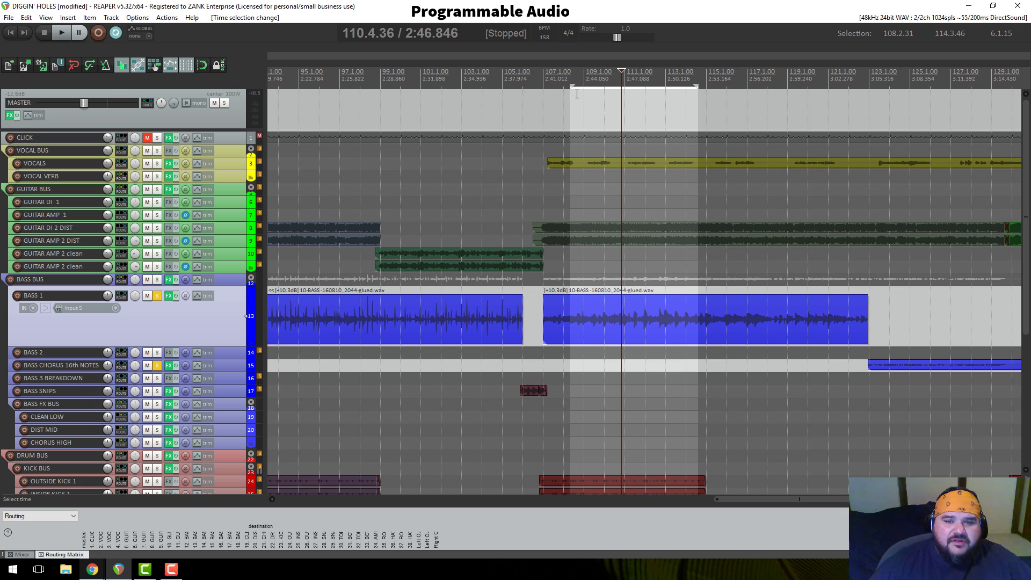
# Step: Extend the loop start back to 107.1.94, and unsolo BASS 1 and BASS CHORUS 16th NOTES to hear the full mix
pyautogui.moveTo(571, 86); pyautogui.dragTo(548, 86)
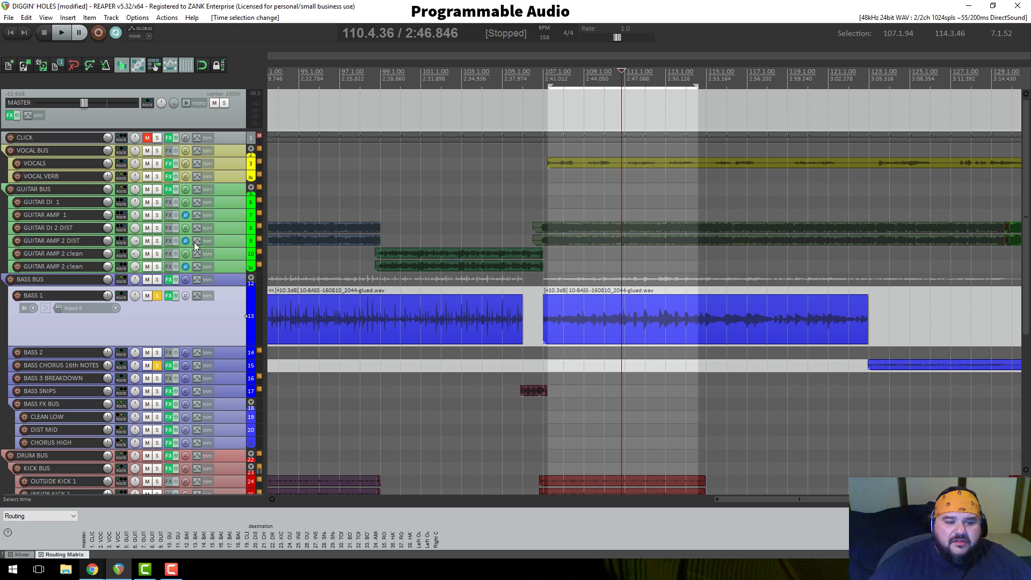
pyautogui.click(157, 295)
pyautogui.click(157, 366)
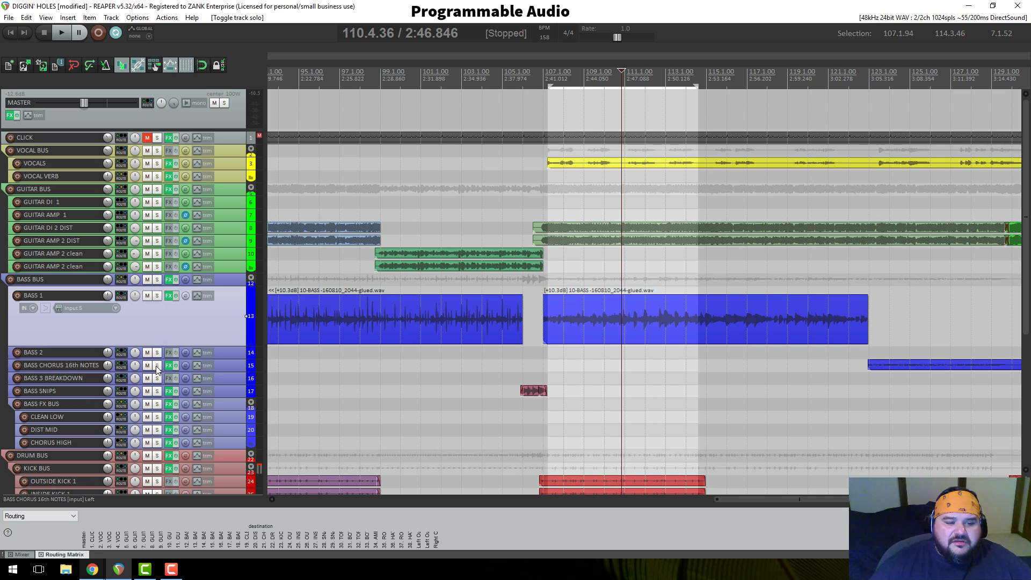
pyautogui.press('space')
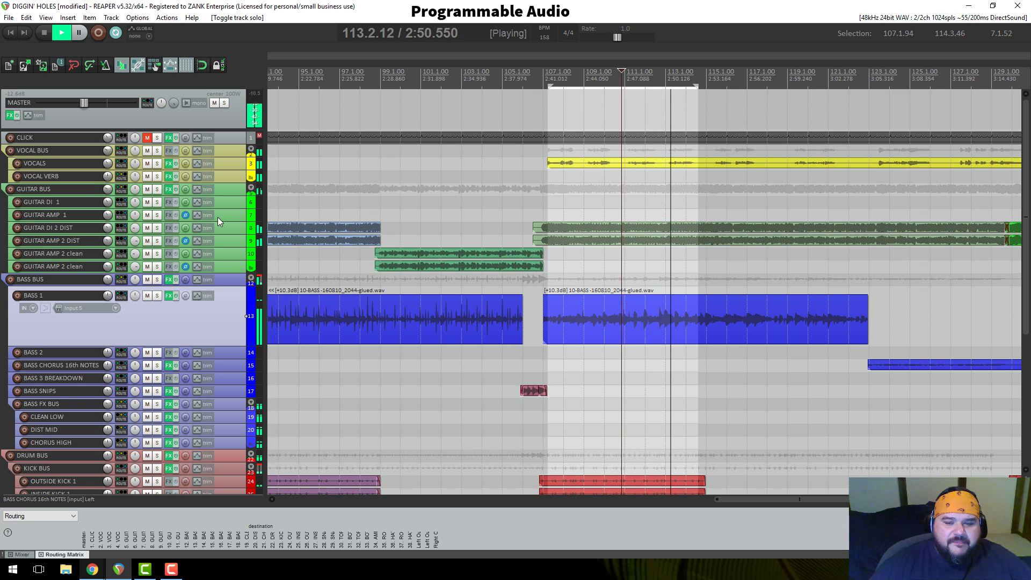
pyautogui.press('space')
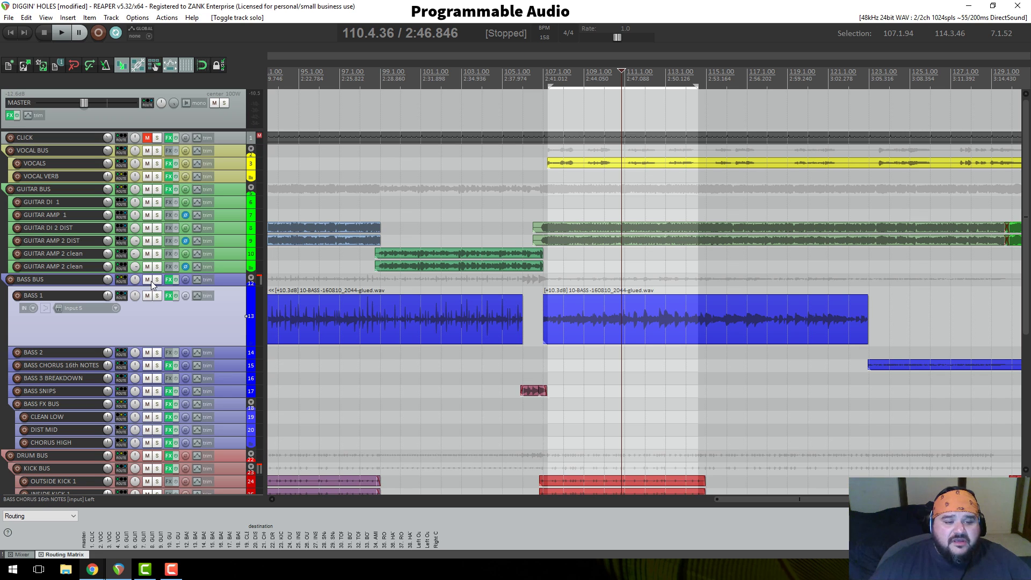
# Step: Bypass ReaEQ in the BASS 1 effects chain and audition the mix from 109.1.36
pyautogui.click(168, 296)
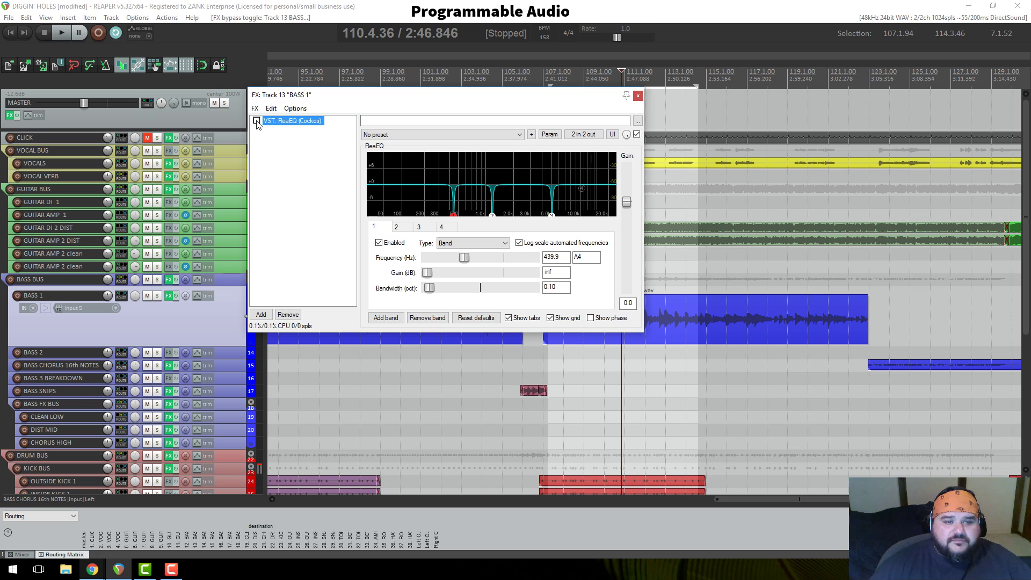
pyautogui.moveTo(524, 105); pyautogui.dragTo(361, 87)
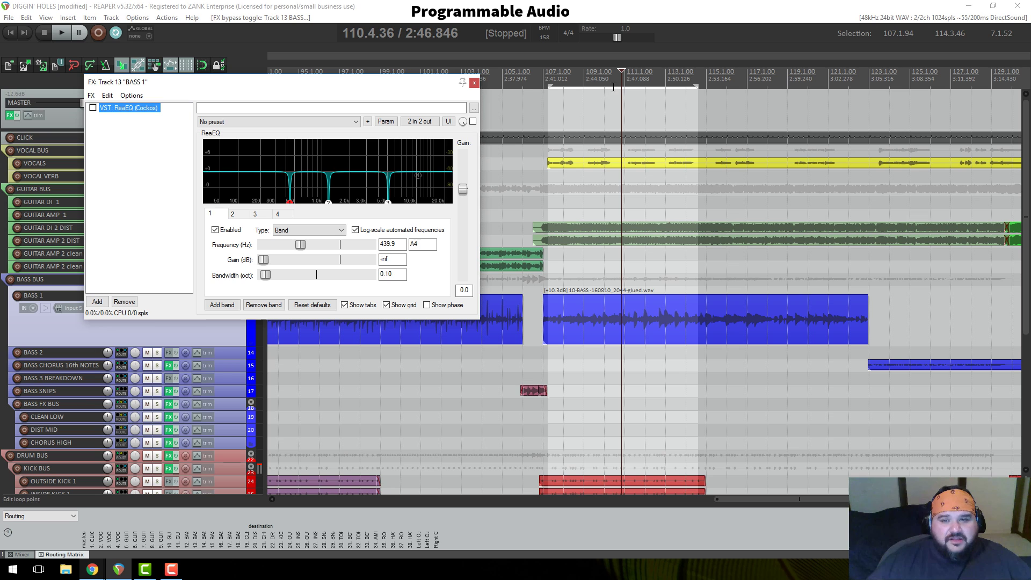
pyautogui.click(587, 79)
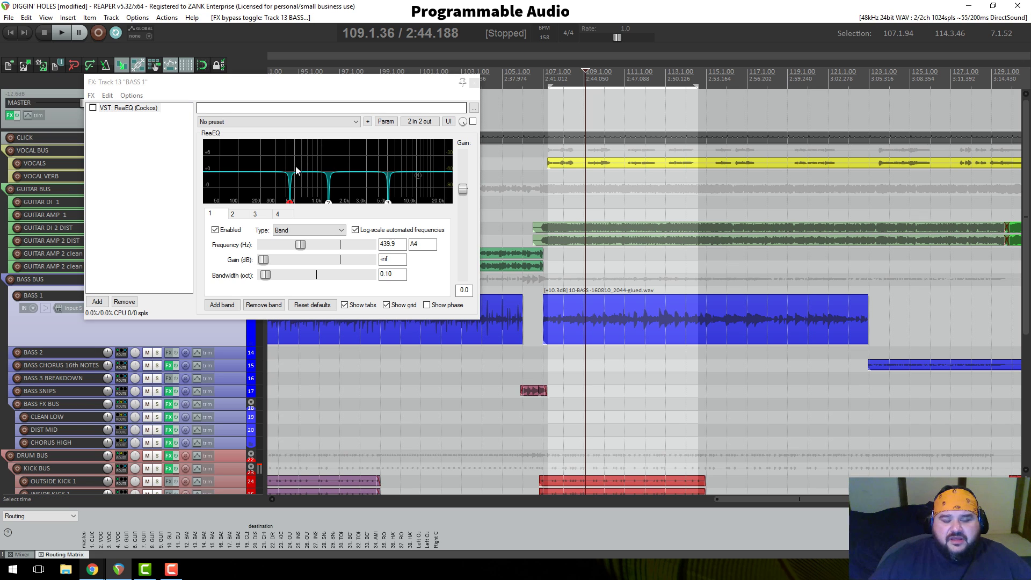
pyautogui.press('space')
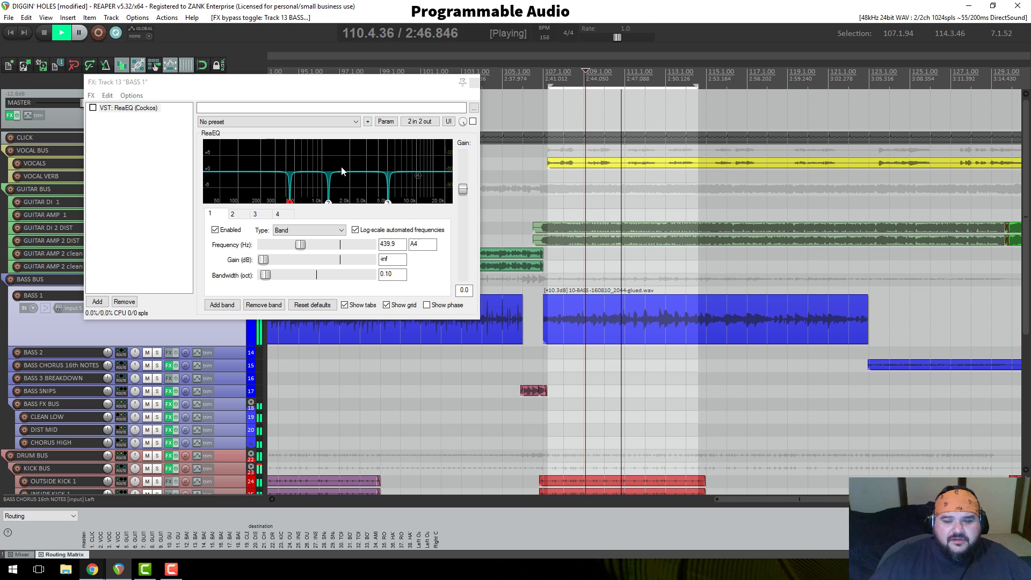
pyautogui.press('space')
# Step: Move the effects window off the master track and raise the master volume to -6.04 dB
pyautogui.moveTo(341, 83); pyautogui.dragTo(463, 128)
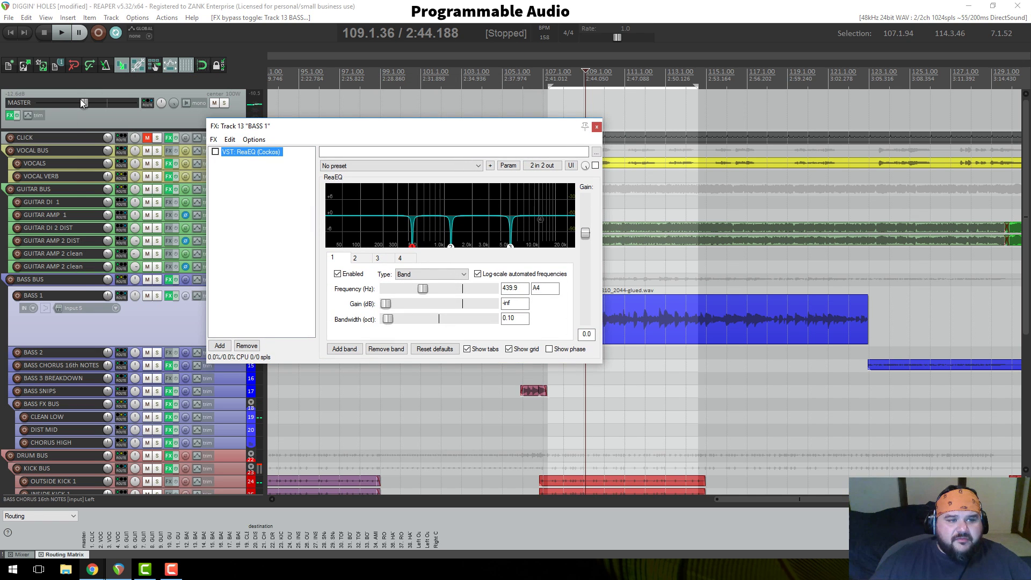
pyautogui.moveTo(82, 101); pyautogui.dragTo(98, 102)
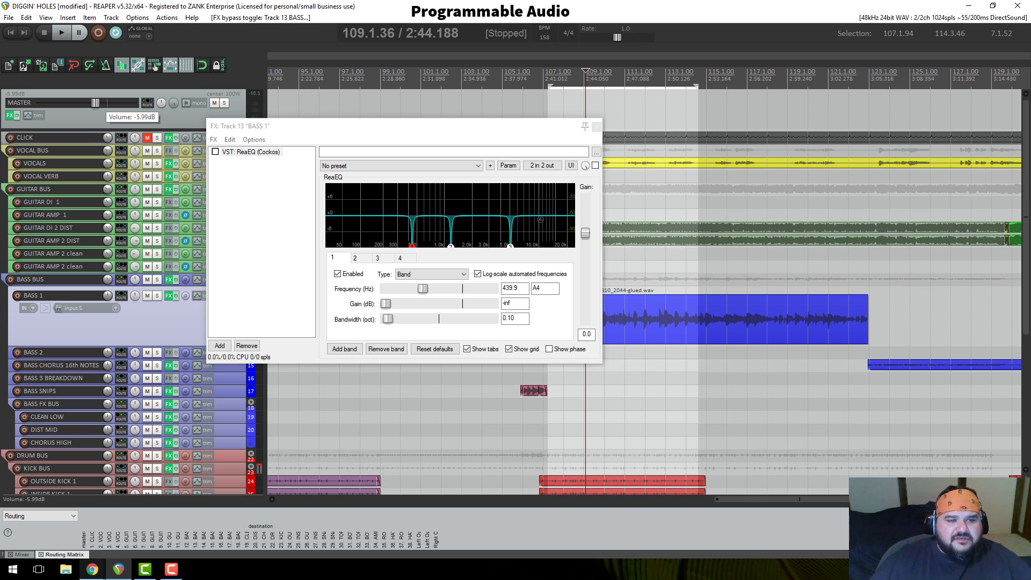
pyautogui.moveTo(95, 103); pyautogui.dragTo(102, 103)
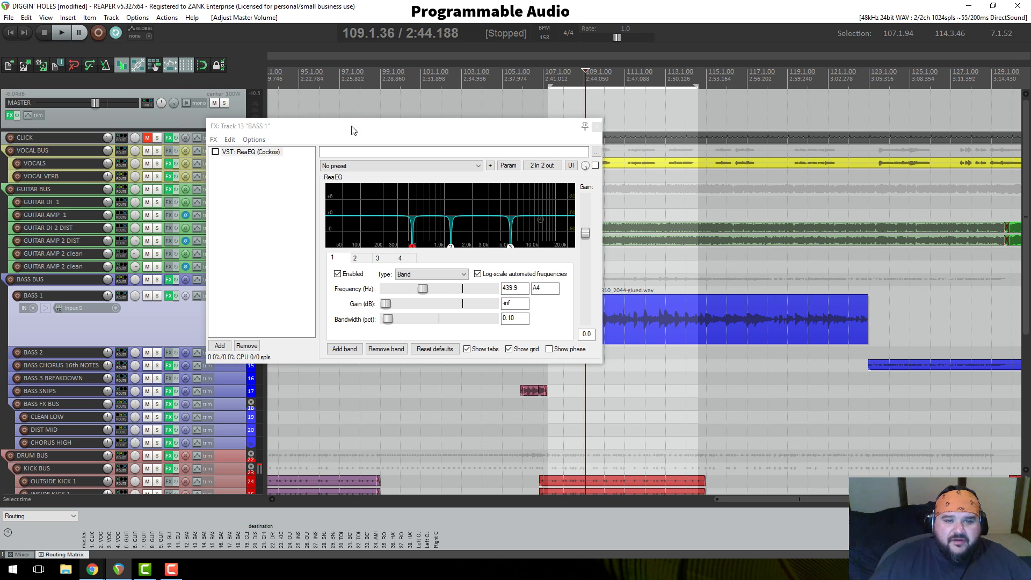
# Step: Audition the louder full mix with BASS 1's ReaEQ bypassed, and close the effects chain
pyautogui.moveTo(360, 133); pyautogui.dragTo(236, 132)
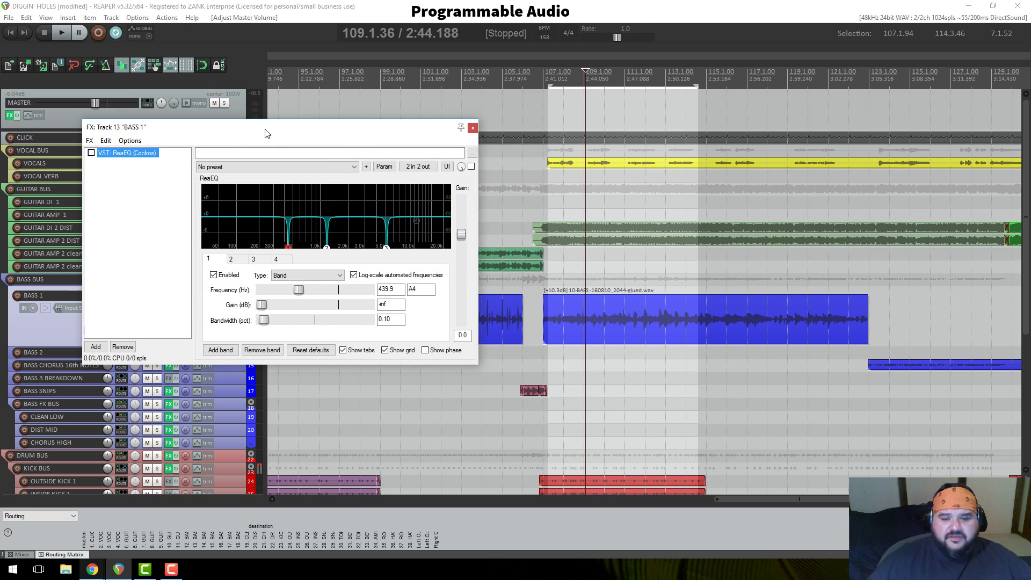
pyautogui.press('space')
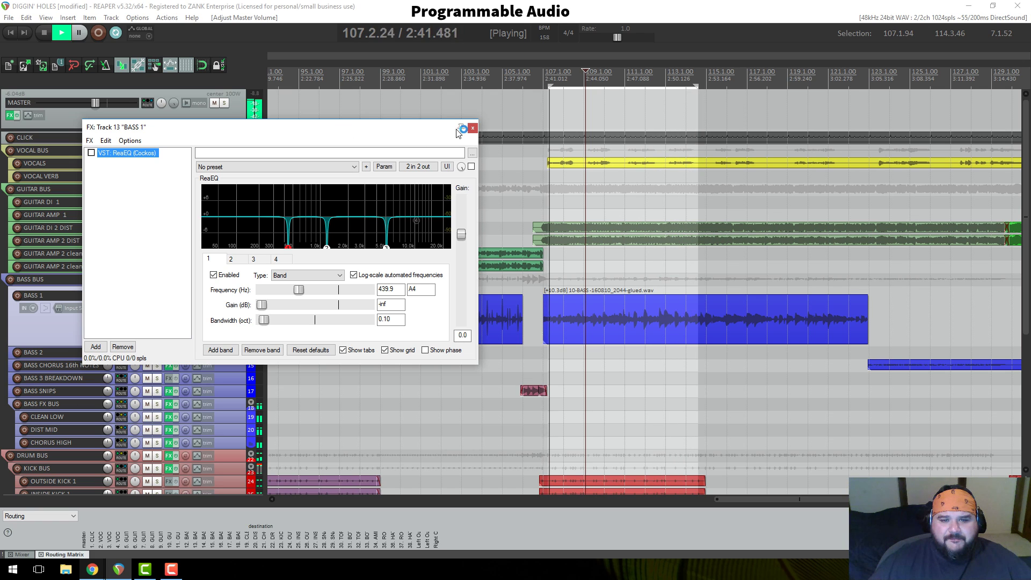
pyautogui.press('space')
pyautogui.click(472, 129)
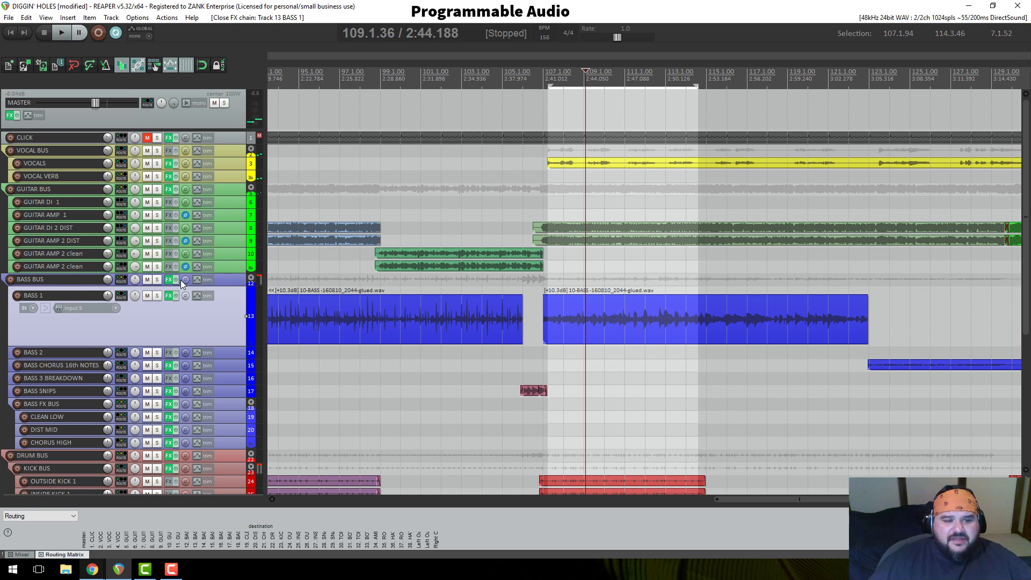
# Step: Reopen the BASS 1 effects chain and audition the mix from 109.1.36 with ReaEQ bypassed
pyautogui.click(169, 295)
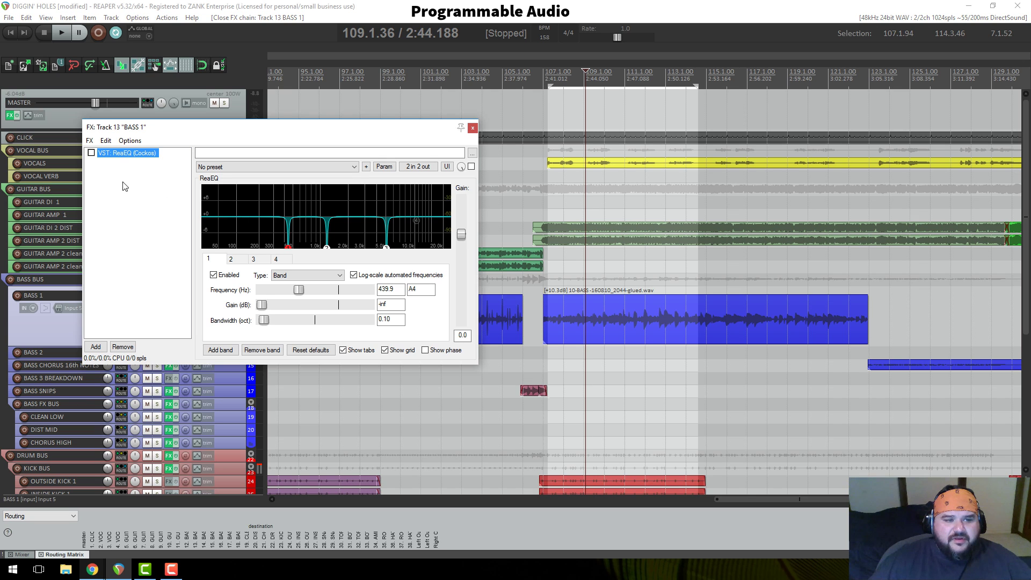
pyautogui.moveTo(222, 136); pyautogui.dragTo(250, 120)
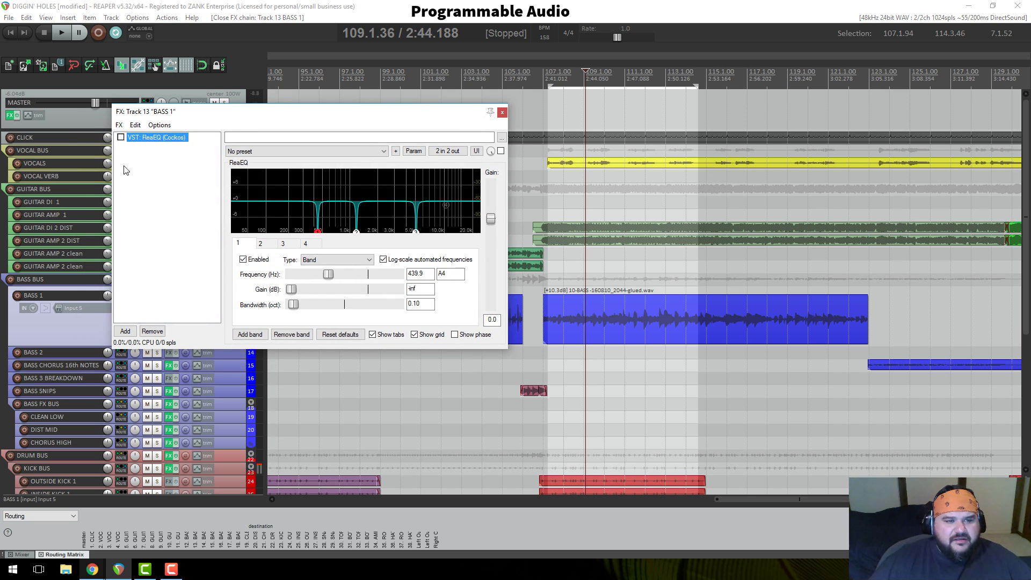
pyautogui.press('space')
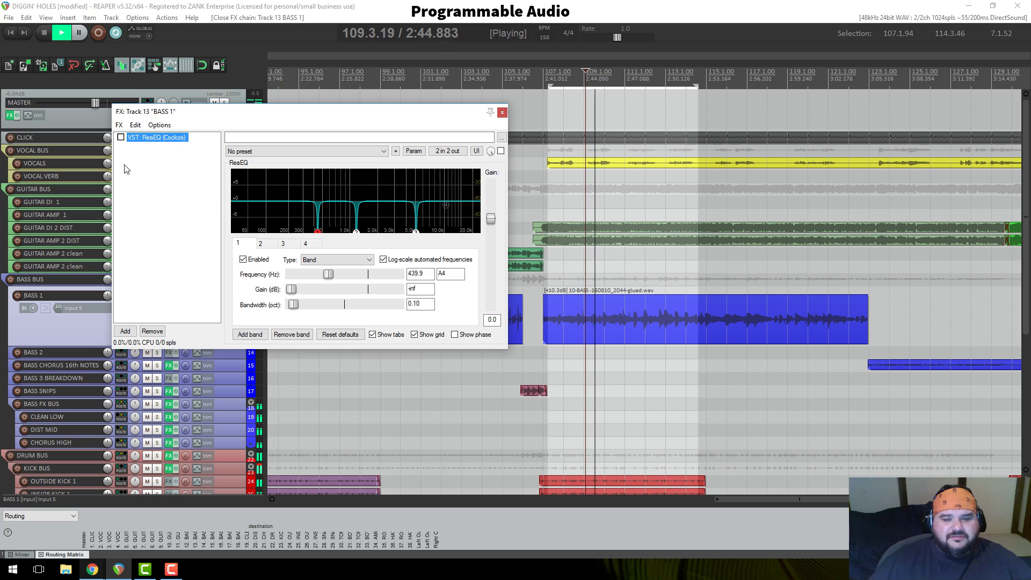
pyautogui.press('space')
# Step: Move the BASS 1 effects window off the track controls and adjust the BASS BUS volume
pyautogui.moveTo(357, 121); pyautogui.dragTo(638, 111)
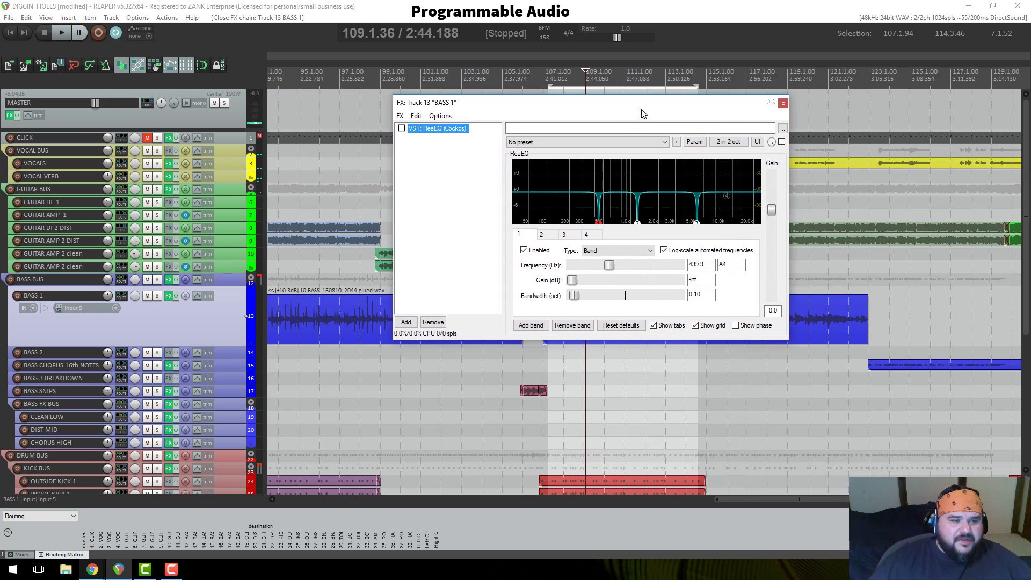
pyautogui.click(236, 190)
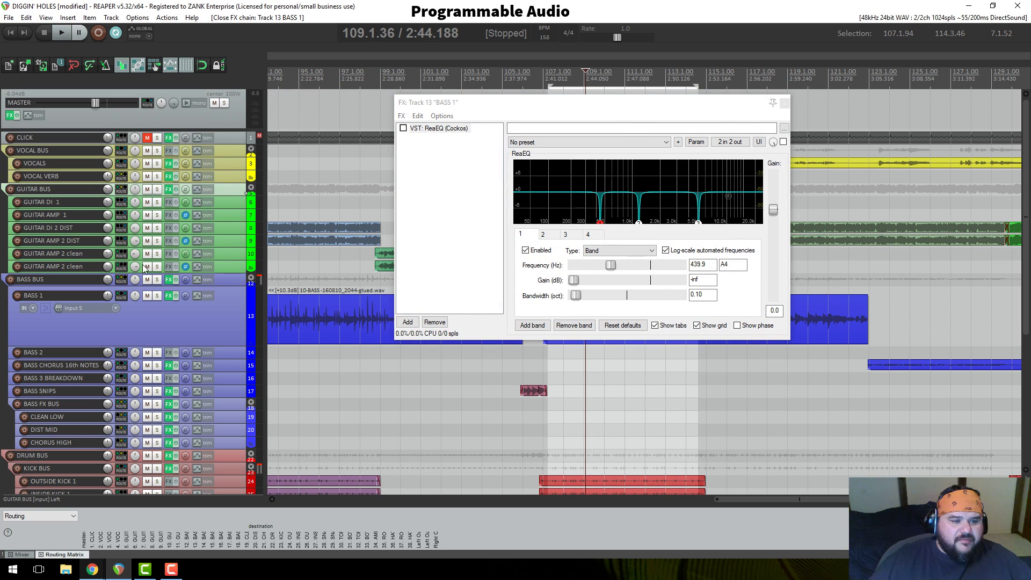
pyautogui.moveTo(108, 280)
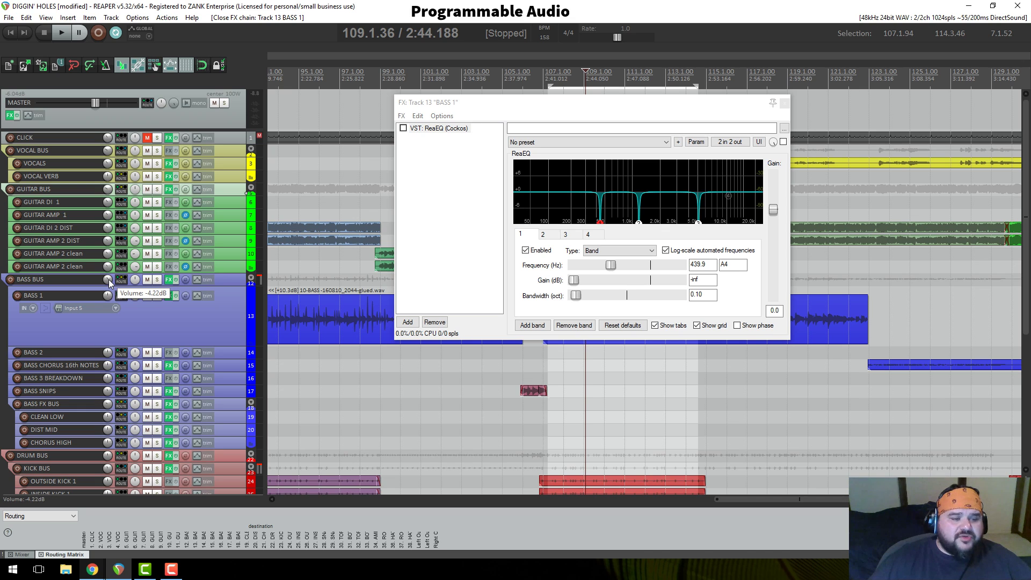
pyautogui.doubleClick(108, 279)
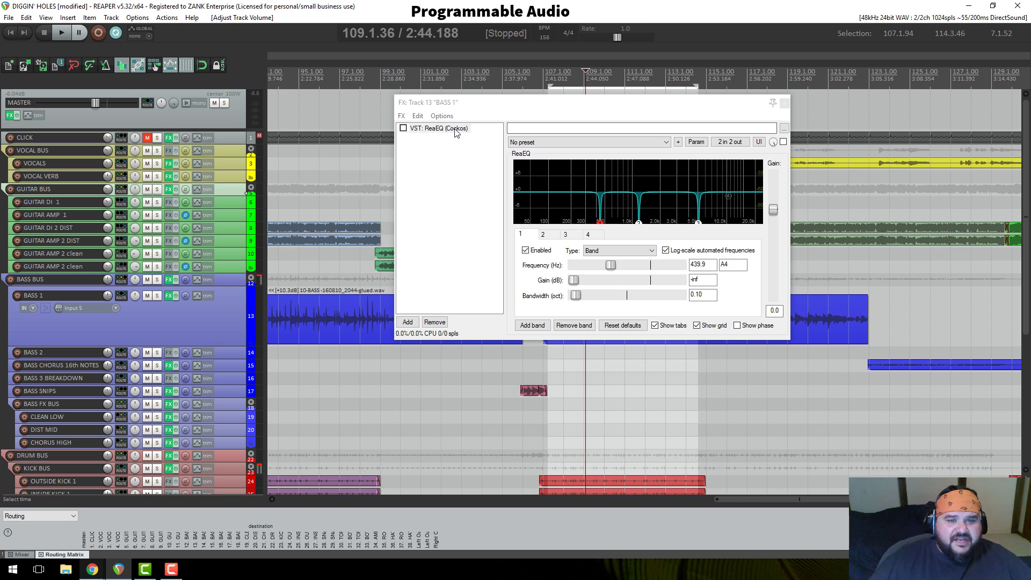
# Step: Bypass the whole BASS 1 effects chain and re-enable ReaEQ inside it, keeping the effects window clear of the track's controls
pyautogui.moveTo(548, 101); pyautogui.dragTo(241, 113)
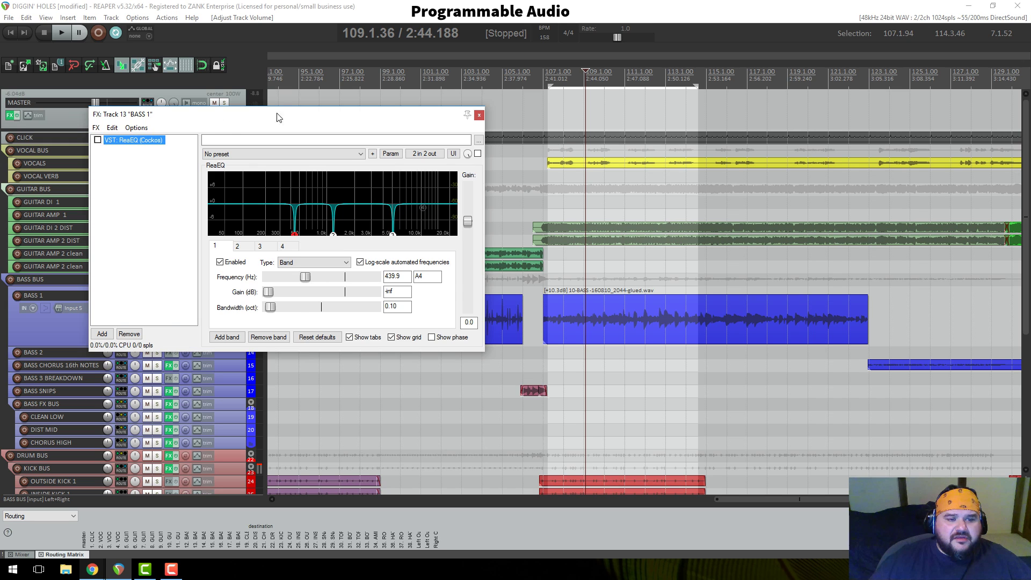
pyautogui.moveTo(278, 117); pyautogui.dragTo(451, 89)
pyautogui.click(176, 295)
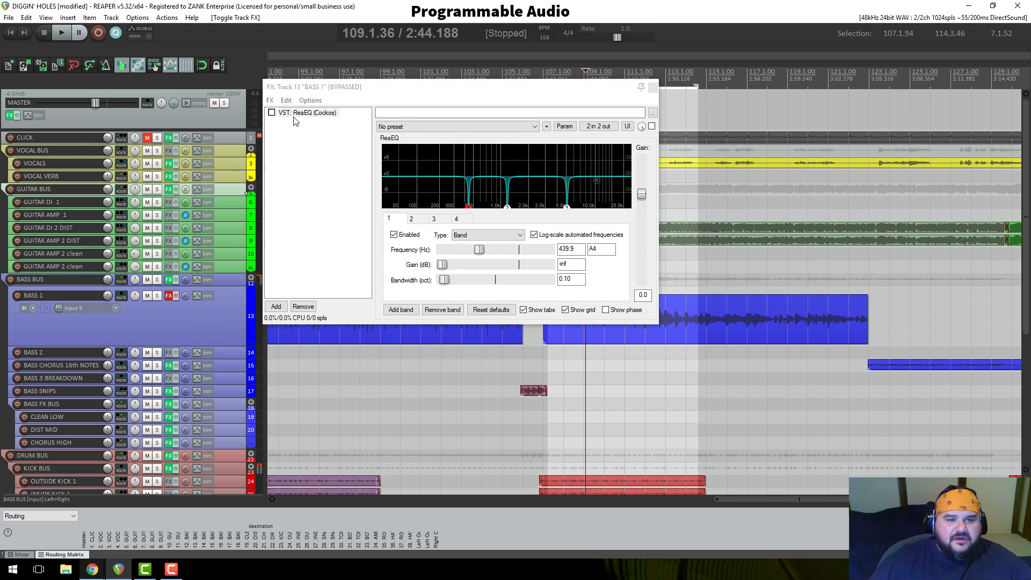
pyautogui.click(272, 113)
pyautogui.moveTo(388, 91); pyautogui.dragTo(294, 43)
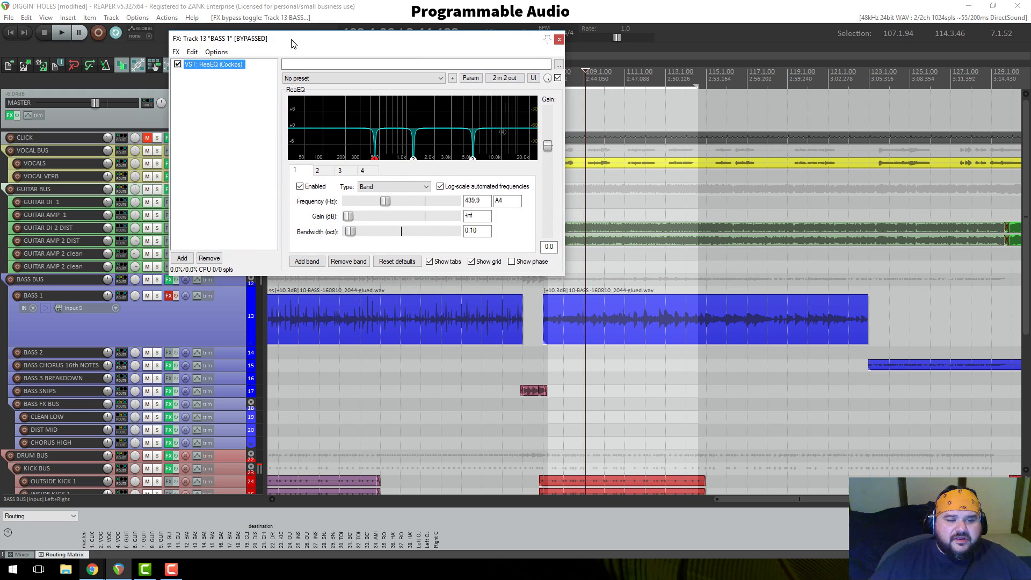
# Step: Compare the full mix with BASS 1's effects chain bypassed and re-enabled, and close the effects window
pyautogui.press('space')
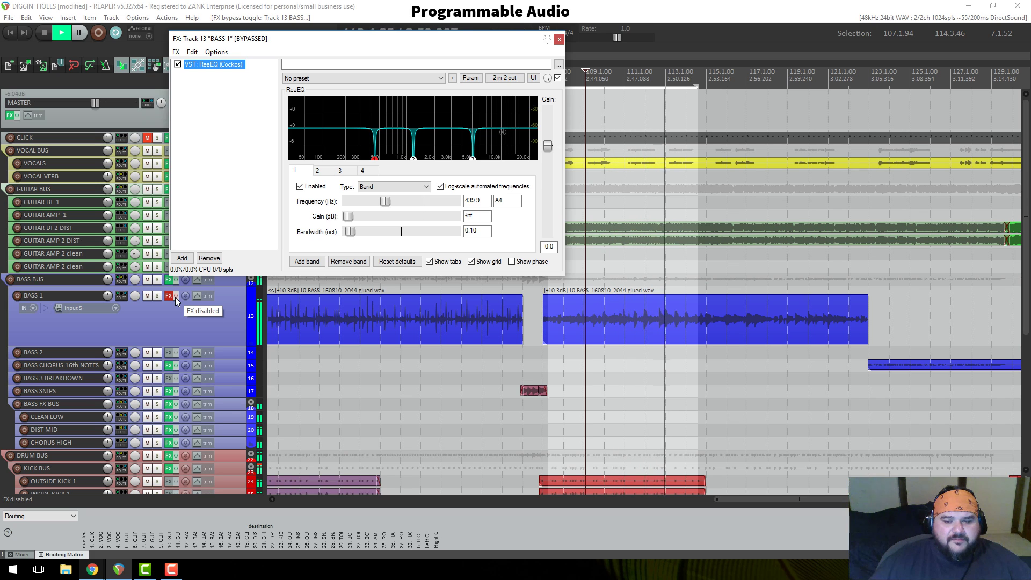
pyautogui.press('space')
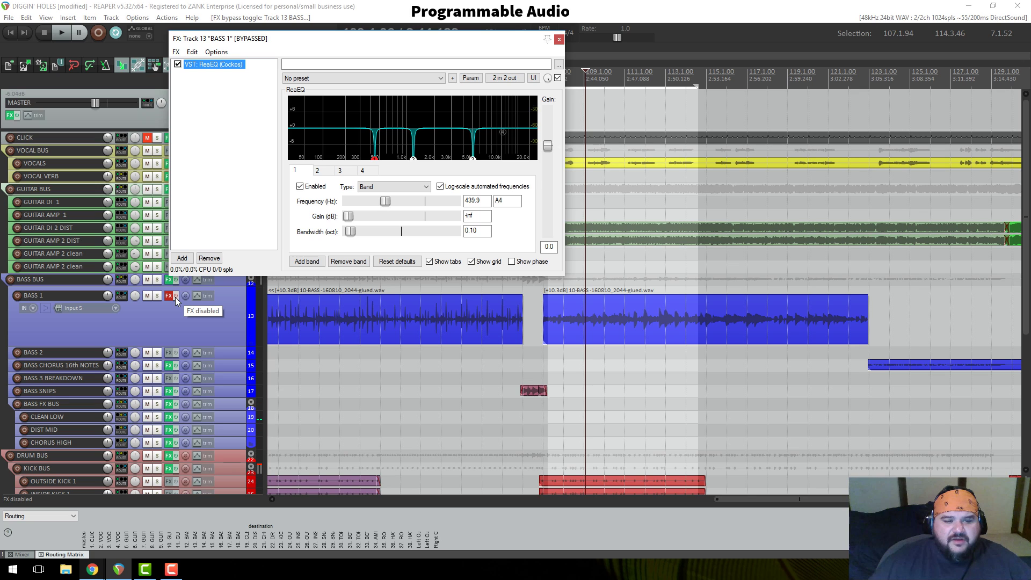
pyautogui.click(175, 296)
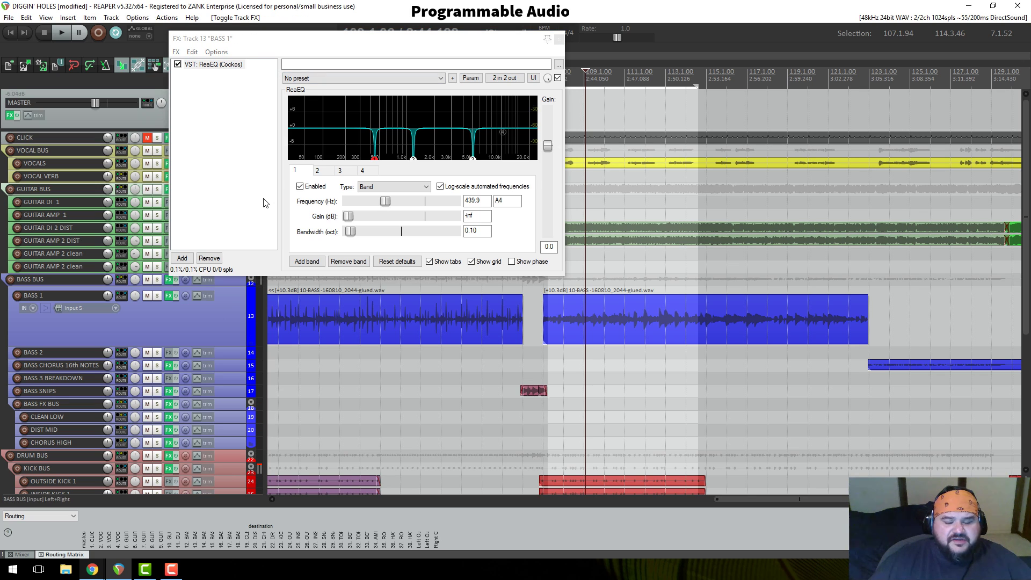
pyautogui.press('space')
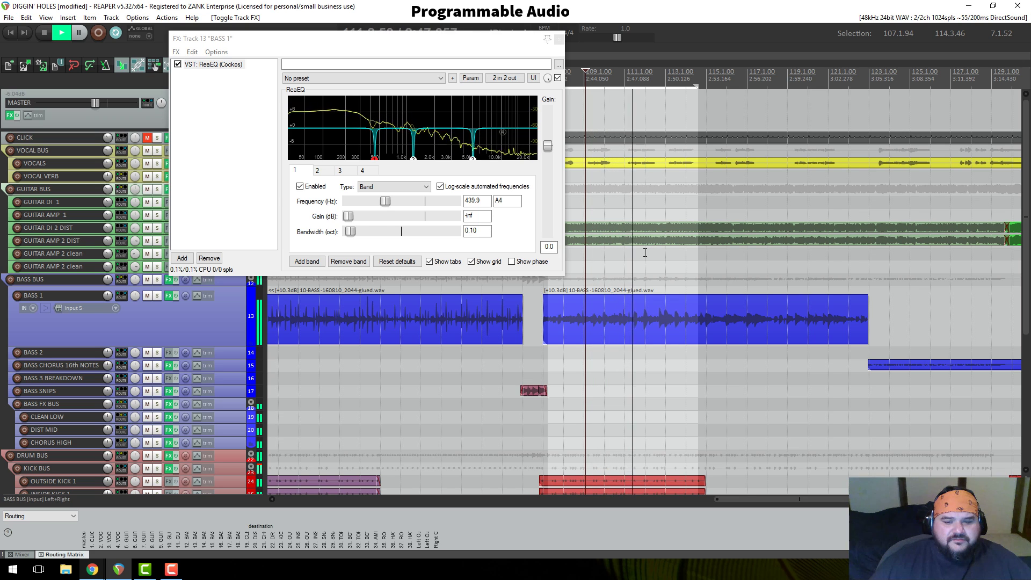
pyautogui.press('space')
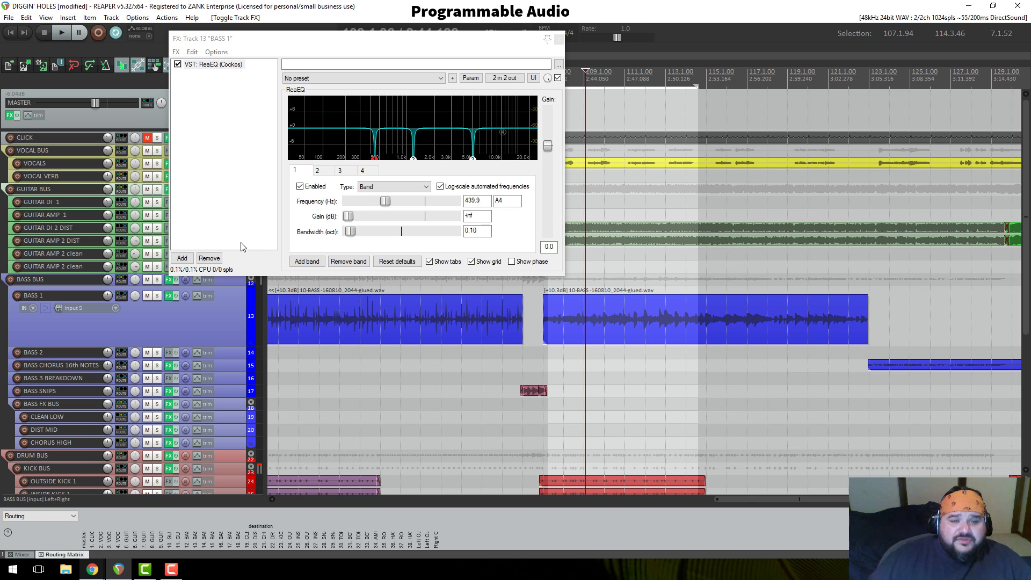
pyautogui.click(559, 41)
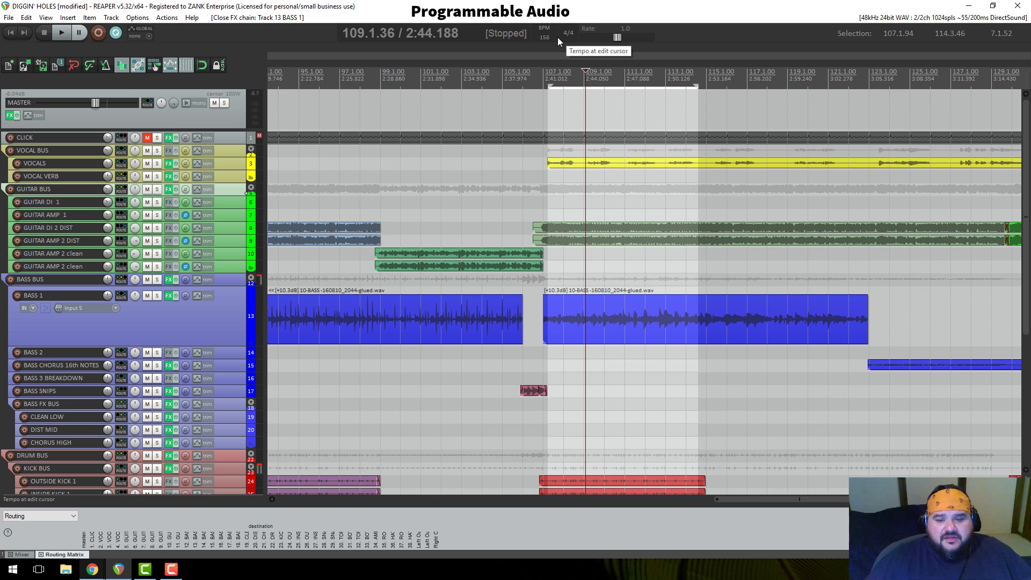
# Step: Solo BASS 1 and set its track volume to about -4.07 dB
pyautogui.click(156, 296)
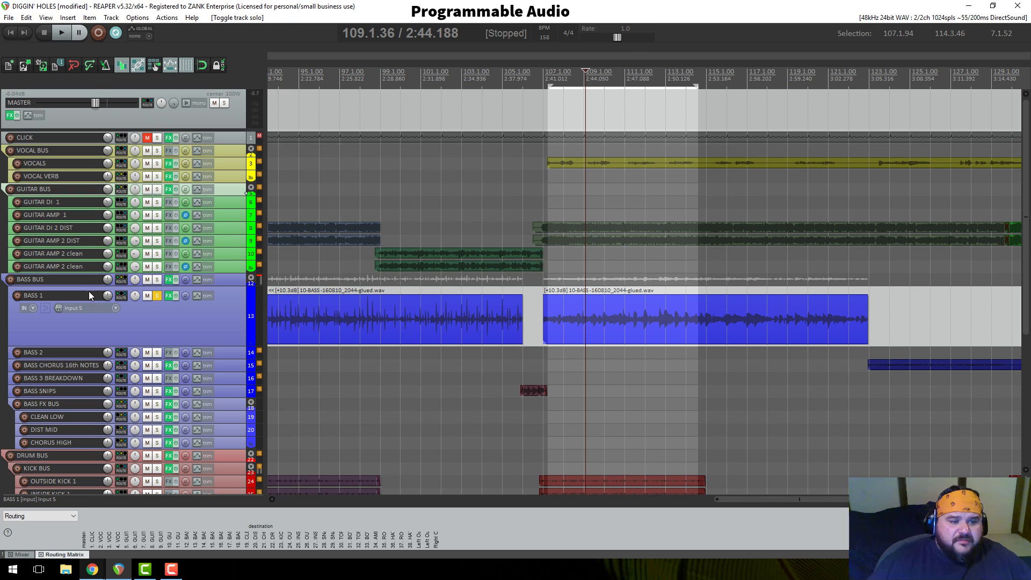
pyautogui.moveTo(108, 292); pyautogui.dragTo(108, 295)
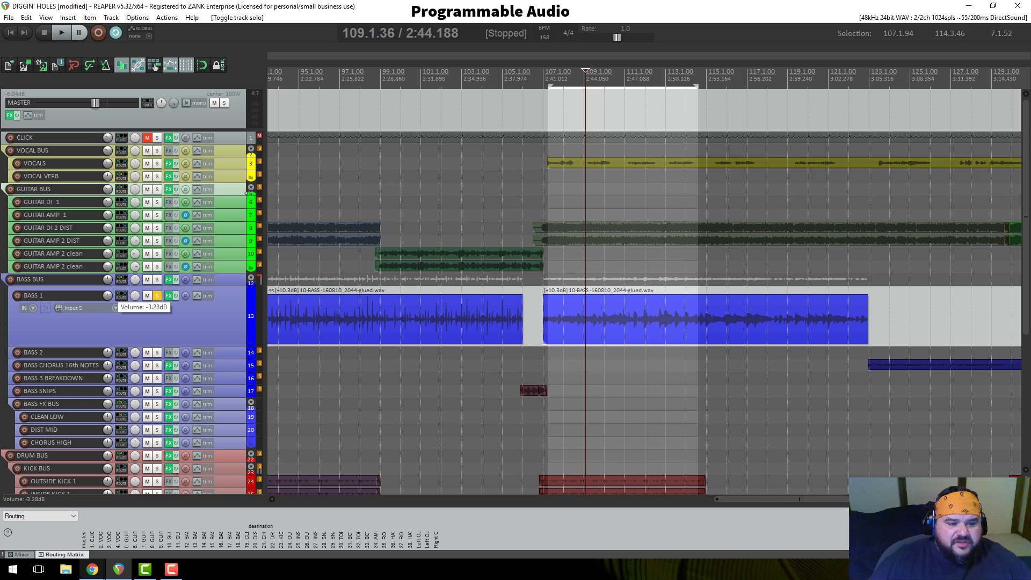
pyautogui.moveTo(109, 296); pyautogui.dragTo(109, 296)
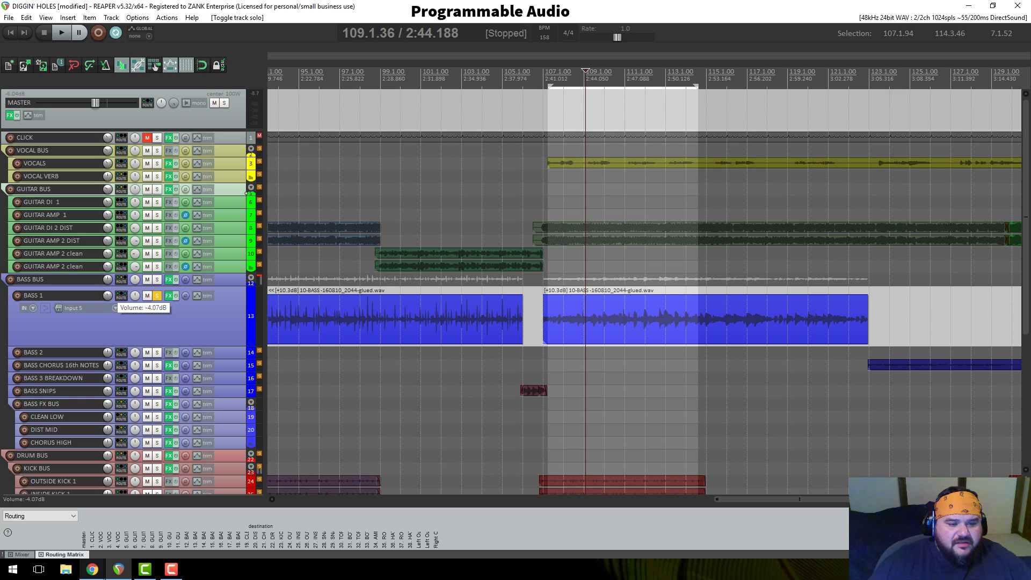
pyautogui.moveTo(109, 295); pyautogui.dragTo(108, 295)
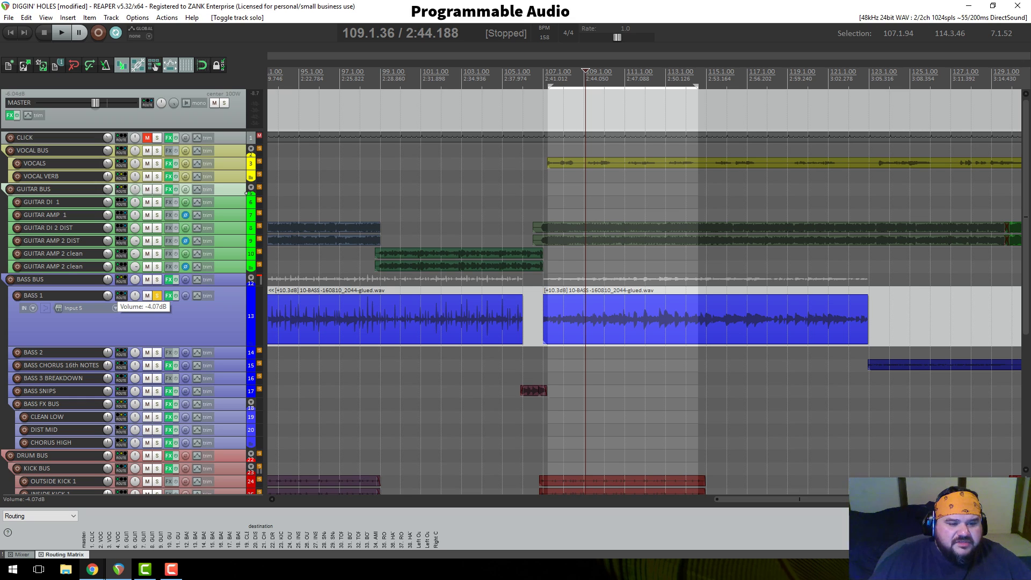
pyautogui.moveTo(108, 295); pyautogui.dragTo(108, 295)
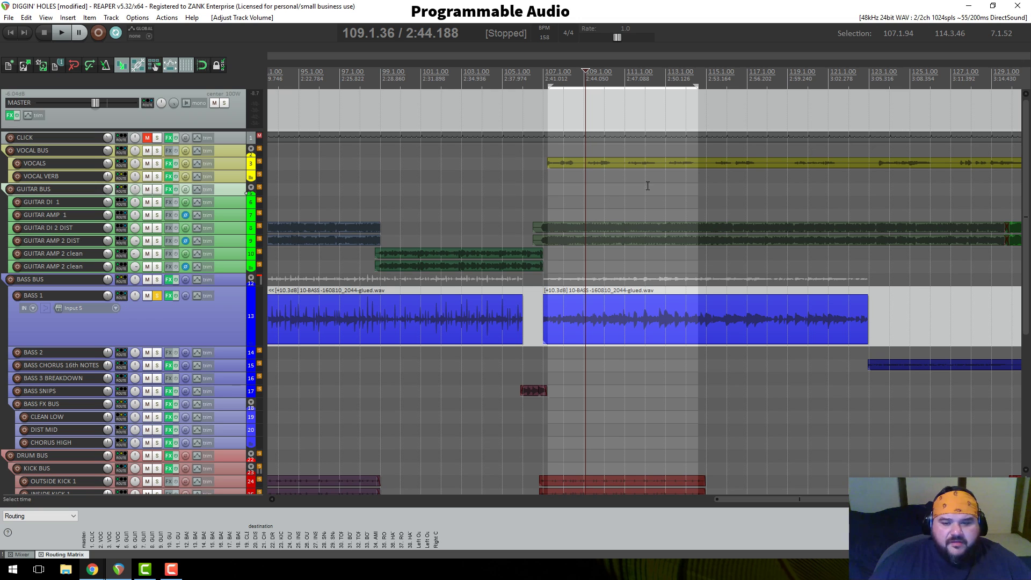
# Step: Audition the soloed BASS 1, and examine ReaEQ and ReaXcomp on BASS BUS during playback from 112.2.75
pyautogui.press('space')
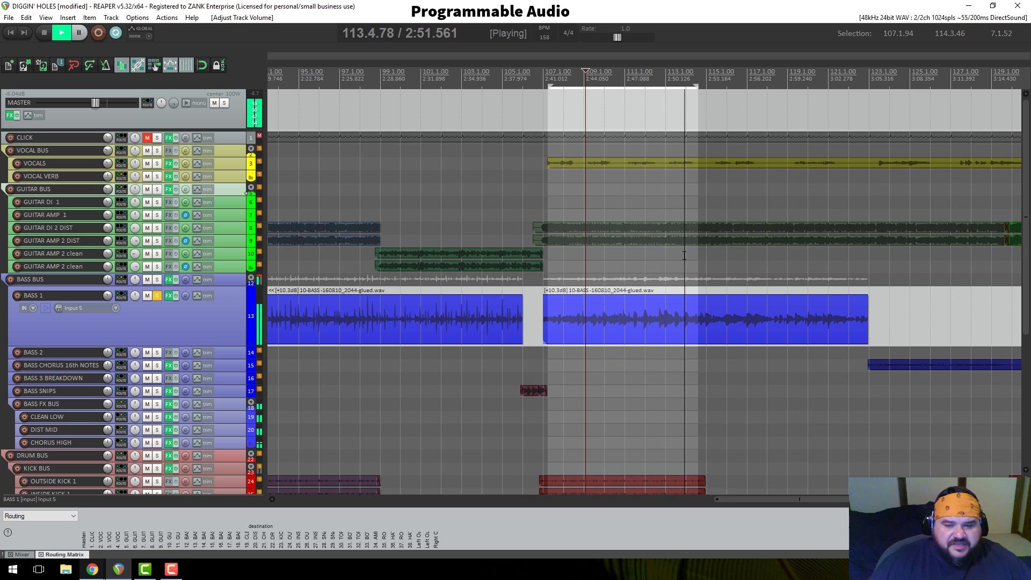
pyautogui.press('space')
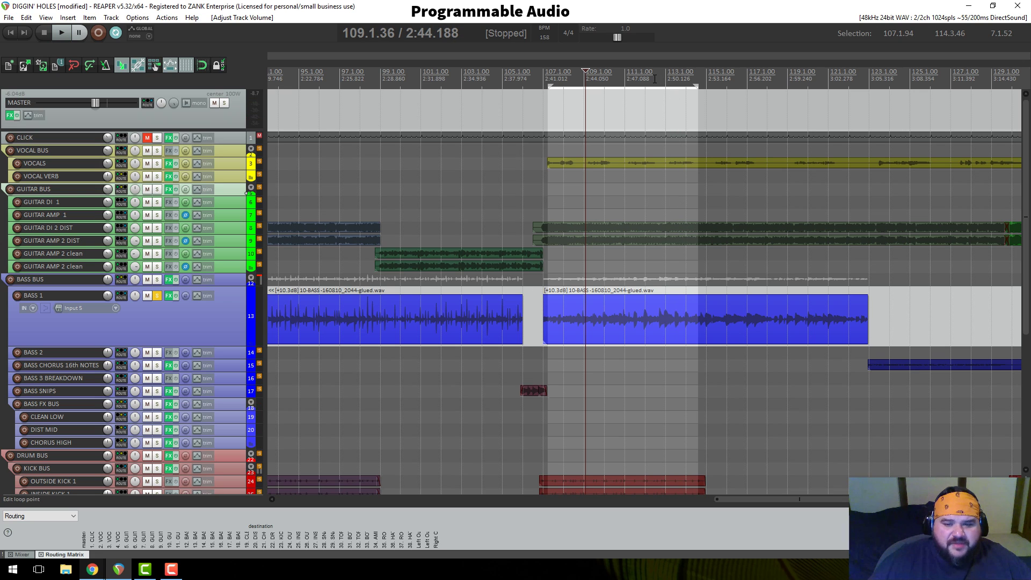
pyautogui.click(653, 79)
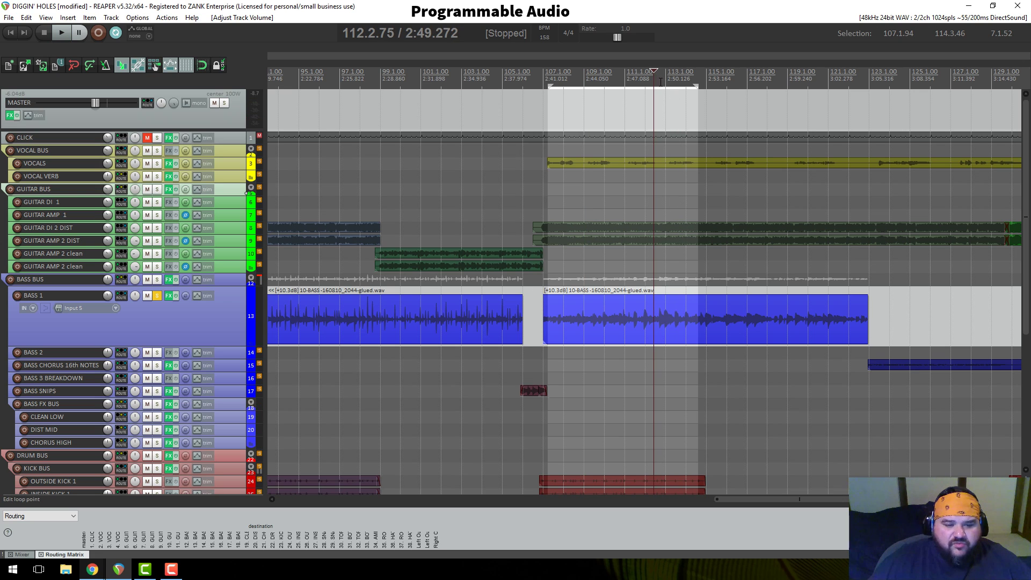
pyautogui.click(168, 279)
pyautogui.press('space')
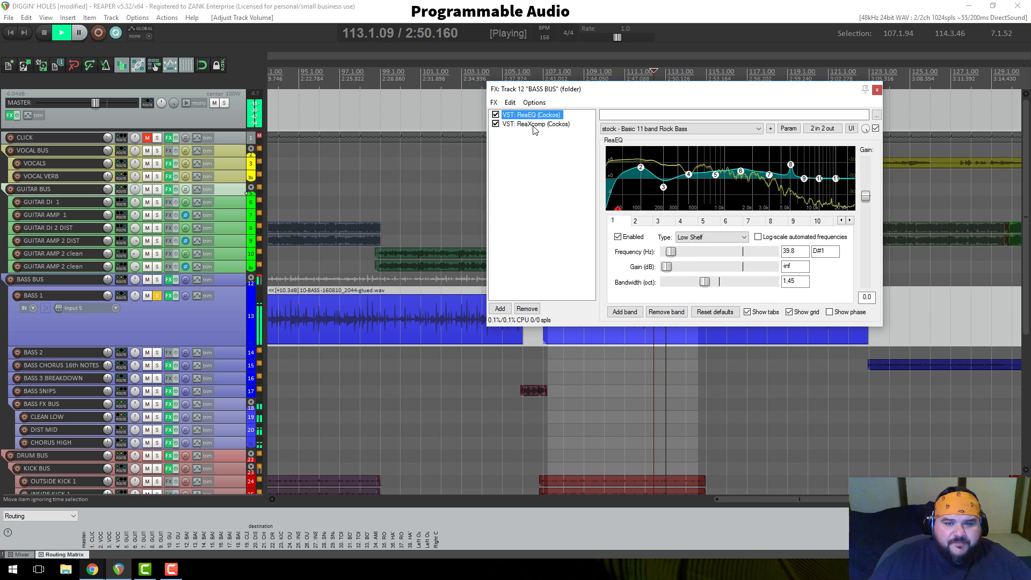
pyautogui.click(534, 125)
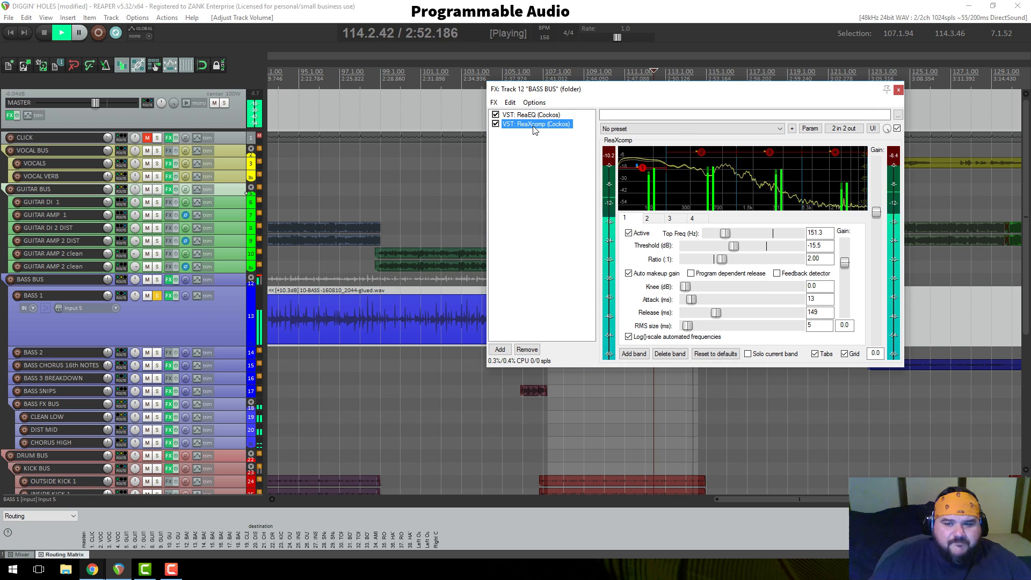
pyautogui.click(531, 115)
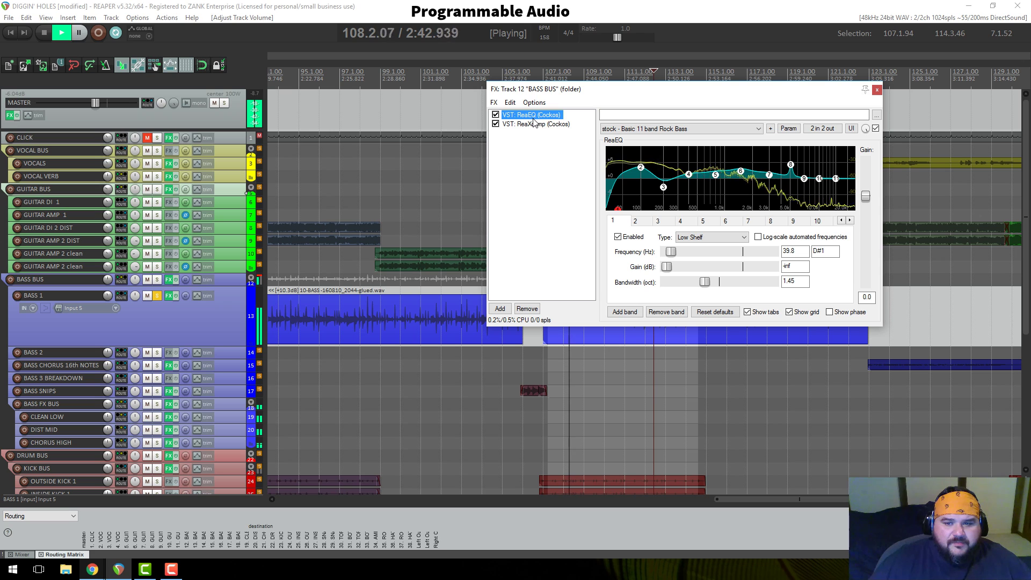
pyautogui.press('space')
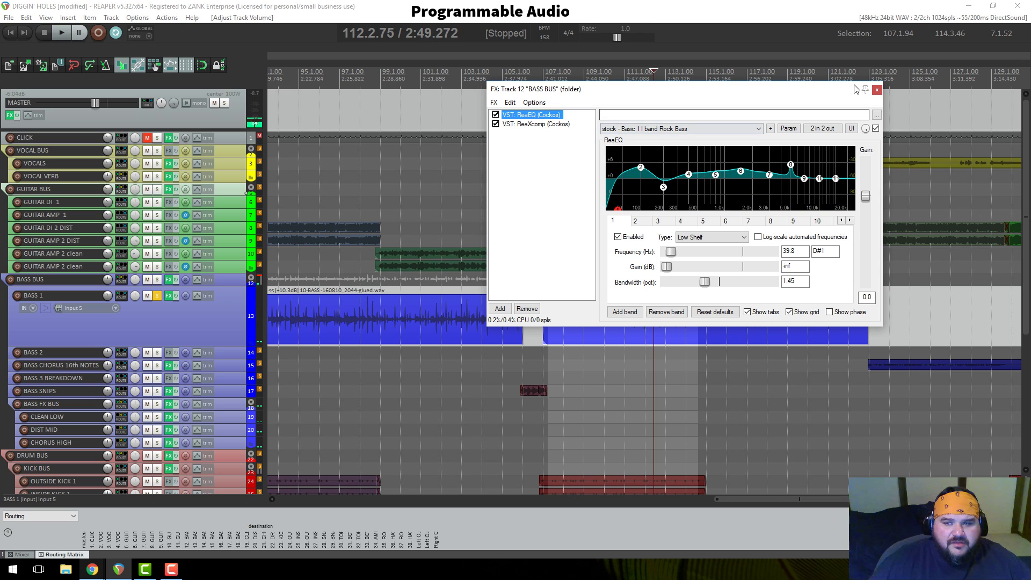
pyautogui.click(877, 91)
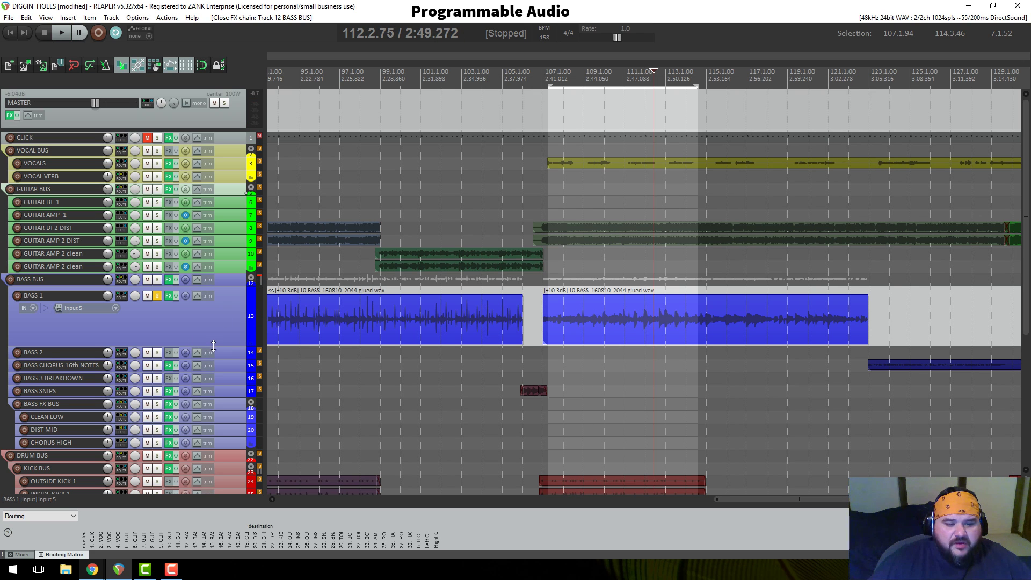
# Step: Enlarge the BASS 1 track's height and examine its waveform closely around 110.4.86
pyautogui.moveTo(214, 347); pyautogui.dragTo(214, 350)
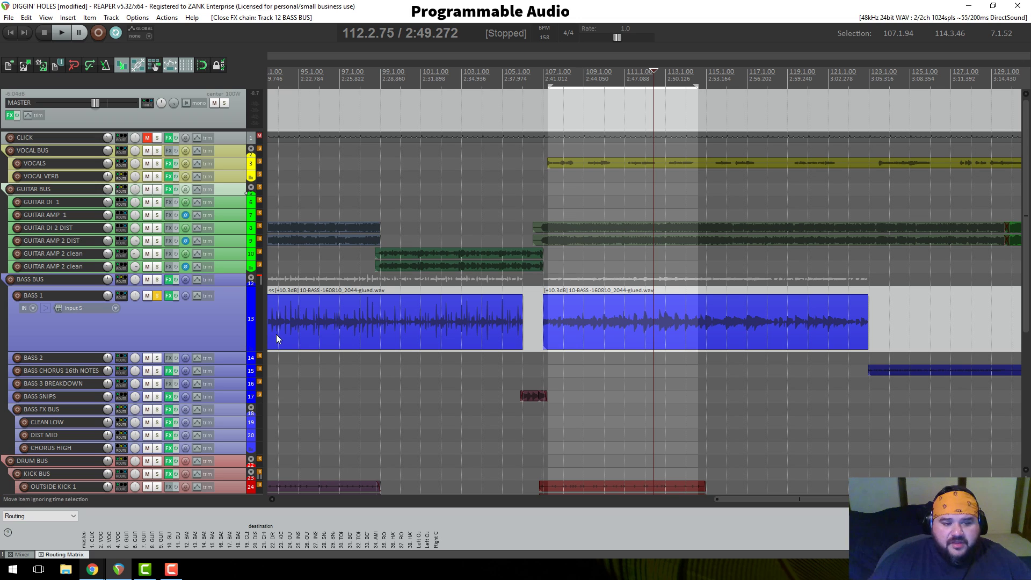
pyautogui.moveTo(225, 351); pyautogui.dragTo(222, 427)
pyautogui.click(618, 86)
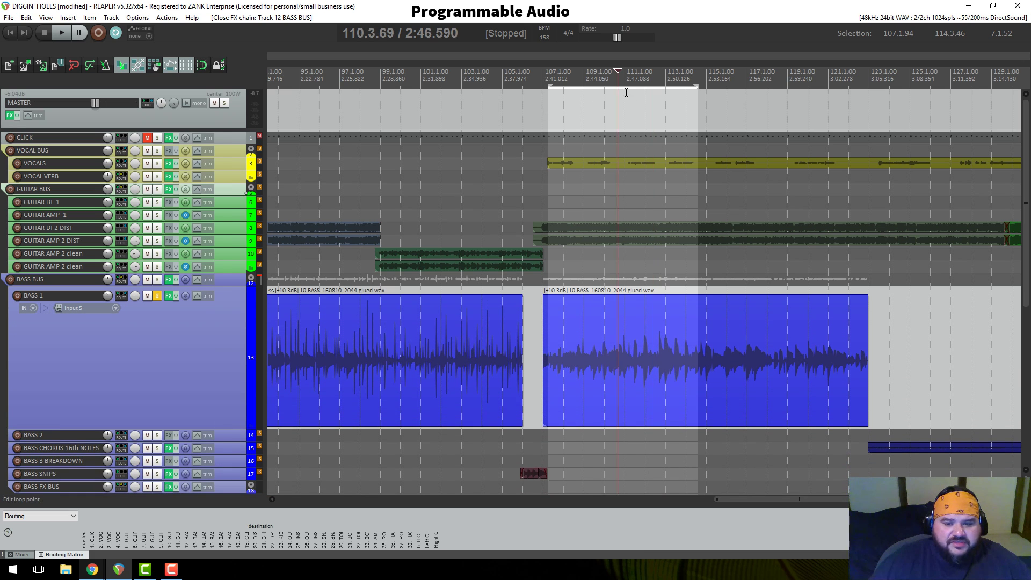
pyautogui.scroll(6, 644, 159)
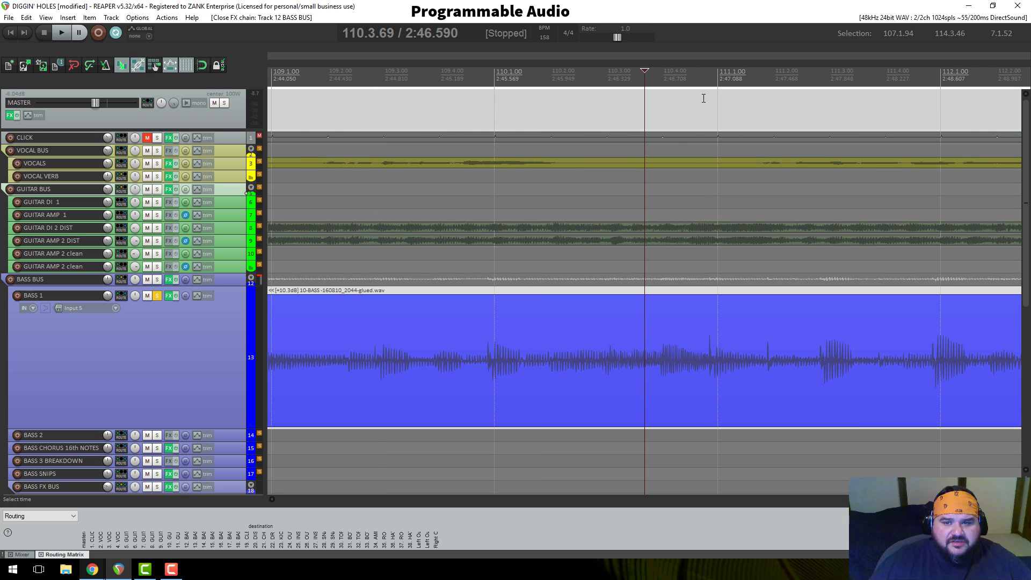
pyautogui.click(707, 81)
pyautogui.scroll(6, 705, 102)
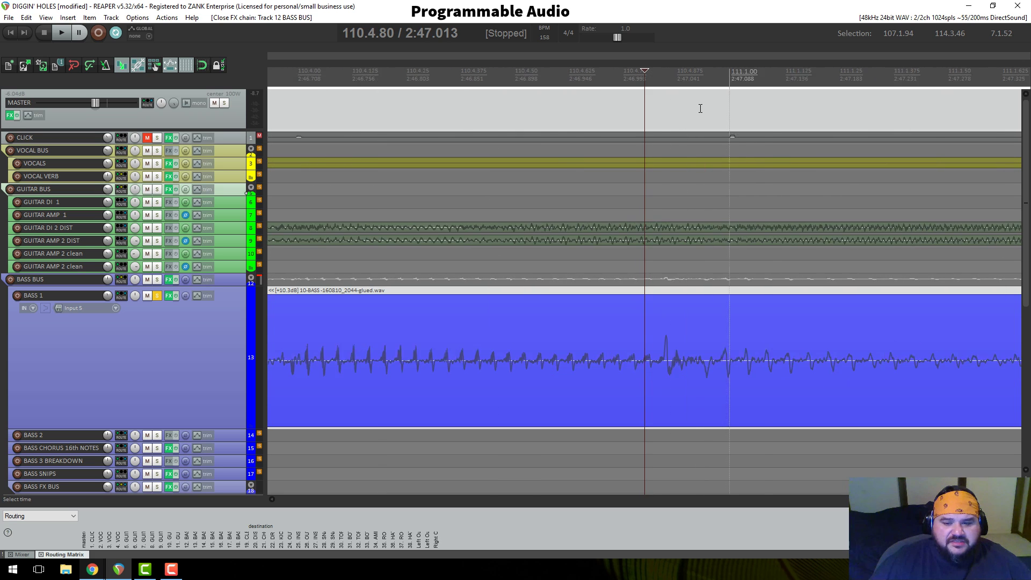
pyautogui.click(677, 81)
pyautogui.scroll(5, 677, 83)
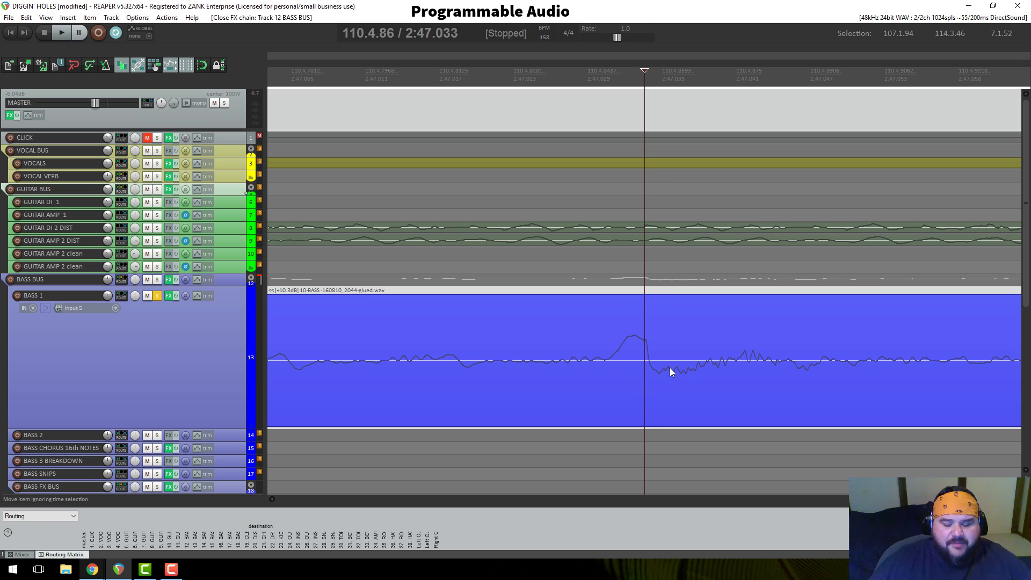
pyautogui.scroll(-8, 669, 367)
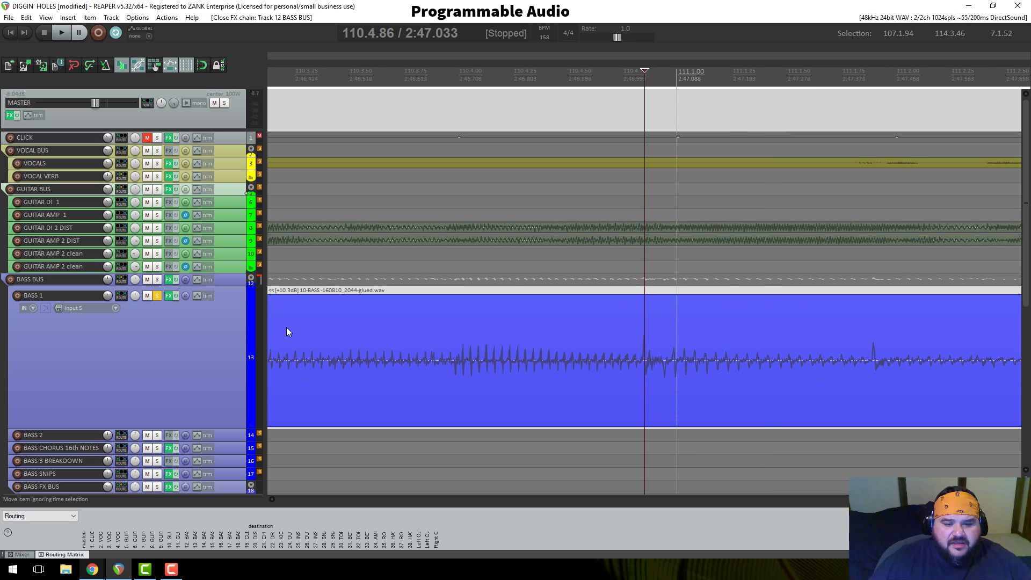
# Step: Play the soloed BASS 1 from 110.3.42, bypass its effects chain, and play the same passage again
pyautogui.scroll(-2, 454, 87)
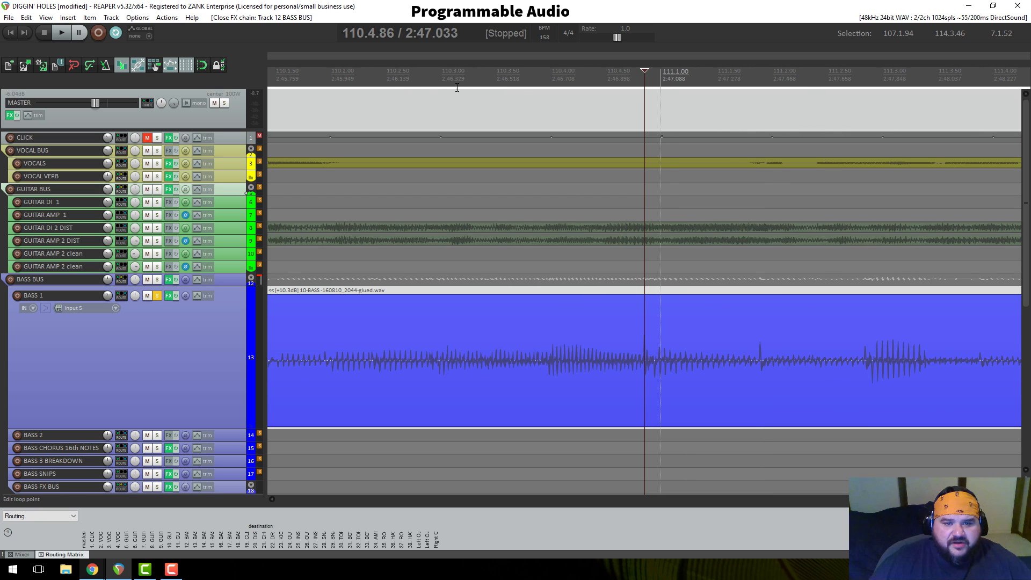
pyautogui.click(485, 78)
pyautogui.press('space')
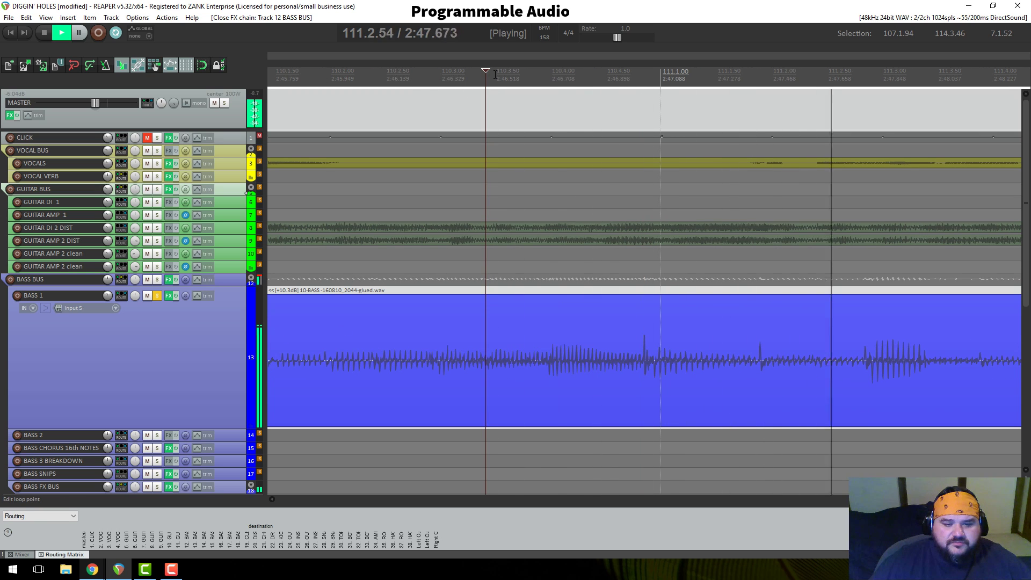
pyautogui.press('space')
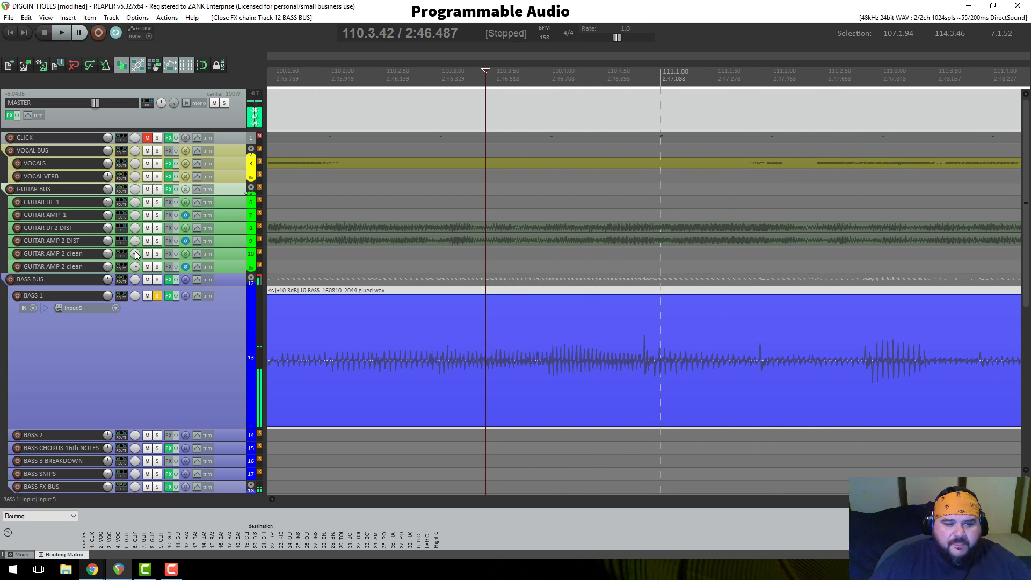
pyautogui.click(176, 295)
pyautogui.press('space')
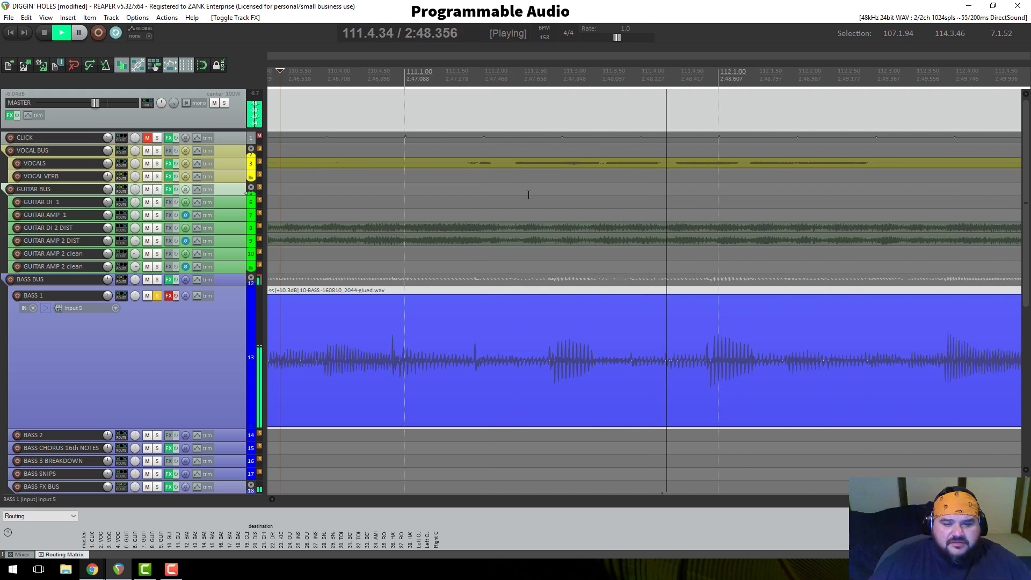
pyautogui.press('space')
# Step: Examine the BASS 1 waveform over several bars around 110.3.42, and reduce the BASS 1 track's height
pyautogui.scroll(-3, 532, 196)
pyautogui.scroll(-2, 588, 248)
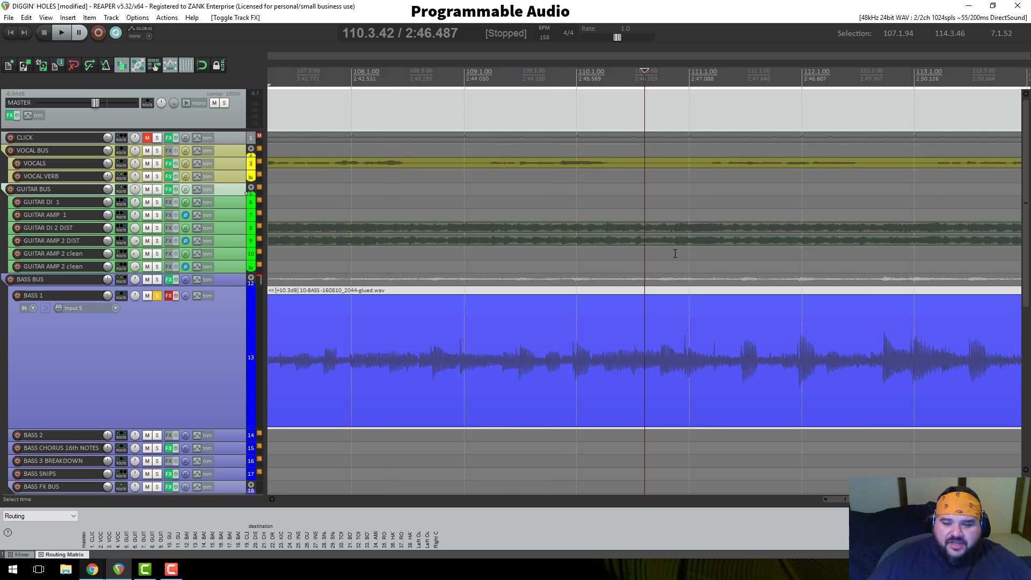
pyautogui.scroll(-5, 552, 129)
pyautogui.scroll(5, 677, 370)
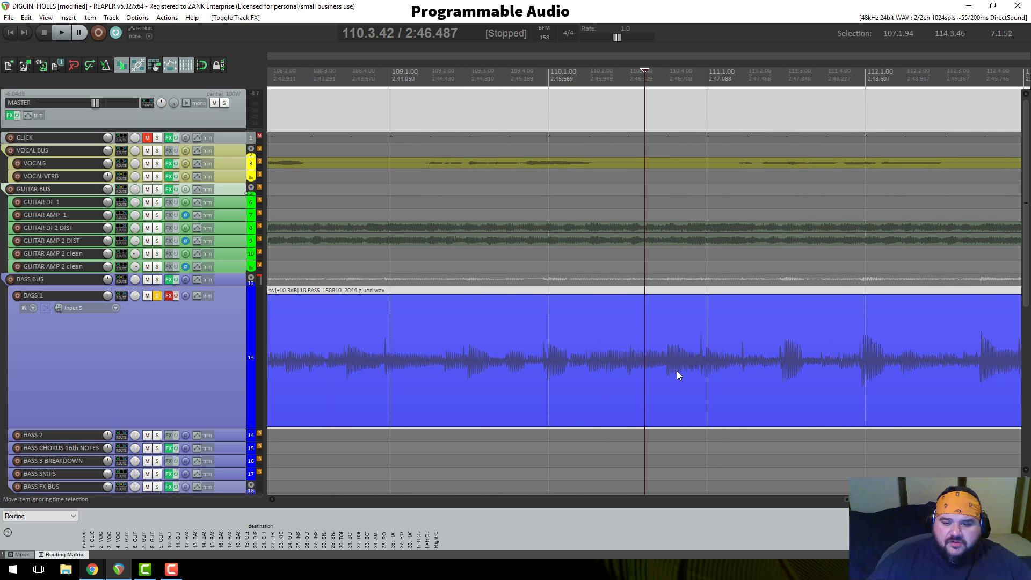
pyautogui.scroll(-2, 185, 340)
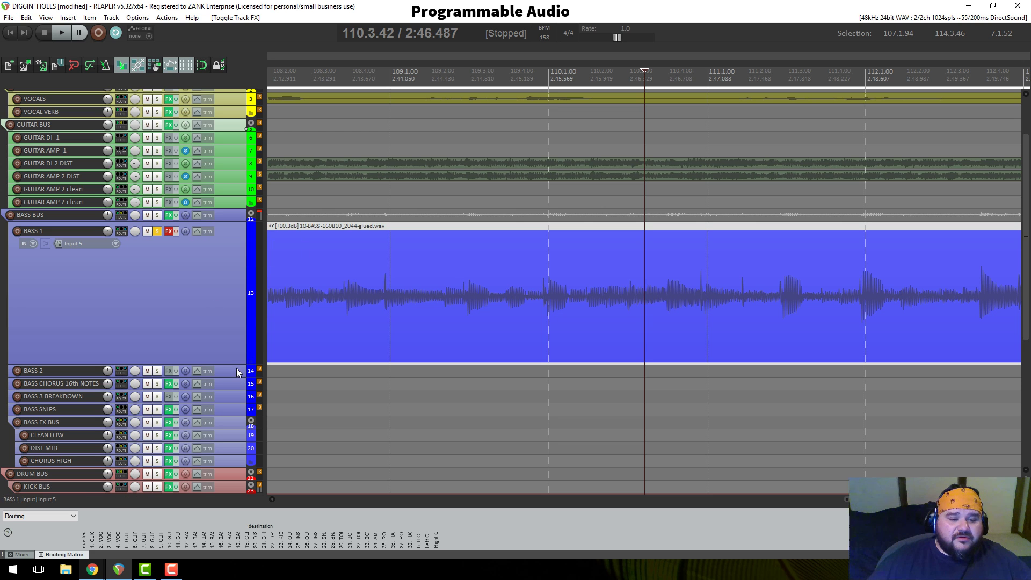
pyautogui.moveTo(234, 363); pyautogui.dragTo(229, 267)
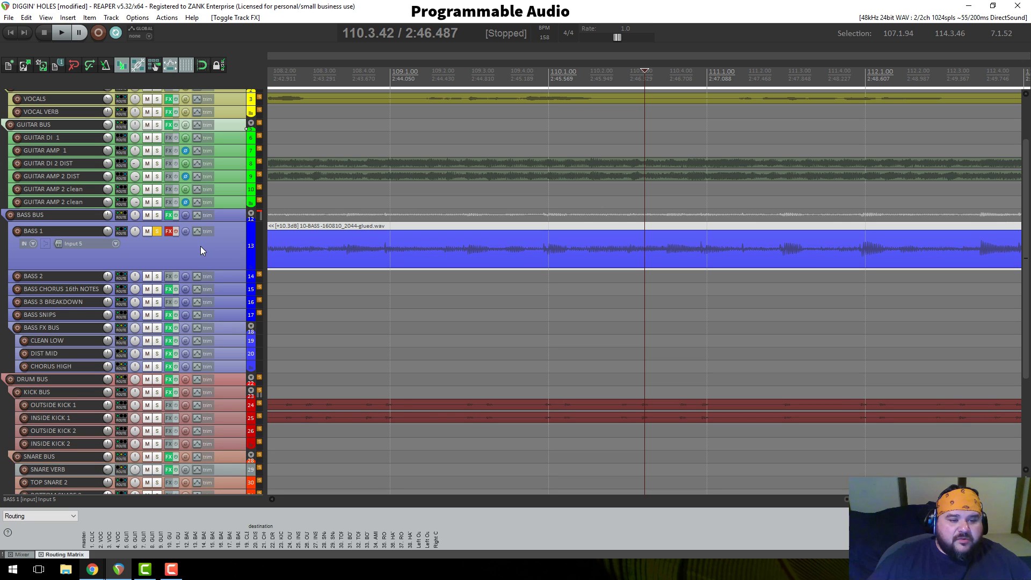
# Step: Open BASS 1's envelope window, activate and deactivate its Volume envelope, and close the window
pyautogui.click(198, 231)
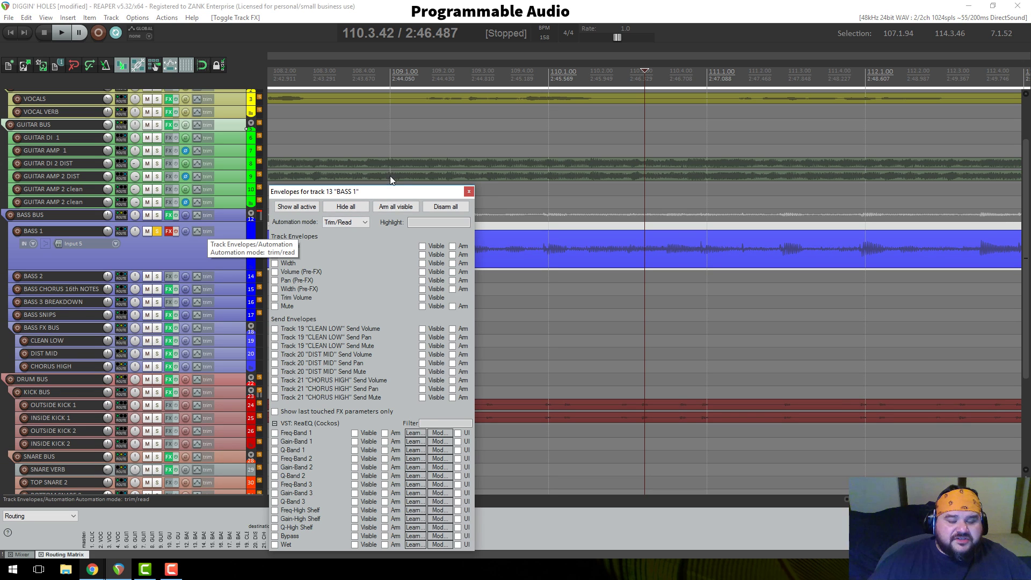
pyautogui.moveTo(390, 191); pyautogui.dragTo(392, 97)
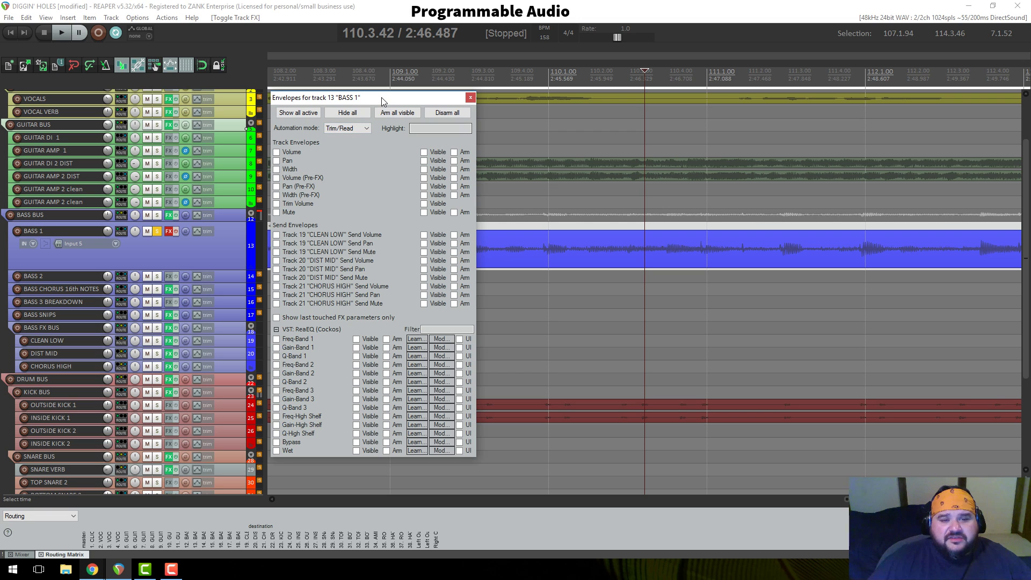
pyautogui.moveTo(382, 98); pyautogui.dragTo(387, 108)
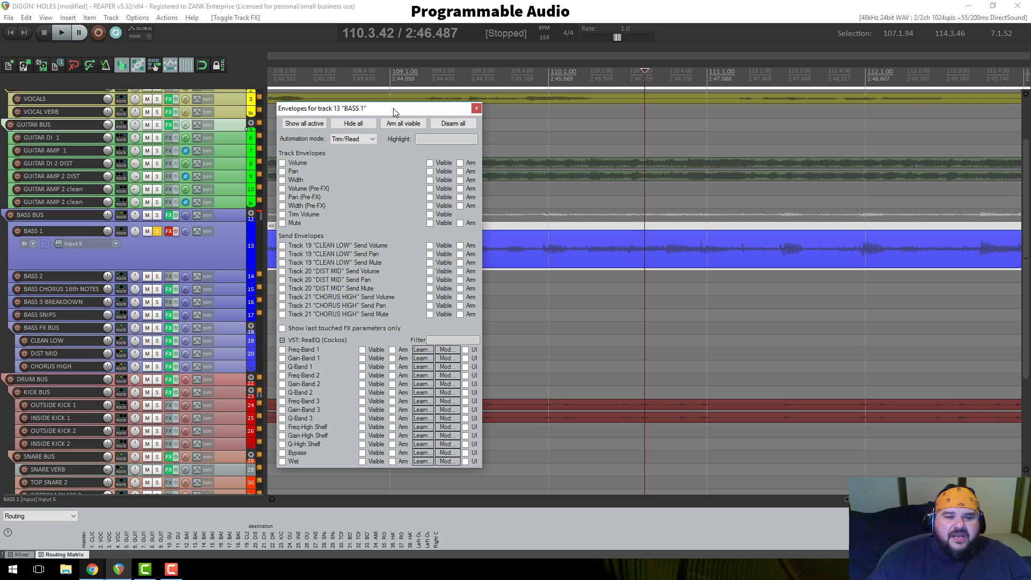
pyautogui.moveTo(393, 108); pyautogui.dragTo(382, 75)
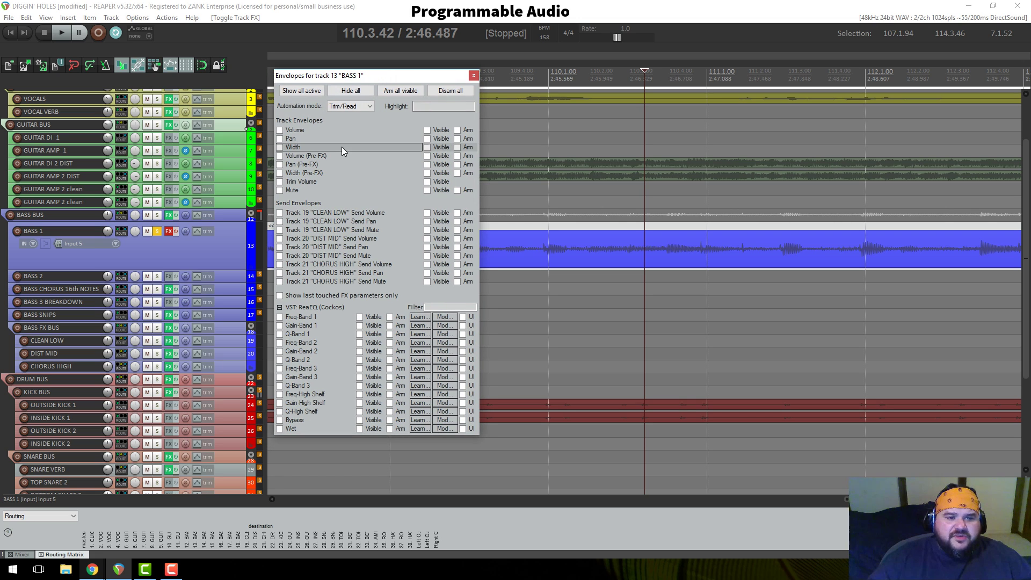
pyautogui.click(285, 131)
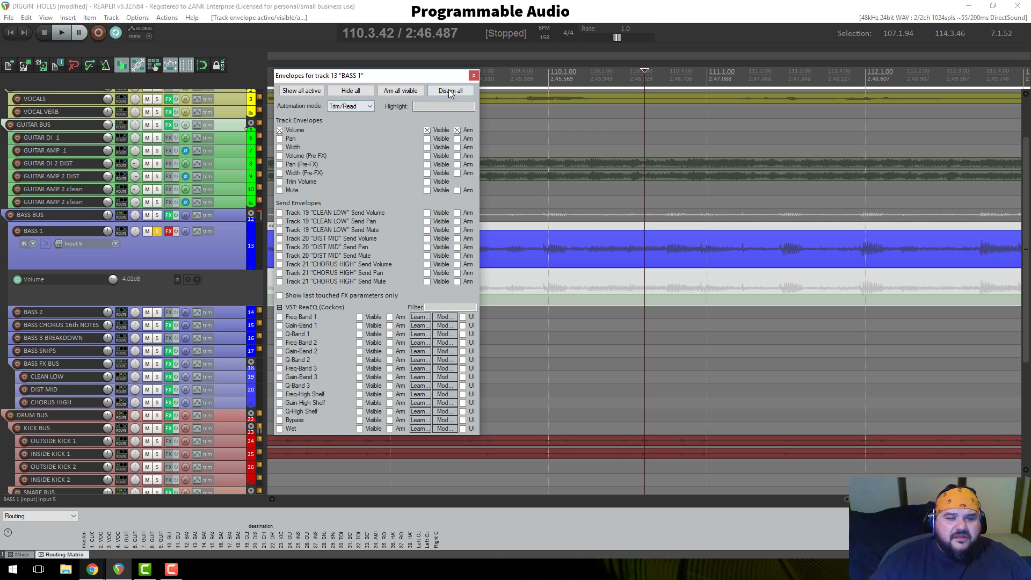
pyautogui.click(280, 130)
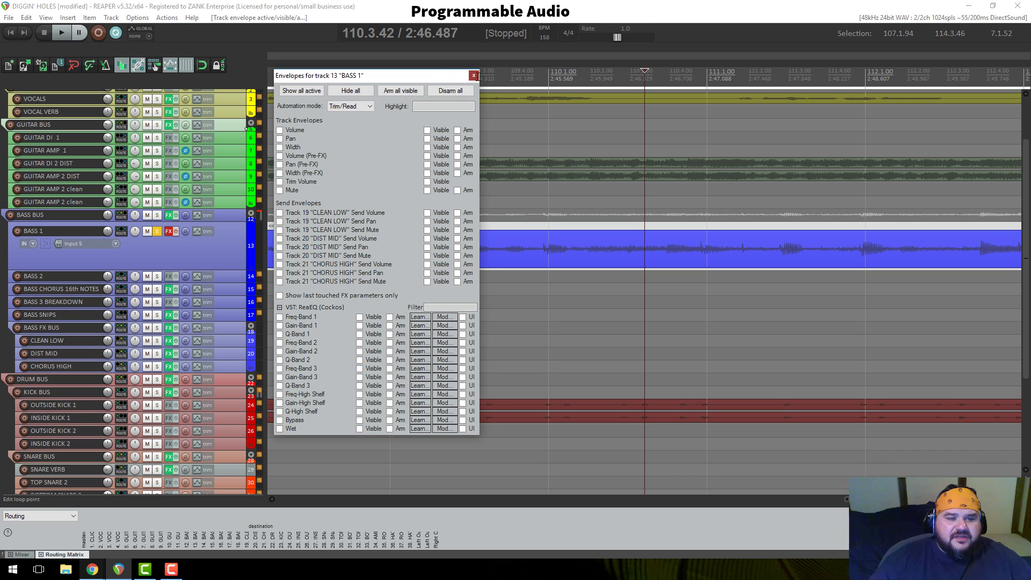
pyautogui.click(473, 75)
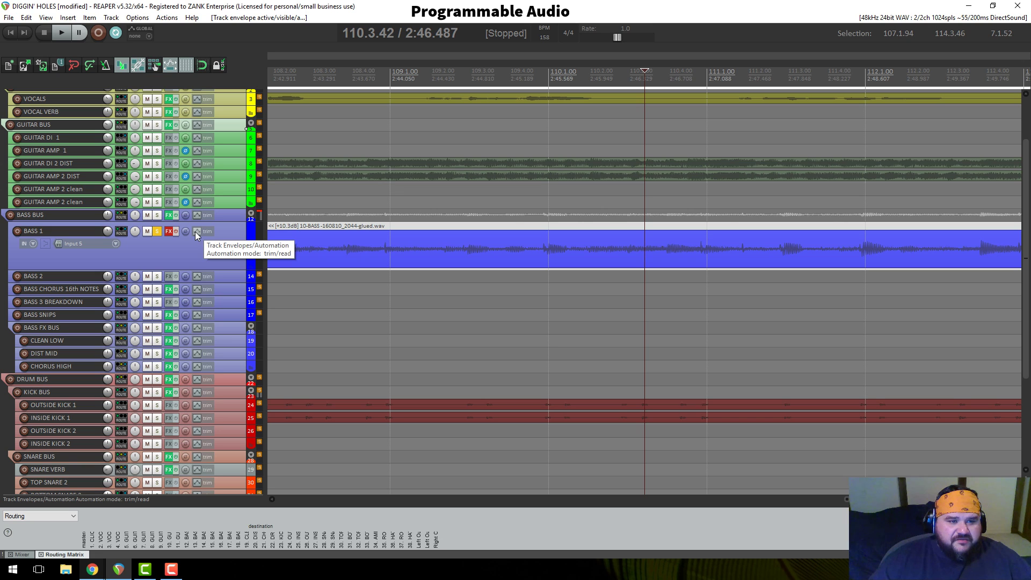
# Step: Examine the envelopes available for BASS 1 and compare the listed ReaEQ parameters with its effects chain
pyautogui.scroll(1, 194, 231)
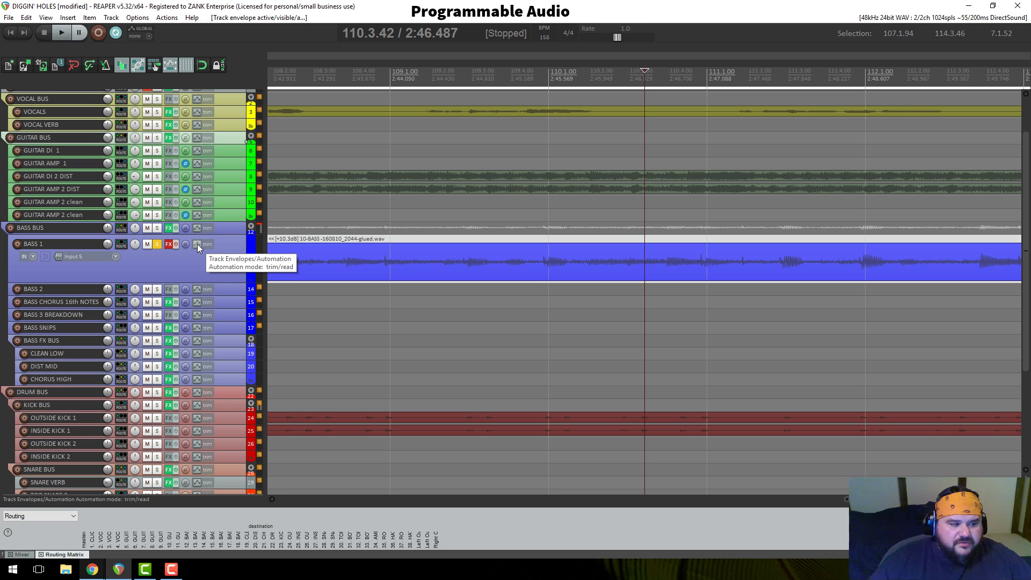
pyautogui.click(198, 243)
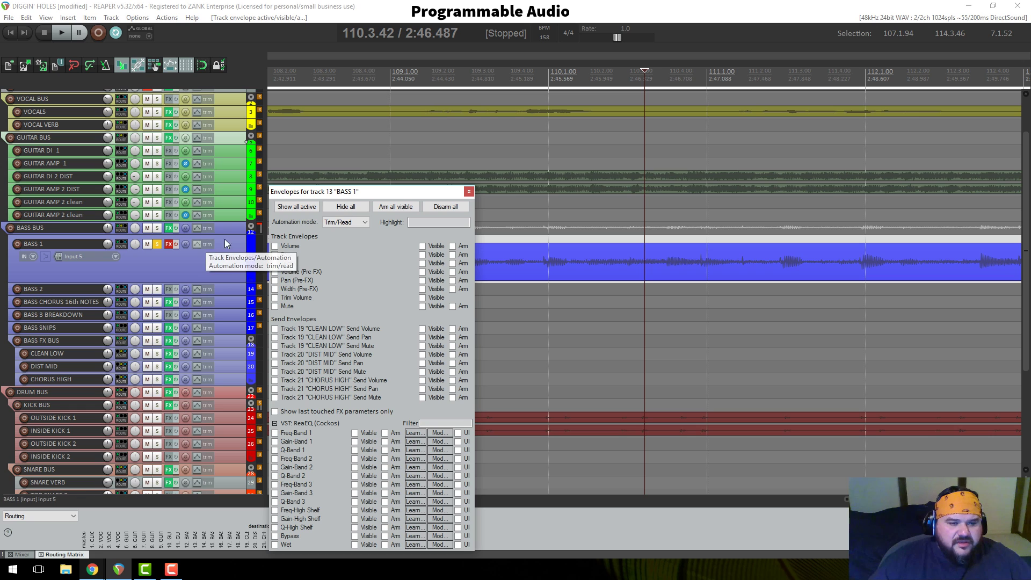
pyautogui.moveTo(356, 183); pyautogui.dragTo(378, 115)
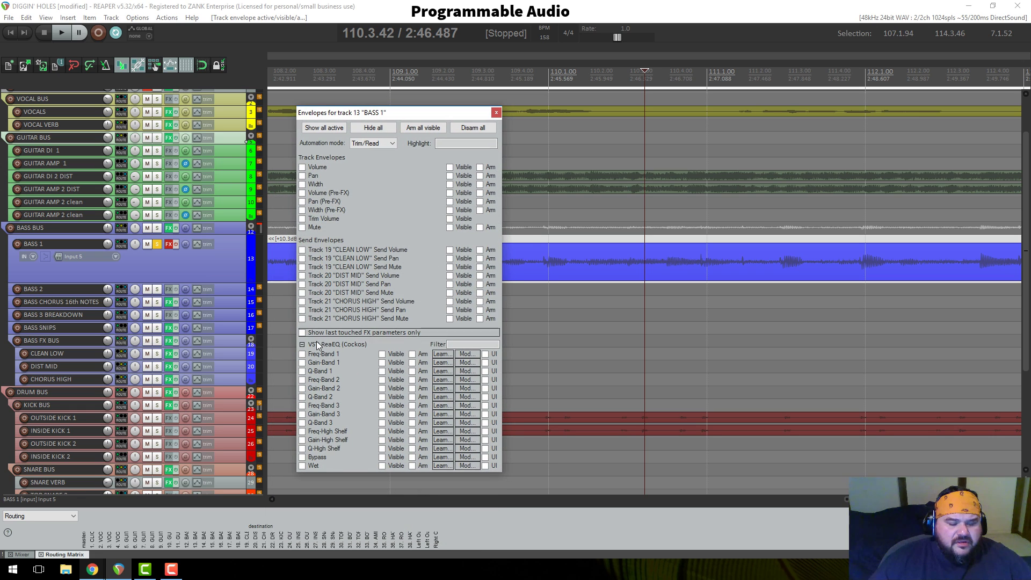
pyautogui.click(169, 244)
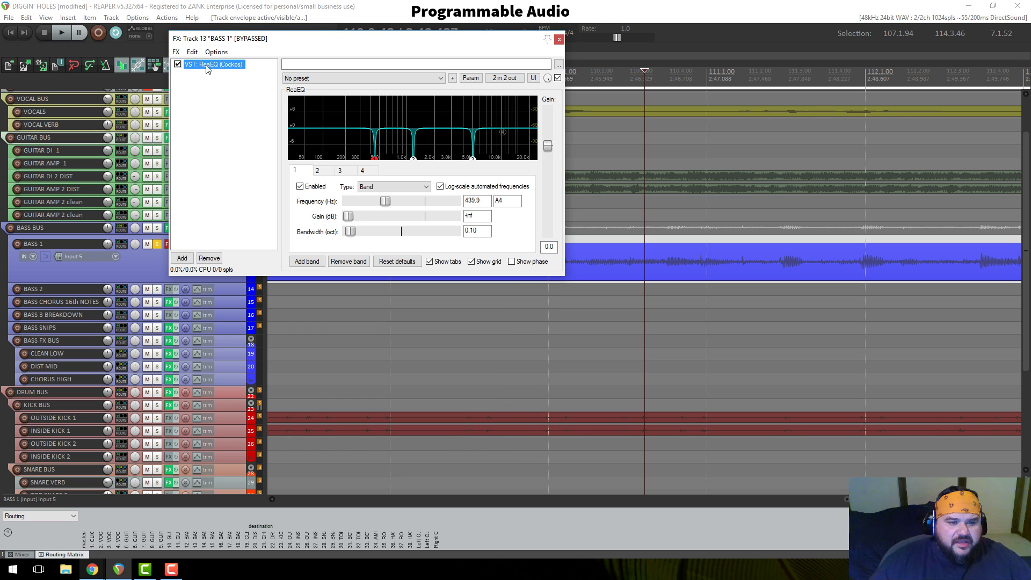
pyautogui.moveTo(505, 40); pyautogui.dragTo(517, 75)
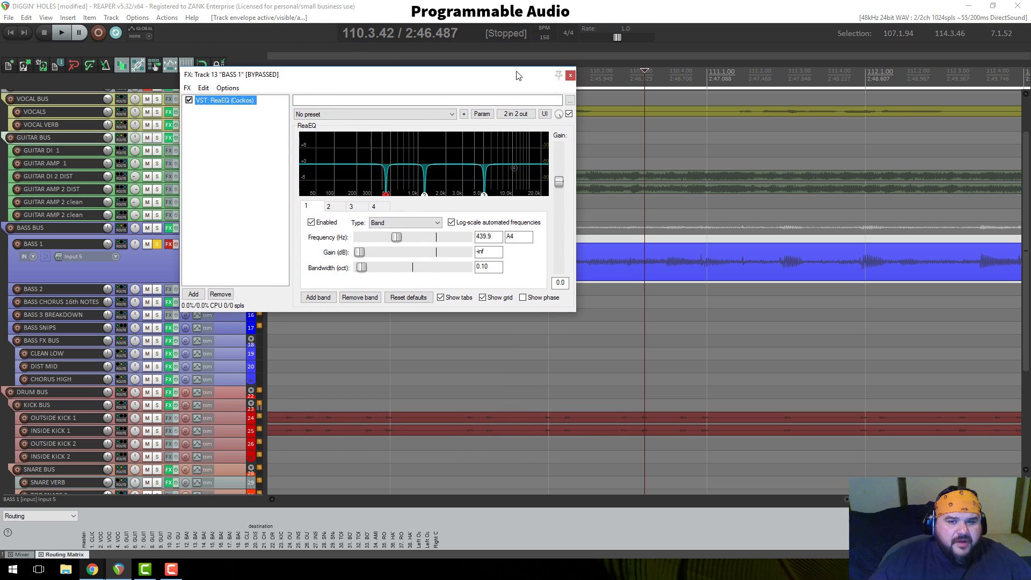
pyautogui.click(570, 75)
# Step: Activate and deactivate BASS 1's send volume envelope for track 19 CLEAN LOW in the envelope window
pyautogui.click(198, 243)
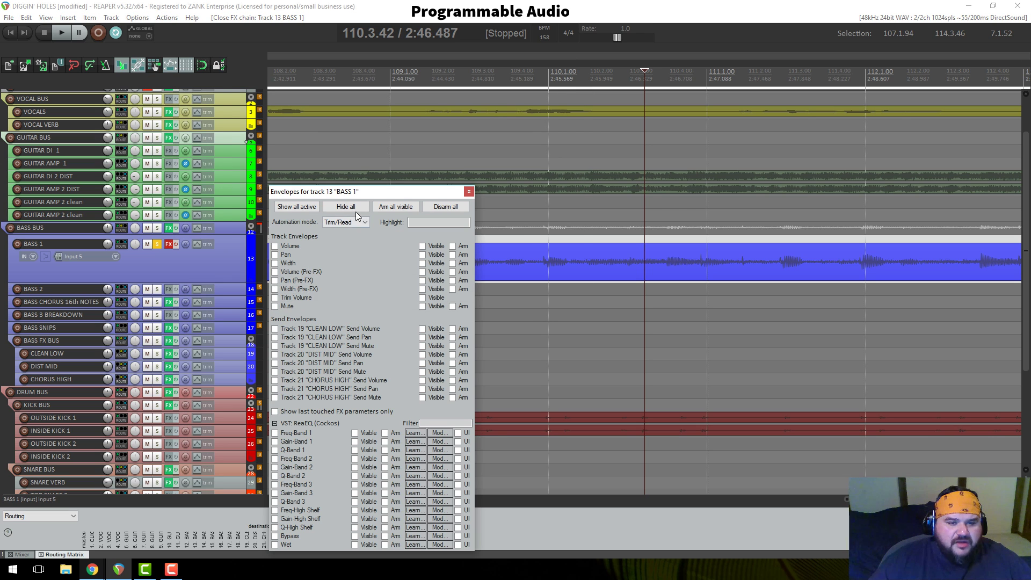
pyautogui.moveTo(438, 191); pyautogui.dragTo(248, 64)
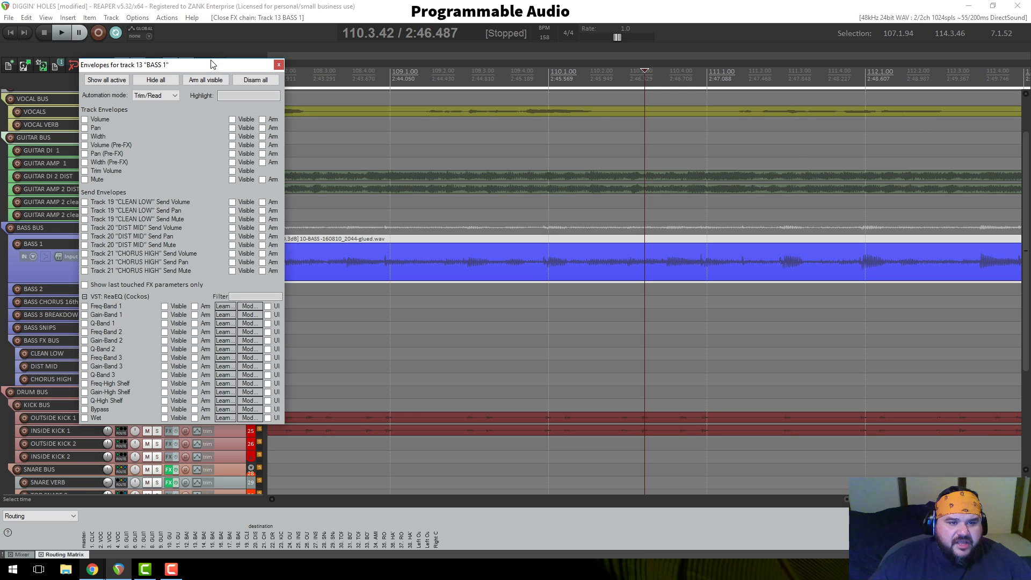
pyautogui.moveTo(211, 63); pyautogui.dragTo(423, 89)
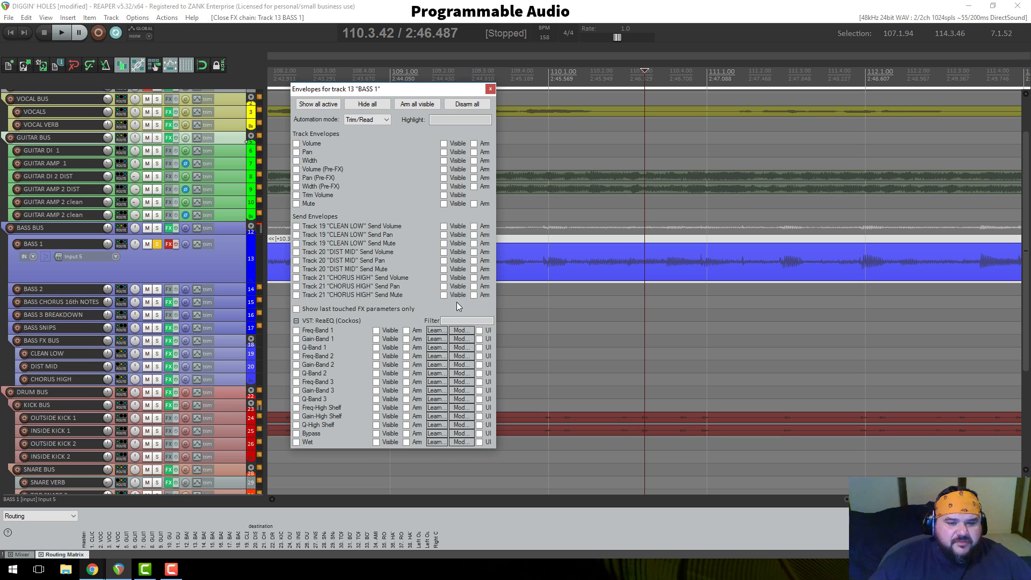
pyautogui.click(296, 226)
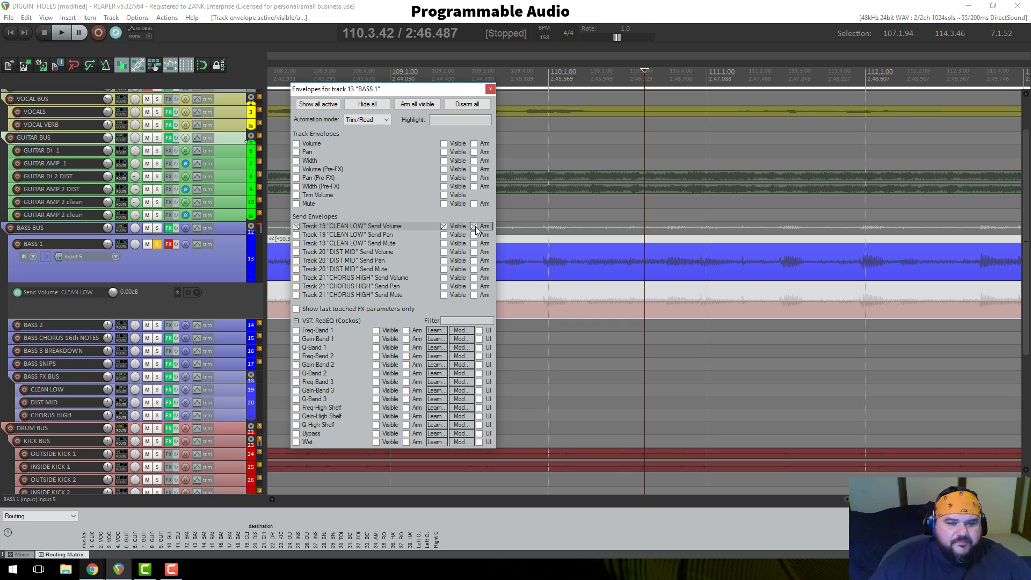
pyautogui.click(302, 226)
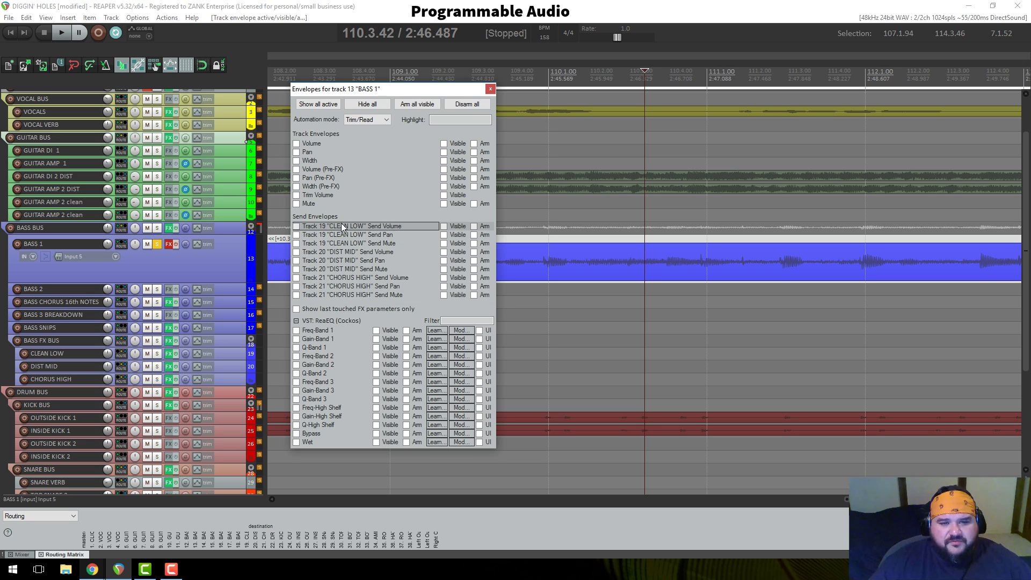
# Step: Activate BASS 1's Volume envelope and enlarge the height of its envelope lane
pyautogui.click(301, 144)
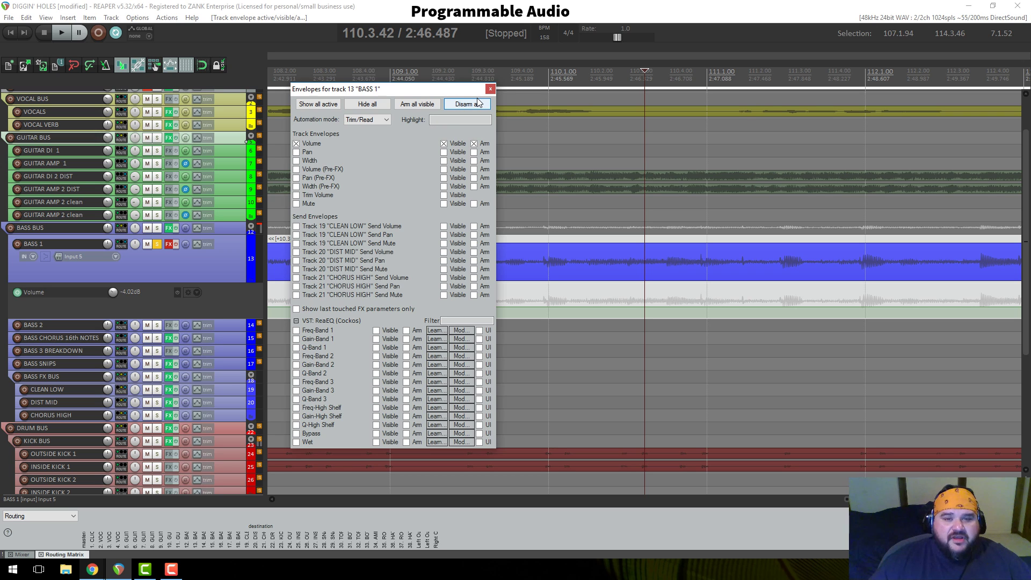
pyautogui.moveTo(475, 90); pyautogui.dragTo(475, 84)
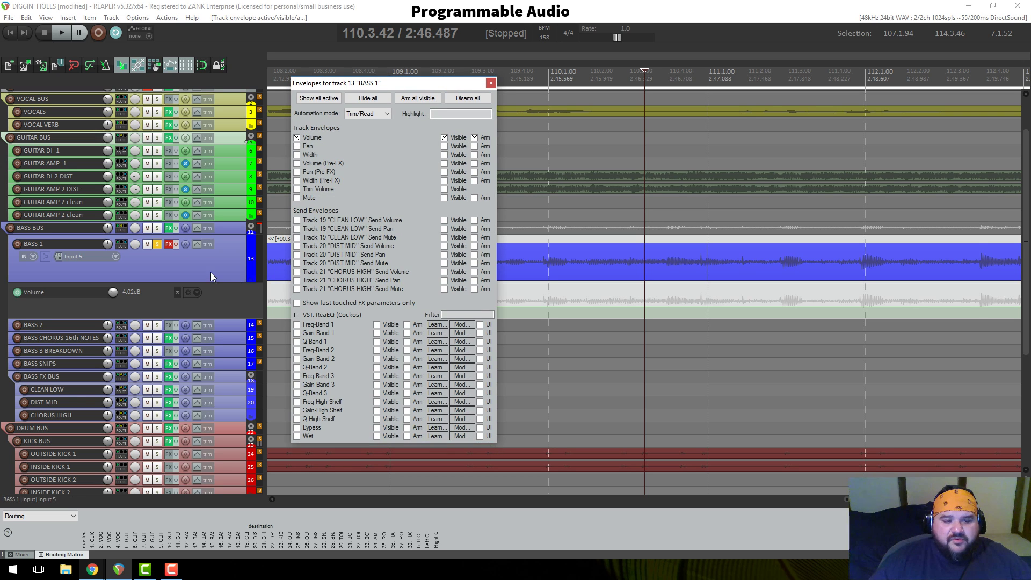
pyautogui.scroll(-3, 211, 273)
pyautogui.moveTo(236, 242); pyautogui.dragTo(226, 337)
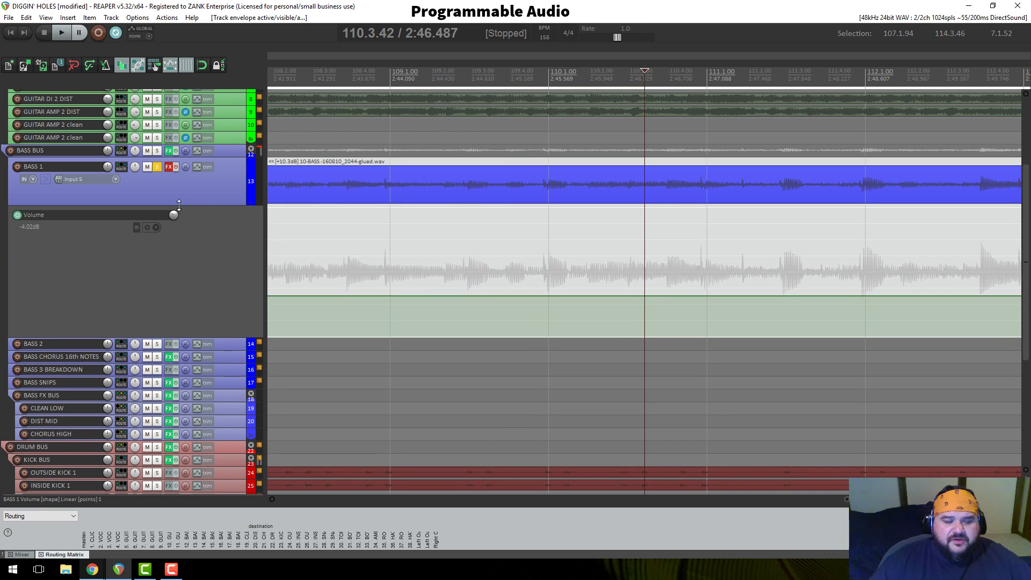
# Step: Deactivate BASS 1's Volume envelope in the envelope window and activate it again
pyautogui.click(198, 169)
pyautogui.moveTo(391, 164); pyautogui.dragTo(433, 101)
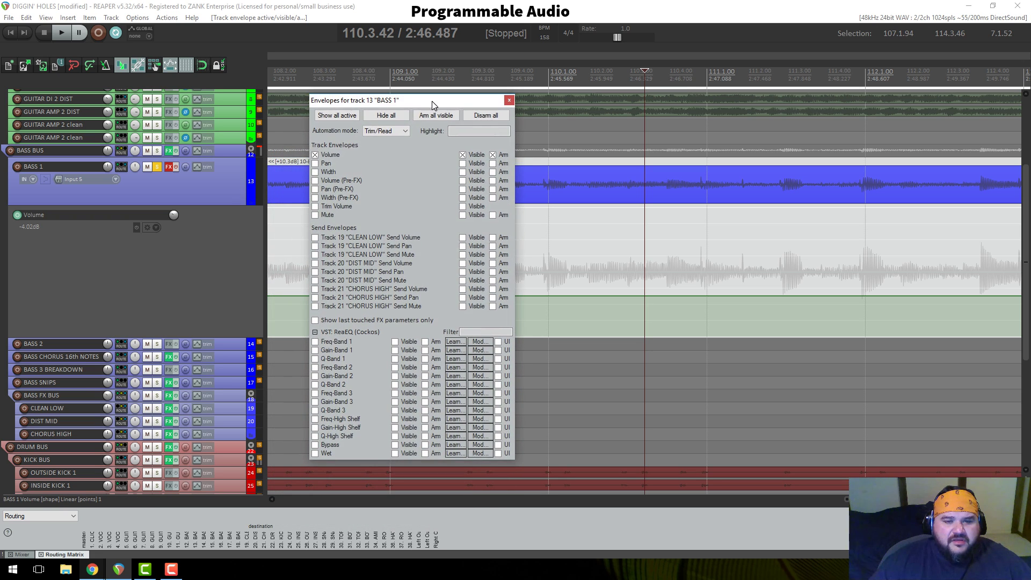
pyautogui.click(315, 155)
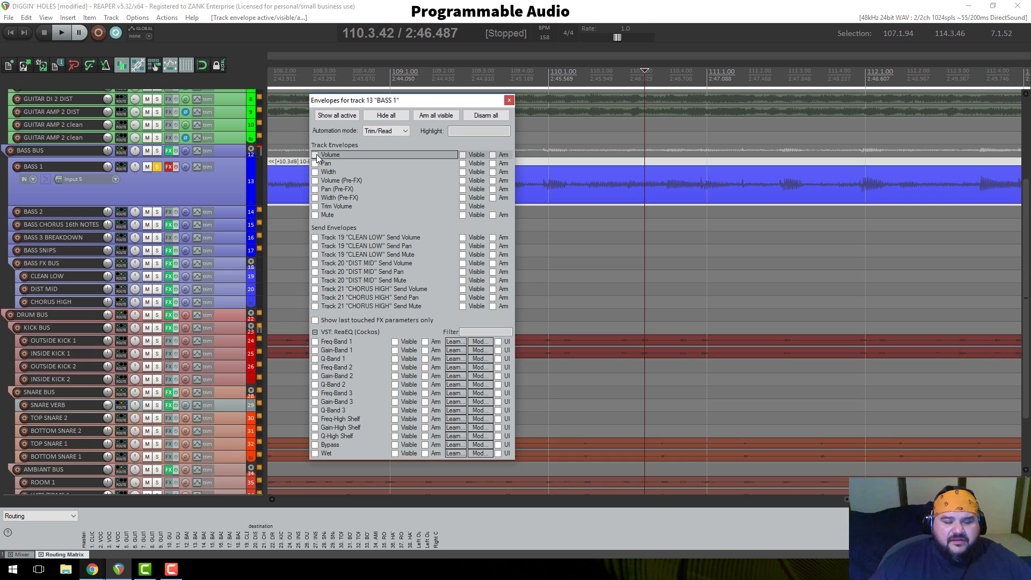
pyautogui.click(315, 155)
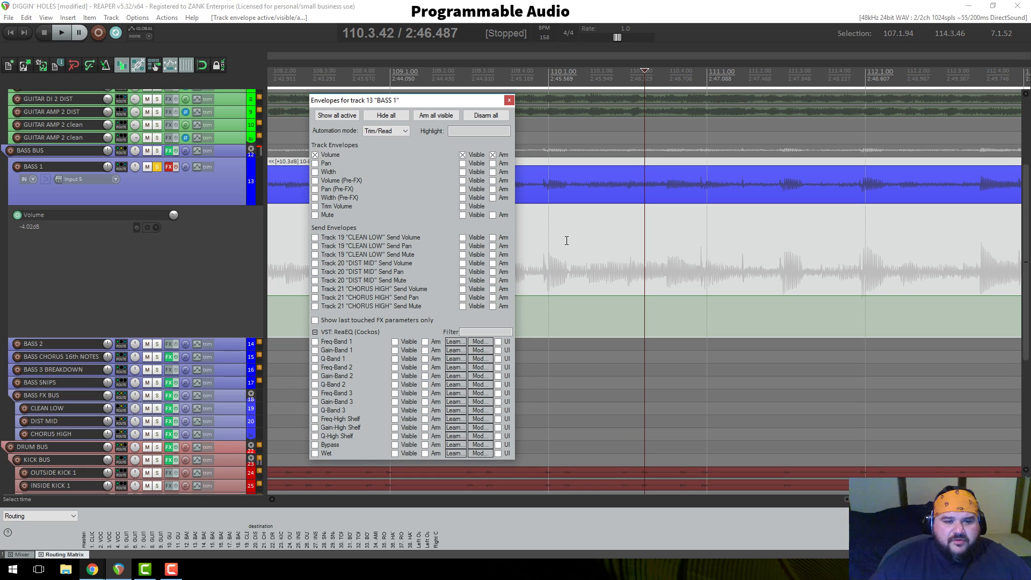
# Step: Toggle record arming on BASS 1's Volume envelope, and hide, restore and hide its lane again
pyautogui.click(18, 215)
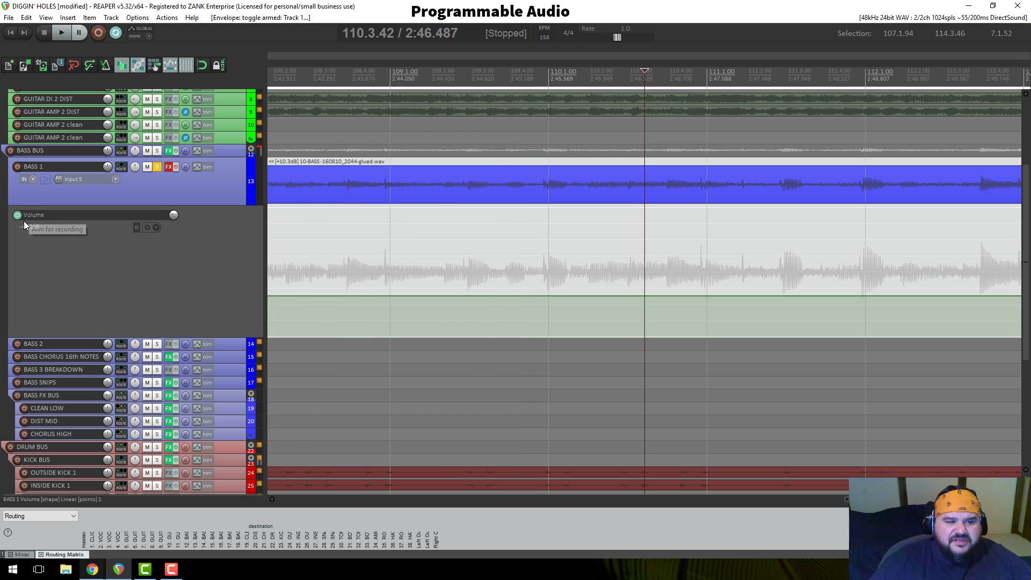
pyautogui.click(138, 228)
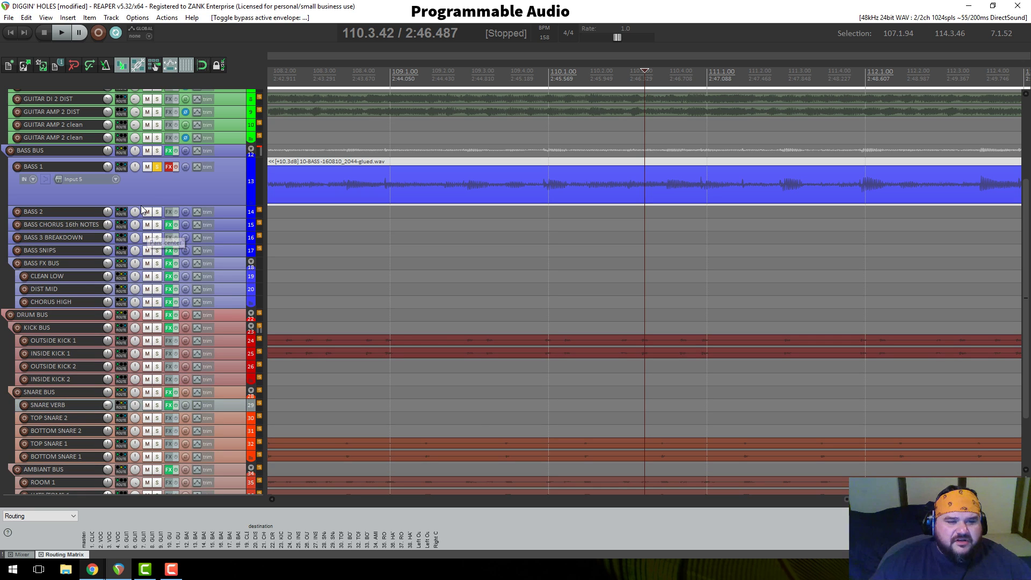
pyautogui.click(201, 166)
pyautogui.click(274, 218)
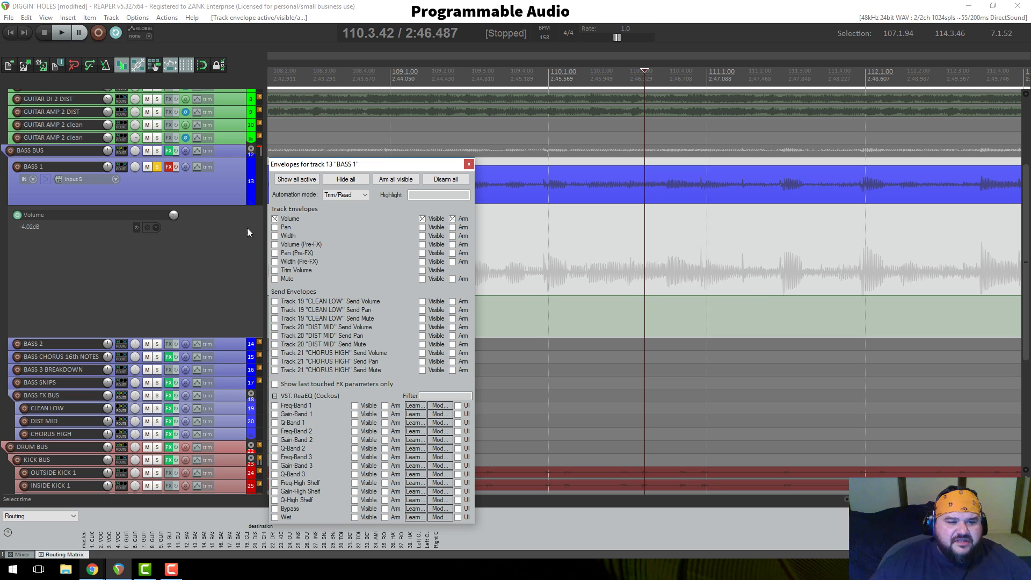
pyautogui.click(138, 227)
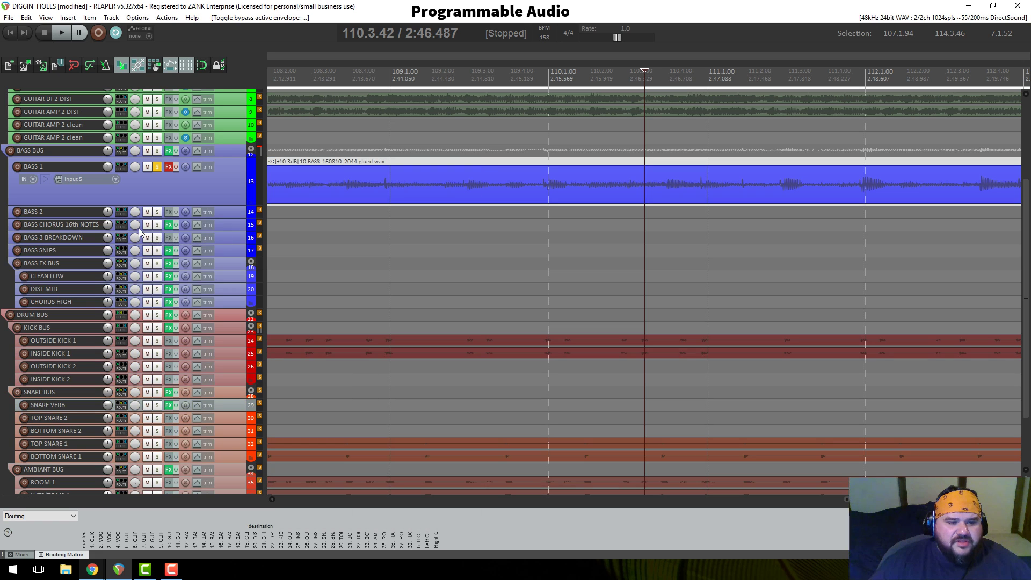
# Step: Activate BASS 1's Volume envelope and trim the whole envelope up to about -0.90 dB
pyautogui.click(197, 167)
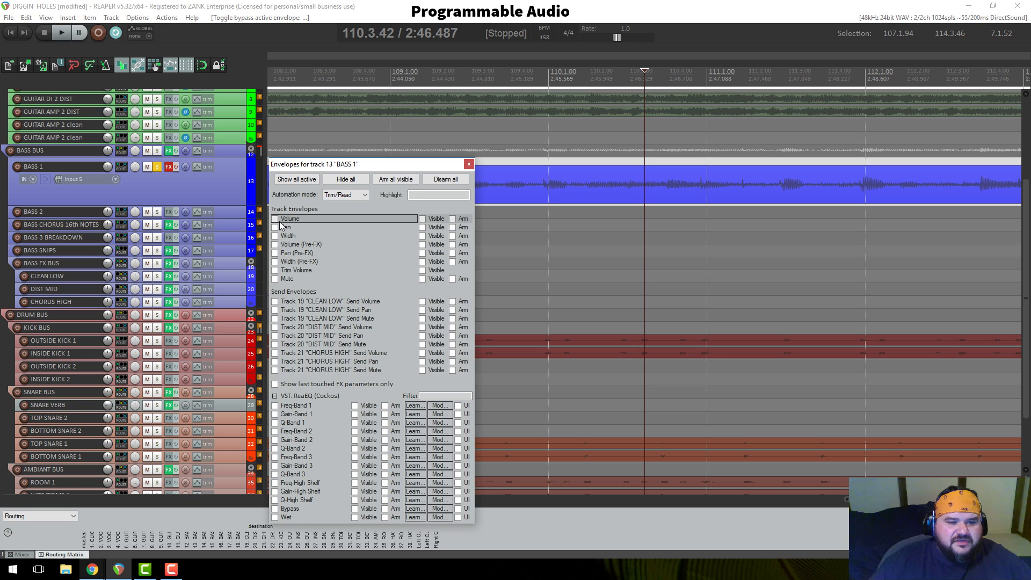
pyautogui.click(280, 220)
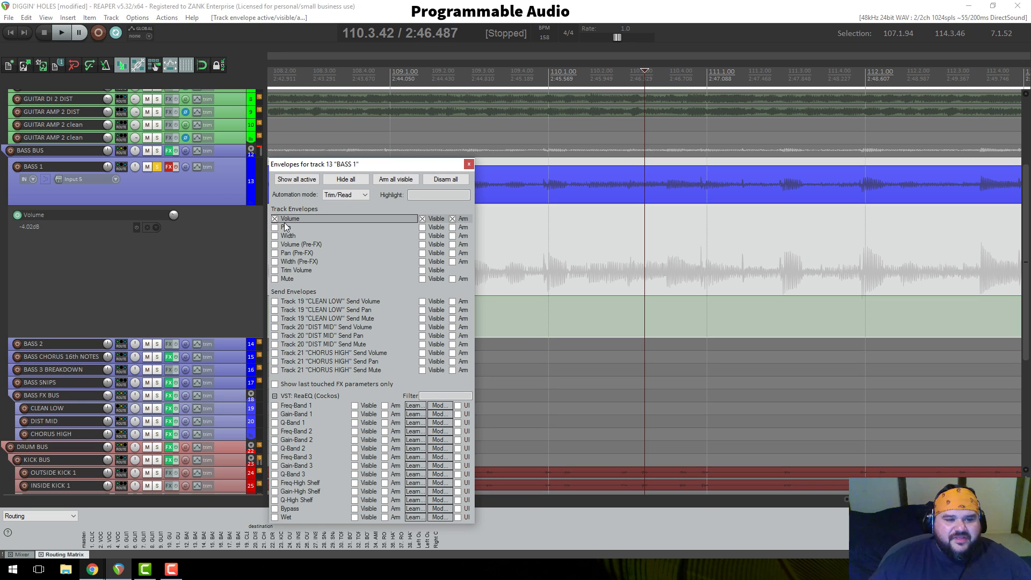
pyautogui.click(174, 217)
pyautogui.scroll(3, 174, 215)
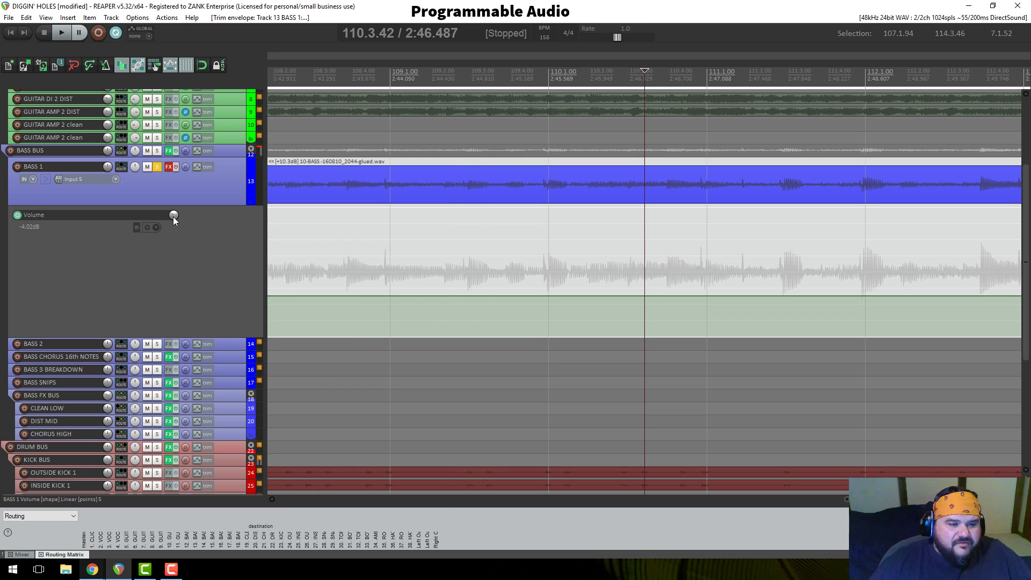
pyautogui.scroll(4, 174, 215)
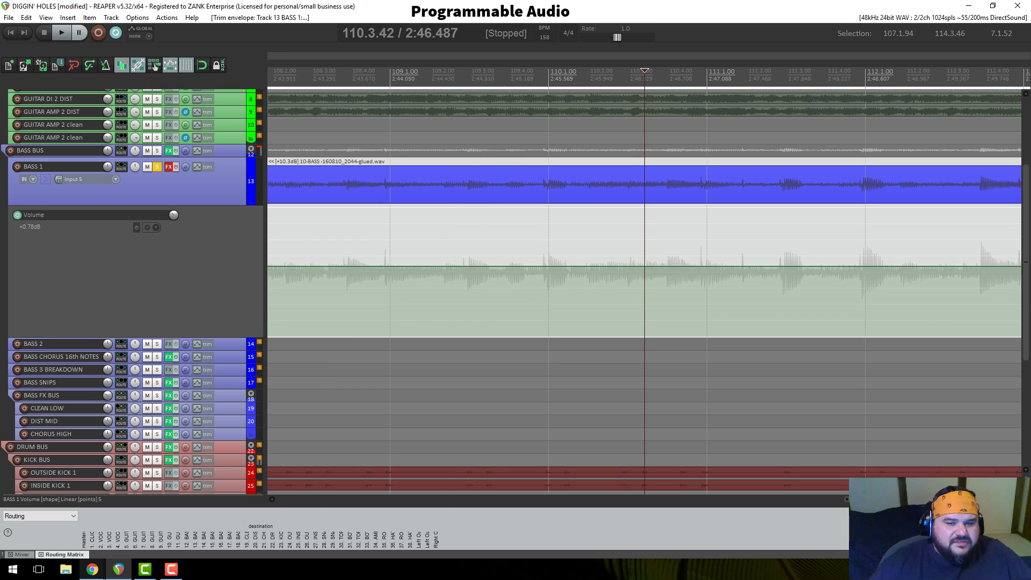
pyautogui.moveTo(173, 215); pyautogui.dragTo(173, 213)
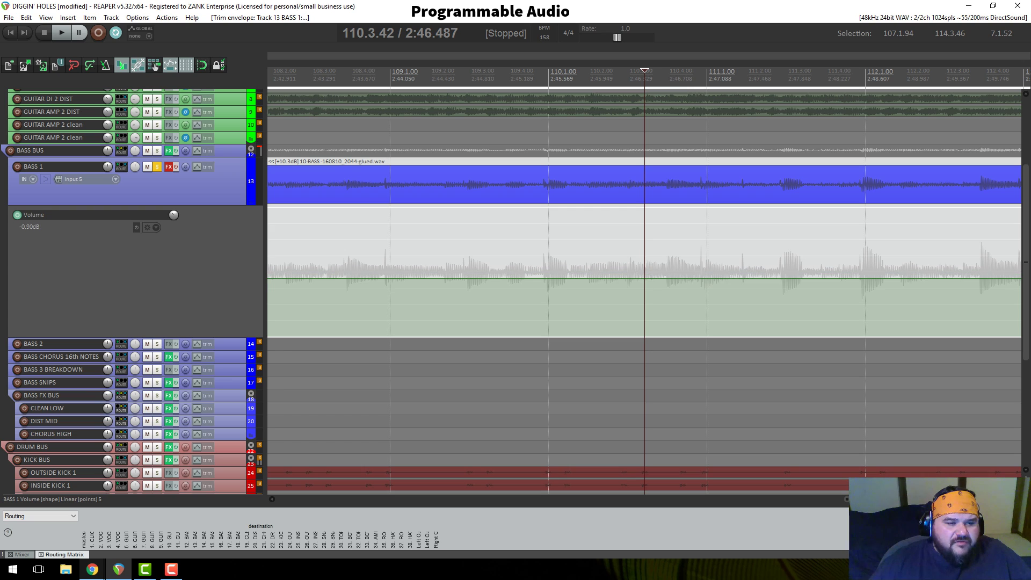
# Step: Move BASS 1's Volume envelope onto the media lane and enlarge the track's height to fill most of the arrange view
pyautogui.click(158, 226)
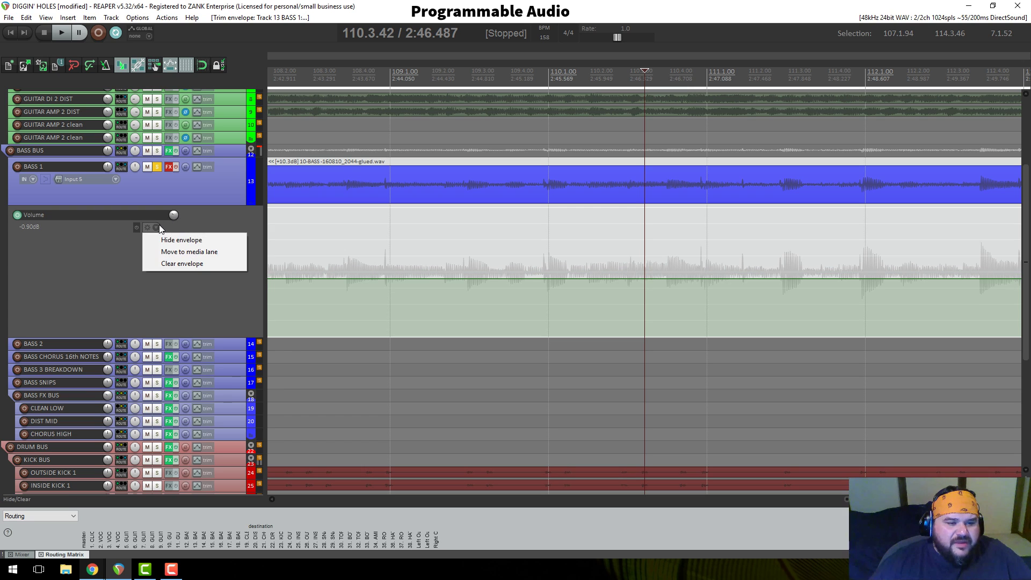
pyautogui.click(190, 251)
pyautogui.moveTo(235, 235); pyautogui.dragTo(232, 444)
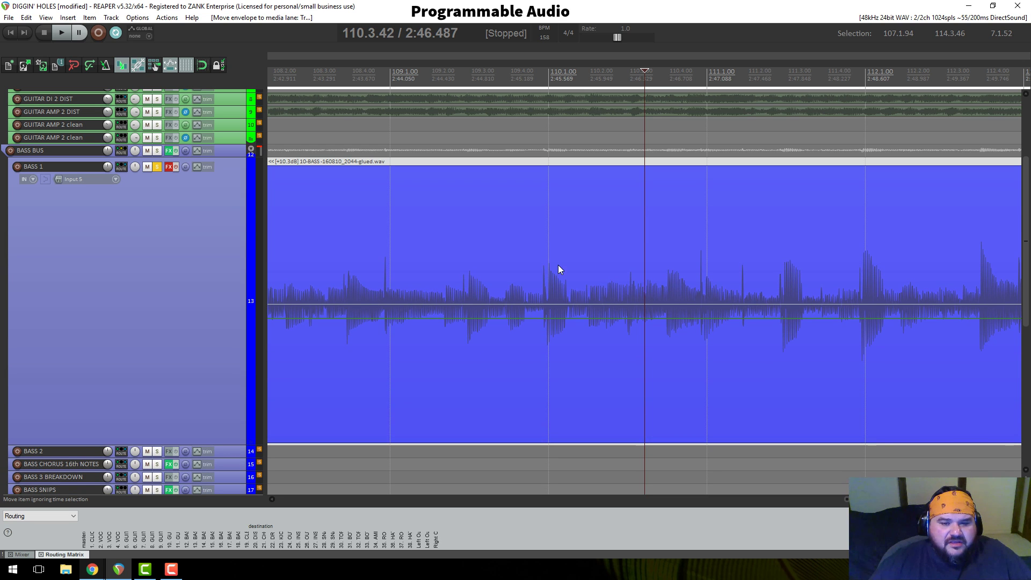
# Step: Audition BASS 1 from the middle of bar 110 and again from just before bar 111 to locate the sharp peak
pyautogui.scroll(8, 700, 283)
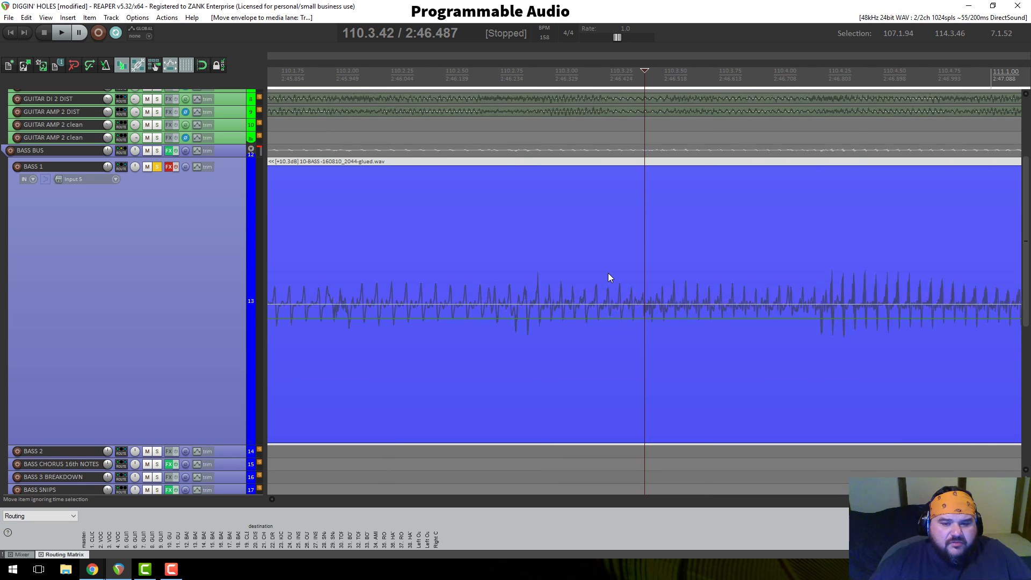
pyautogui.scroll(-8, 609, 277)
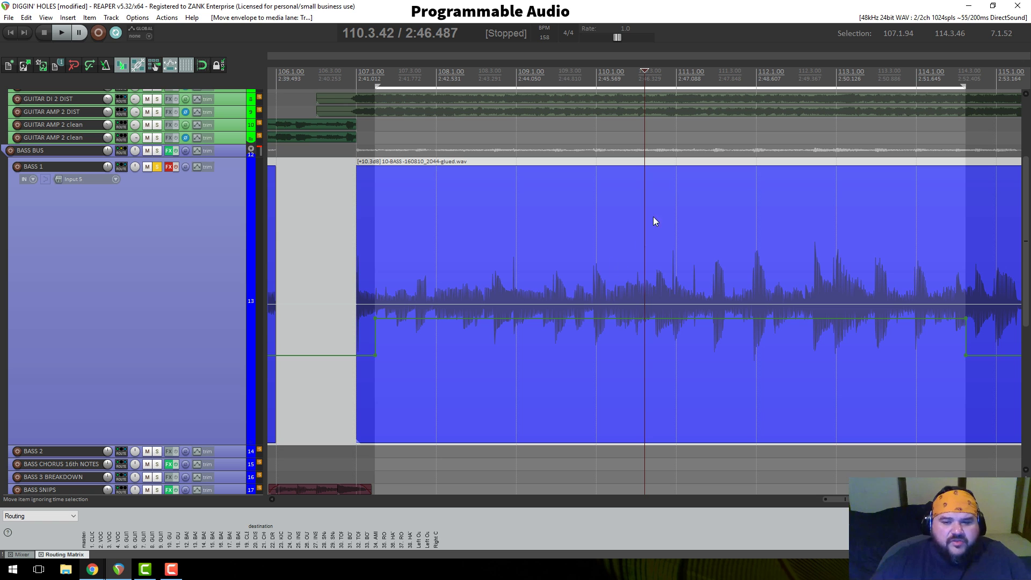
pyautogui.scroll(3, 648, 223)
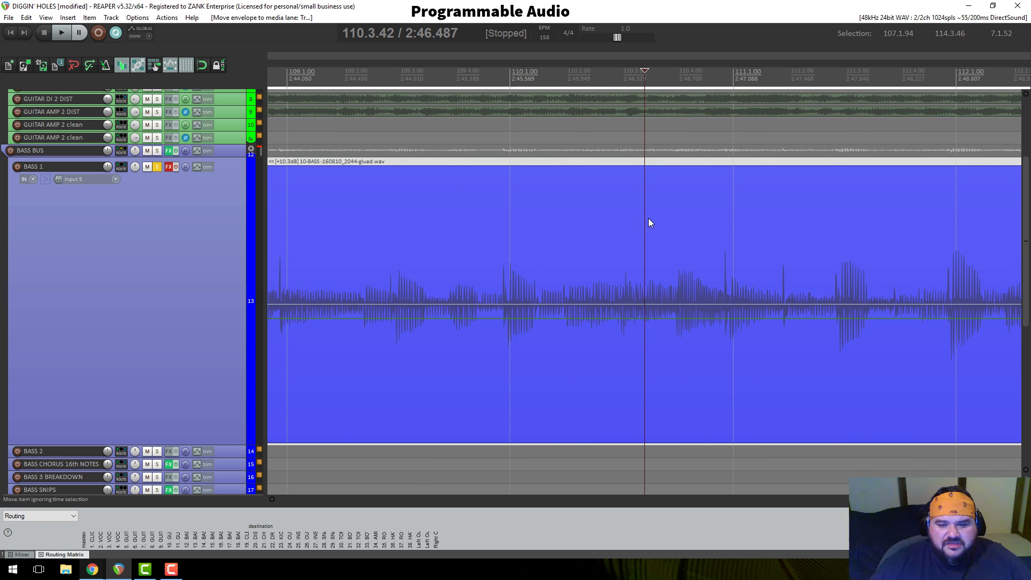
pyautogui.click(605, 81)
pyautogui.press('space')
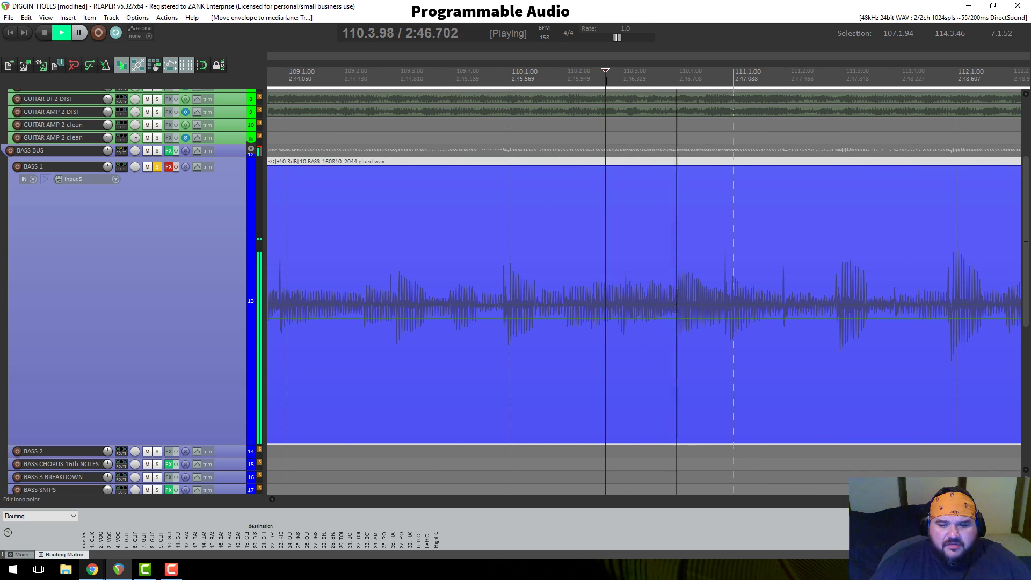
pyautogui.press('space')
pyautogui.click(720, 134)
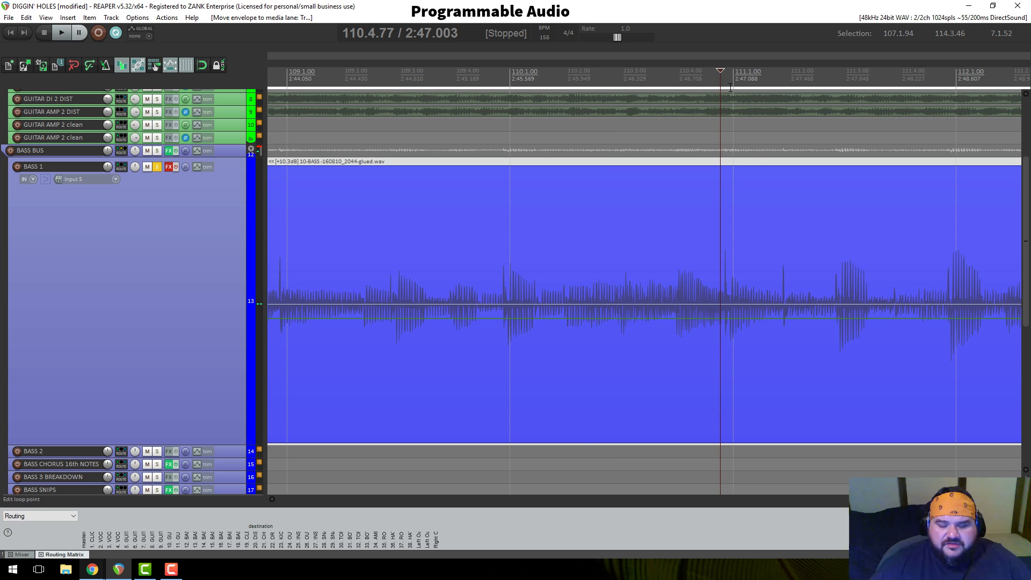
pyautogui.press('space')
pyautogui.press('space')
# Step: Select the BASS 1 item with the edit cursor on the sharp peak at about 110.4.85, and audition it
pyautogui.scroll(7, 713, 280)
pyautogui.click(709, 276)
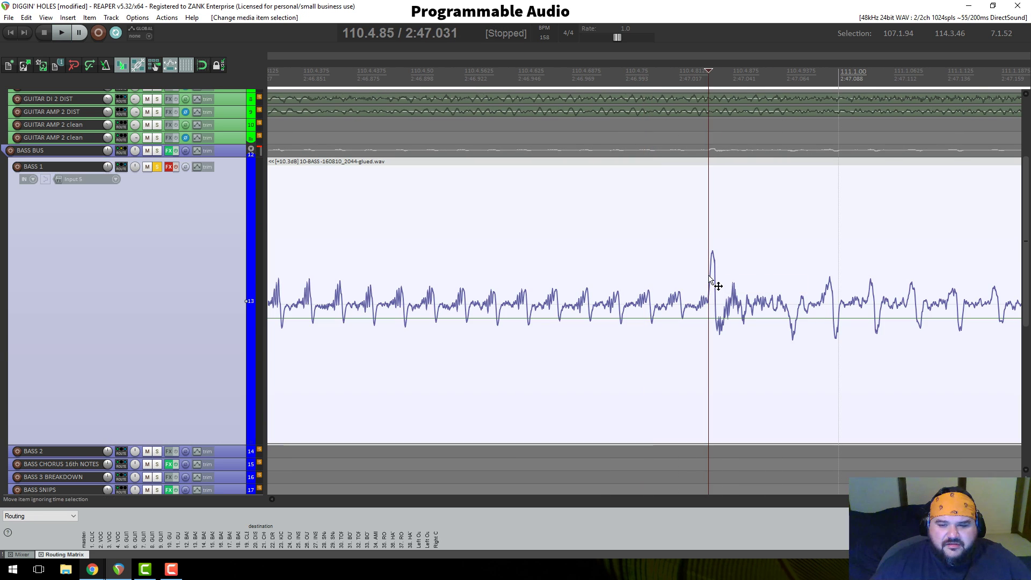
pyautogui.press('space')
pyautogui.press('space')
pyautogui.scroll(-2, 713, 283)
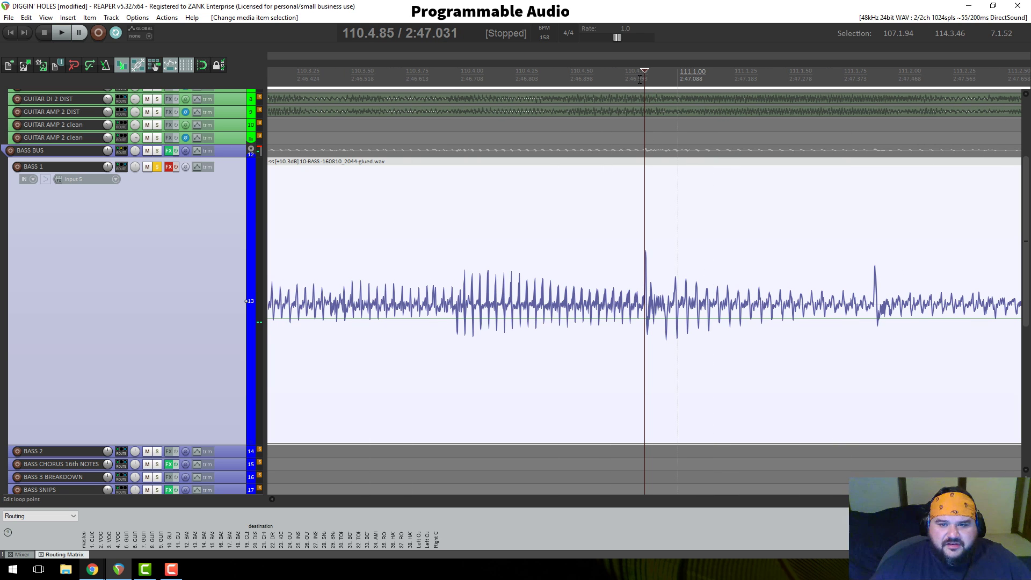
# Step: Make a short time selection around the peak, widen it to about 110.4.80–110.4.93, and audition it
pyautogui.moveTo(639, 80); pyautogui.dragTo(650, 80)
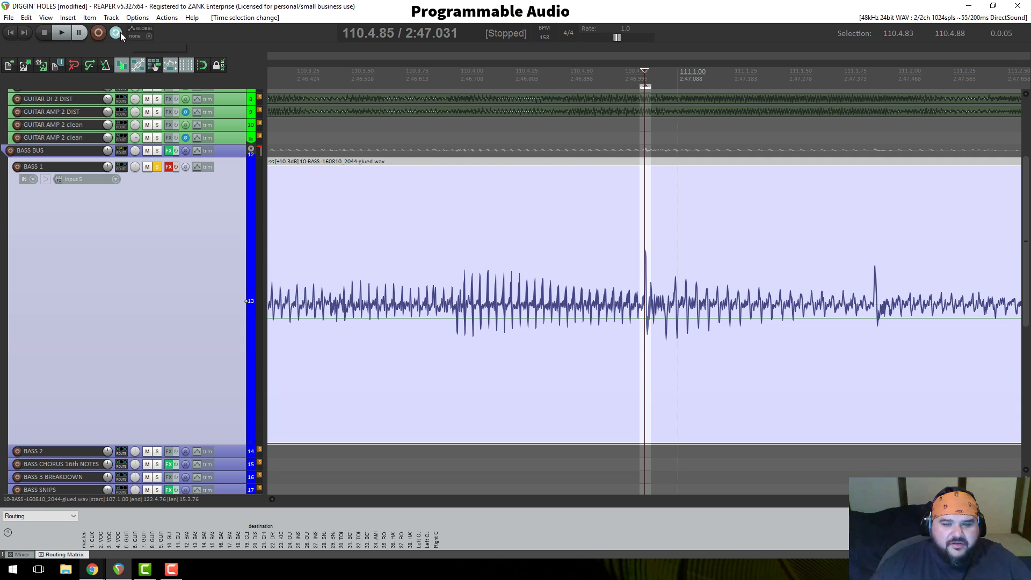
pyautogui.press('space')
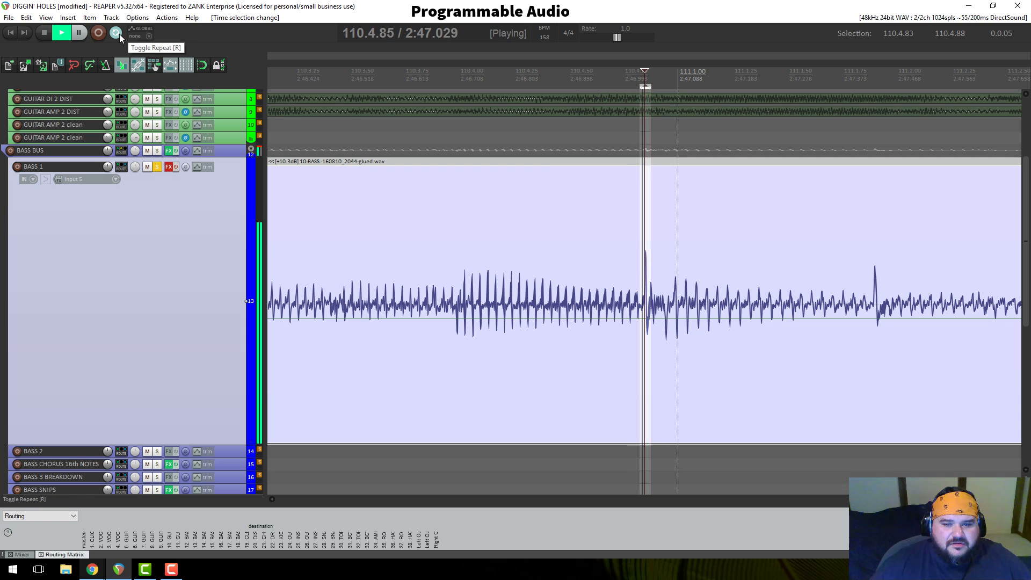
pyautogui.press('space')
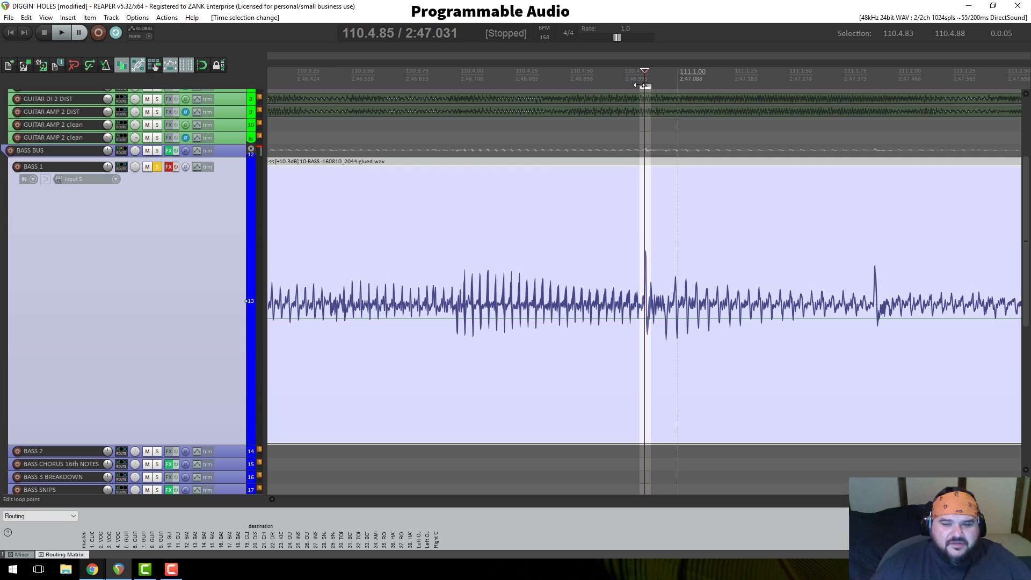
pyautogui.moveTo(639, 86); pyautogui.dragTo(663, 84)
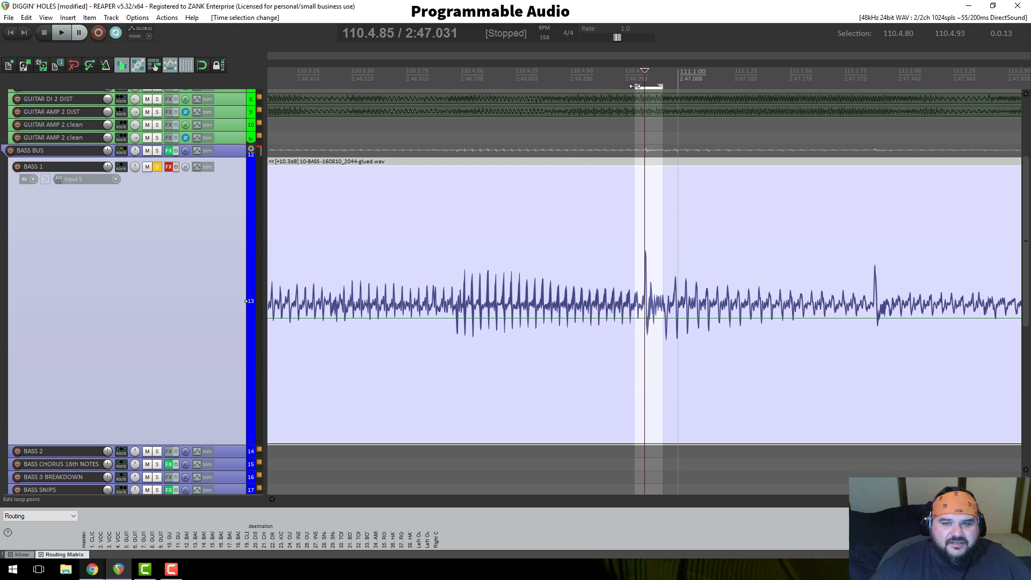
pyautogui.click(637, 78)
pyautogui.press('space')
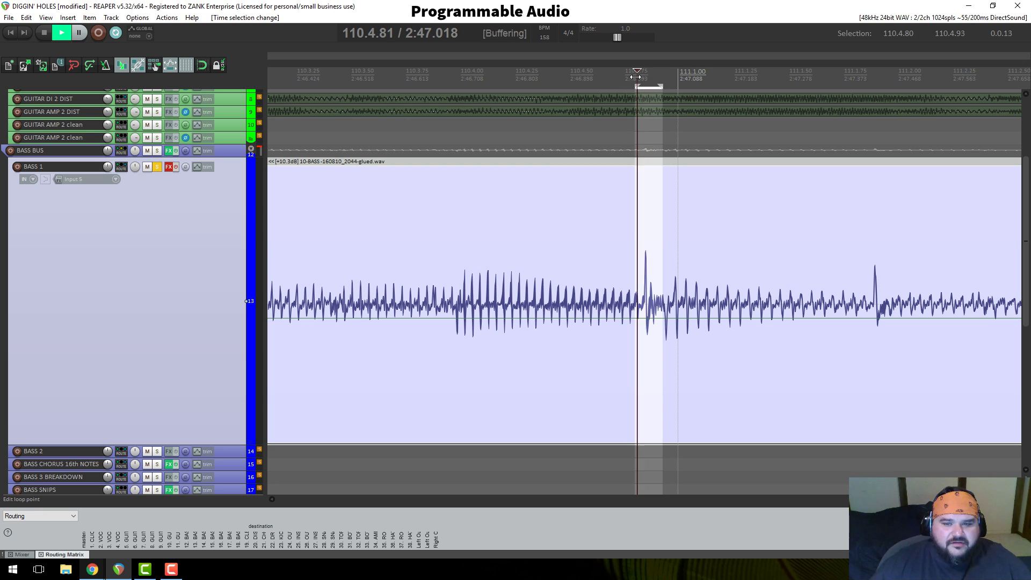
pyautogui.press('space')
# Step: Extend the time selection's end to about 111.1.88, just before the next peak, and audition the section
pyautogui.moveTo(663, 85); pyautogui.dragTo(873, 86)
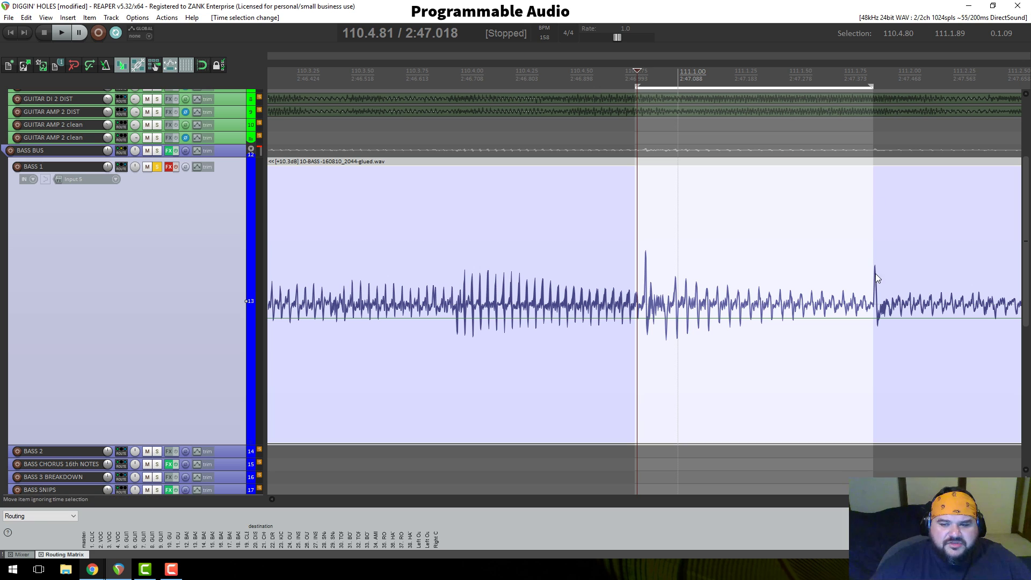
pyautogui.press('space')
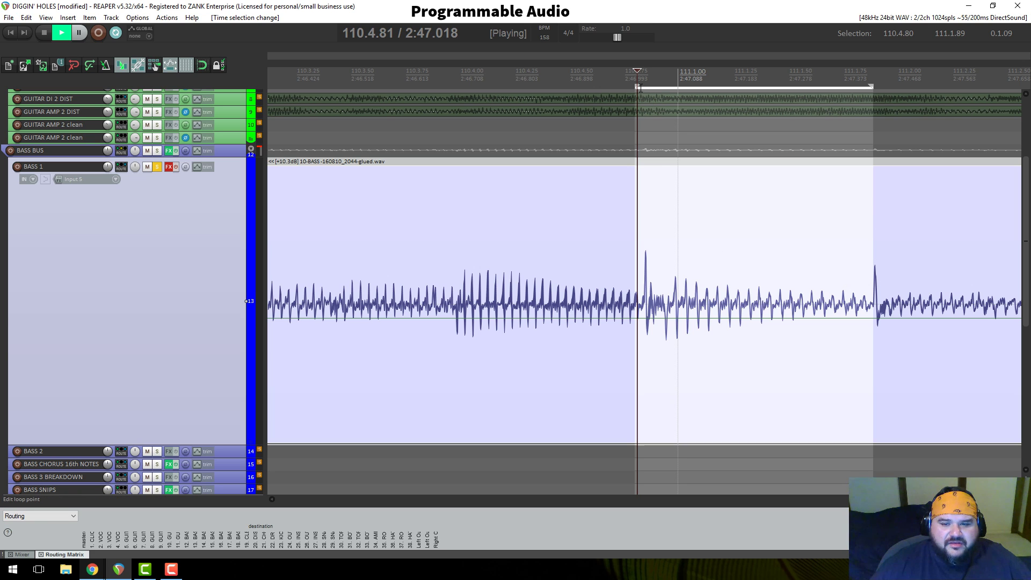
pyautogui.press('space')
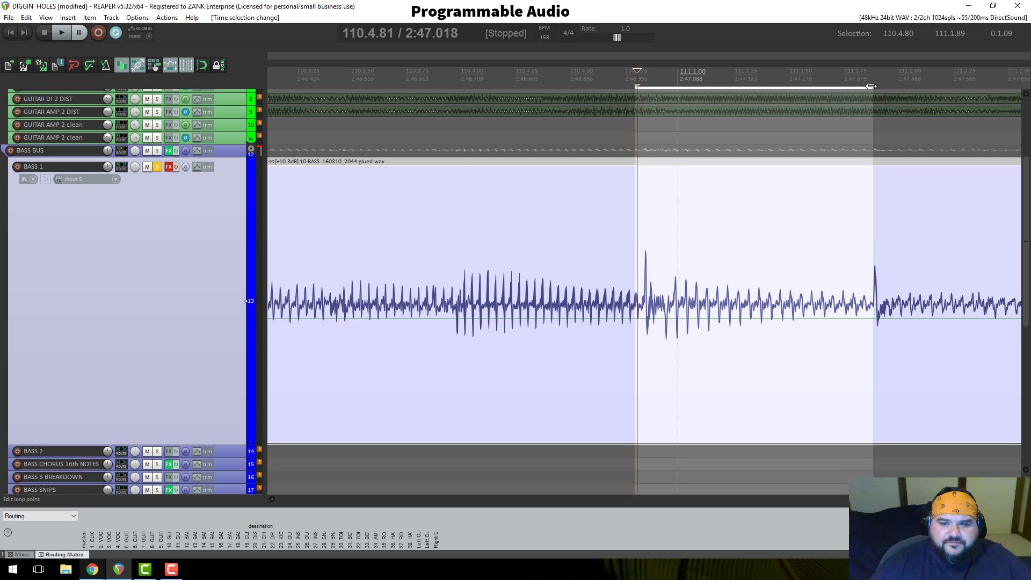
pyautogui.moveTo(870, 86); pyautogui.dragTo(871, 113)
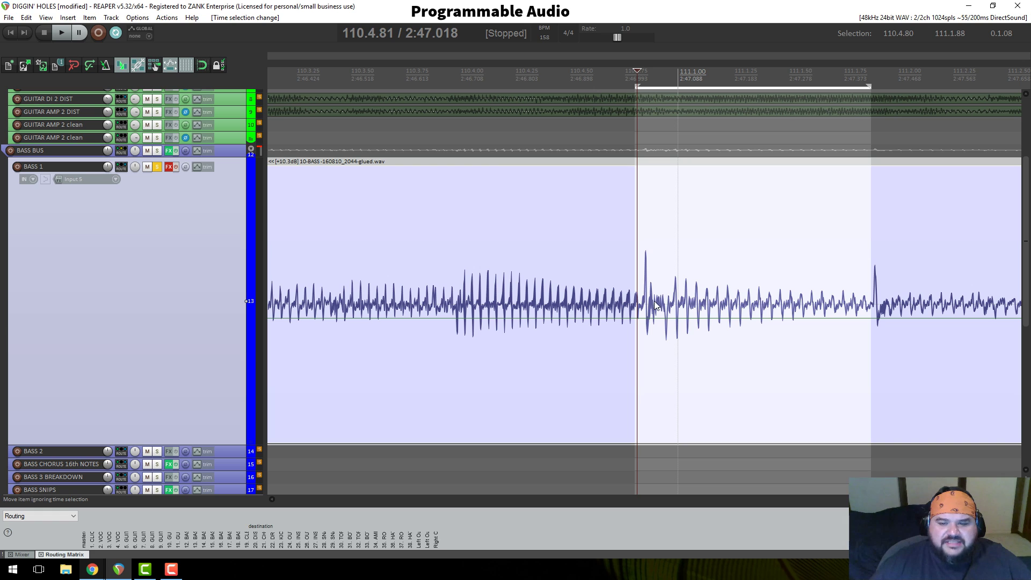
# Step: Place the edit cursor at about 110.4.84, just before the peak, and inspect the waveform around it closely
pyautogui.scroll(-2, 757, 279)
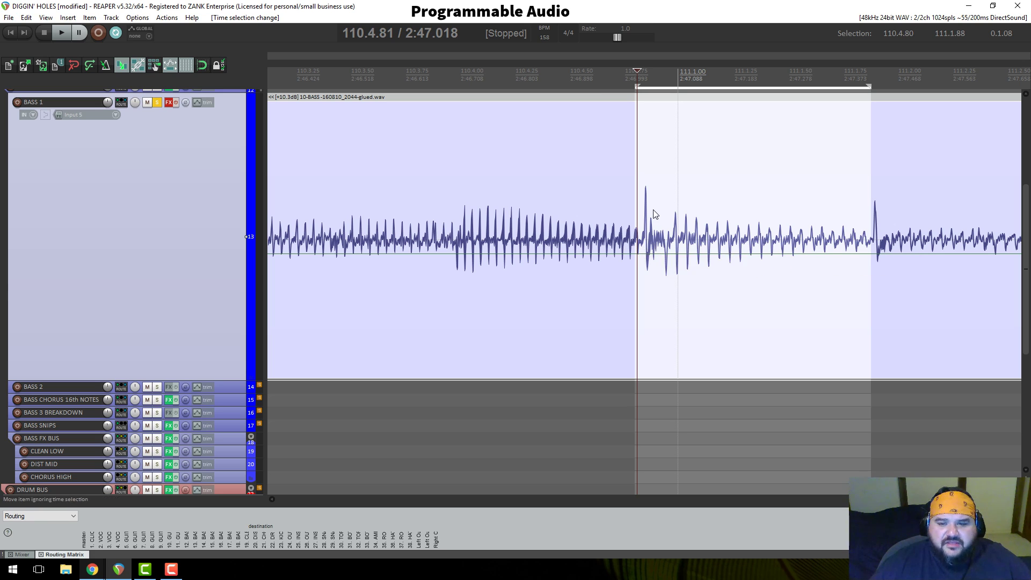
pyautogui.click(642, 73)
pyautogui.scroll(4, 651, 124)
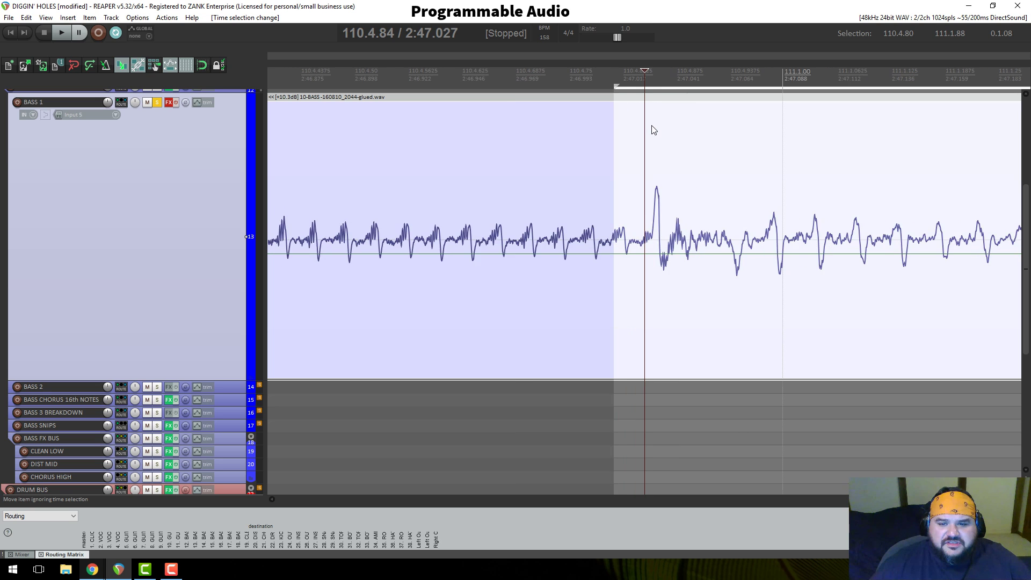
pyautogui.scroll(3, 653, 132)
pyautogui.scroll(-2, 659, 139)
pyautogui.scroll(-3, 685, 231)
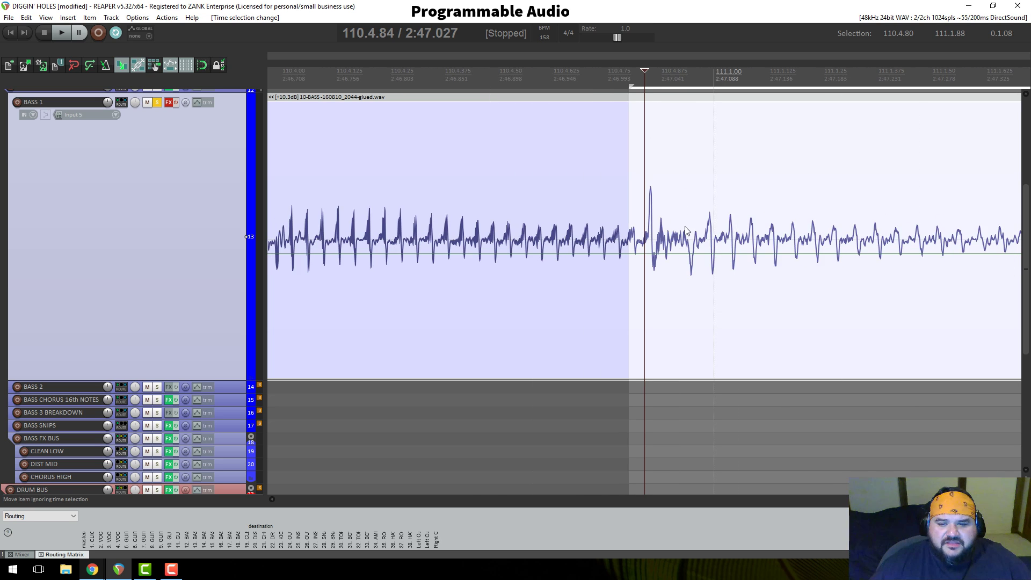
pyautogui.scroll(2, 685, 231)
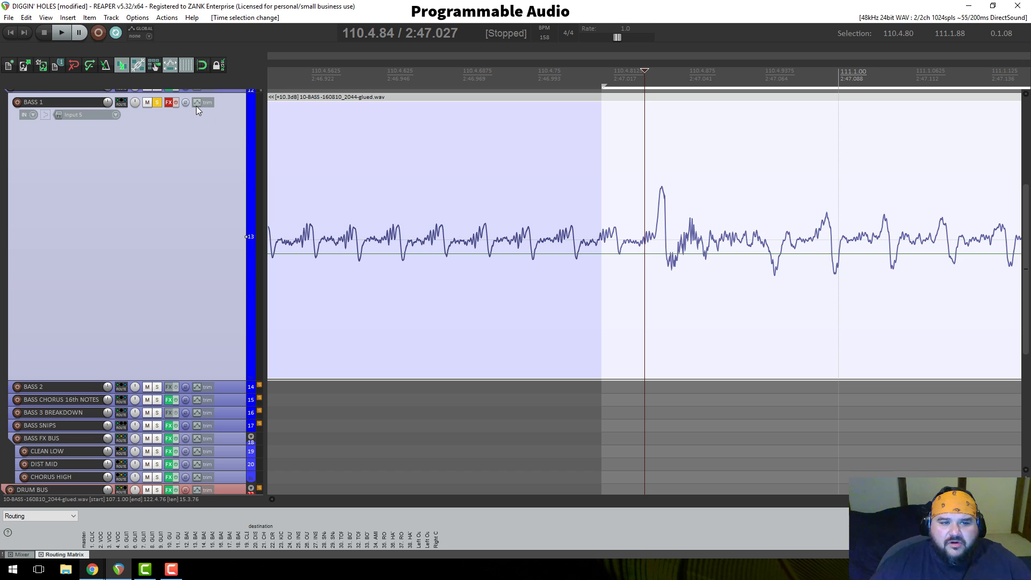
pyautogui.click(116, 115)
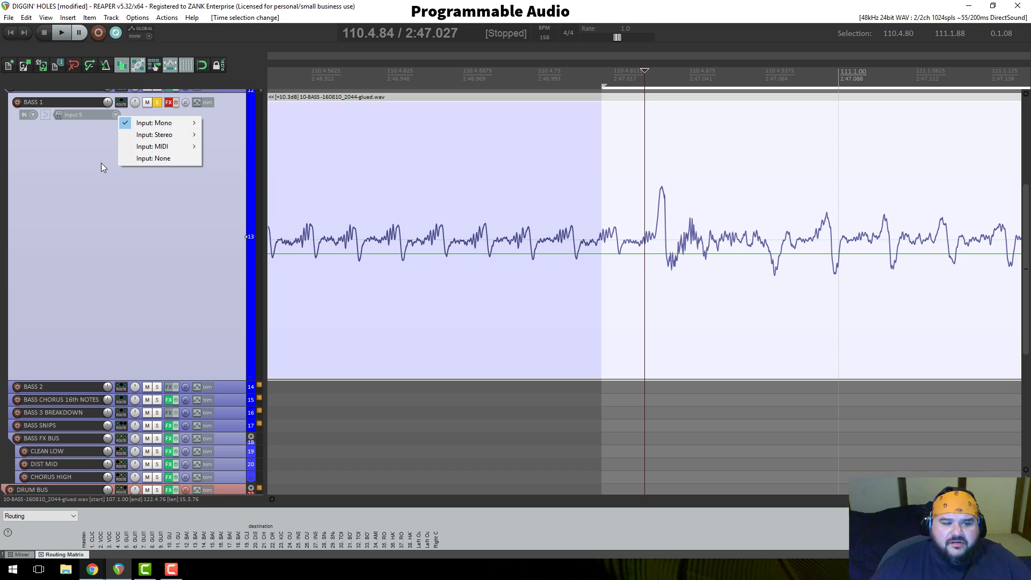
pyautogui.click(125, 173)
pyautogui.click(197, 104)
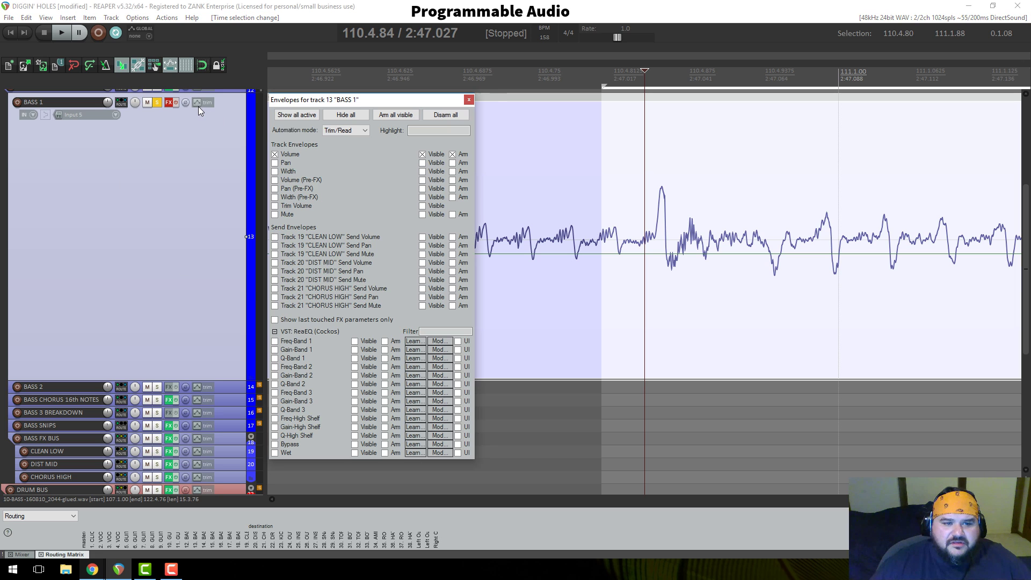
pyautogui.click(119, 117)
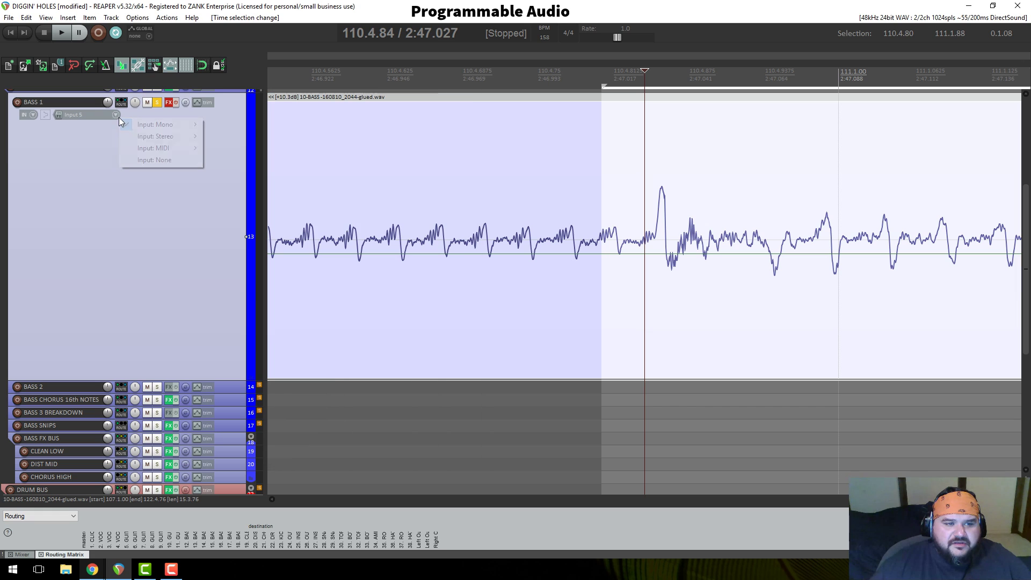
pyautogui.click(130, 112)
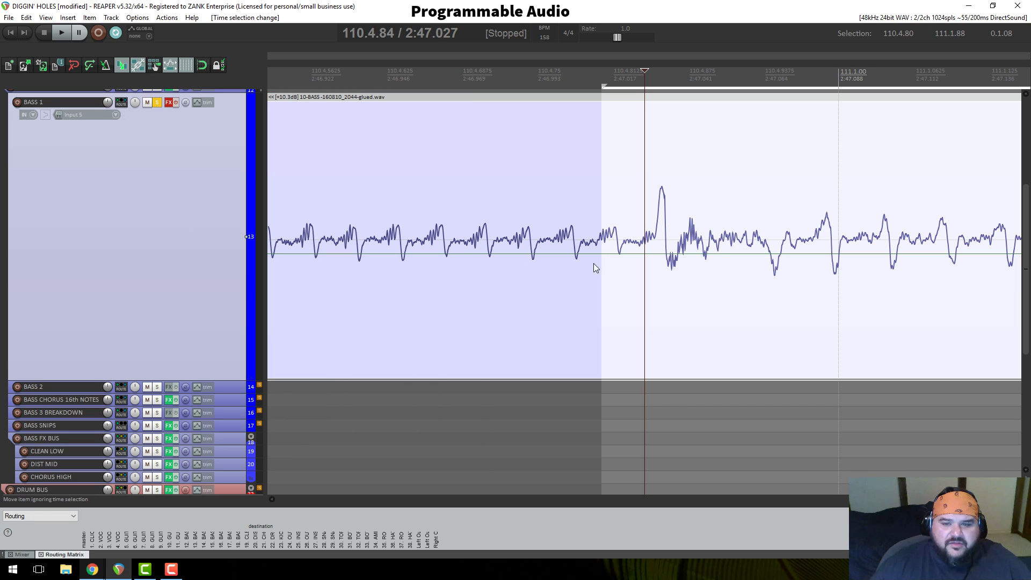
# Step: Show BASS 1's Volume envelope in its own lane and move it back onto the media lane
pyautogui.rightClick(623, 255)
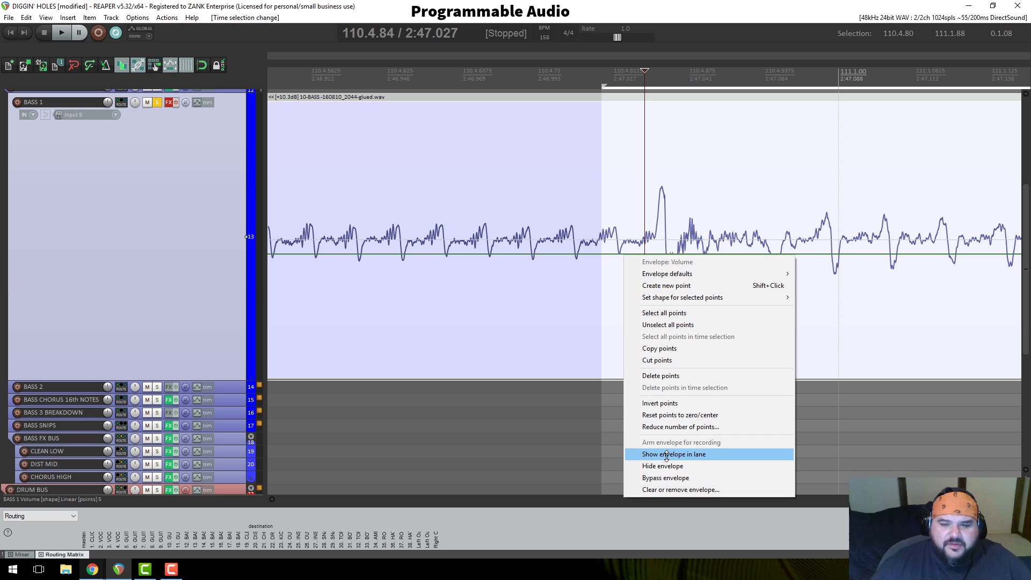
pyautogui.click(666, 455)
pyautogui.scroll(-3, 251, 355)
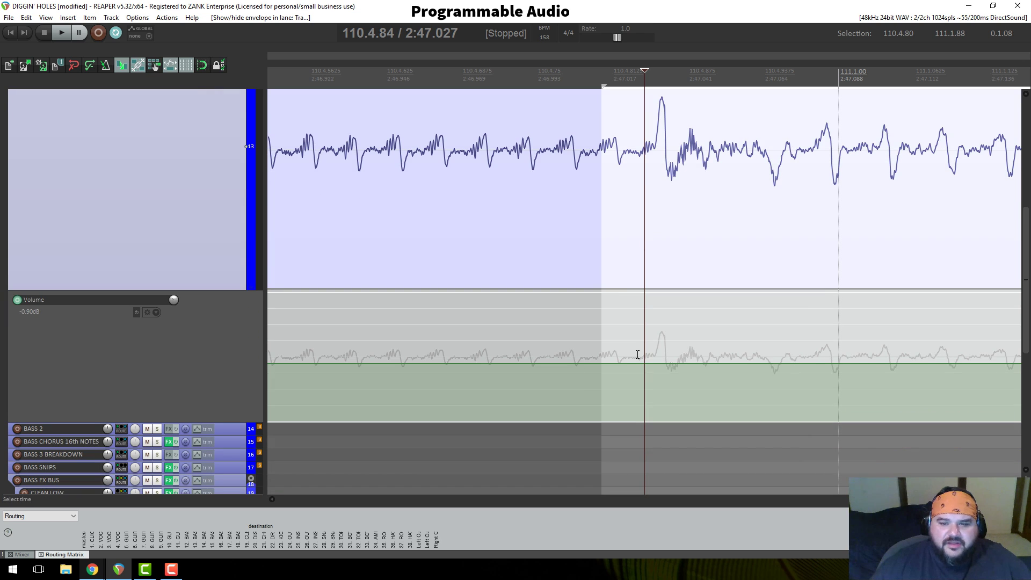
pyautogui.click(156, 312)
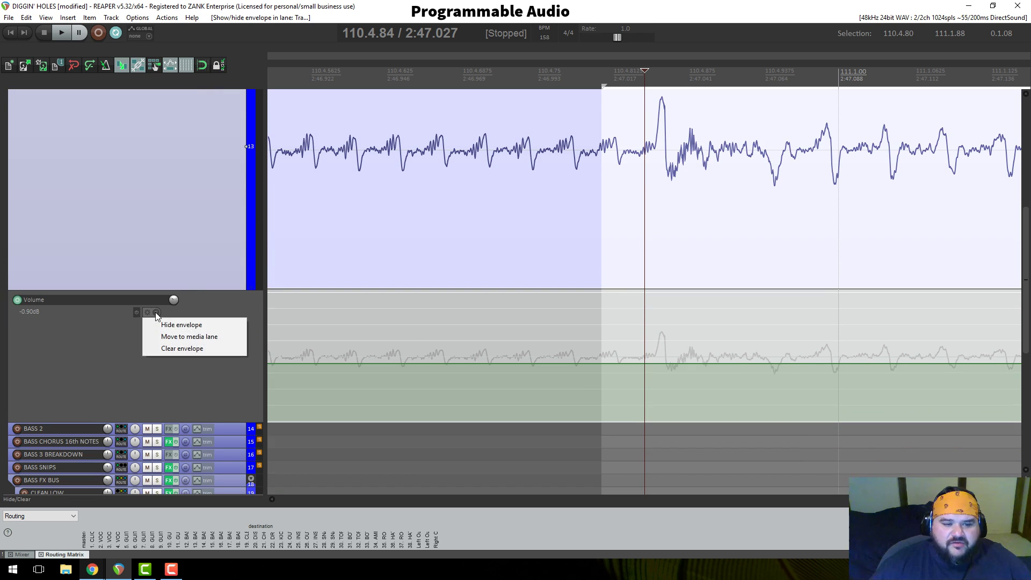
pyautogui.click(173, 338)
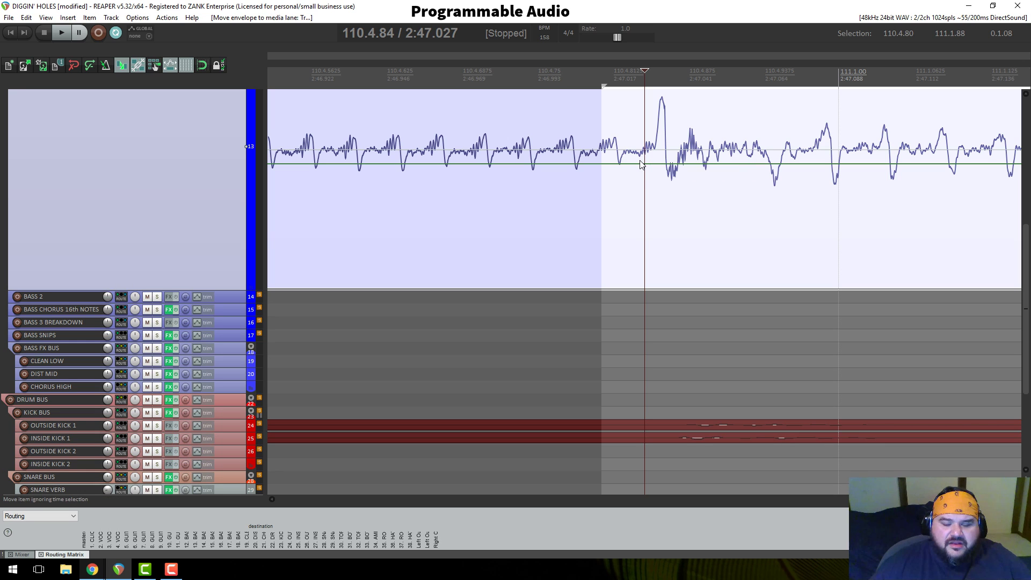
# Step: Show BASS 1's Volume envelope in its own lane and place the edit cursor at about 110.4.85, at the peak's rising edge
pyautogui.rightClick(632, 162)
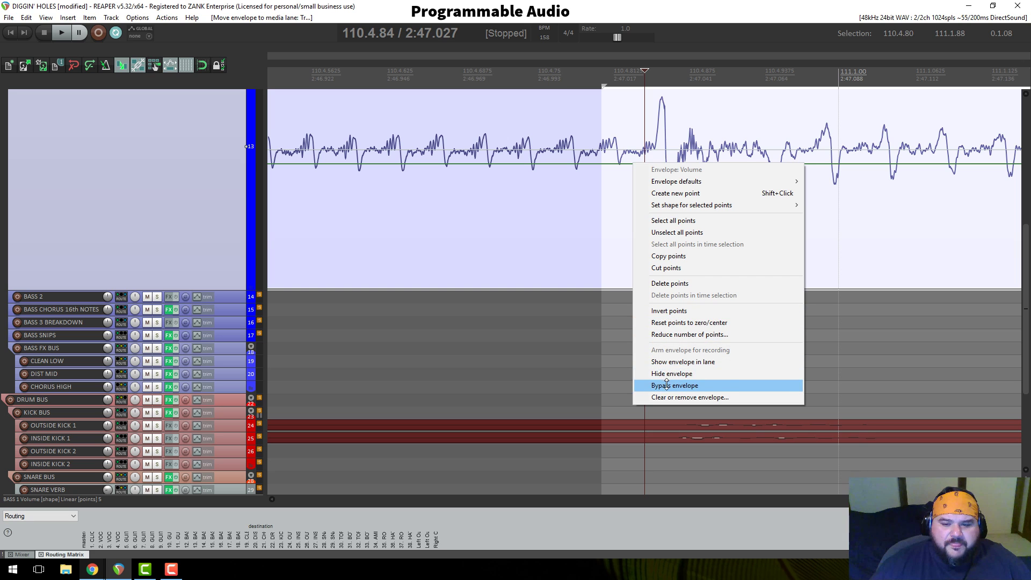
pyautogui.click(666, 361)
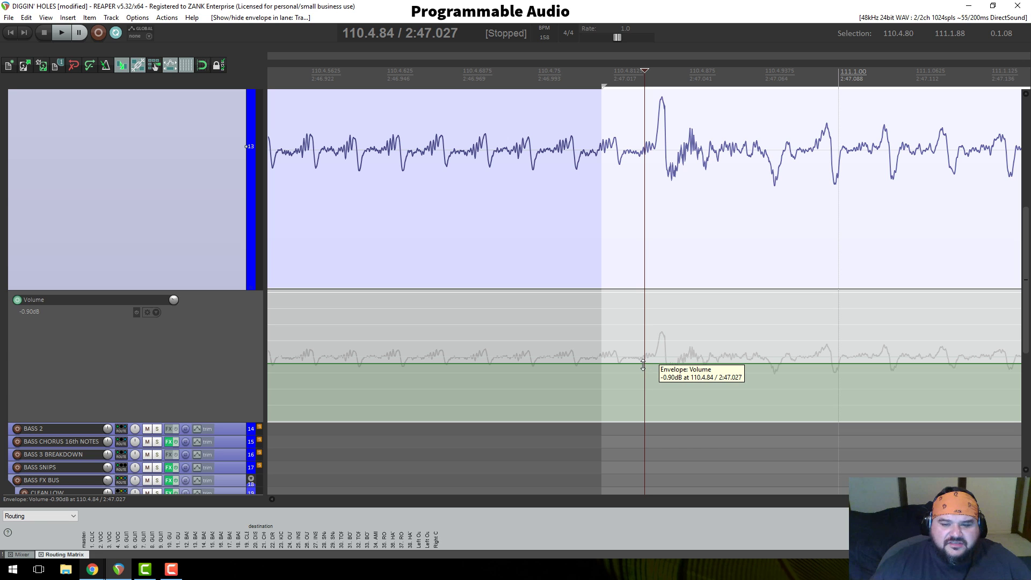
pyautogui.click(658, 90)
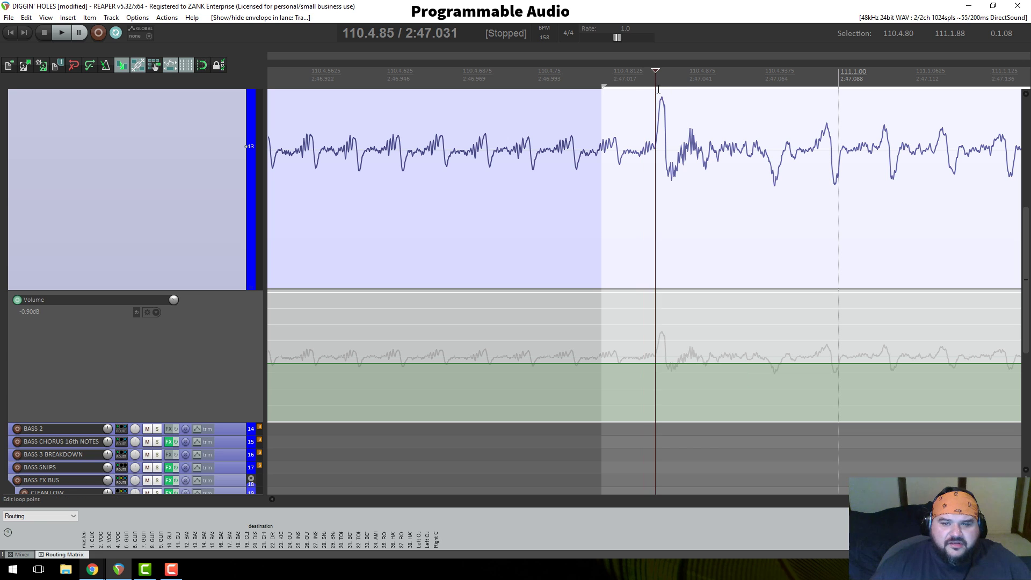
pyautogui.scroll(4, 305, 289)
pyautogui.scroll(-3, 305, 289)
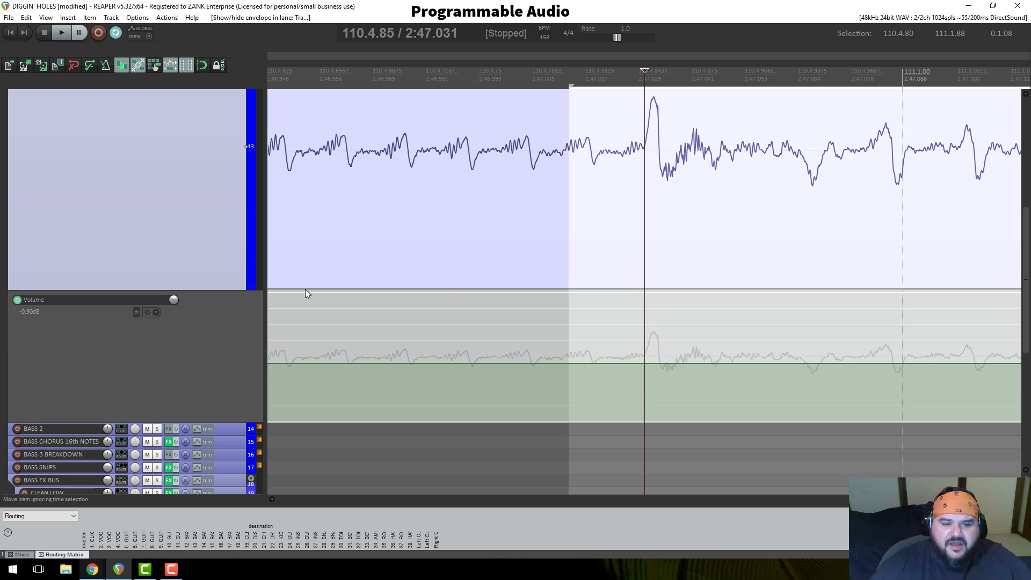
# Step: Move BASS 1's Volume envelope from its separate lane back onto the media lane
pyautogui.click(157, 313)
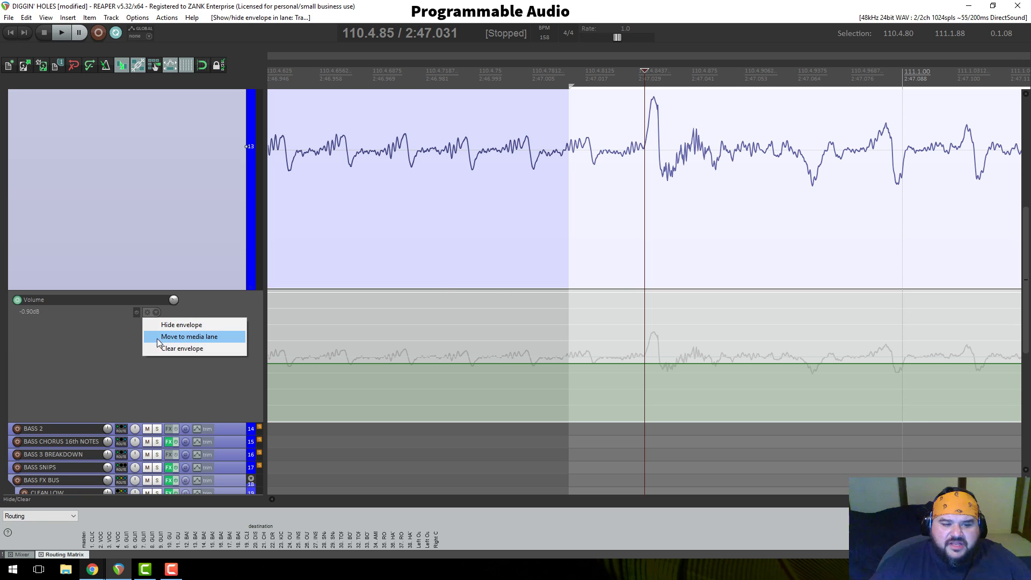
pyautogui.click(160, 337)
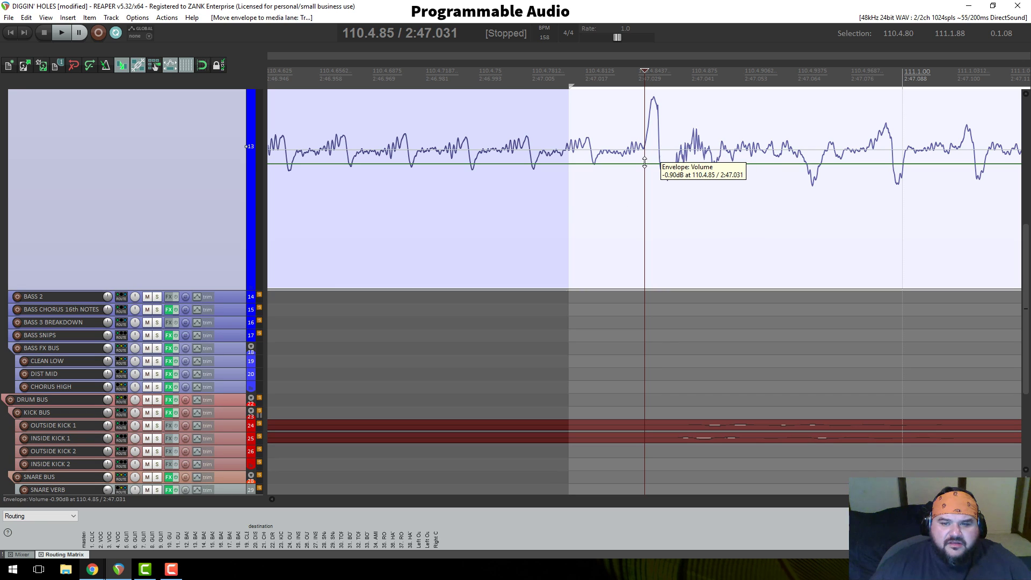
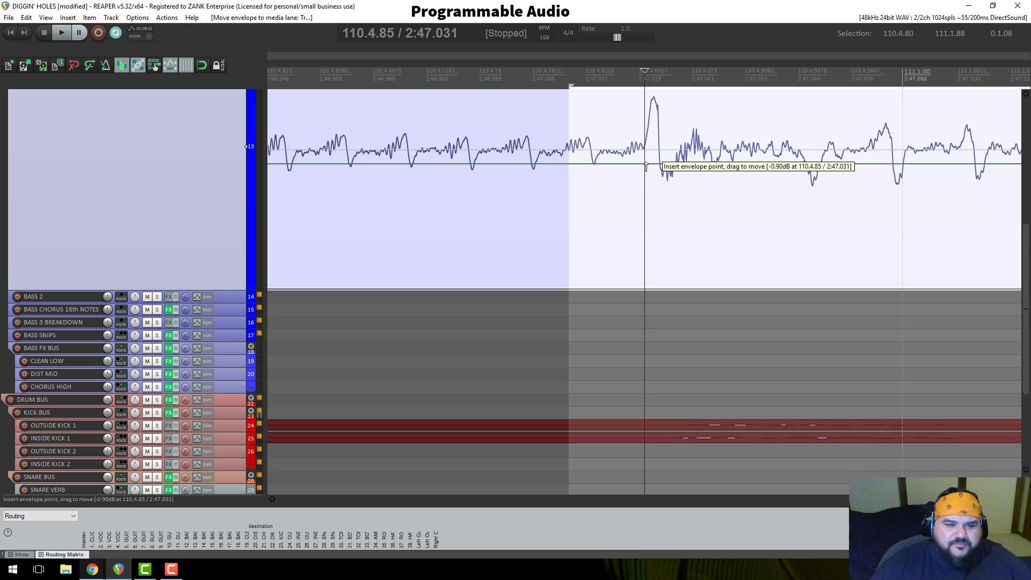
pyautogui.scroll(1, 184, 160)
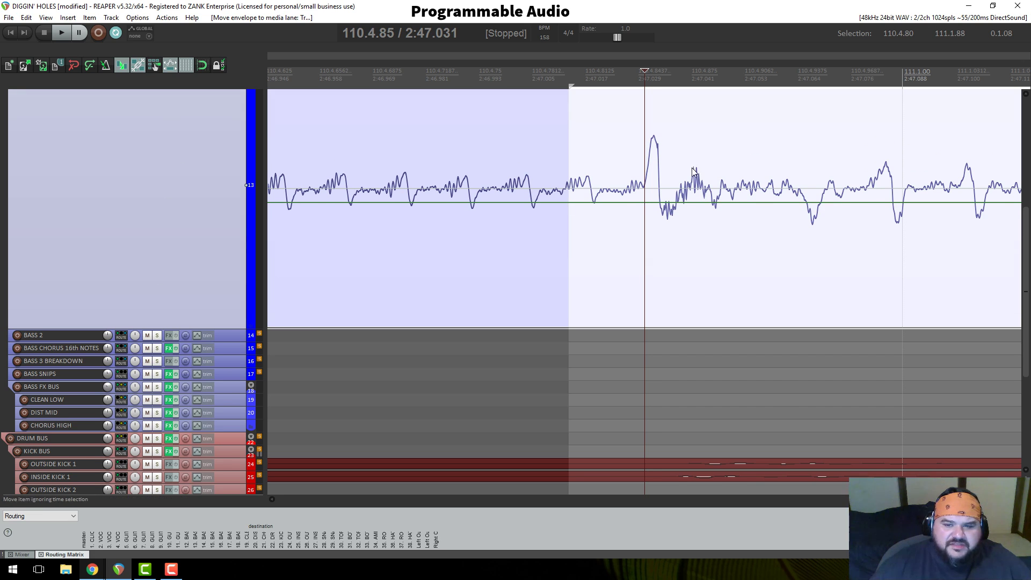
# Step: Show the Volume envelope in its own lane, try adding points at the time selection's edges with its trim control, and undo the points
pyautogui.rightClick(647, 202)
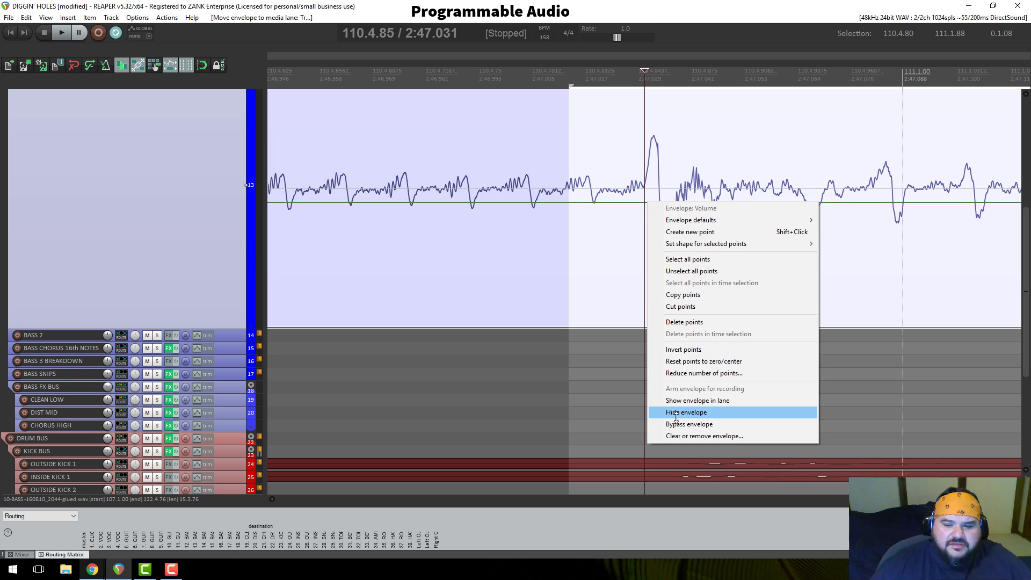
pyautogui.click(685, 399)
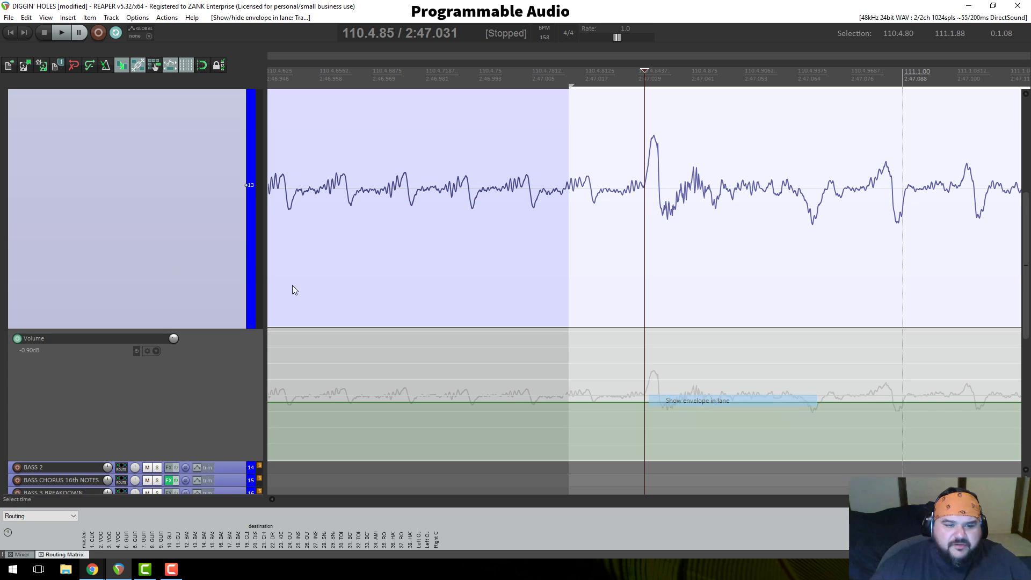
pyautogui.click(175, 339)
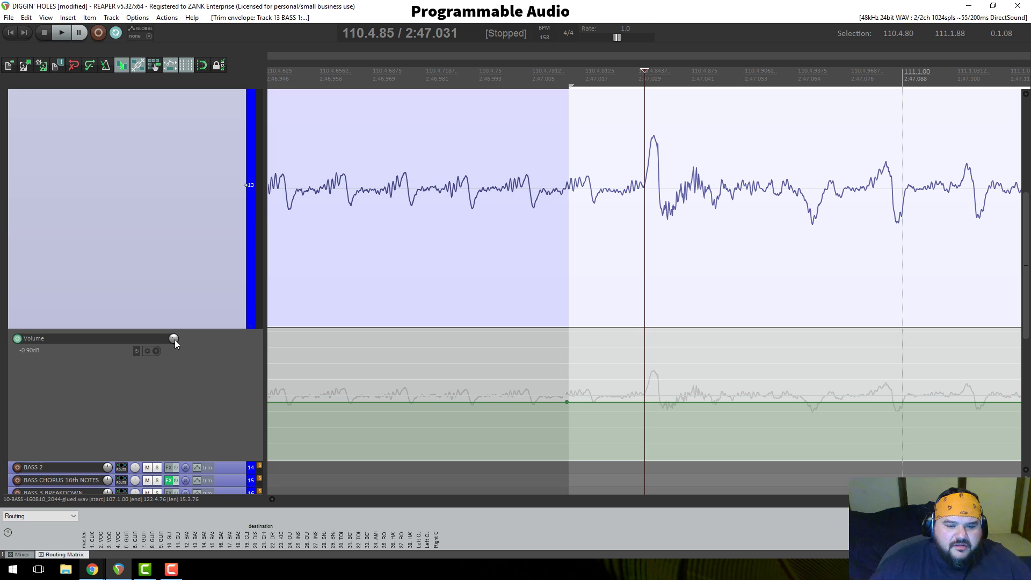
pyautogui.moveTo(175, 339); pyautogui.dragTo(175, 322)
pyautogui.hotkey('ctrl', 'z')
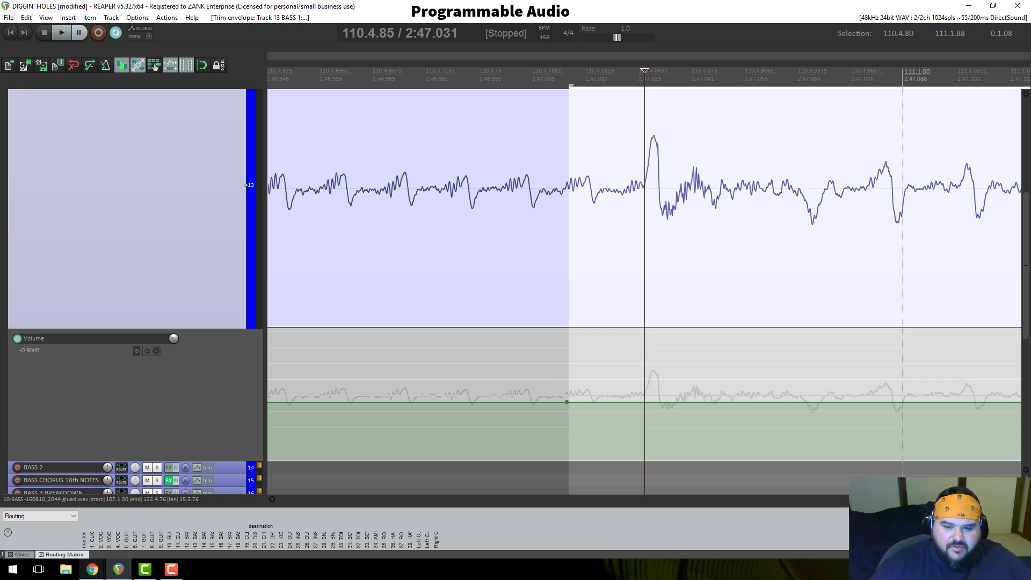
pyautogui.hotkey('ctrl', 'z')
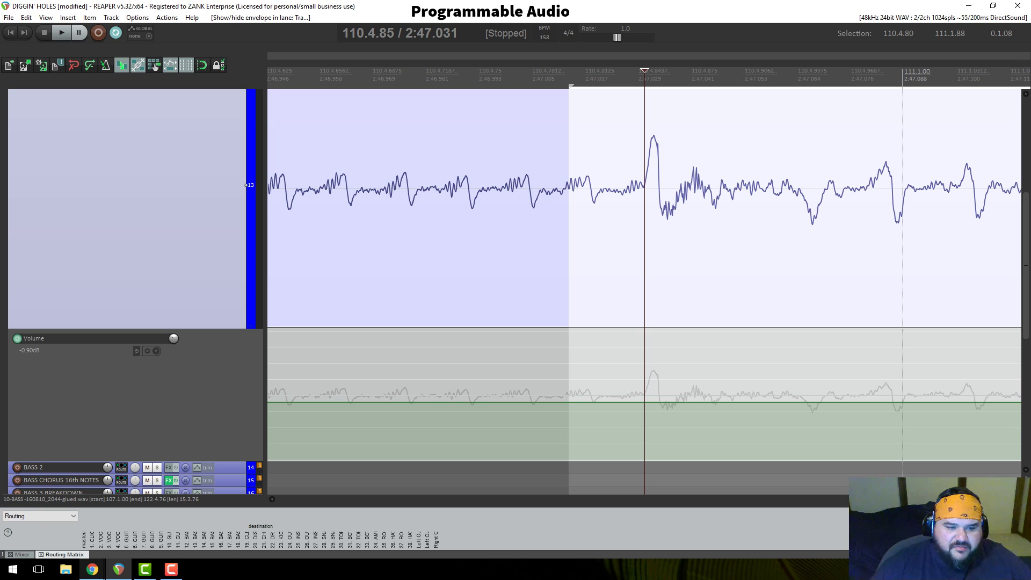
pyautogui.hotkey('ctrl', 'shift', 'z')
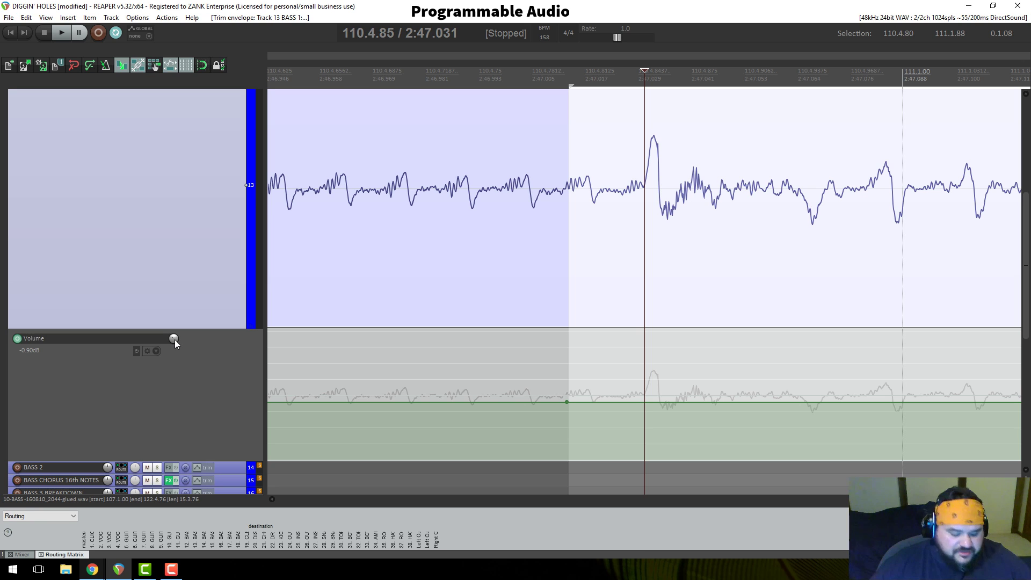
pyautogui.hotkey('ctrl', 'z')
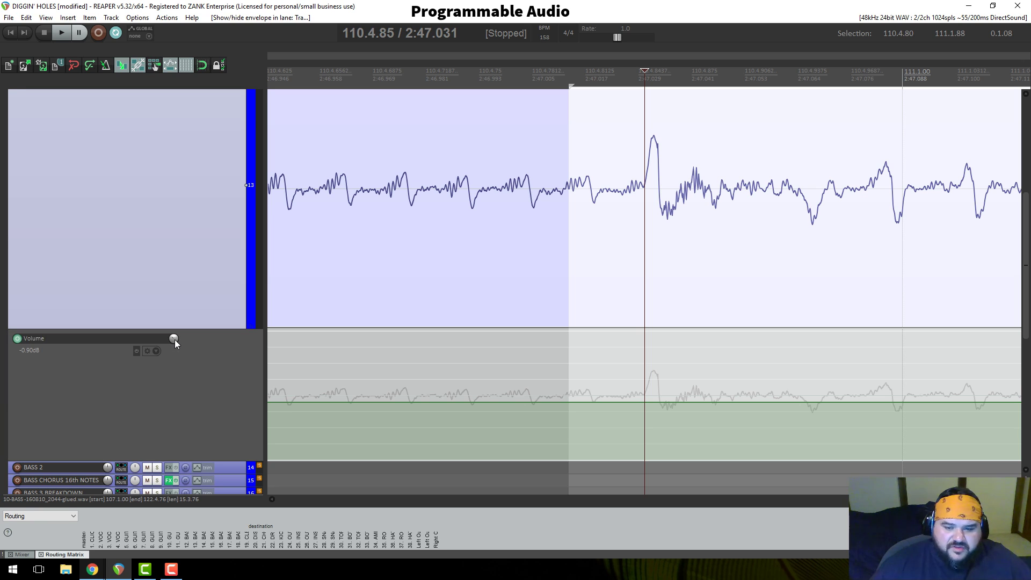
# Step: Redo the trim to inspect the envelope points at both selection edges, and undo both the points and the separate envelope lane
pyautogui.scroll(-2, 612, 348)
pyautogui.scroll(-3, 626, 341)
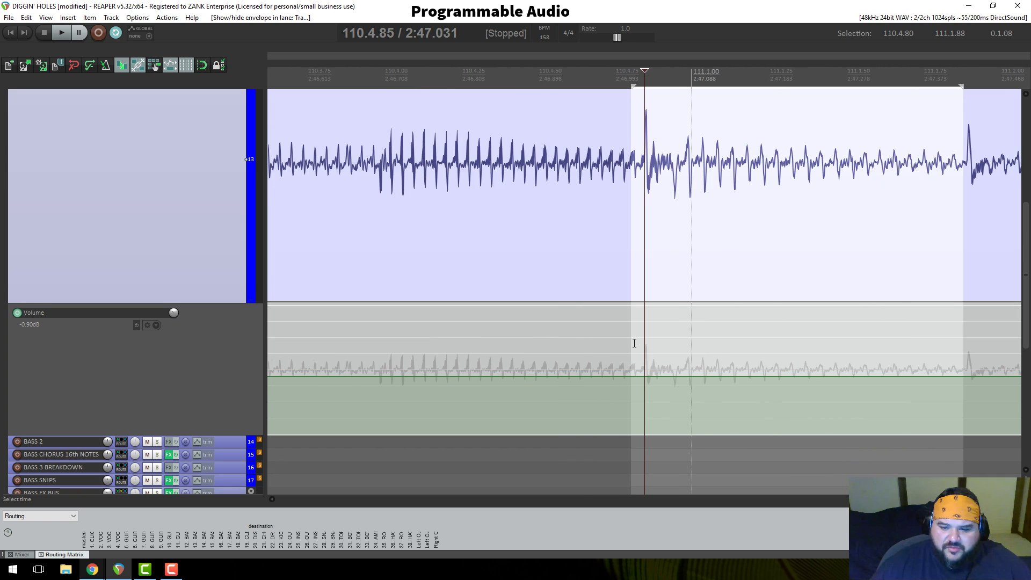
pyautogui.hotkey('ctrl', 'shift', 'z')
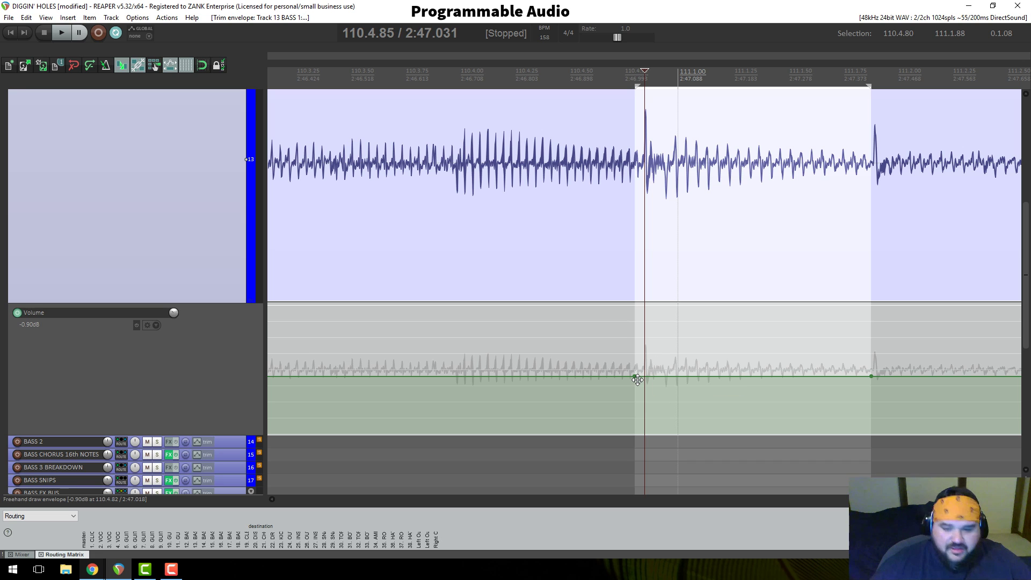
pyautogui.hotkey('ctrl', 'z')
pyautogui.hotkey('ctrl', 'z')
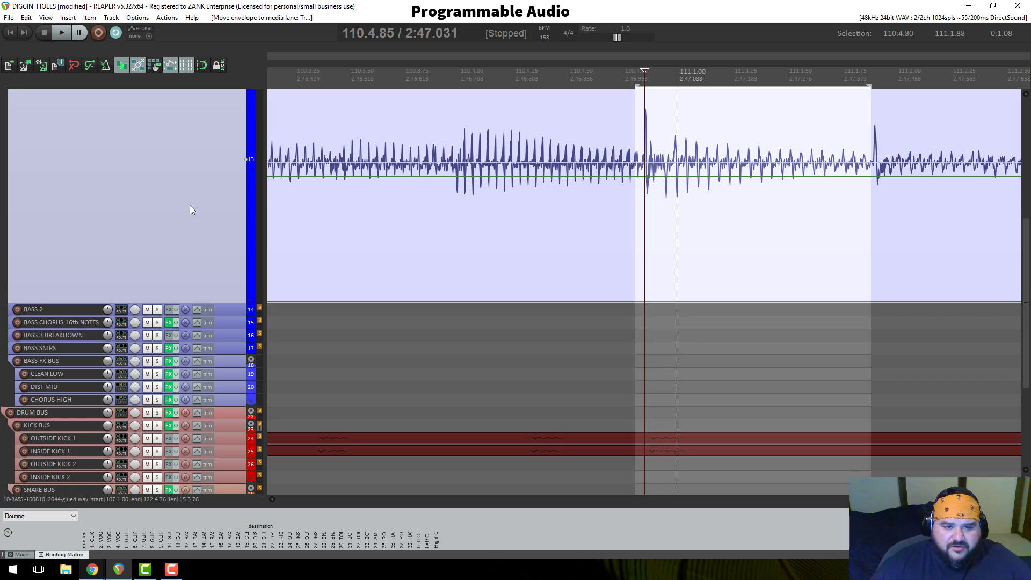
# Step: Narrow the time selection tightly around the peak, to about 110.4.85–110.4.88
pyautogui.scroll(2, 189, 207)
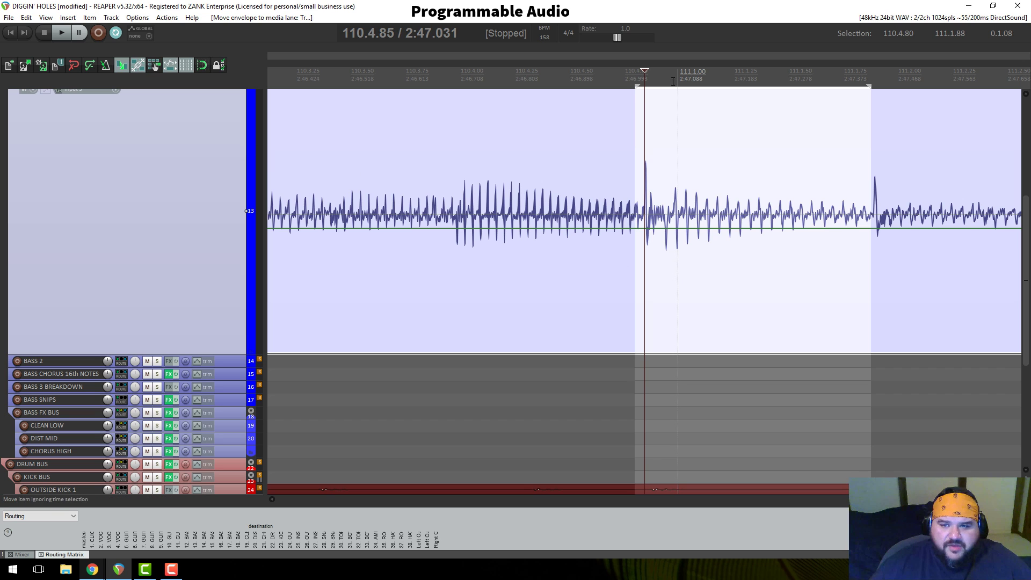
pyautogui.moveTo(869, 86); pyautogui.dragTo(675, 87)
pyautogui.scroll(5, 669, 87)
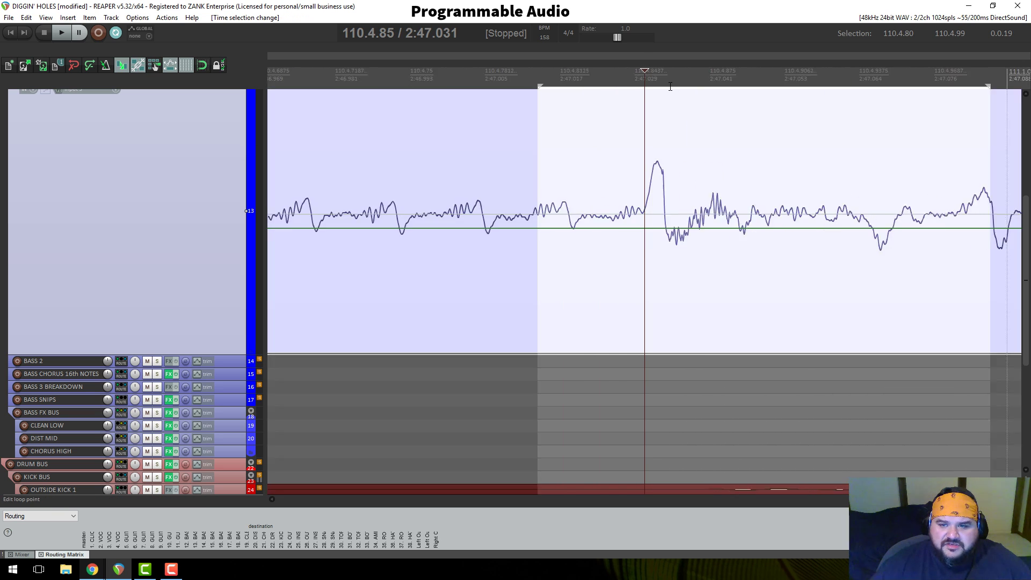
pyautogui.scroll(-2, 669, 87)
pyautogui.moveTo(890, 86); pyautogui.dragTo(678, 109)
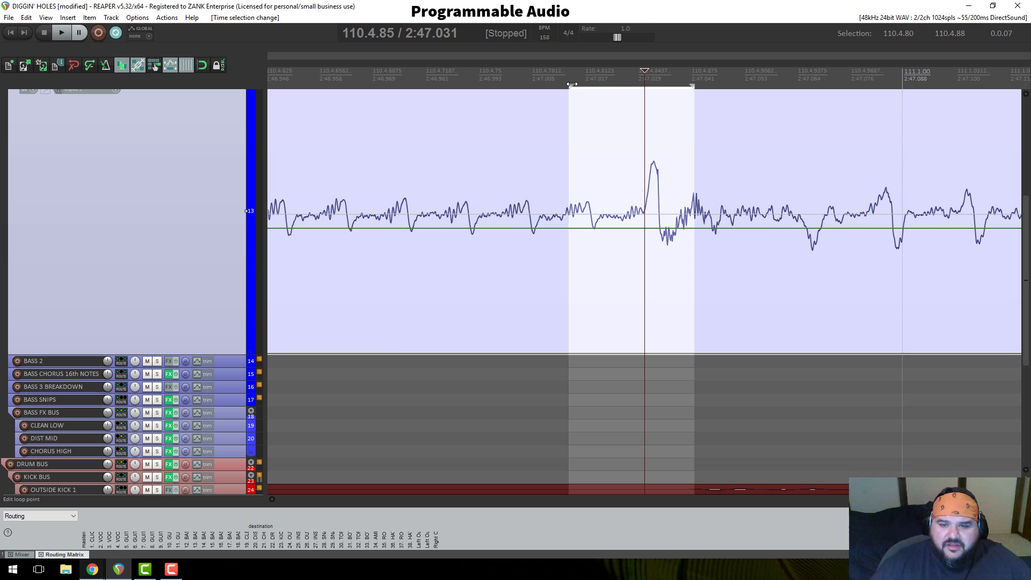
pyautogui.moveTo(571, 85); pyautogui.dragTo(648, 95)
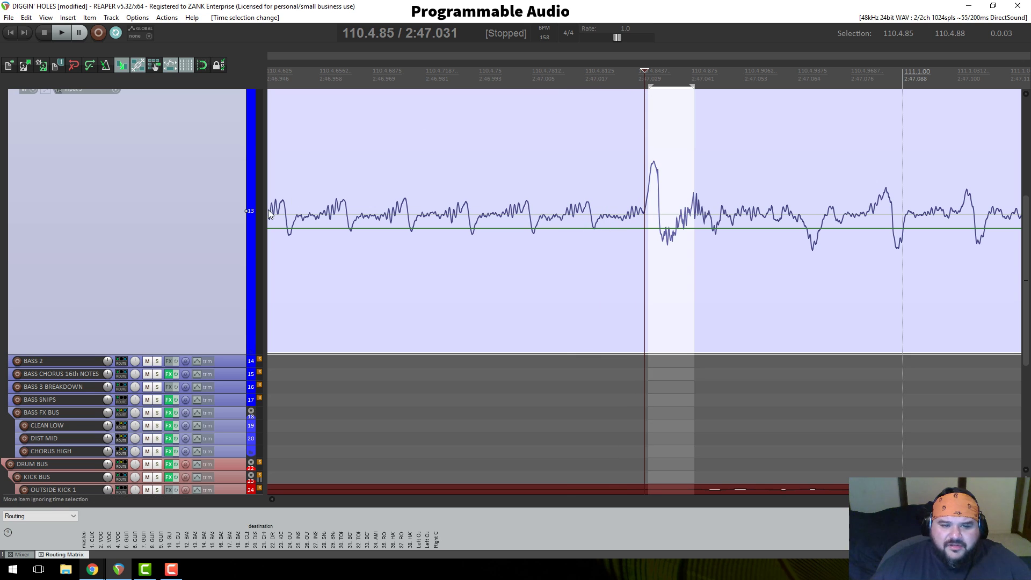
# Step: Show BASS 1's Volume envelope in its own lane and use its trim control to add points at the time selection's edges
pyautogui.scroll(2, 231, 219)
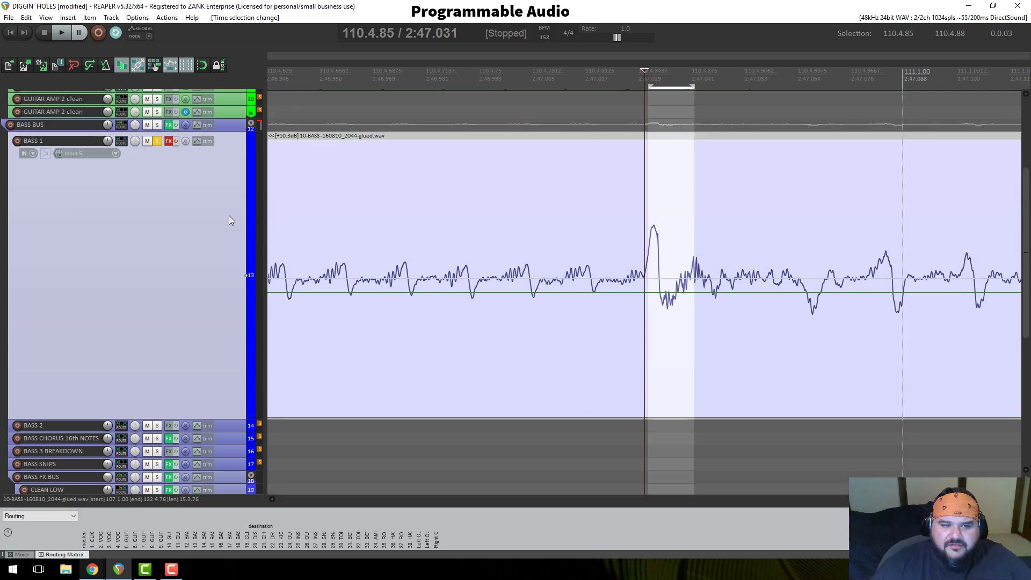
pyautogui.rightClick(683, 293)
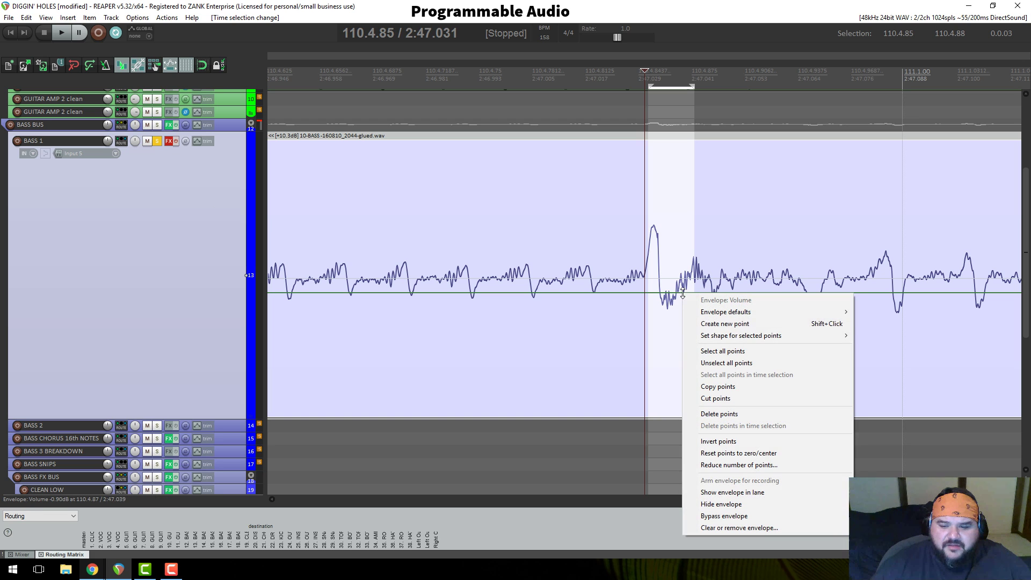
pyautogui.click(712, 493)
pyautogui.scroll(-2, 209, 320)
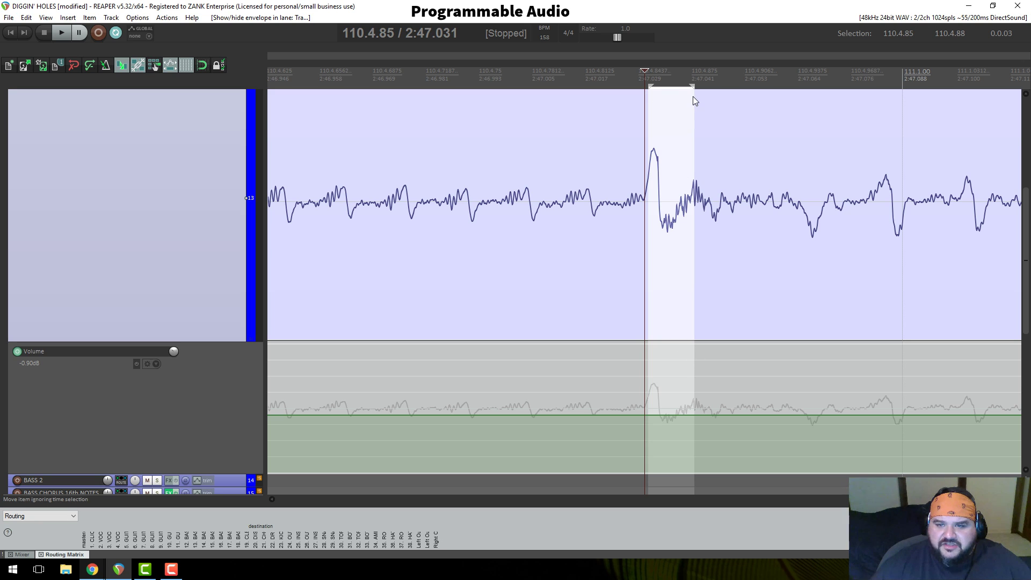
pyautogui.click(174, 351)
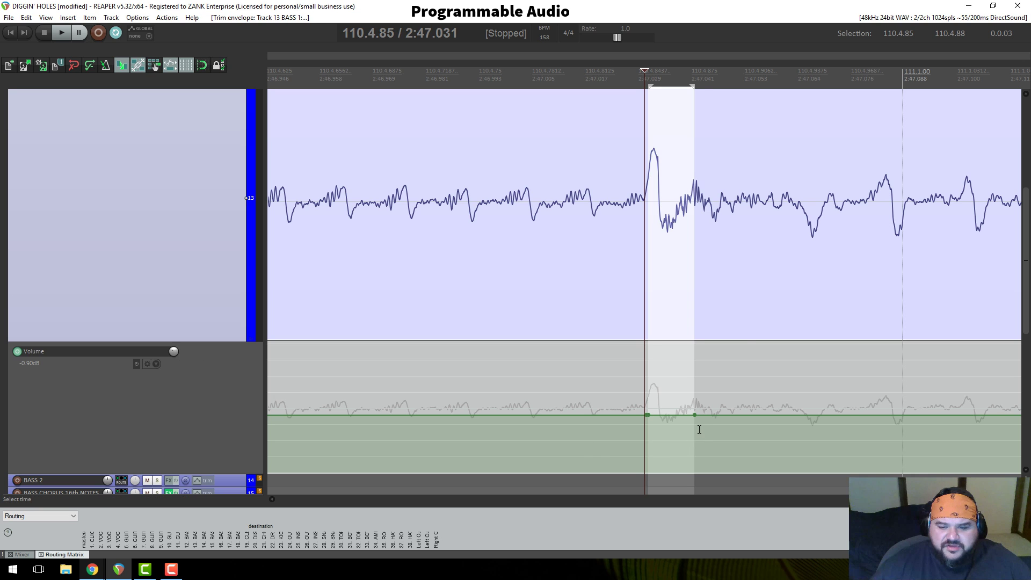
# Step: Pull the volume envelope point at the transient down to the lane's floor, and lower the selection-end point about halfway while shifting it earlier
pyautogui.scroll(4, 699, 429)
pyautogui.scroll(-3, 688, 424)
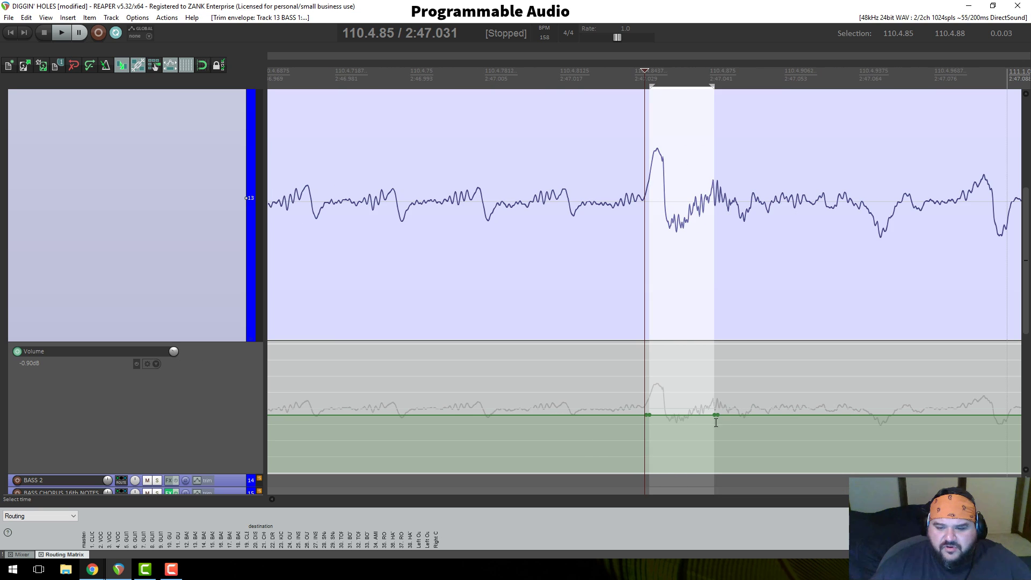
pyautogui.scroll(3, 724, 420)
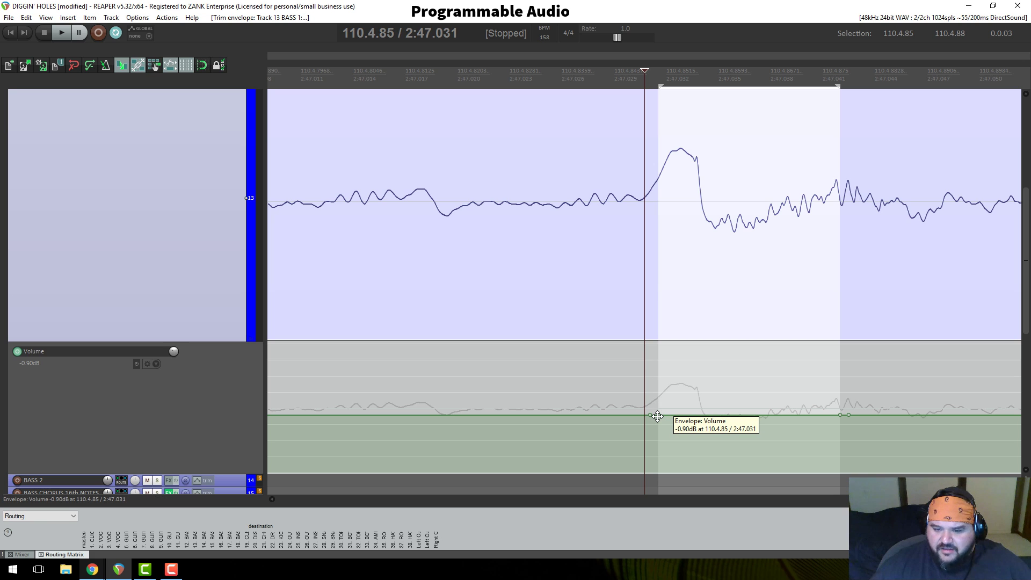
pyautogui.moveTo(657, 415); pyautogui.dragTo(661, 471)
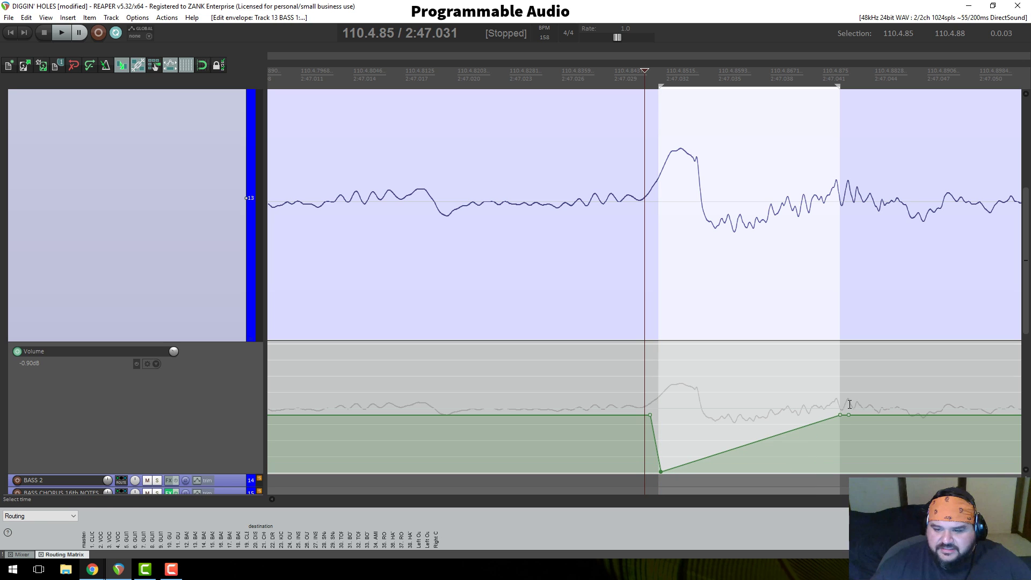
pyautogui.moveTo(839, 416); pyautogui.dragTo(770, 455)
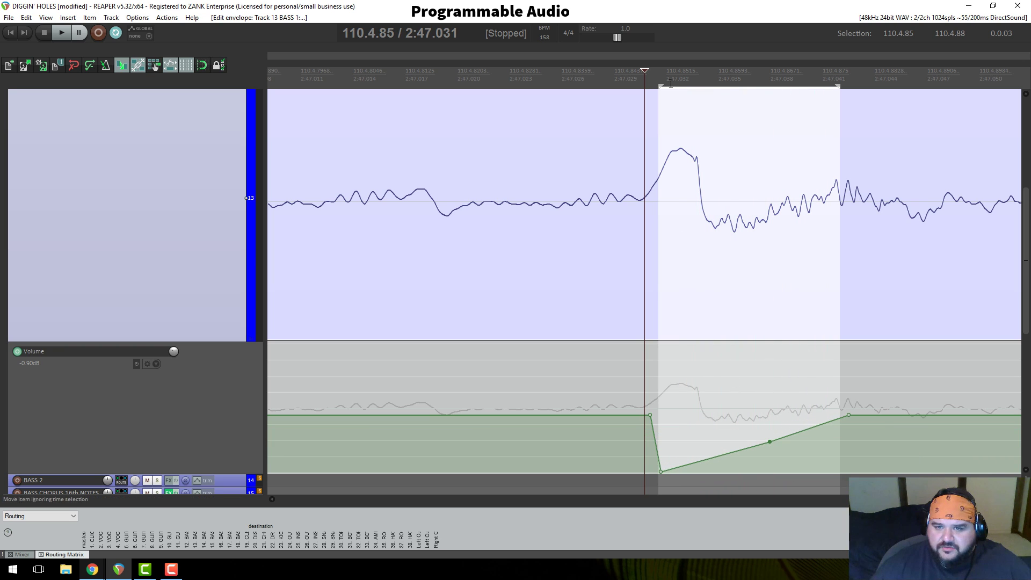
# Step: Extend the time selection around the transient so it runs from 110.3.87 to 111.2.04
pyautogui.moveTo(658, 86); pyautogui.dragTo(344, 86)
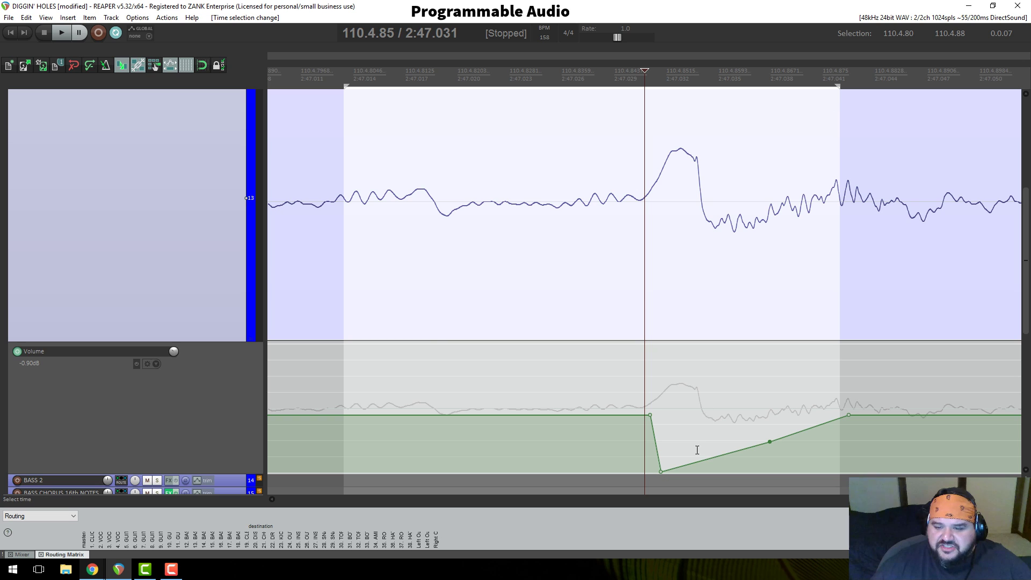
pyautogui.scroll(-5, 697, 449)
pyautogui.moveTo(694, 86); pyautogui.dragTo(984, 86)
pyautogui.moveTo(571, 88); pyautogui.dragTo(357, 104)
pyautogui.scroll(-3, 591, 112)
pyautogui.moveTo(573, 88); pyautogui.dragTo(354, 110)
pyautogui.scroll(-3, 607, 160)
pyautogui.moveTo(703, 86); pyautogui.dragTo(984, 102)
pyautogui.moveTo(436, 85); pyautogui.dragTo(345, 88)
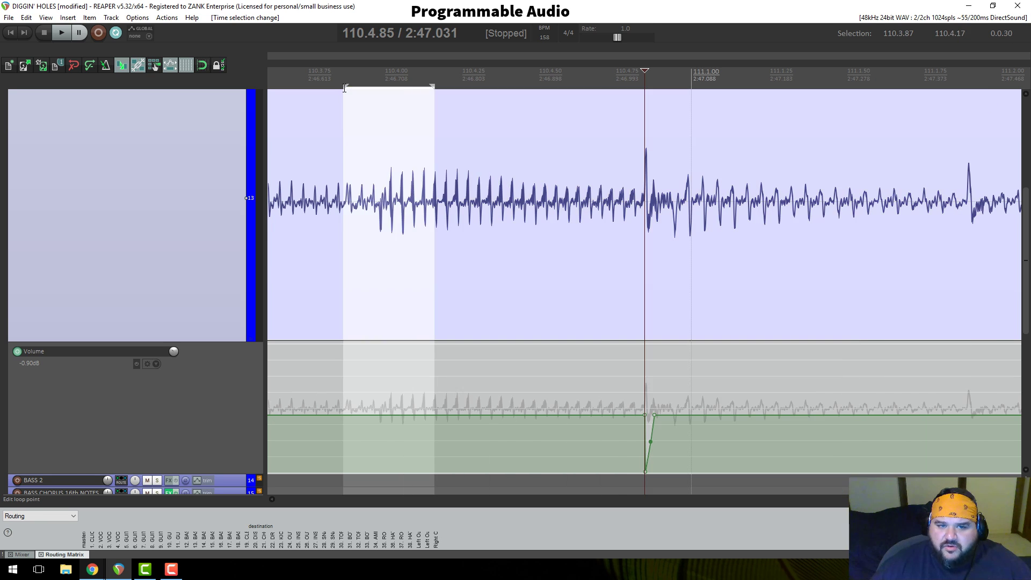
pyautogui.moveTo(435, 85); pyautogui.dragTo(1012, 150)
# Step: Play the time selection from its start at 110.3.88 to hear the volume dip
pyautogui.click(344, 66)
pyautogui.press('space')
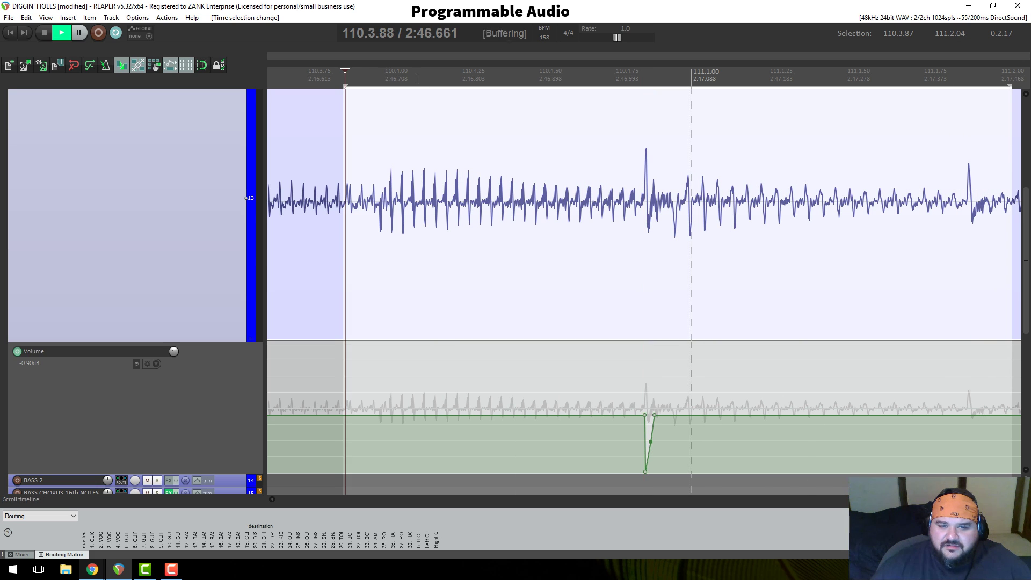
pyautogui.press('space')
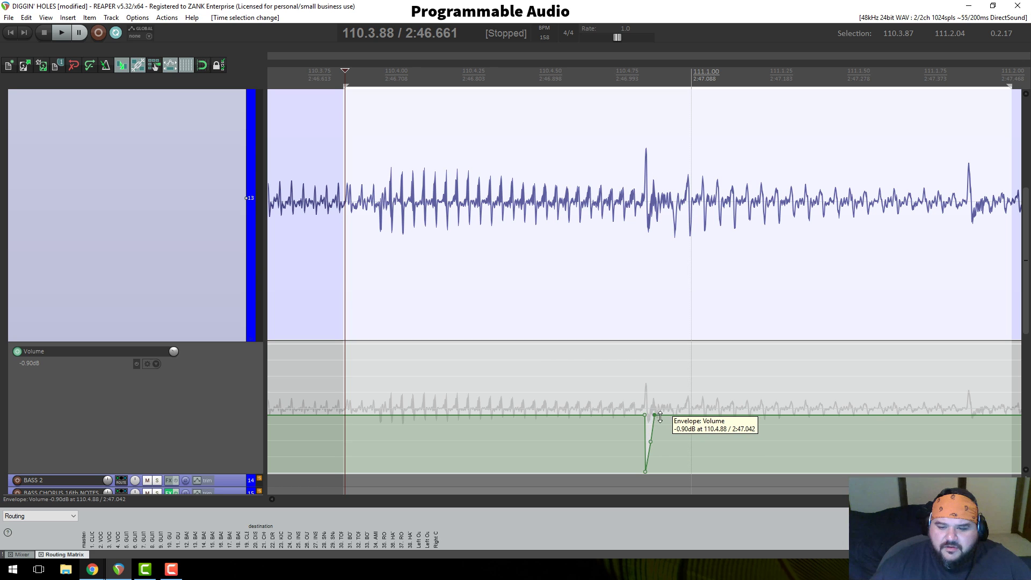
# Step: Lower the dip's middle envelope point to the lane's floor and play the selection briefly
pyautogui.moveTo(651, 417); pyautogui.dragTo(682, 476)
pyautogui.press('space')
pyautogui.press('space')
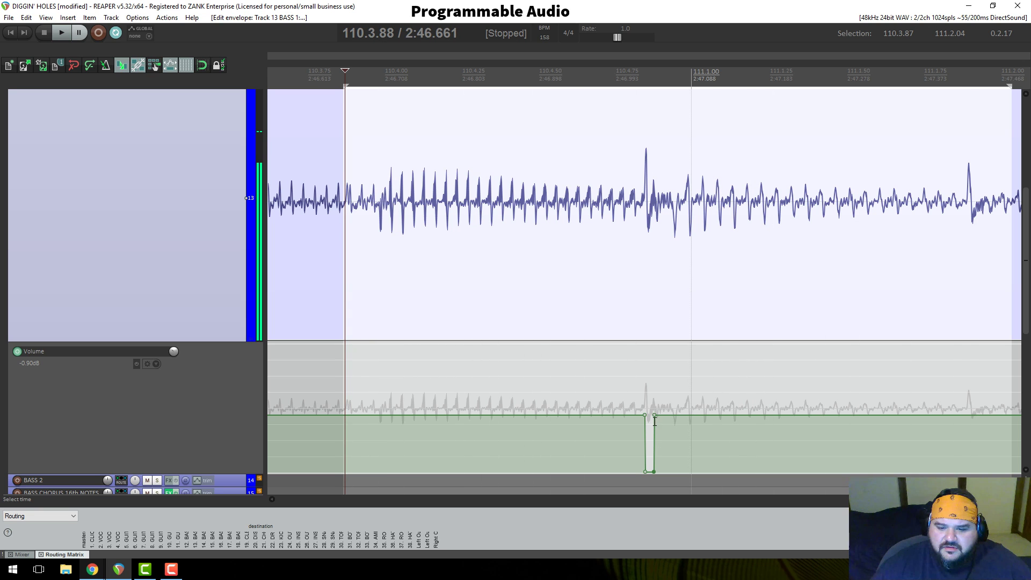
# Step: Stretch the dip's recovery ramp to just before the next transient, and reset its end point and the pre-dip point to 0 dB
pyautogui.moveTo(654, 415); pyautogui.dragTo(952, 407)
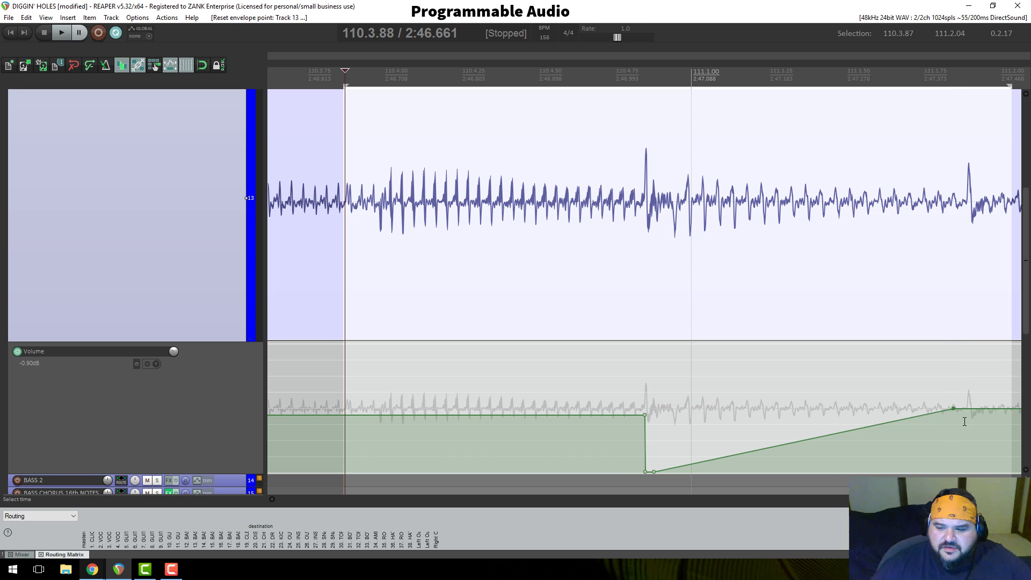
pyautogui.doubleClick(646, 416)
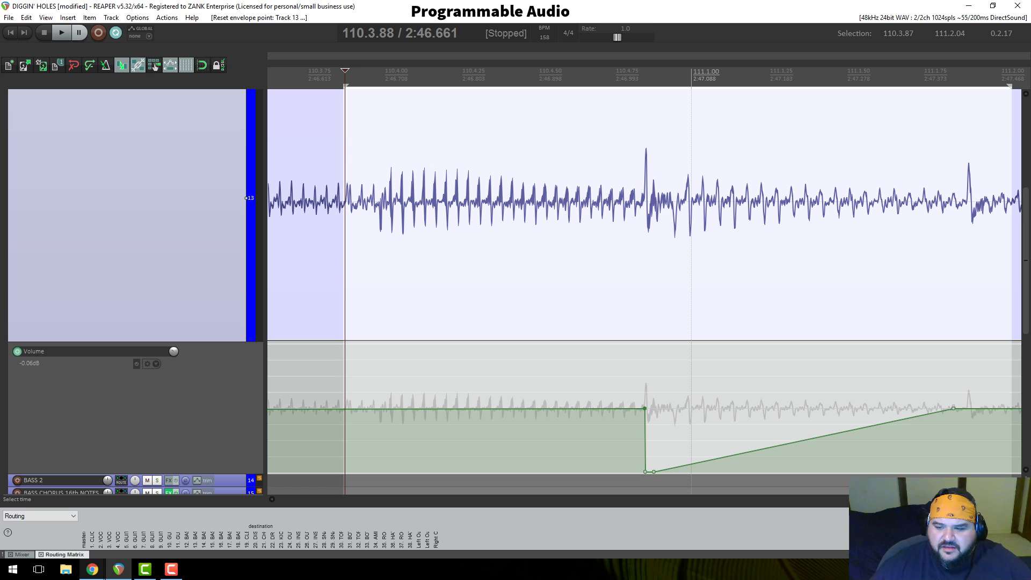
# Step: Delete the two volume envelope points near bar 107 and reset the point at the project start to 0 dB
pyautogui.scroll(-6, 720, 422)
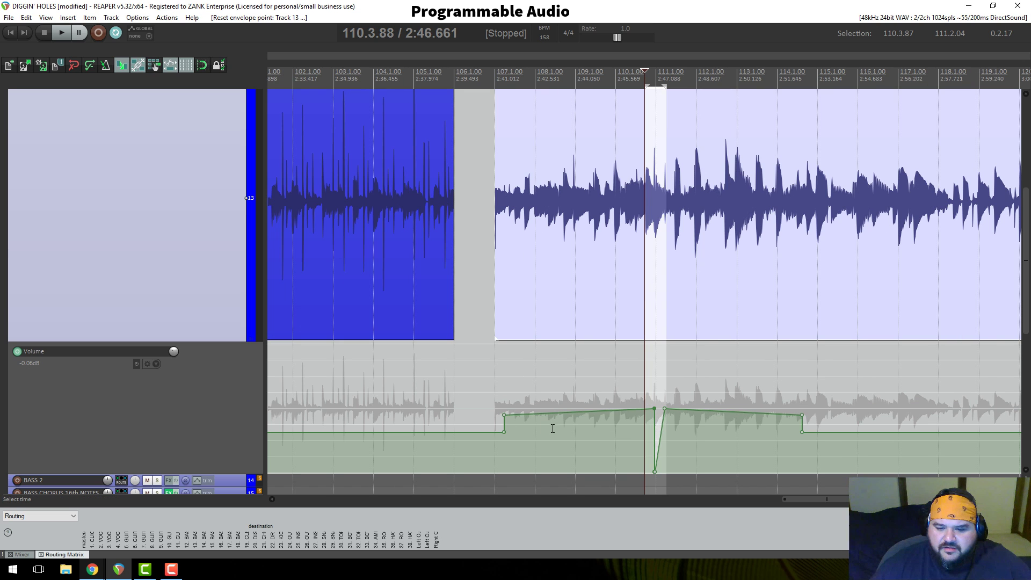
pyautogui.scroll(-3, 555, 430)
pyautogui.scroll(-2, 555, 430)
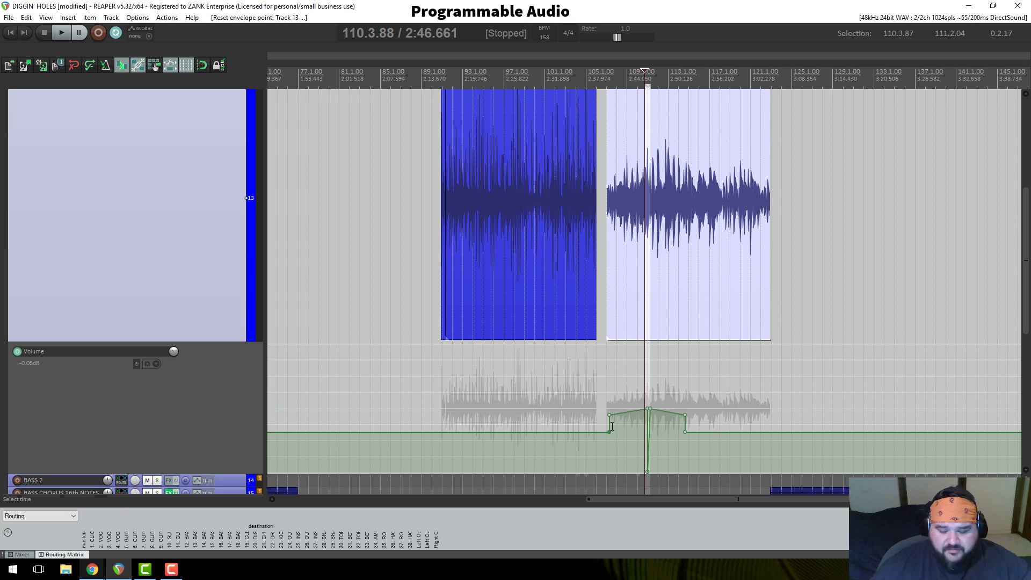
pyautogui.press('Delete')
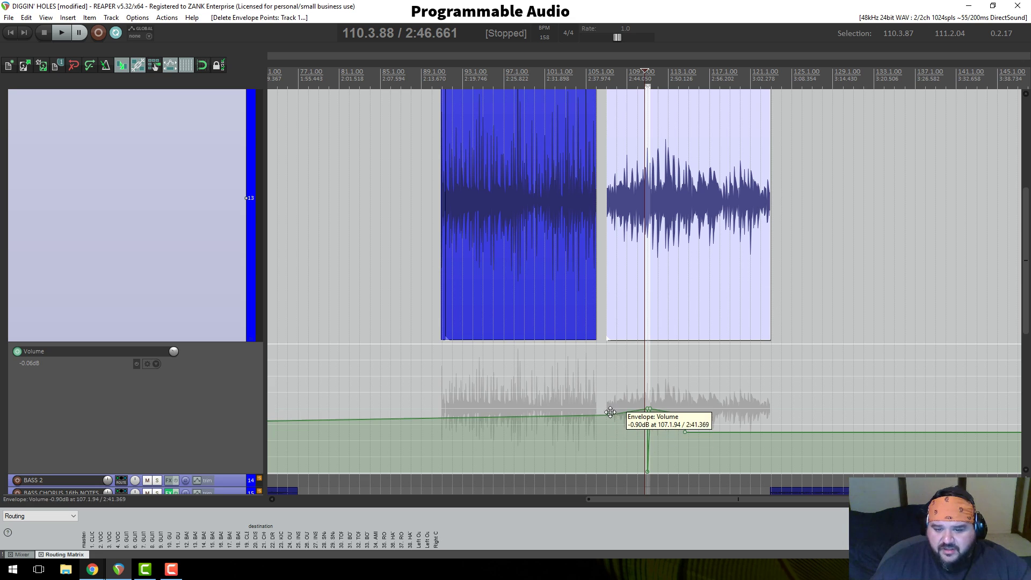
pyautogui.click(609, 415)
pyautogui.press('Delete')
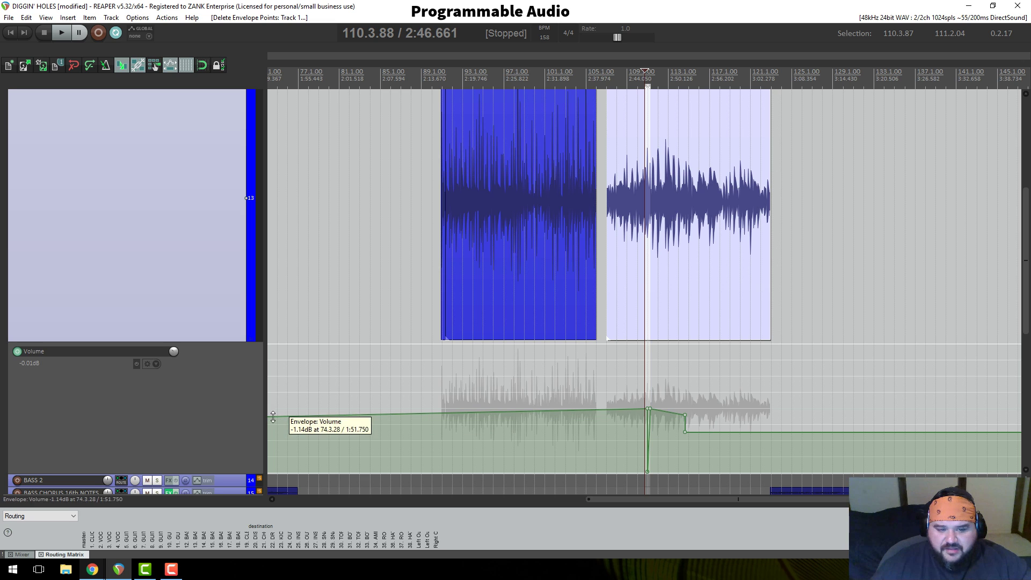
pyautogui.scroll(-3, 310, 450)
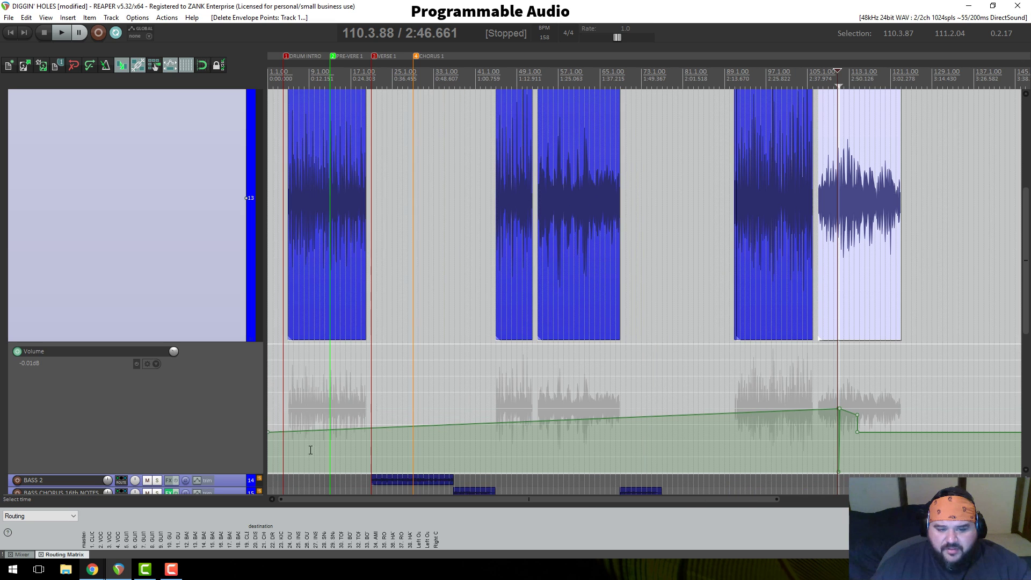
pyautogui.doubleClick(267, 431)
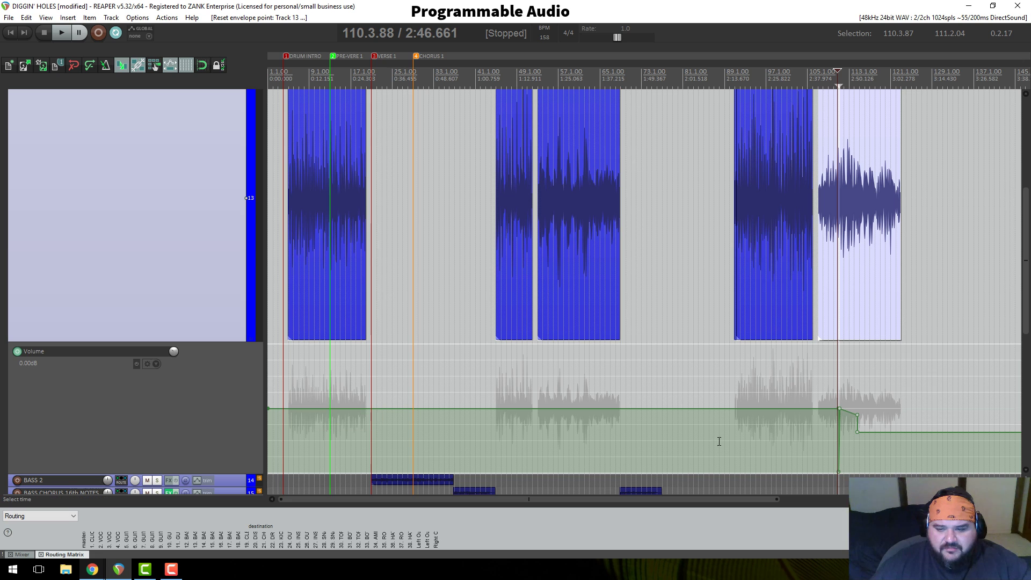
# Step: Delete the two volume envelope points at the step-down past bar 114 in the last bass clip
pyautogui.scroll(-3, 524, 428)
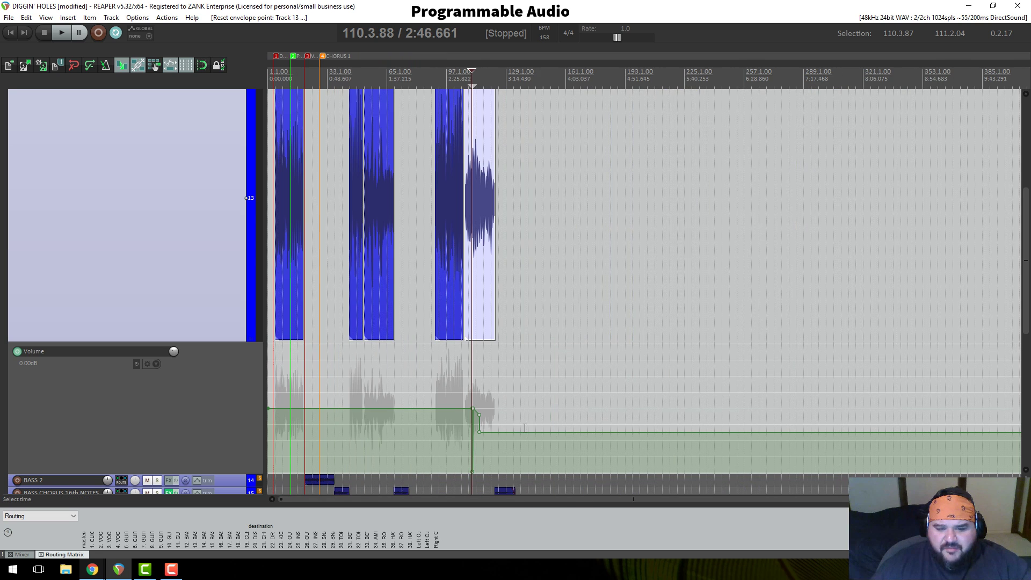
pyautogui.click(485, 81)
pyautogui.scroll(5, 747, 291)
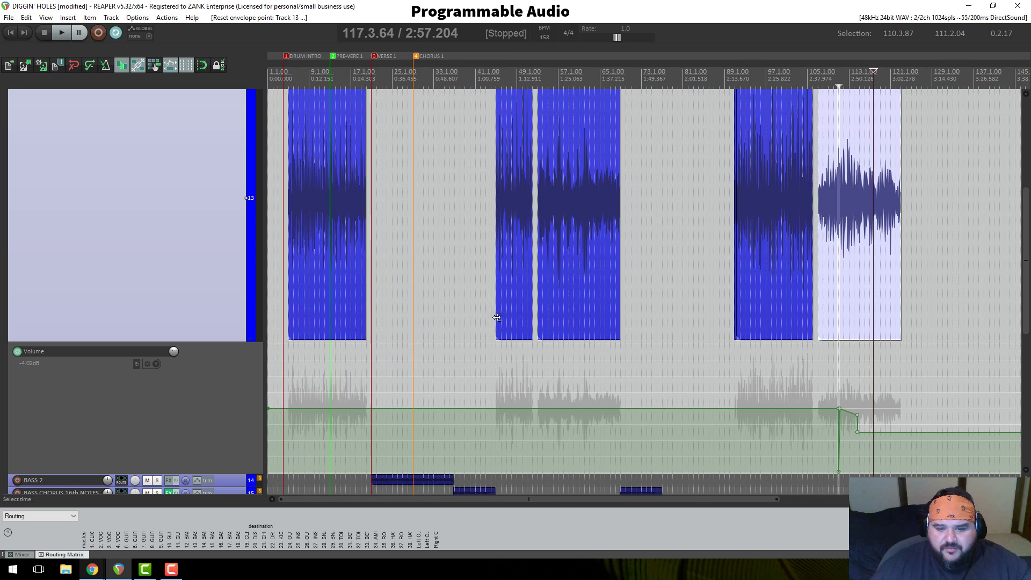
pyautogui.scroll(5, 704, 350)
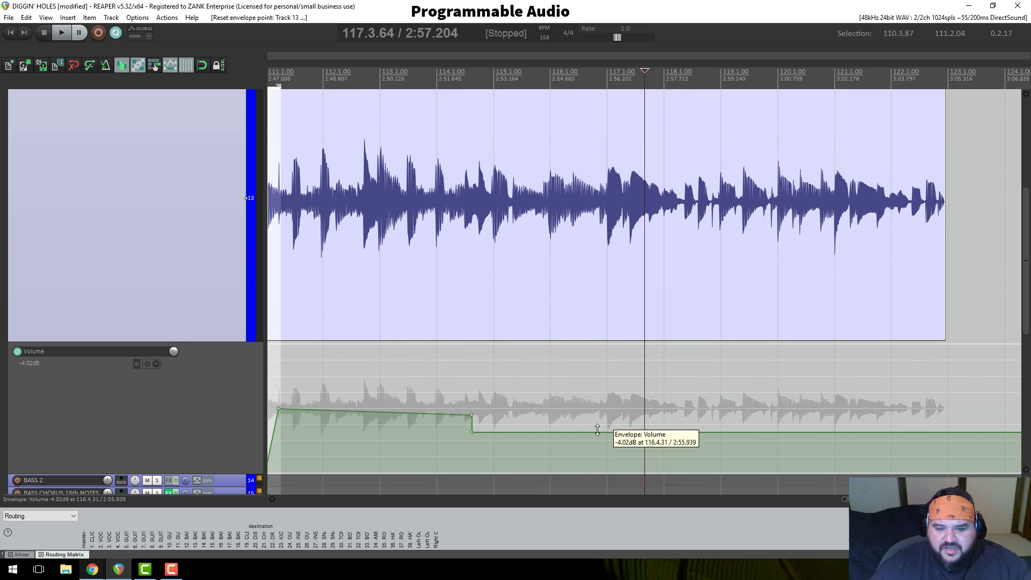
pyautogui.keyDown('alt'); pyautogui.click(473, 432); pyautogui.keyUp('alt')
pyautogui.keyDown('alt'); pyautogui.click(474, 413); pyautogui.keyUp('alt')
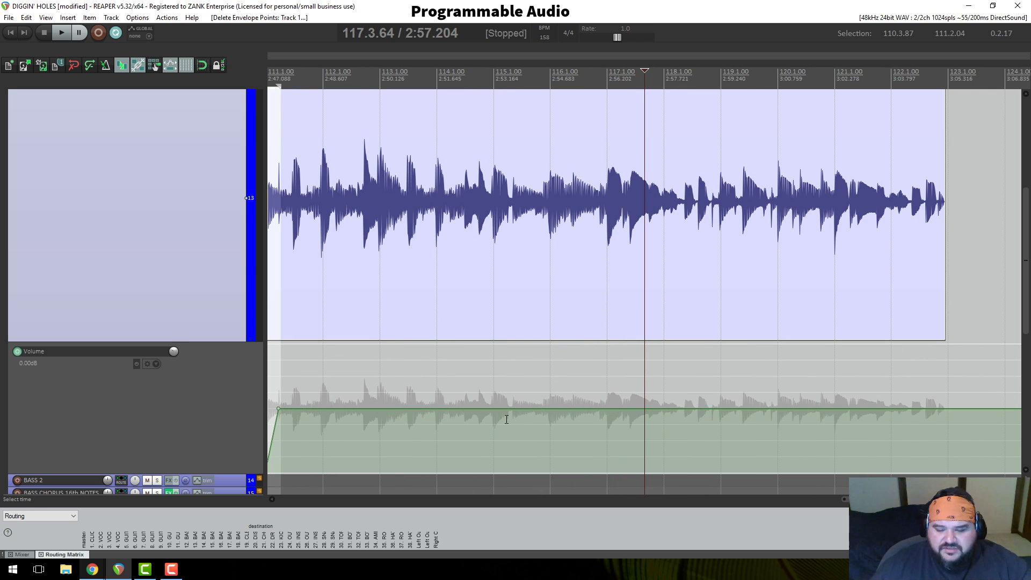
# Step: Lengthen the dip's recovery ramp by moving its 0 dB end point to about 114.2
pyautogui.scroll(-4, 535, 409)
pyautogui.scroll(4, 536, 408)
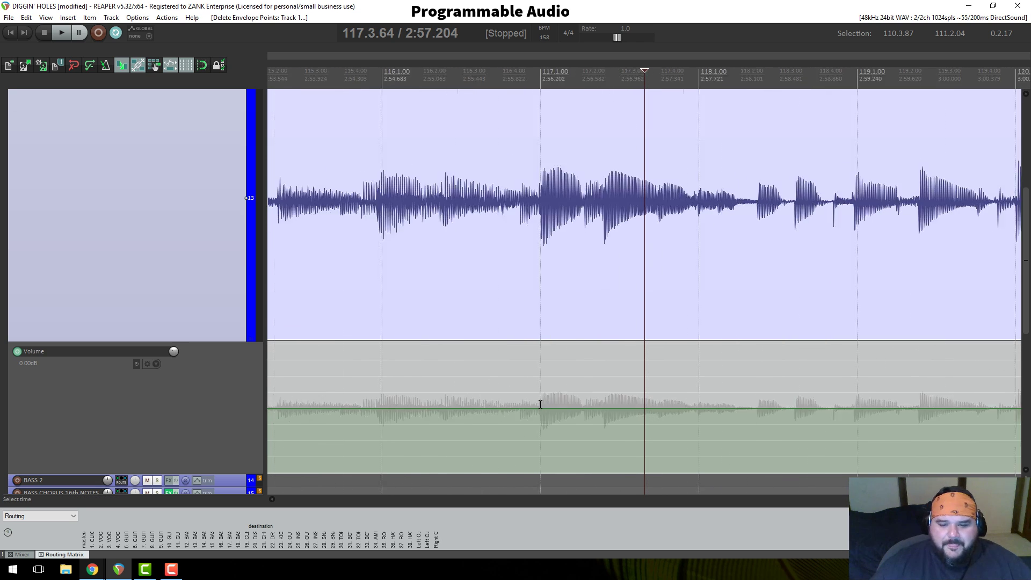
pyautogui.scroll(-2, 466, 418)
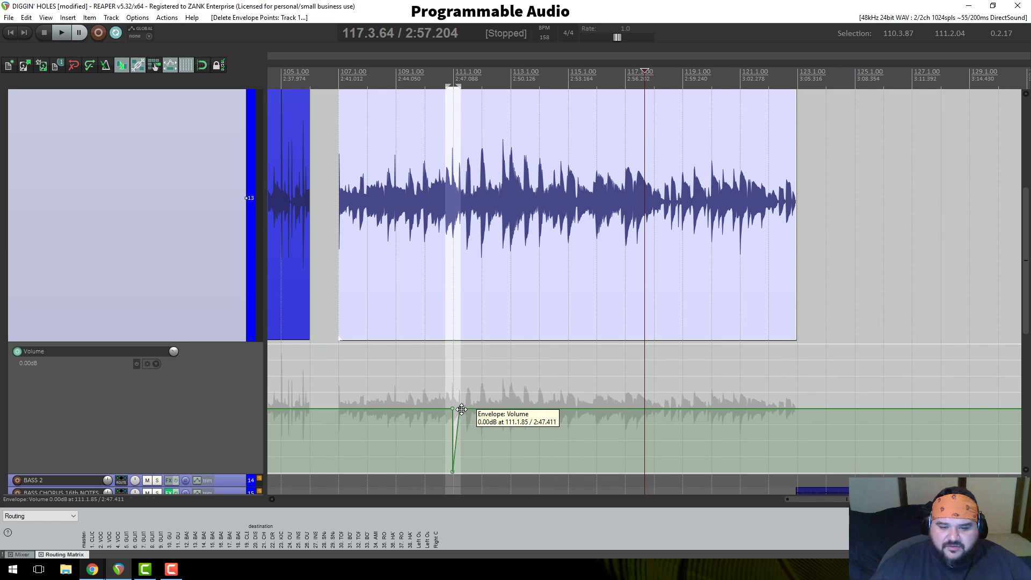
pyautogui.moveTo(460, 408); pyautogui.dragTo(548, 410)
# Step: Turn off repeat and play the bass from 109.1.02 through the volume dip and its recovery ramp
pyautogui.click(395, 96)
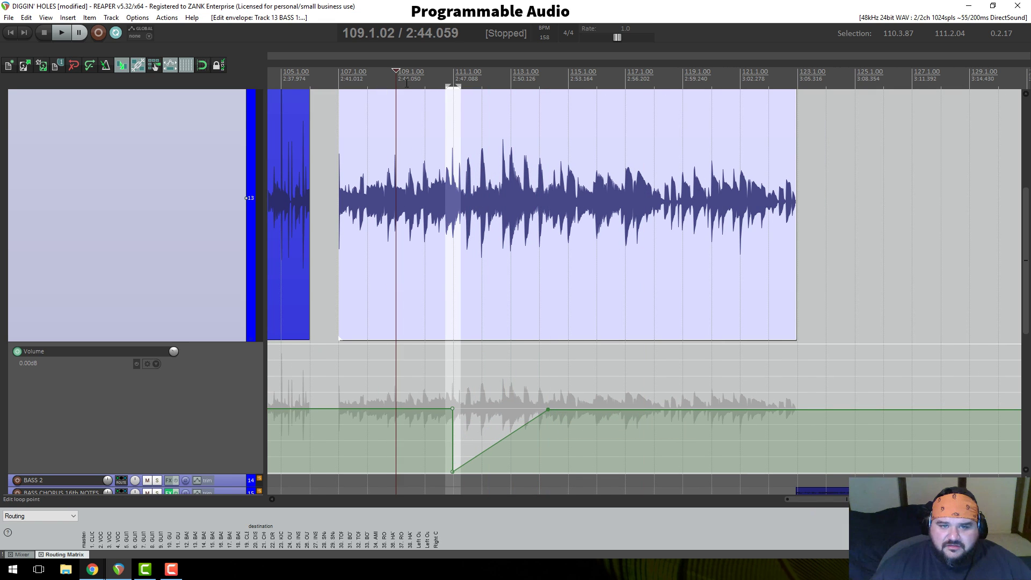
pyautogui.press('space')
pyautogui.click(116, 32)
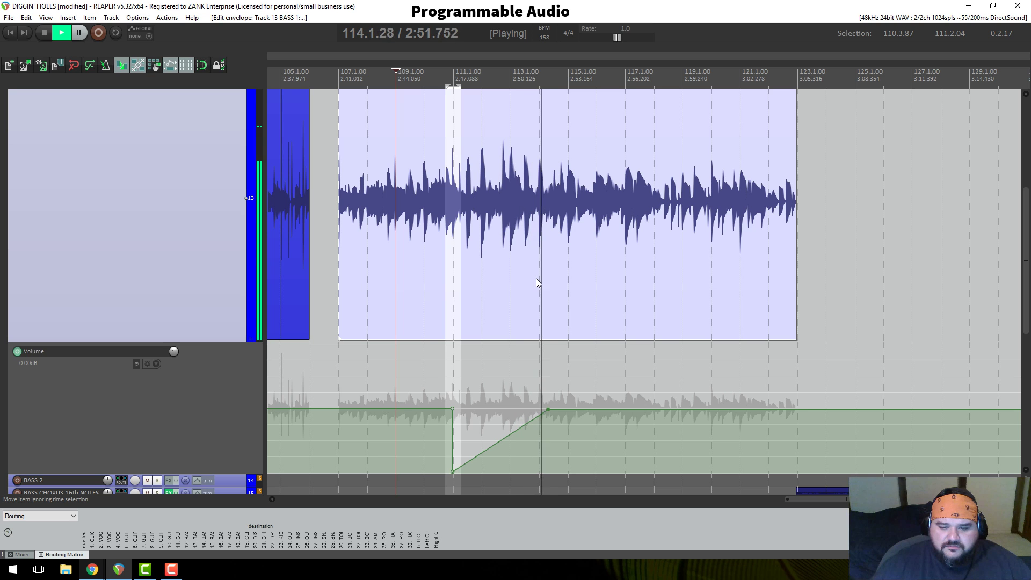
pyautogui.press('space')
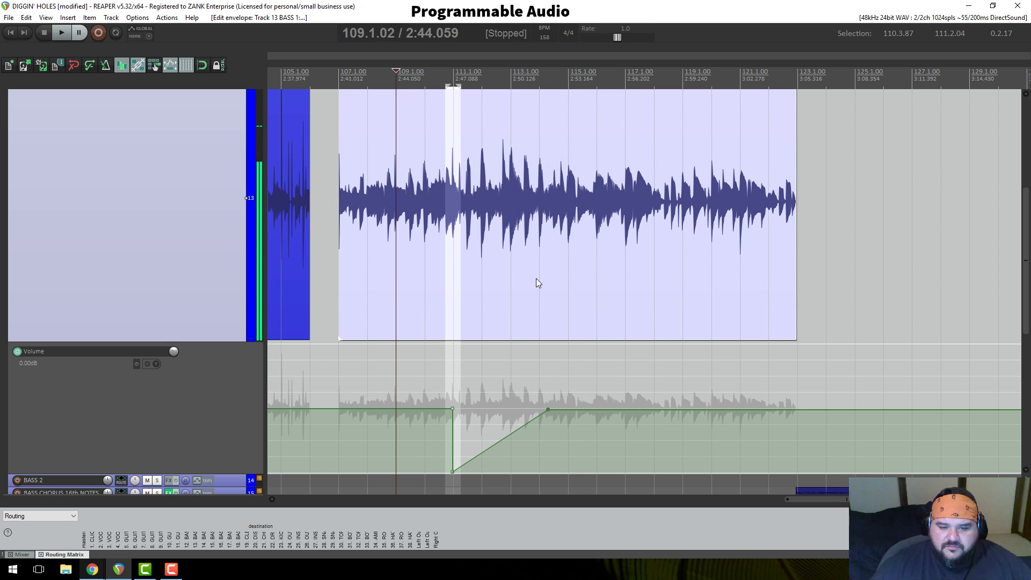
# Step: Shift the start of the volume drop earlier, to about 110.4.77, ahead of the transient, keeping its lower point at the floor
pyautogui.scroll(5, 484, 396)
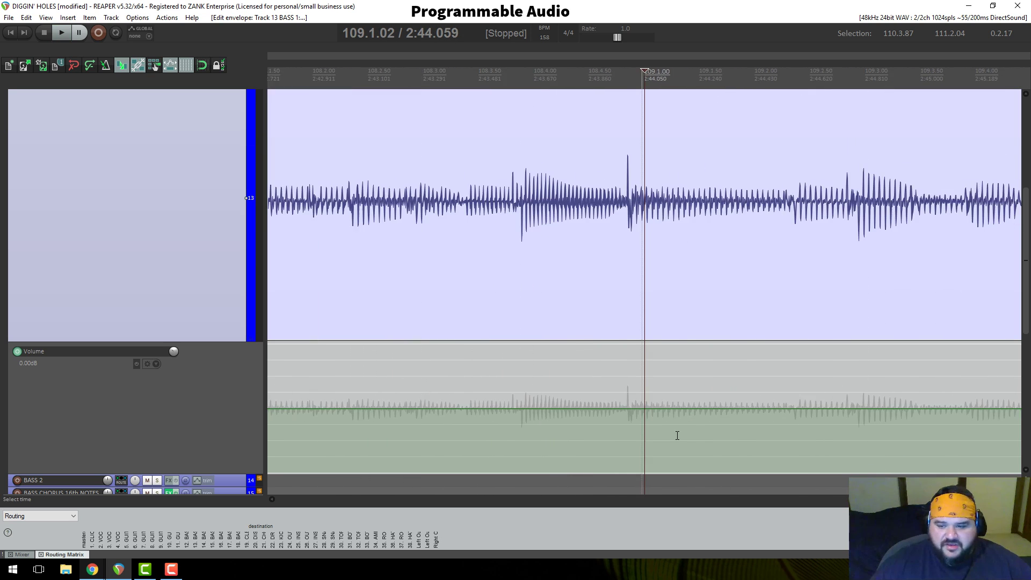
pyautogui.click(800, 77)
pyautogui.scroll(12, 766, 423)
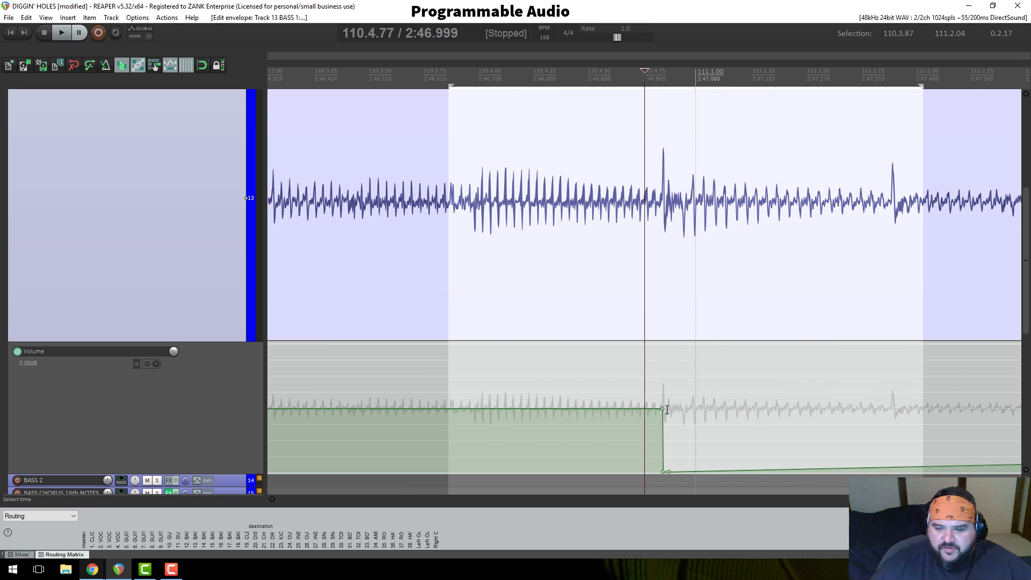
pyautogui.moveTo(663, 409); pyautogui.dragTo(644, 408)
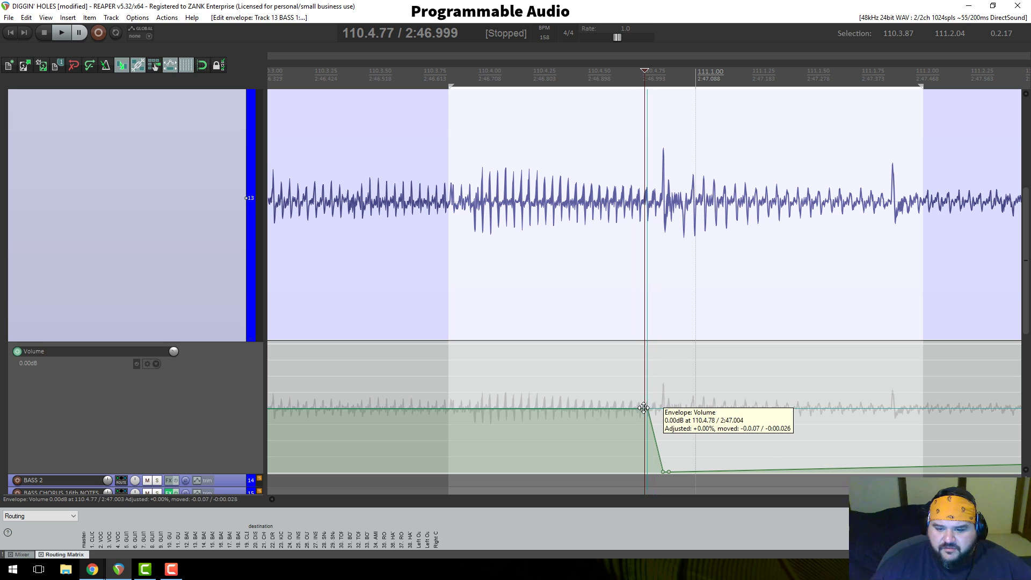
pyautogui.moveTo(664, 472); pyautogui.dragTo(609, 491)
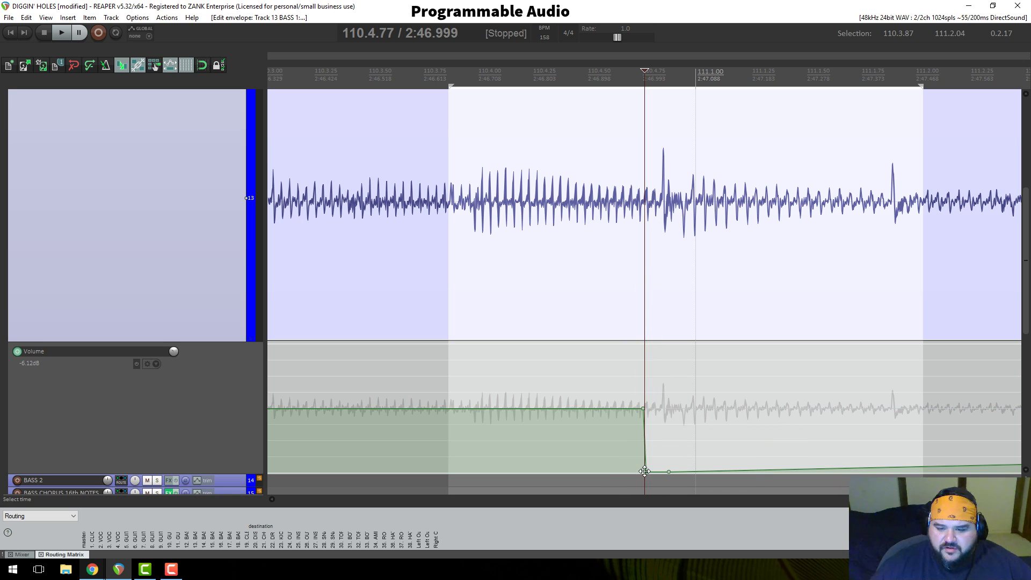
pyautogui.moveTo(644, 474); pyautogui.dragTo(668, 477)
# Step: Play the bass from 110.4.35 to hear the adjusted volume drop
pyautogui.click(585, 75)
pyautogui.click(552, 79)
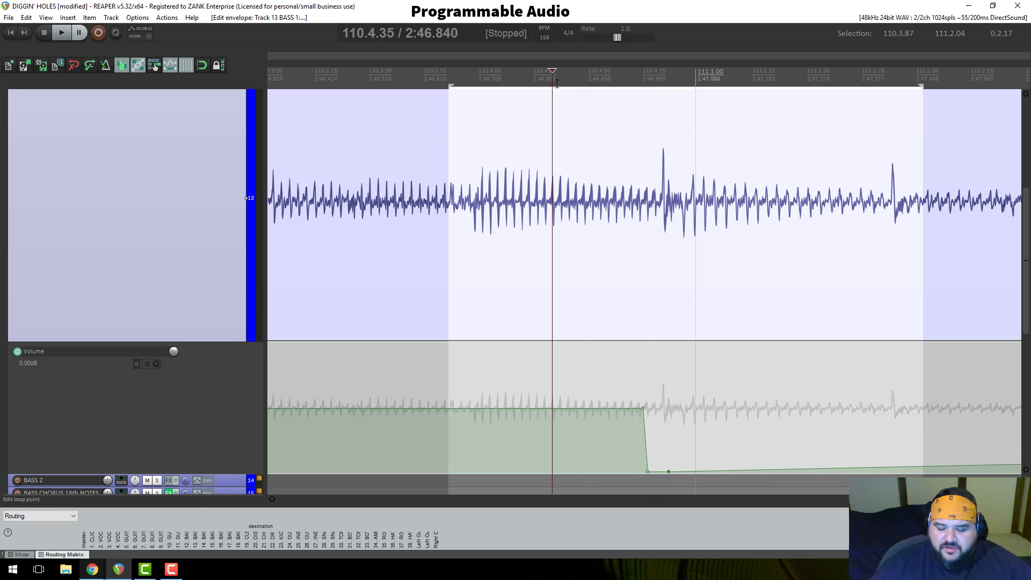
pyautogui.press('space')
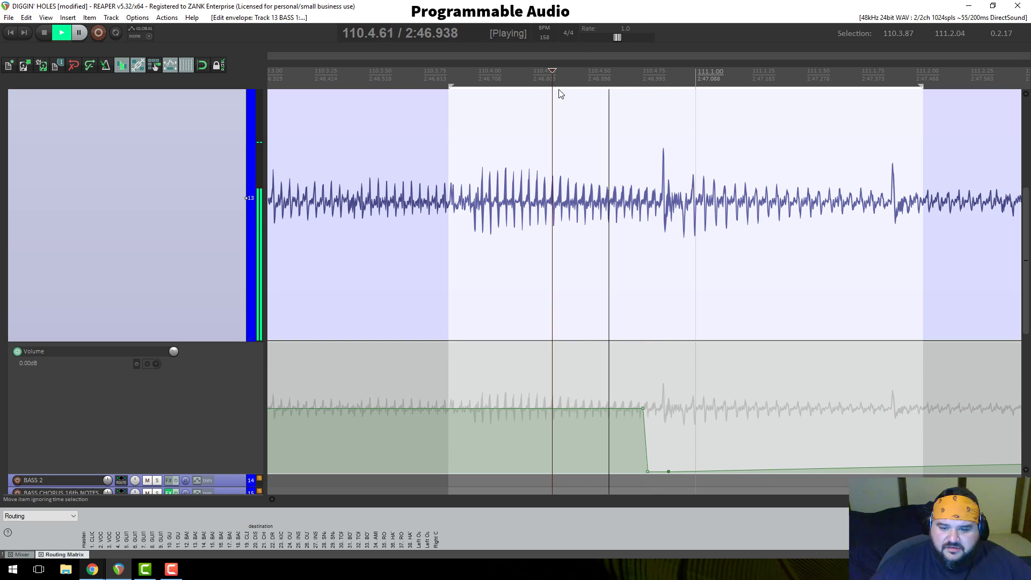
pyautogui.scroll(-3, 632, 128)
pyautogui.press('space')
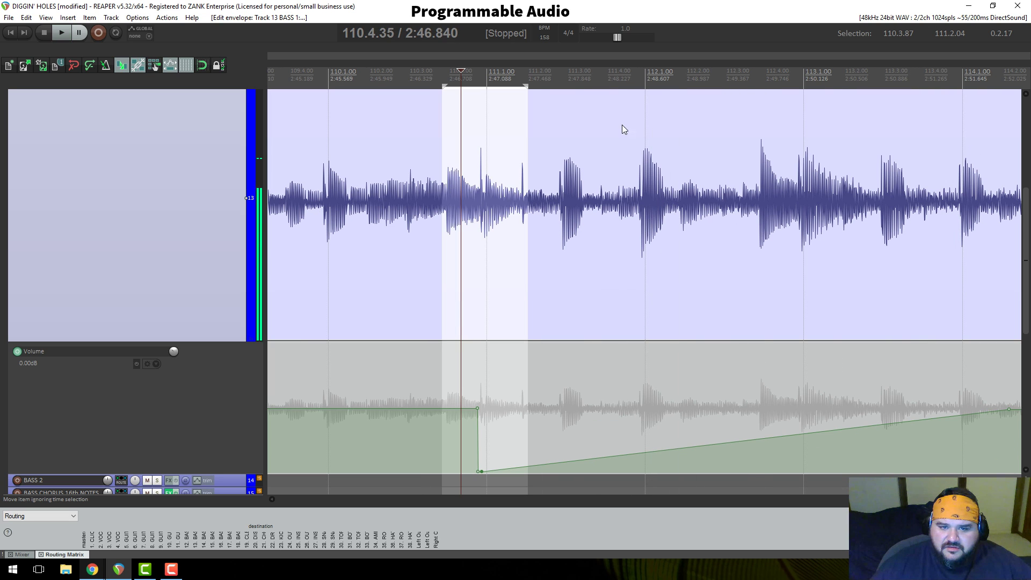
# Step: Replay the bass across the volume drop, starting from 110.2.83
pyautogui.click(400, 80)
pyautogui.press('space')
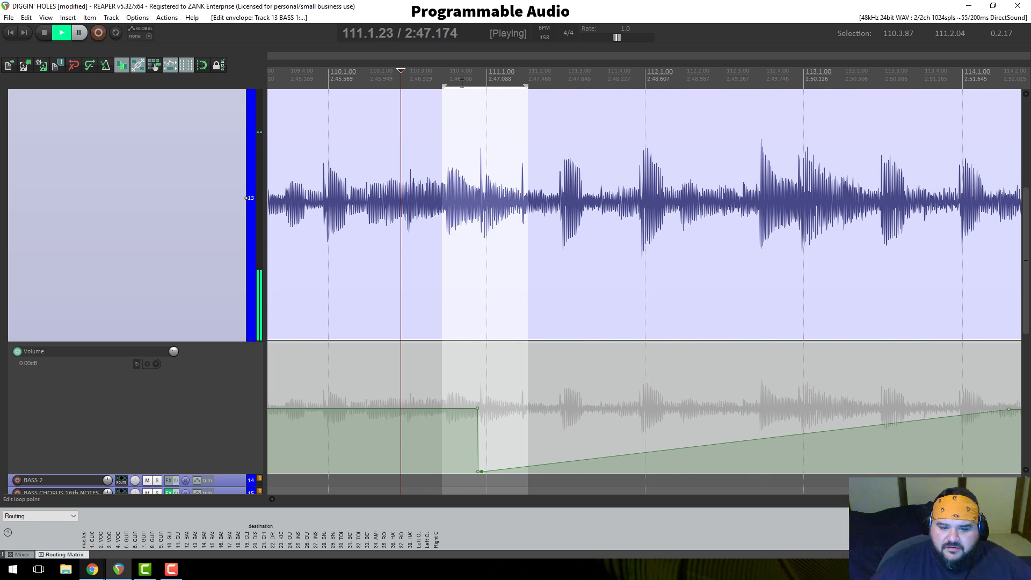
pyautogui.press('space')
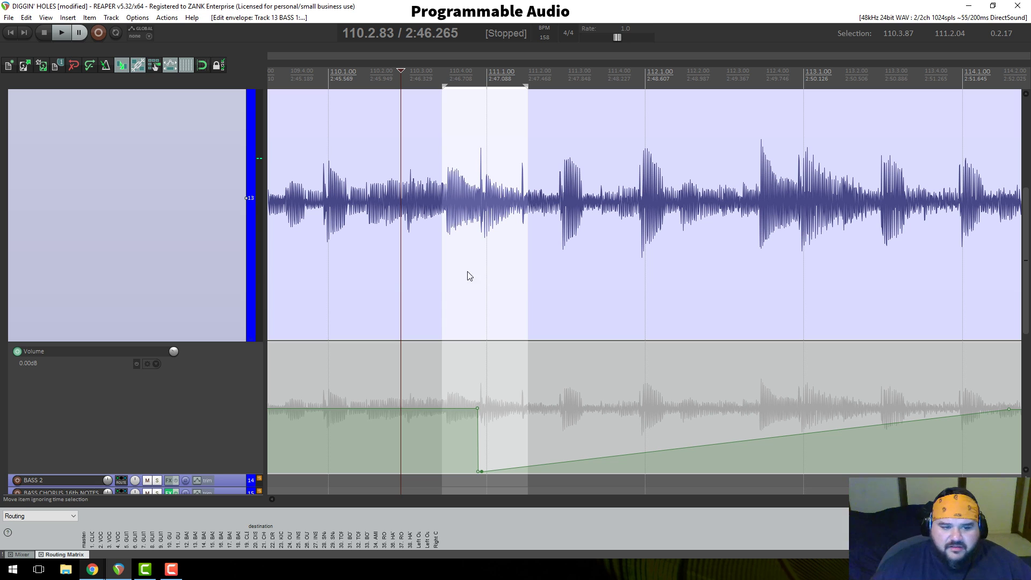
# Step: Unsolo the BASS 1 track and play the volume dip in the full mix from 110.2.83
pyautogui.scroll(3, 156, 249)
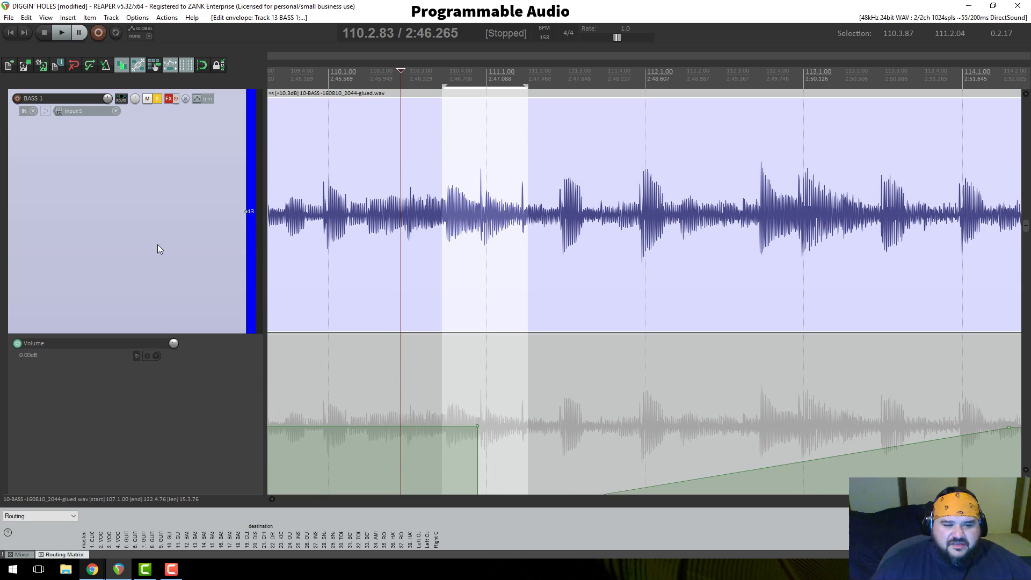
pyautogui.scroll(2, 163, 242)
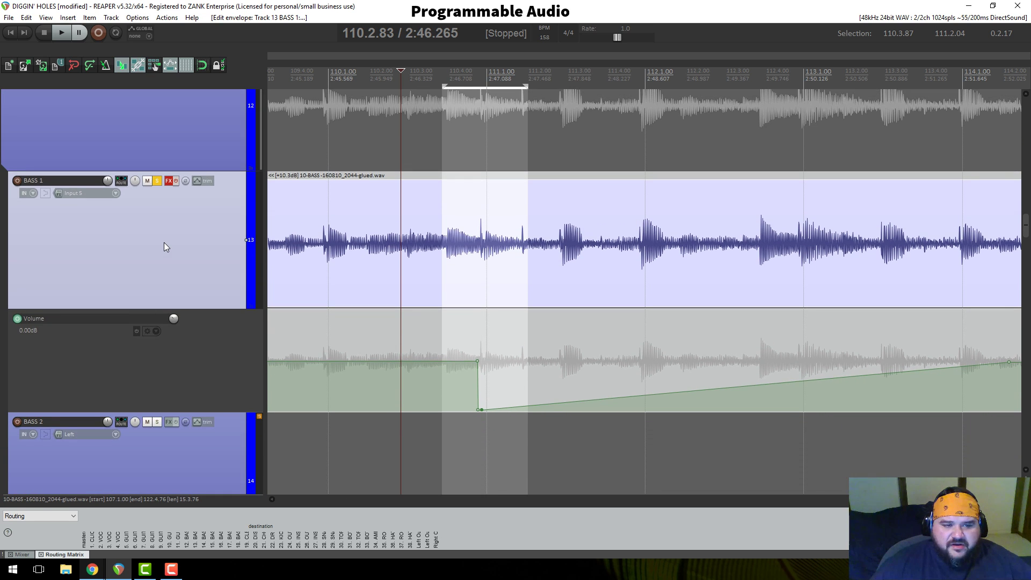
pyautogui.scroll(2, 163, 243)
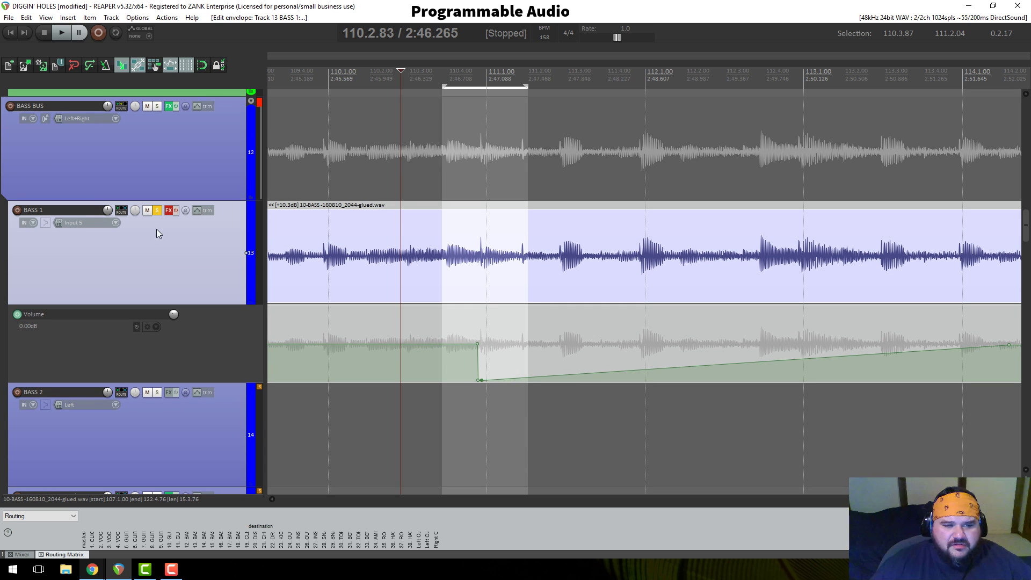
pyautogui.click(157, 210)
pyautogui.press('space')
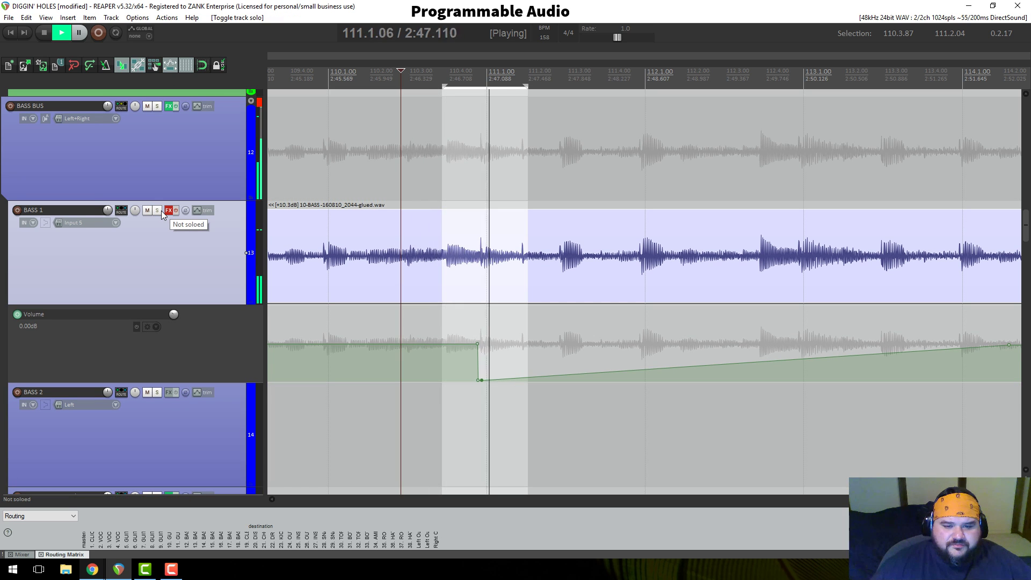
pyautogui.press('space')
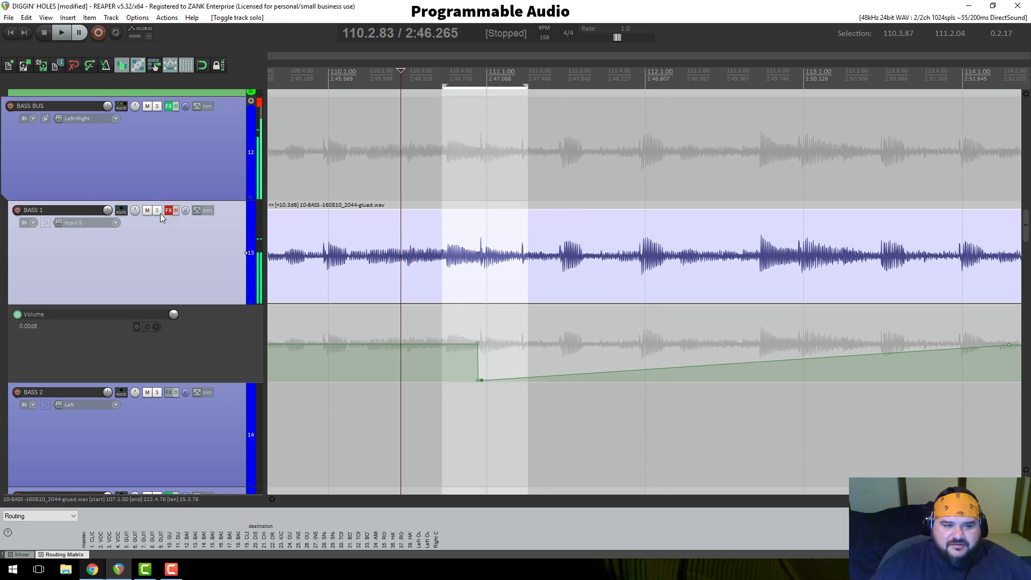
# Step: Solo BASS 1 again and replay it from 110.2.83 for comparison with the full mix
pyautogui.click(159, 212)
pyautogui.press('space')
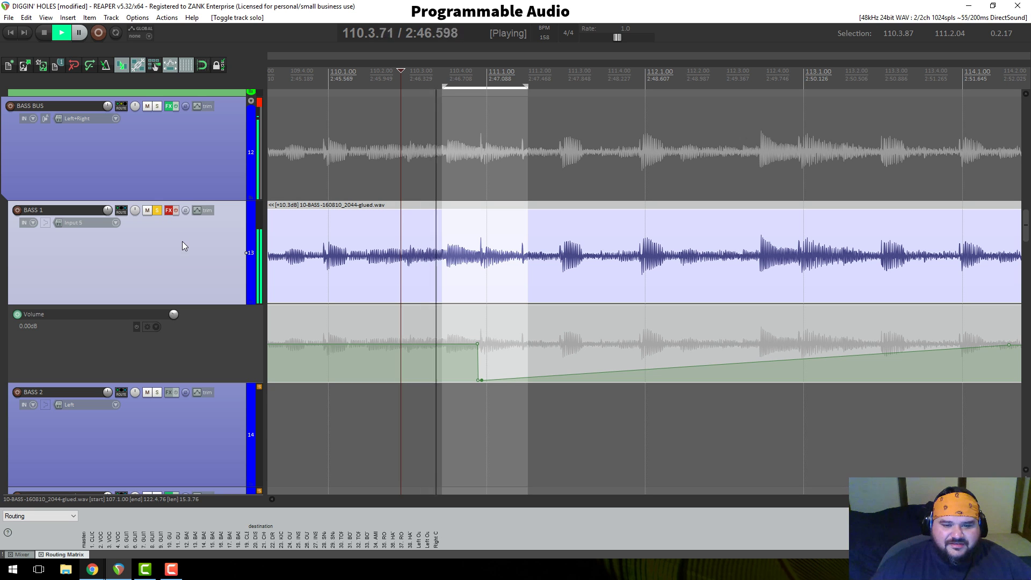
pyautogui.press('space')
# Step: Take BASS 1 out of solo and play the whole mix from 110.2.83 past the end of the recovery ramp
pyautogui.click(159, 210)
pyautogui.scroll(3, 178, 226)
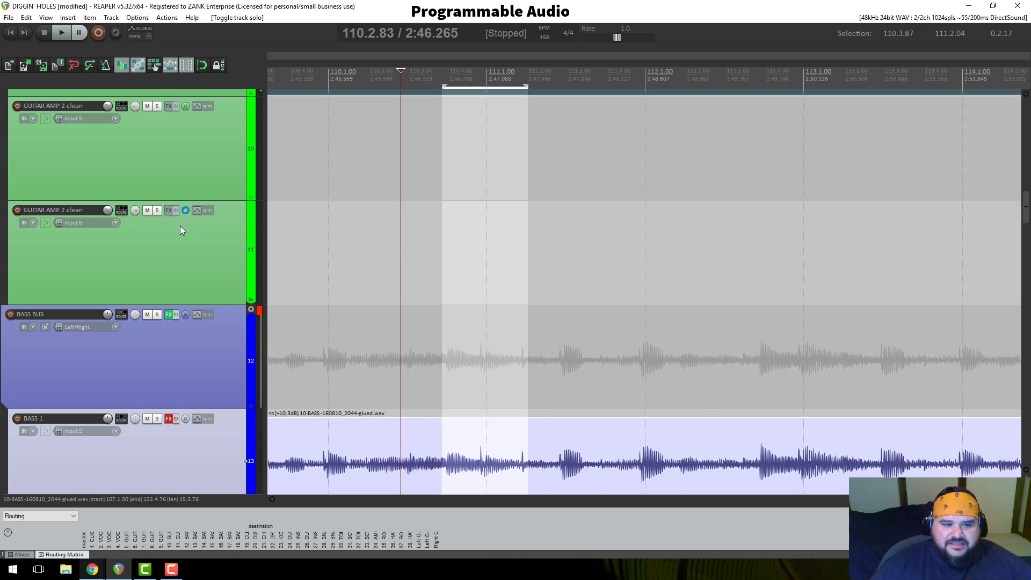
pyautogui.scroll(-10, 205, 263)
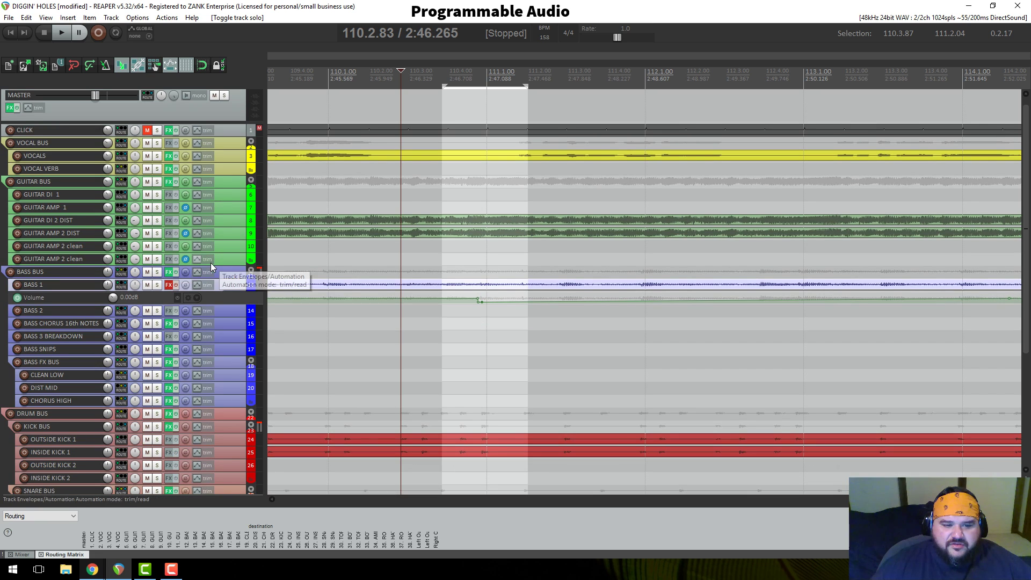
pyautogui.press('space')
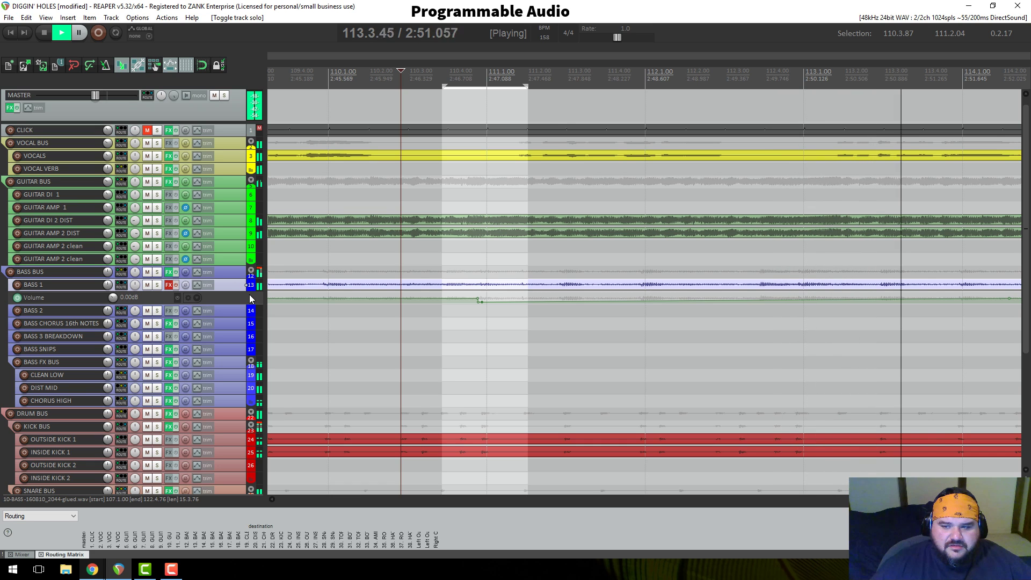
pyautogui.scroll(-1, 249, 294)
pyautogui.scroll(-1, 587, 300)
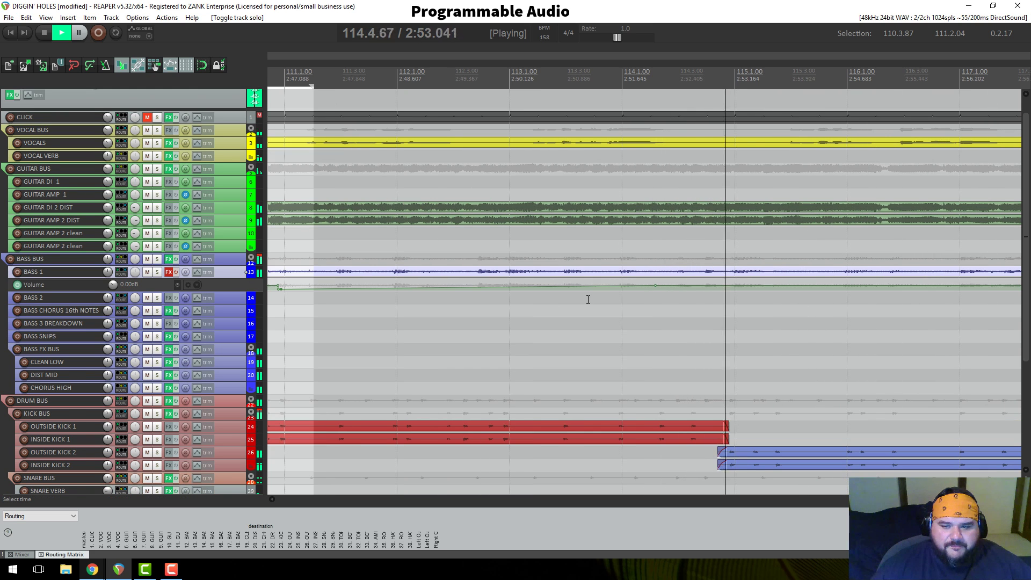
pyautogui.press('space')
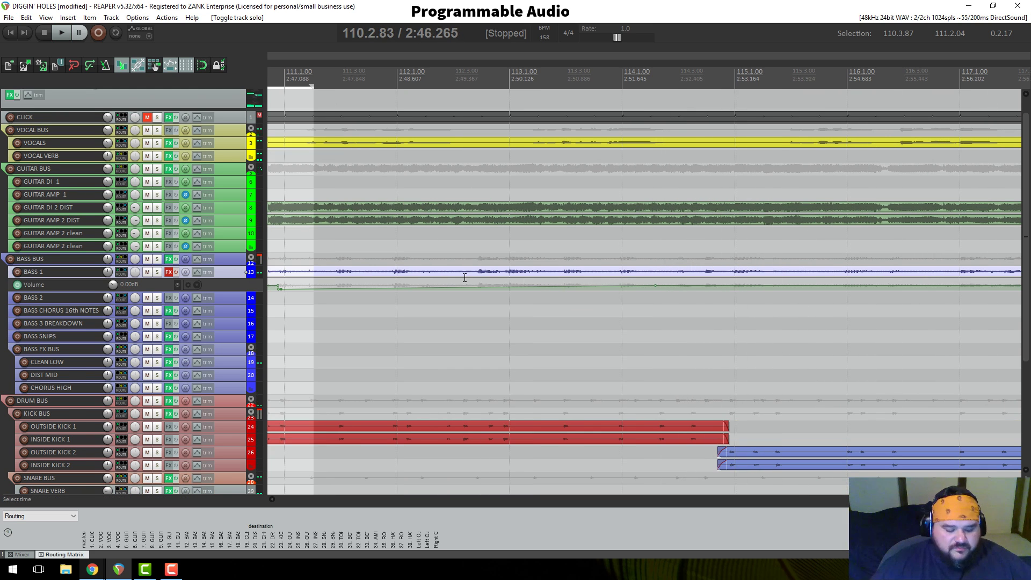
# Step: Shorten the BASS 1 volume recovery ramp by moving its end point to 111.2.34 and resetting that point to 0 dB
pyautogui.scroll(2, 464, 278)
pyautogui.scroll(3, 234, 267)
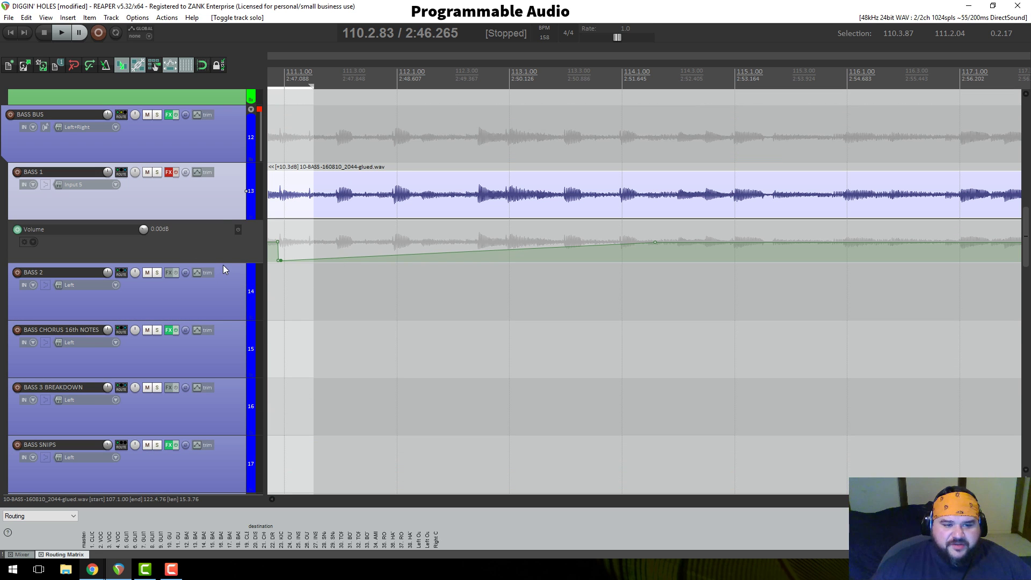
pyautogui.moveTo(222, 219); pyautogui.dragTo(222, 364)
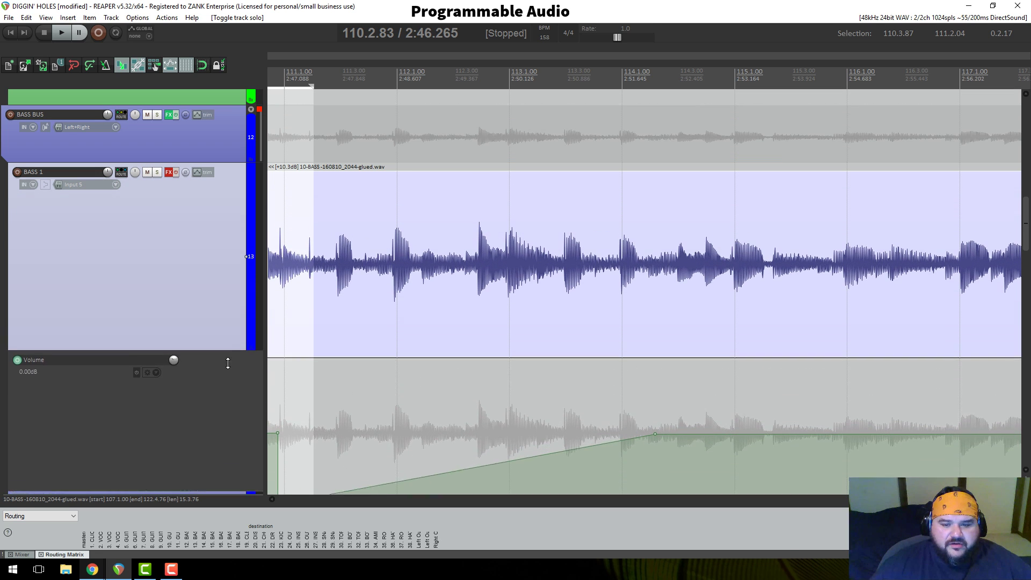
pyautogui.scroll(5, 434, 350)
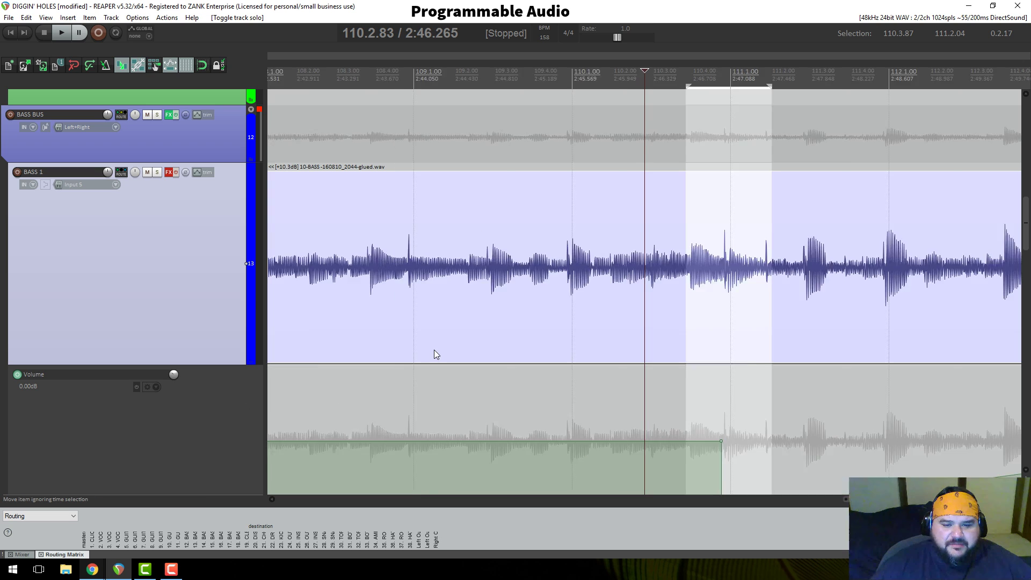
pyautogui.scroll(-6, 544, 347)
pyautogui.scroll(-5, 199, 298)
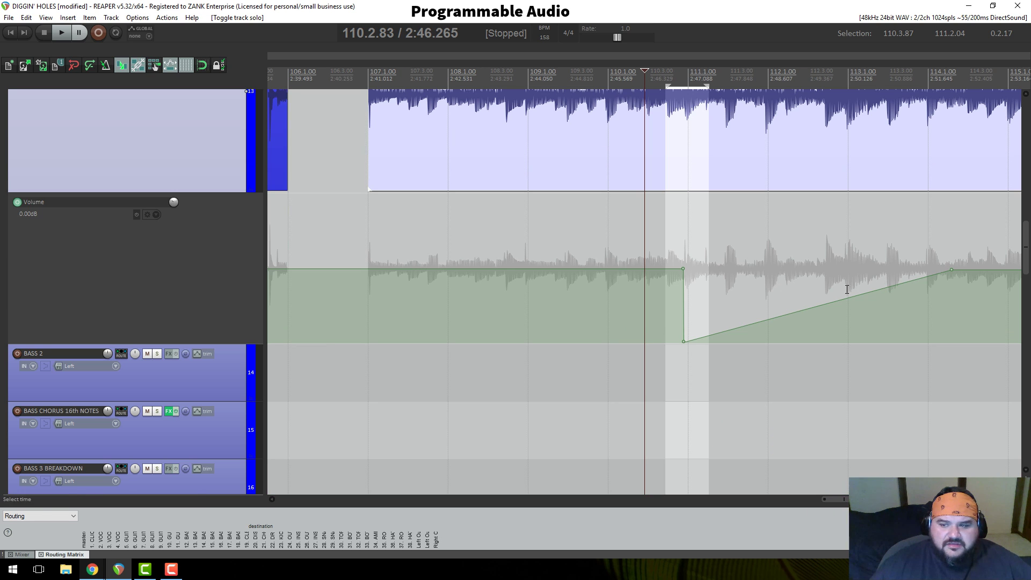
pyautogui.moveTo(950, 270); pyautogui.dragTo(713, 268)
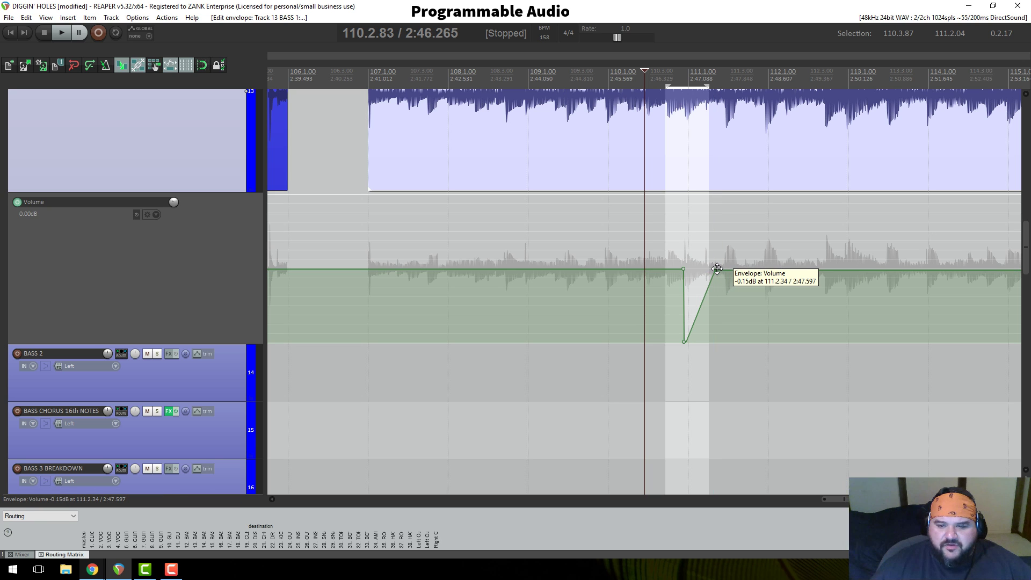
pyautogui.doubleClick(717, 269)
# Step: Play the mix from just after 110.1.00 to hear the dip with the shortened recovery ramp
pyautogui.scroll(-6, 717, 269)
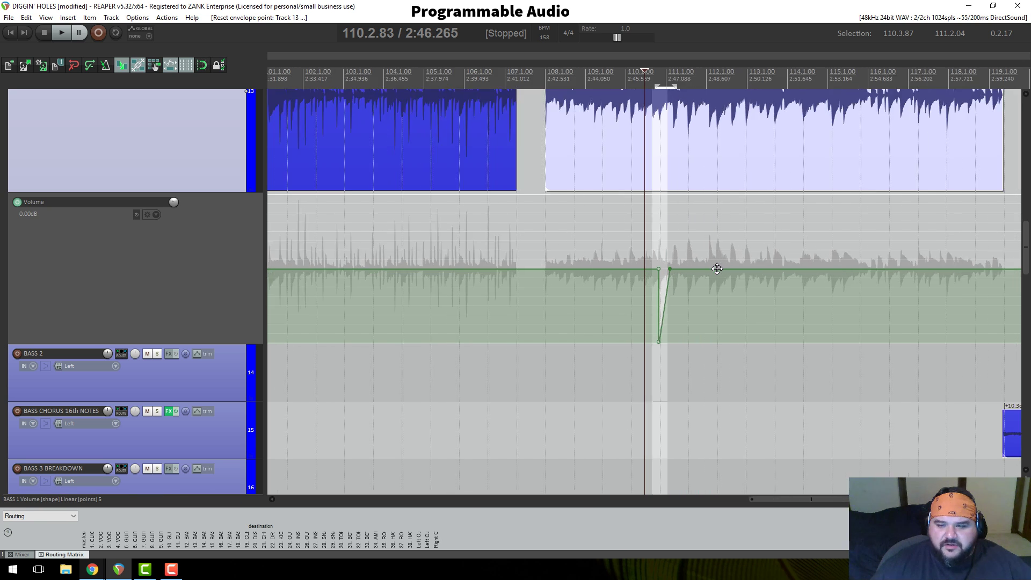
pyautogui.scroll(7, 717, 269)
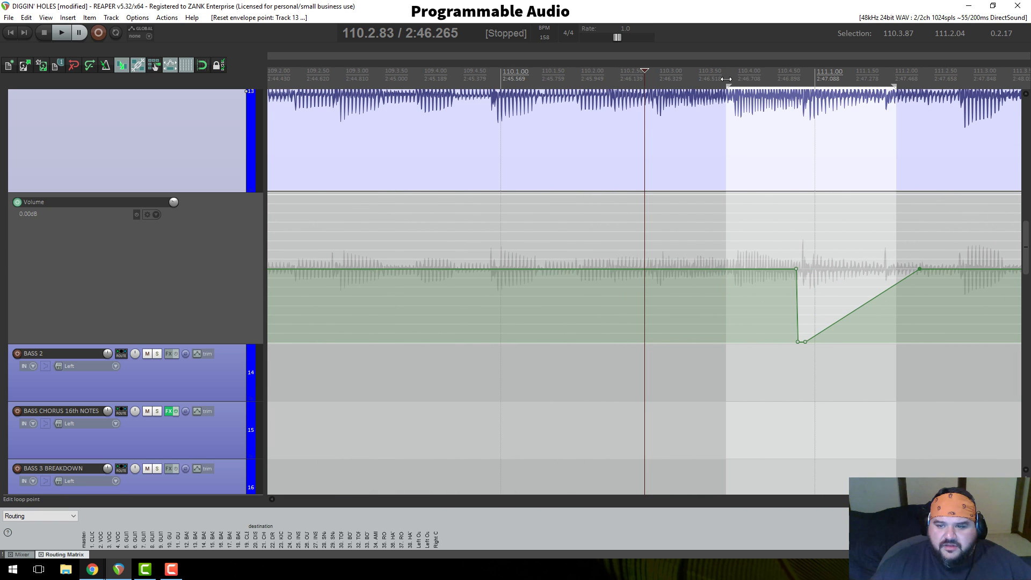
pyautogui.click(725, 79)
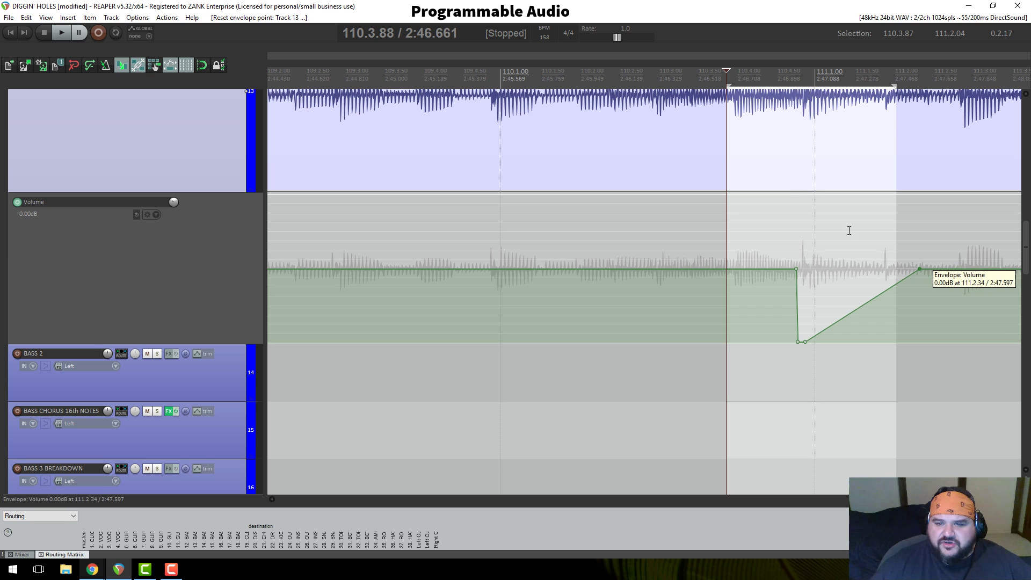
pyautogui.click(509, 80)
pyautogui.press('space')
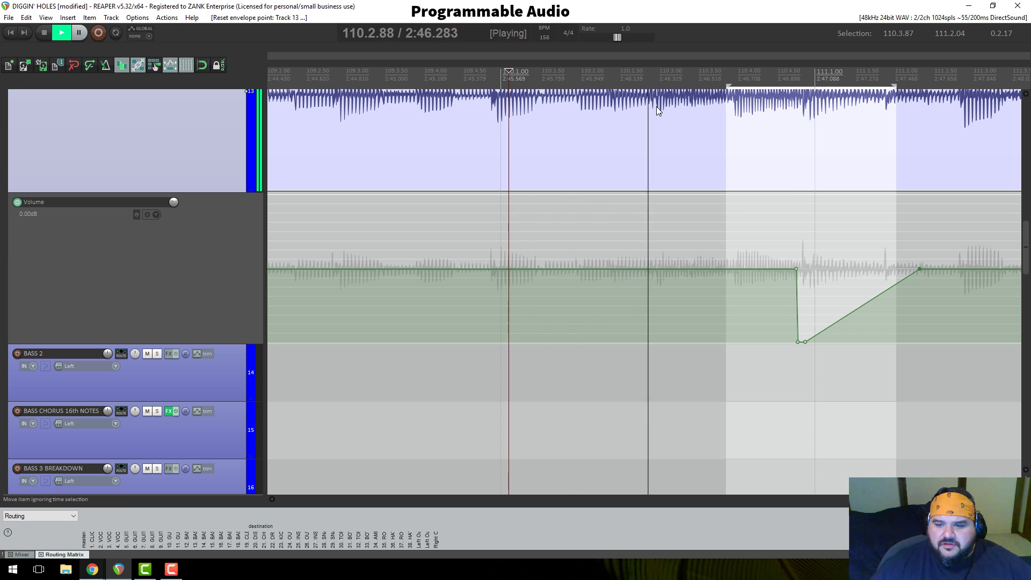
pyautogui.scroll(-3, 700, 170)
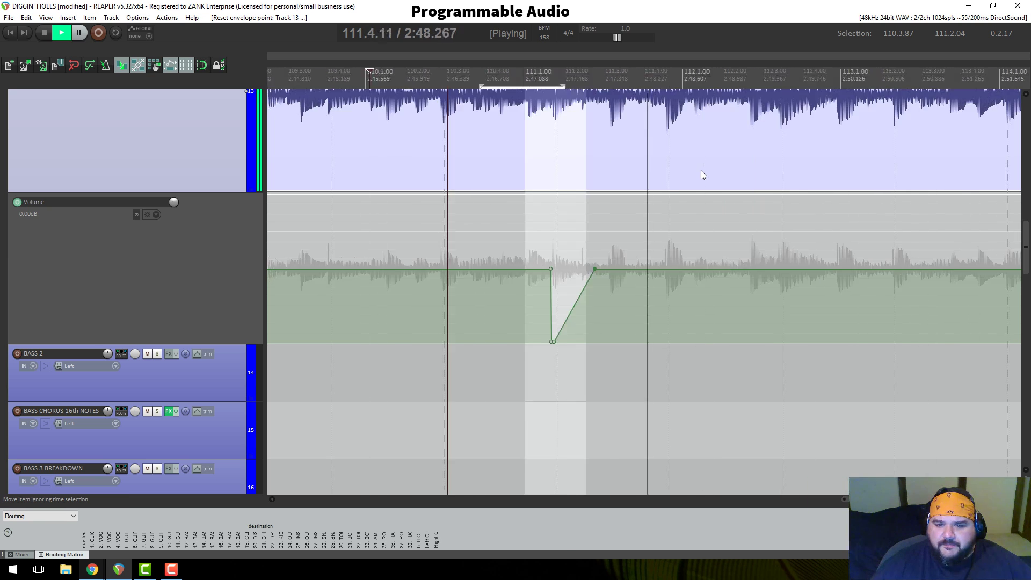
pyautogui.press('space')
# Step: Bypass the BASS 1 volume envelope and play the transient twice from 110.4.70 without the dip
pyautogui.click(550, 161)
pyautogui.scroll(10, 614, 196)
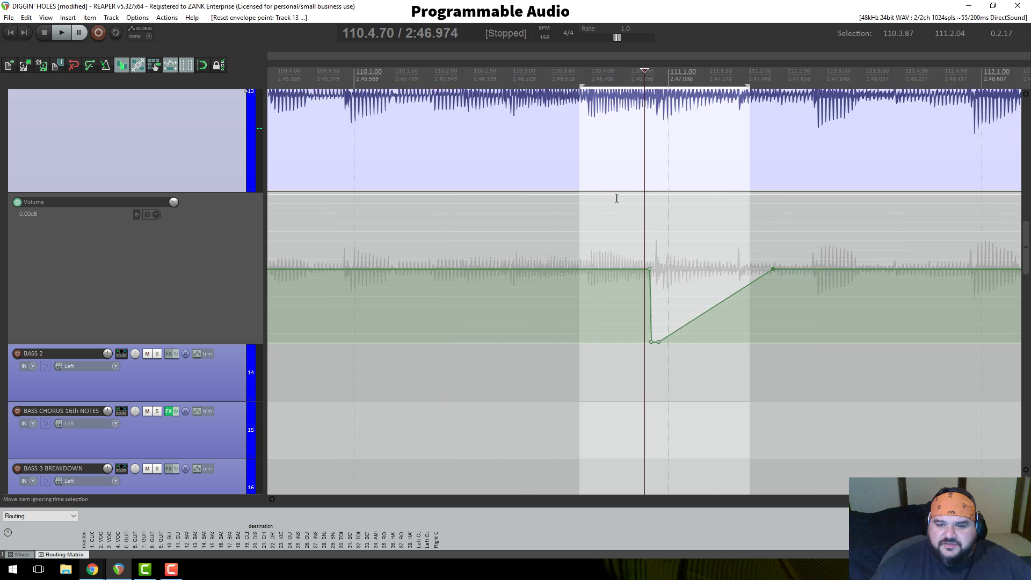
pyautogui.scroll(2, 224, 212)
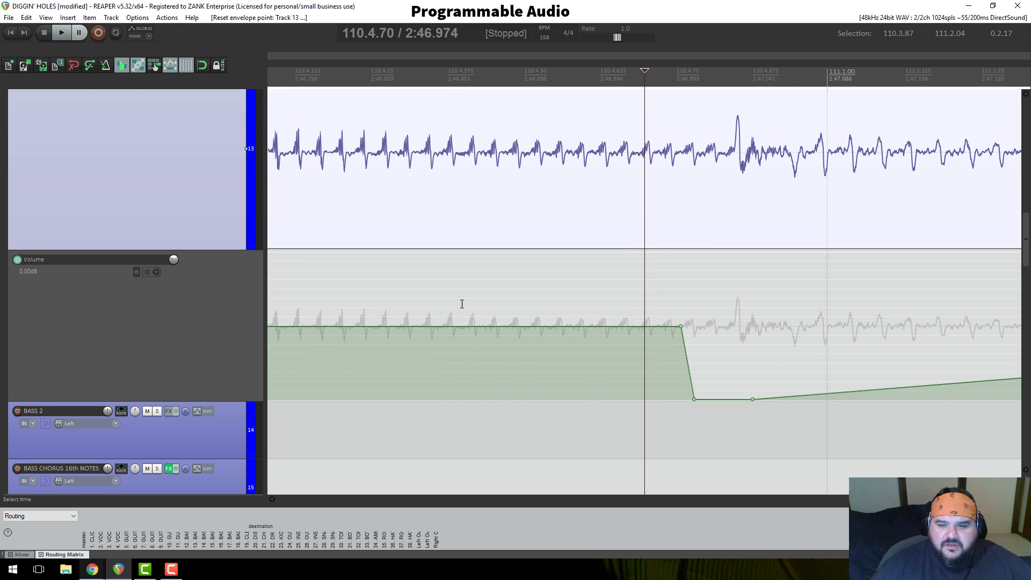
pyautogui.click(137, 273)
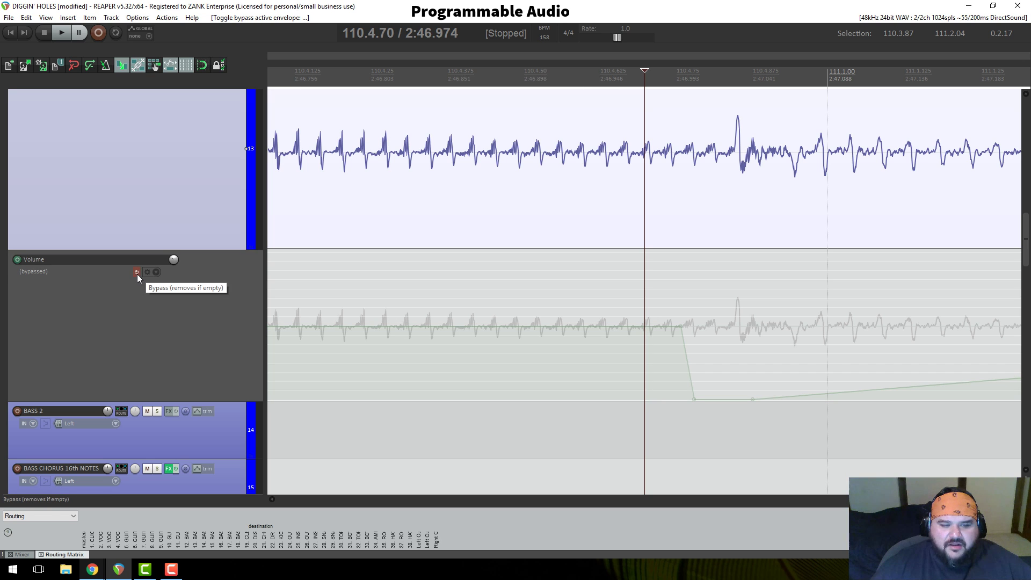
pyautogui.press('space')
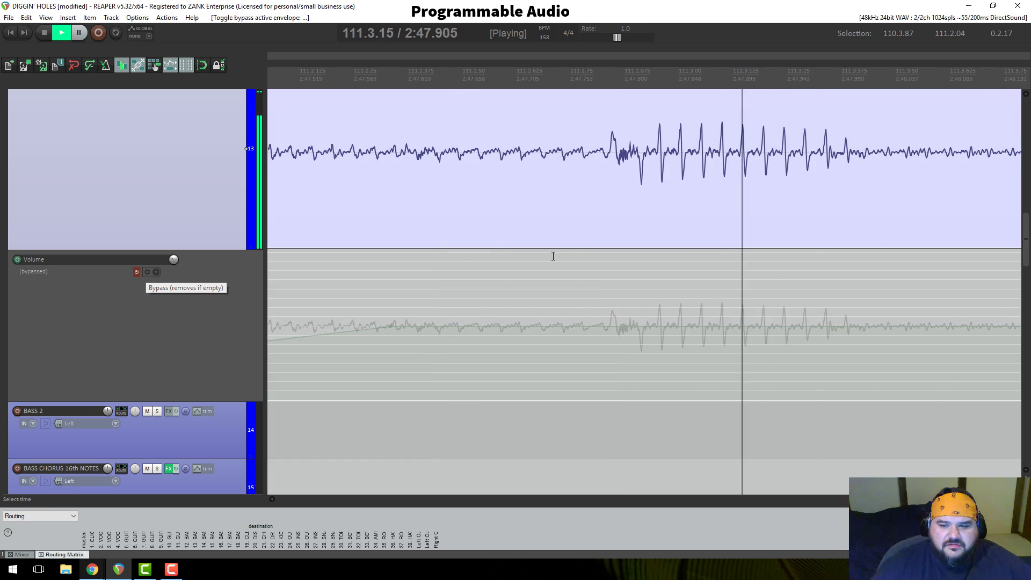
pyautogui.press('space')
pyautogui.scroll(-4, 593, 203)
pyautogui.press('space')
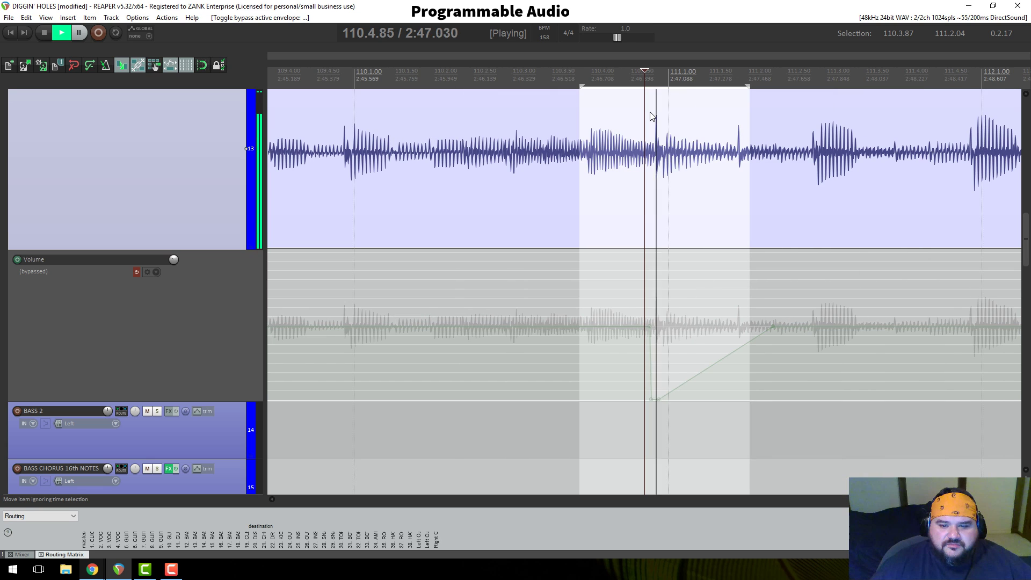
pyautogui.press('space')
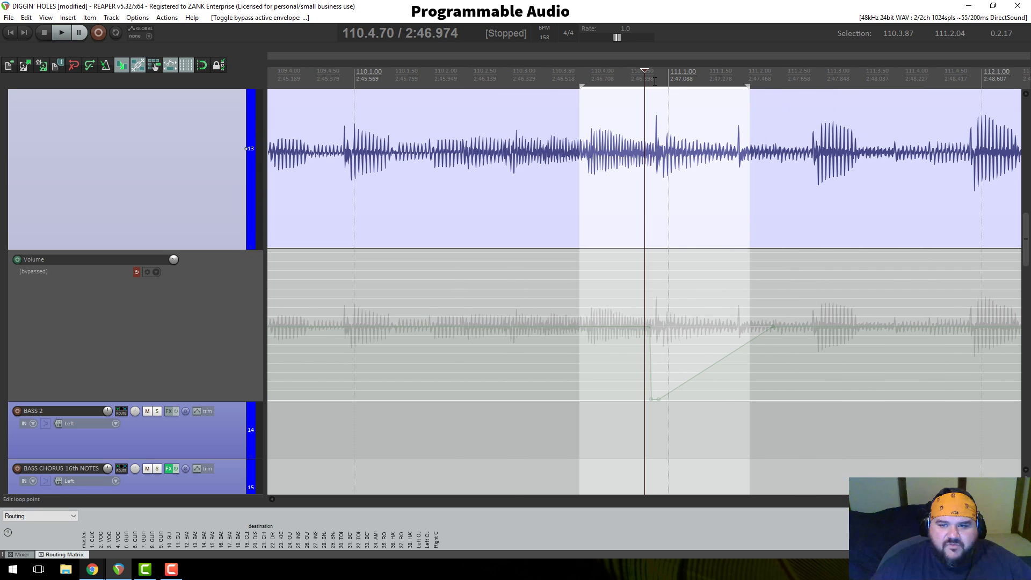
# Step: Set the time selection around the transient and the notes following it, from 110.4.82 to 111.1.25
pyautogui.moveTo(655, 81); pyautogui.dragTo(666, 82)
pyautogui.scroll(5, 679, 115)
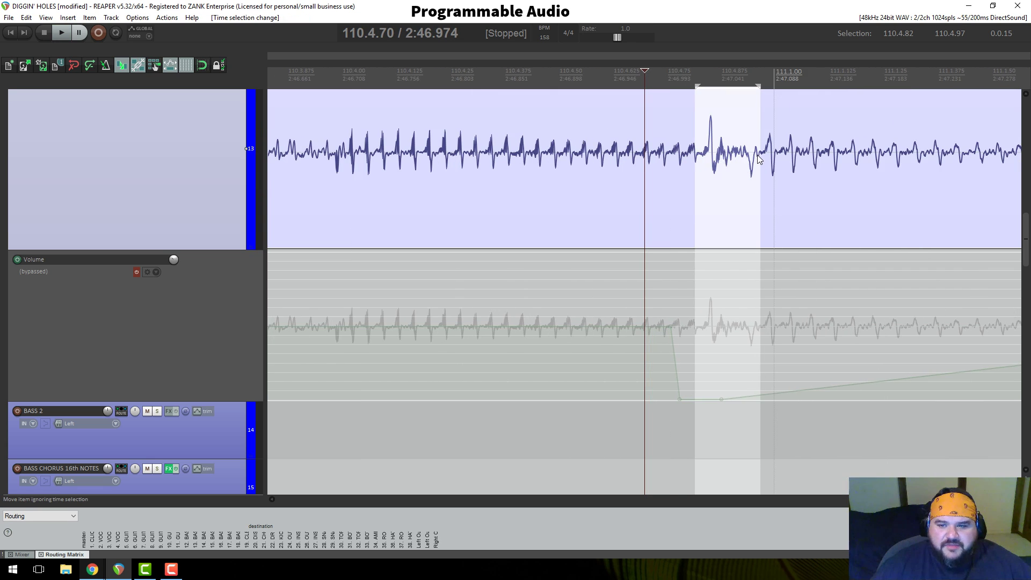
pyautogui.scroll(-5, 757, 153)
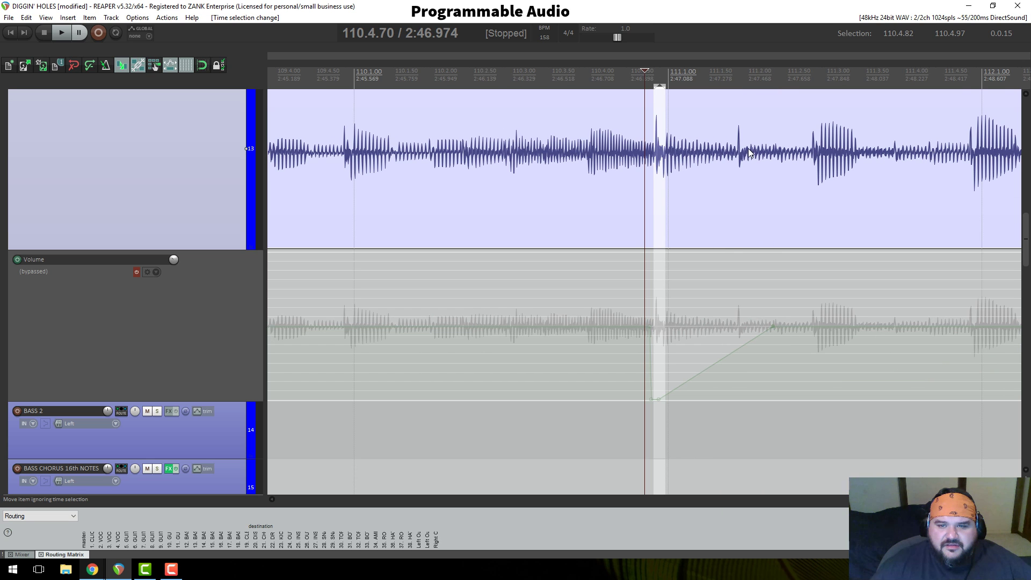
pyautogui.scroll(5, 658, 121)
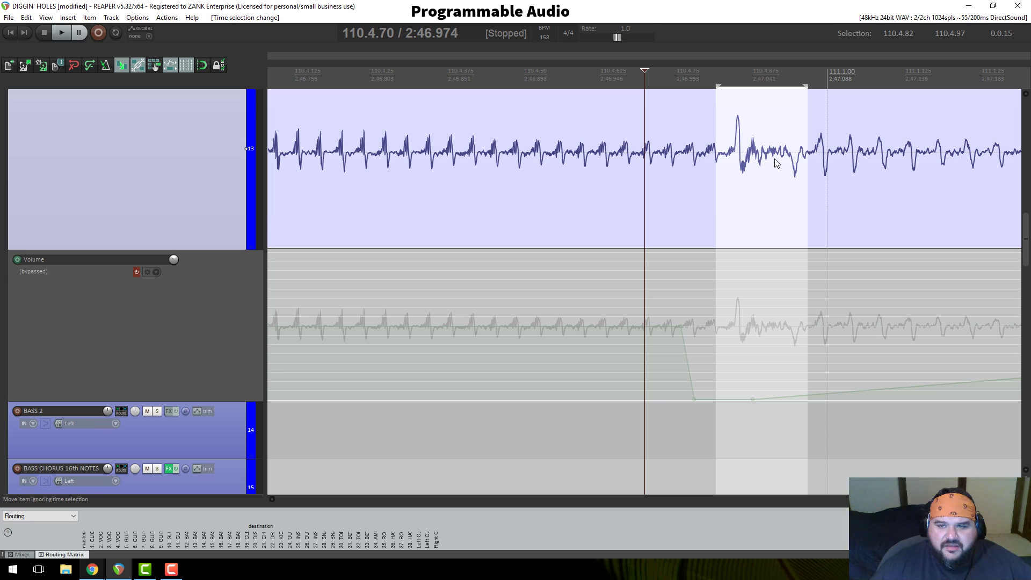
pyautogui.scroll(-4, 825, 146)
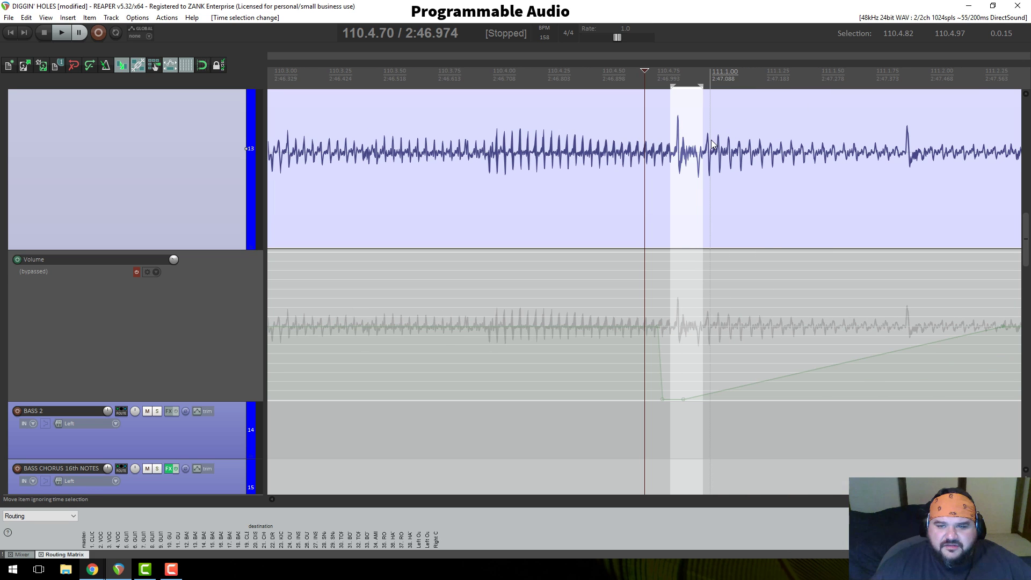
pyautogui.moveTo(704, 86); pyautogui.dragTo(745, 94)
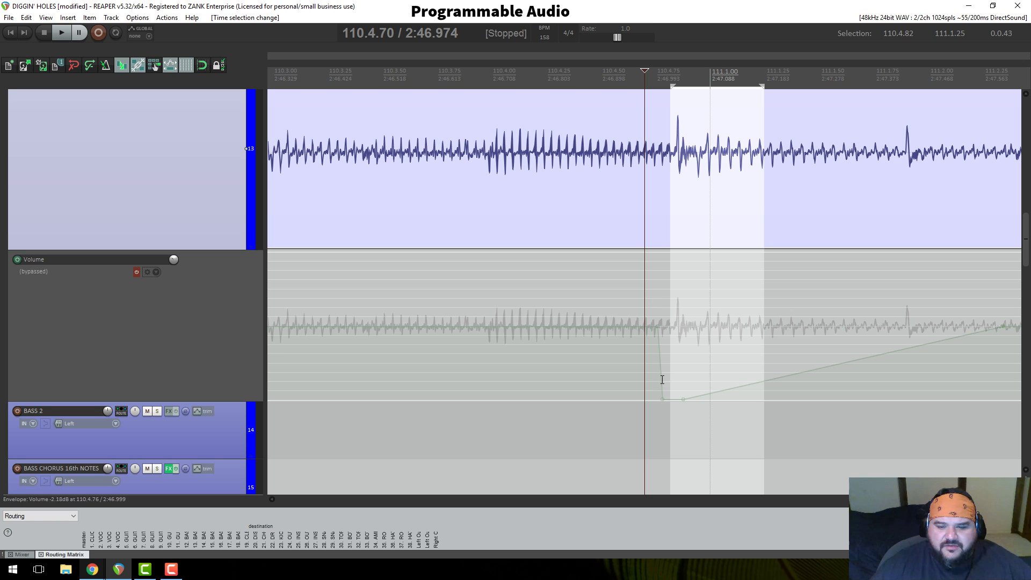
# Step: Shift the drop and low points of the volume dip later, around 111.1.00 and behind the transient, and re-enable the bypassed envelope
pyautogui.moveTo(682, 400); pyautogui.dragTo(743, 400)
pyautogui.moveTo(661, 400); pyautogui.dragTo(694, 411)
pyautogui.moveTo(658, 328); pyautogui.dragTo(701, 329)
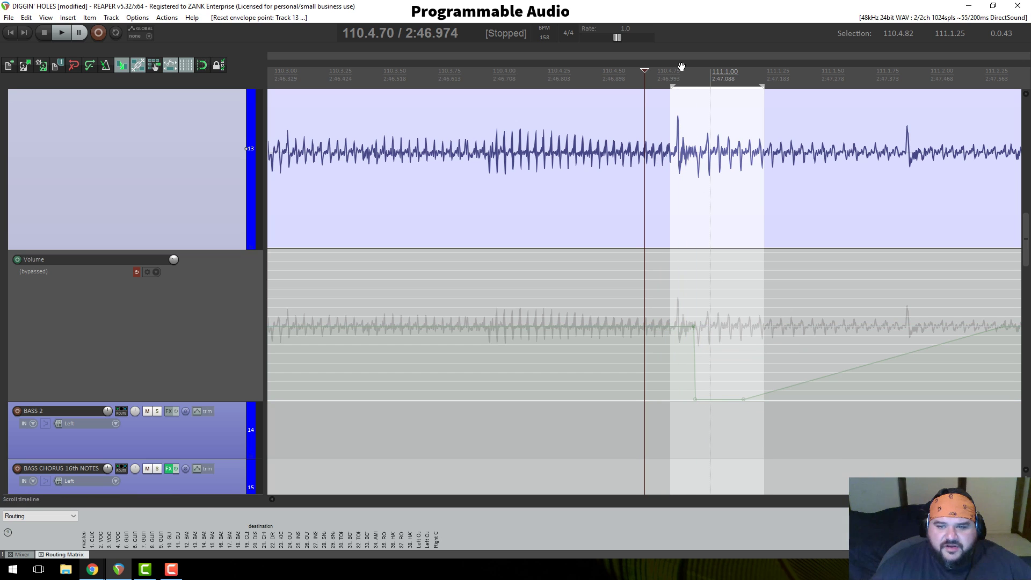
pyautogui.scroll(2, 718, 120)
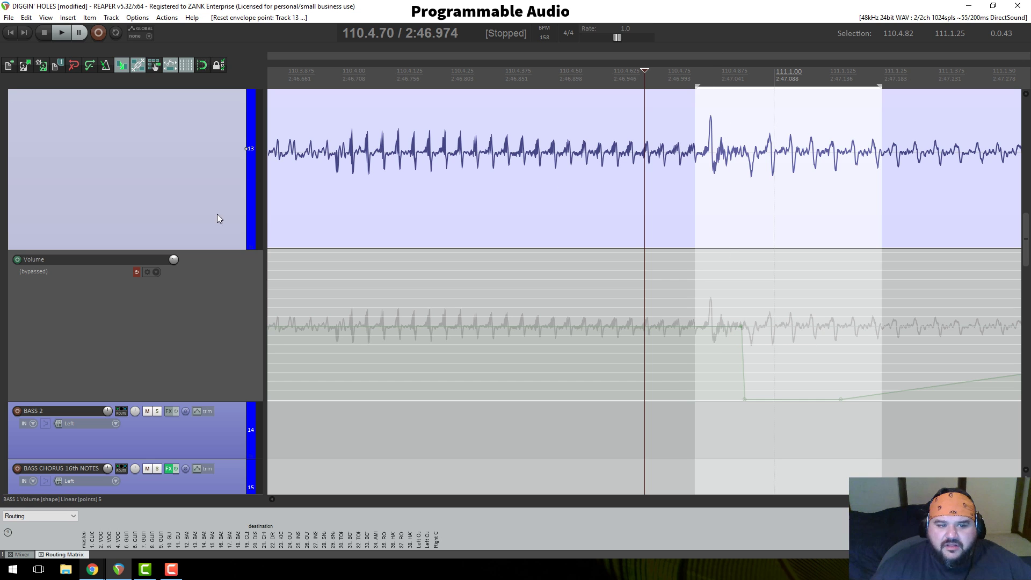
pyautogui.click(139, 275)
pyautogui.scroll(-4, 644, 161)
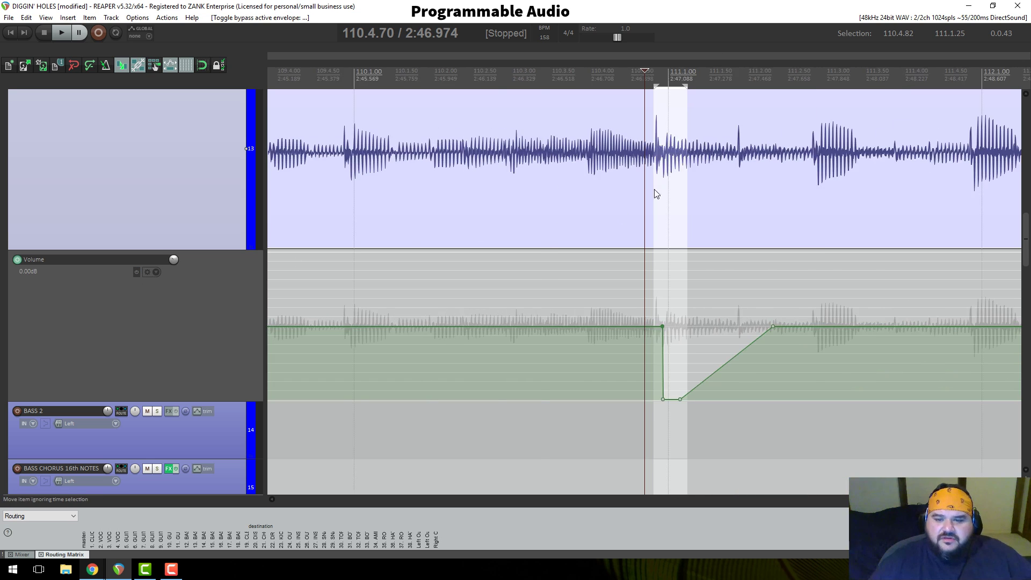
# Step: Play the mix from 110.3.65 through the transient to hear the repositioned volume dip
pyautogui.click(615, 80)
pyautogui.press('space')
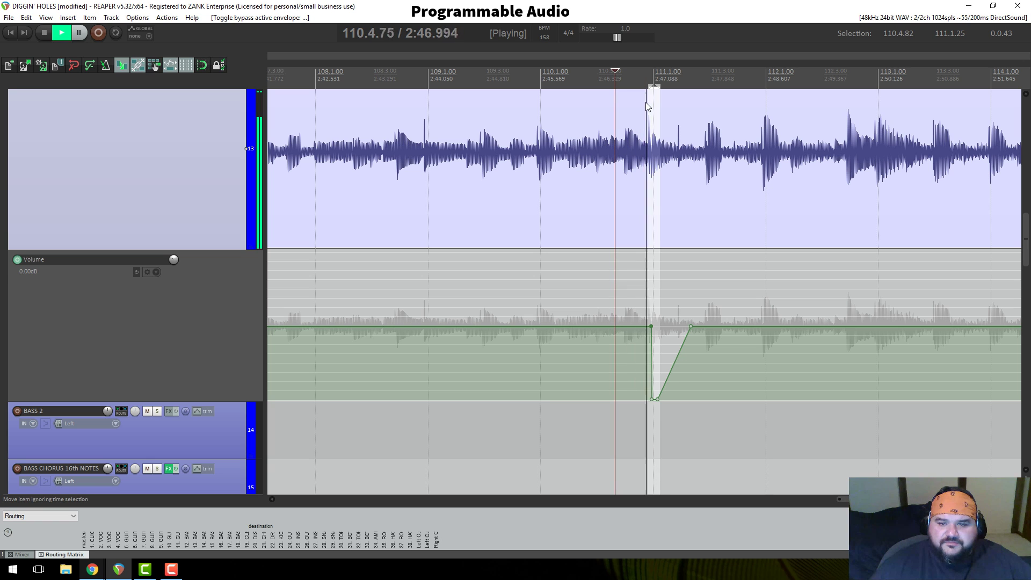
pyautogui.press('space')
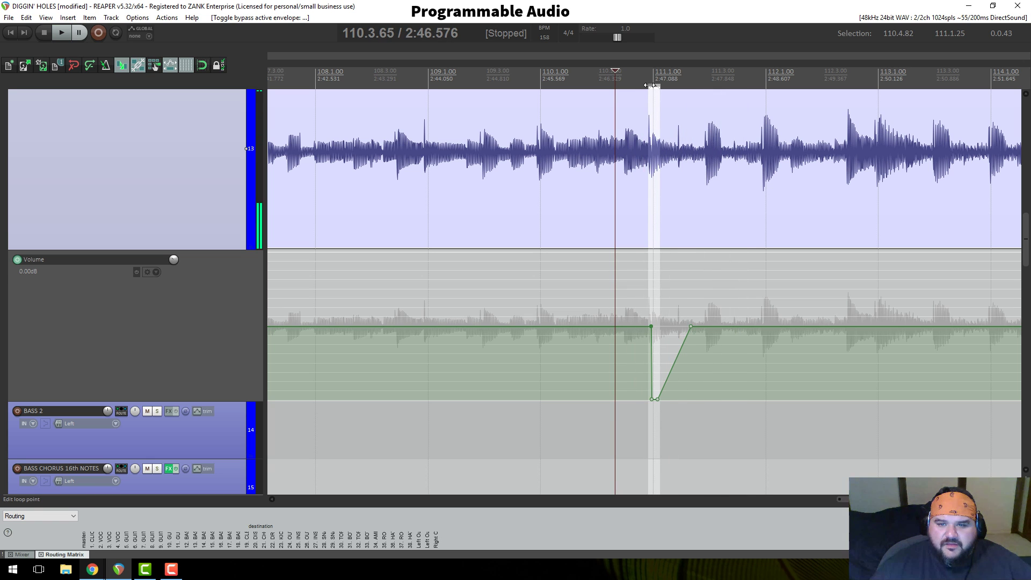
# Step: Extend the time selection's start back to 110.4.35 and raise both low points of the BASS 1 volume dip, making it shallower with a gradual recovery
pyautogui.moveTo(650, 85); pyautogui.dragTo(635, 85)
pyautogui.scroll(5, 706, 133)
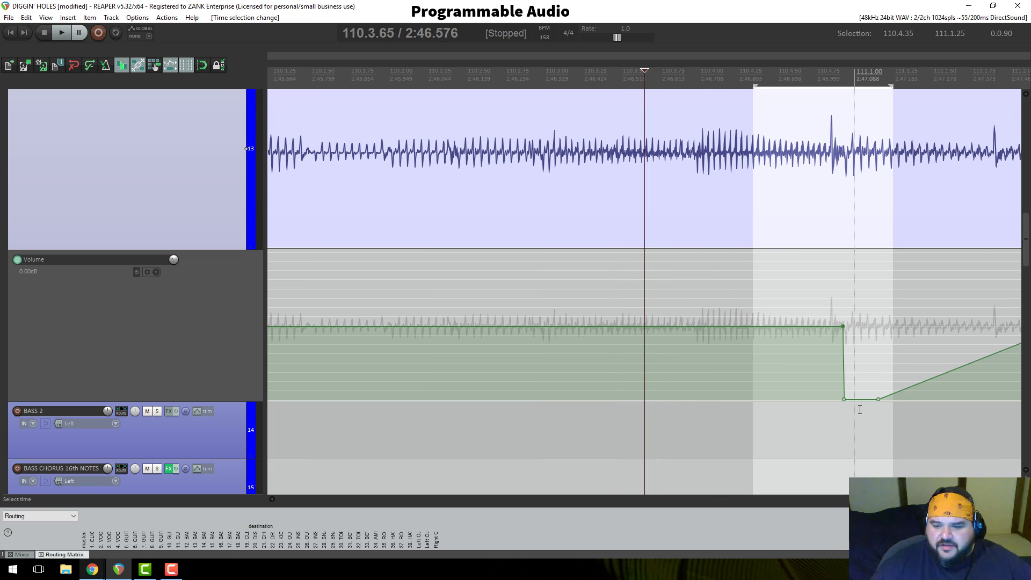
pyautogui.moveTo(843, 399); pyautogui.dragTo(876, 370)
pyautogui.press('space')
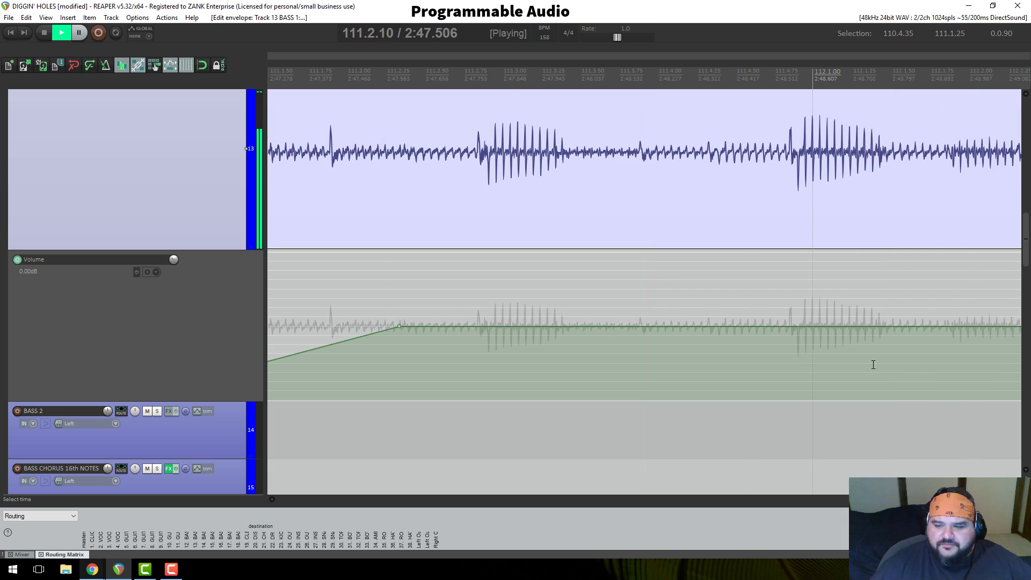
pyautogui.press('space')
pyautogui.scroll(-5, 751, 360)
pyautogui.moveTo(695, 371); pyautogui.dragTo(730, 333)
# Step: Play the mix twice from 110.3.65 to hear the shallower dip and the notes following it
pyautogui.press('space')
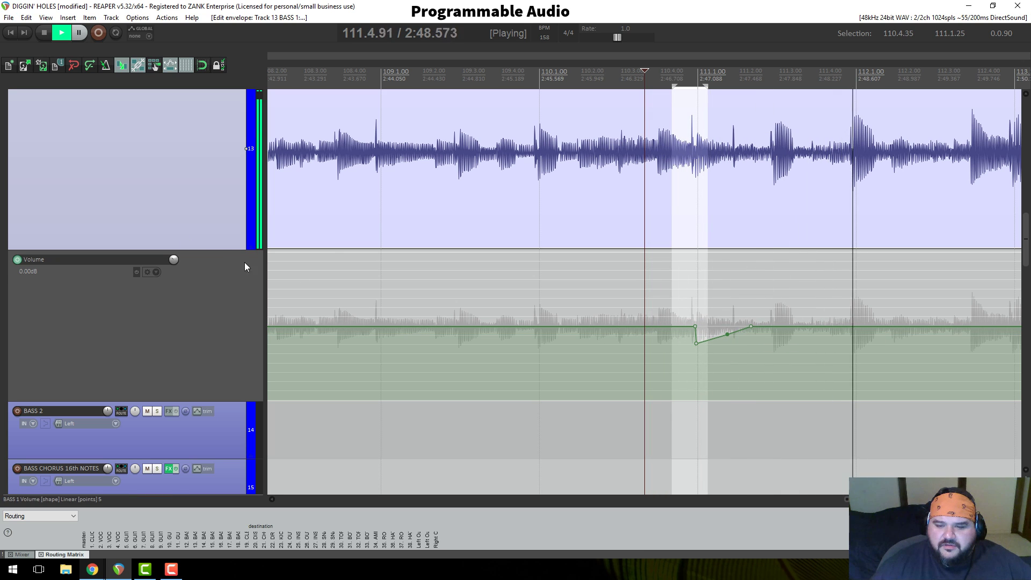
pyautogui.press('space')
pyautogui.press('space')
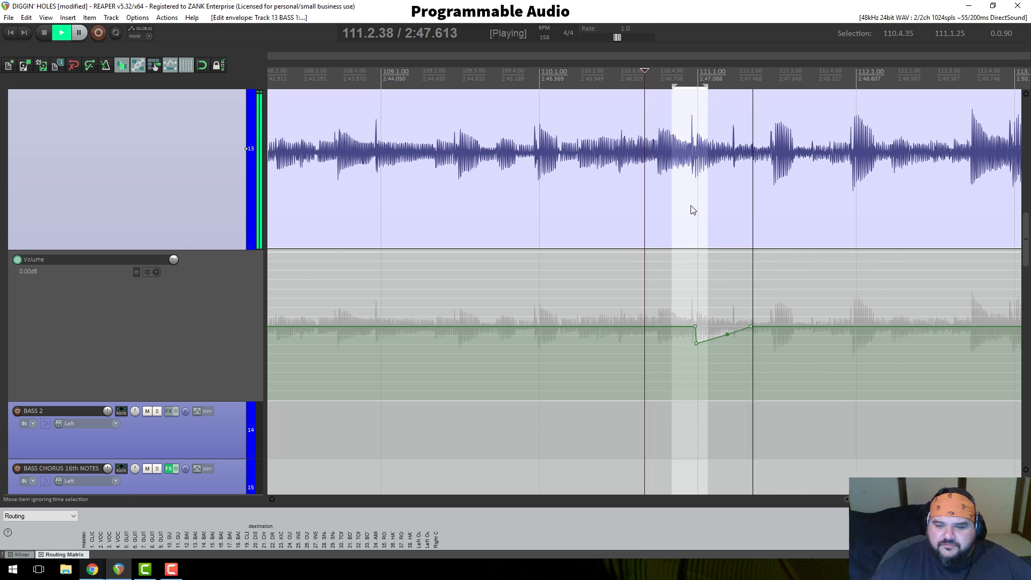
pyautogui.scroll(-3, 690, 209)
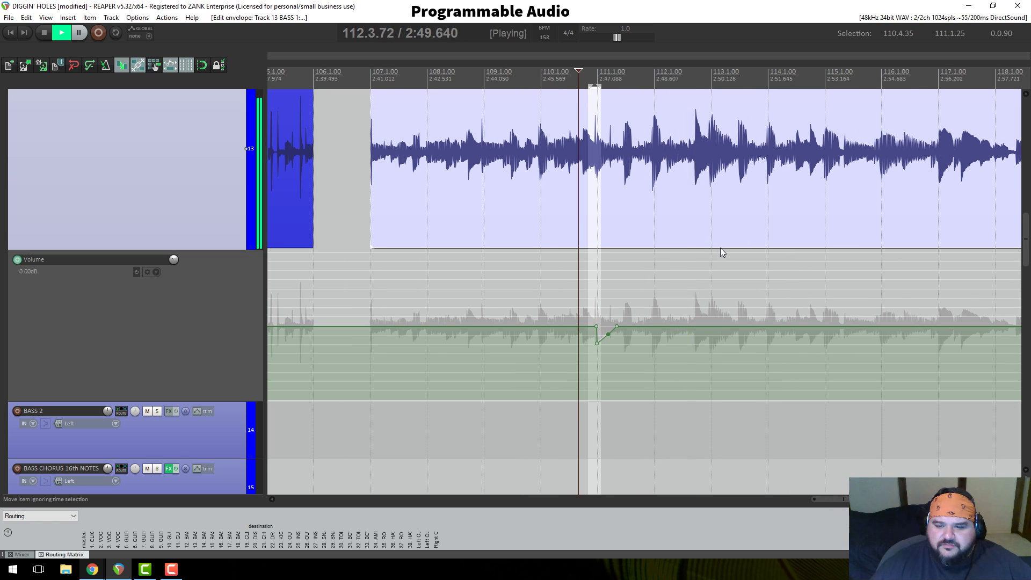
pyautogui.press('space')
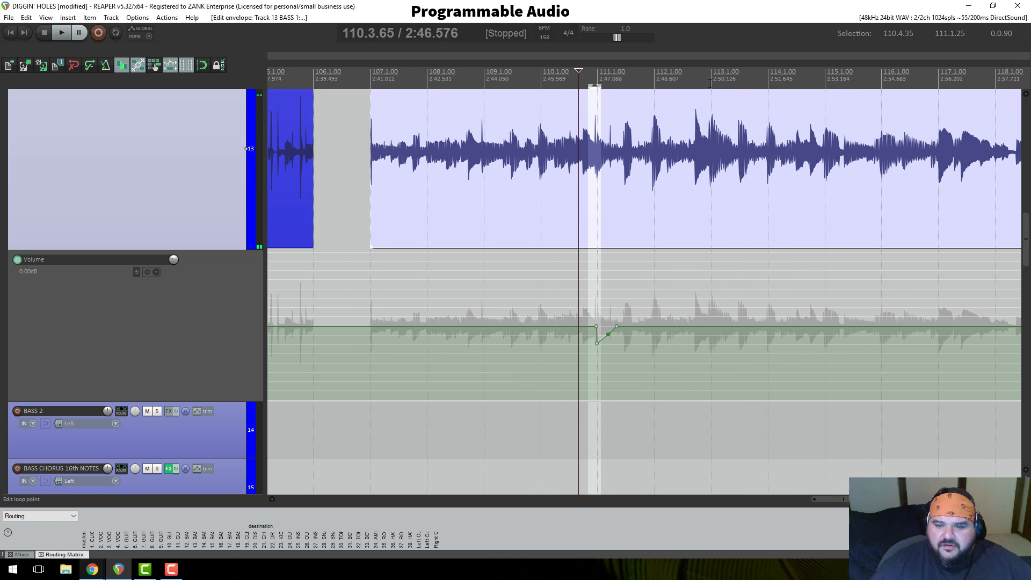
# Step: Set the time selection from 112.4.78 to 113.4.16 around the bar 113 notes and solo BASS 1
pyautogui.click(709, 83)
pyautogui.scroll(4, 644, 186)
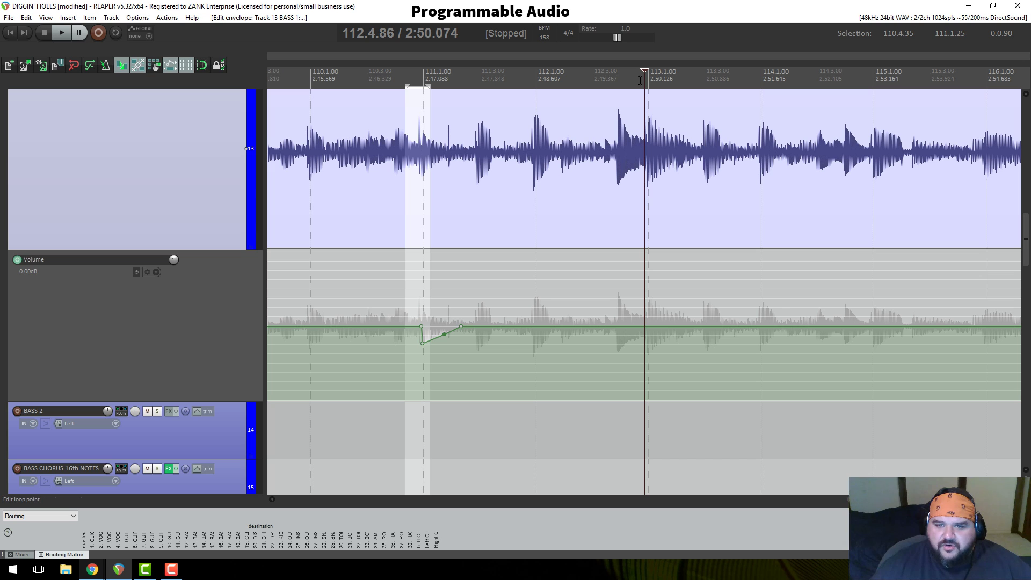
pyautogui.moveTo(645, 76); pyautogui.dragTo(738, 86)
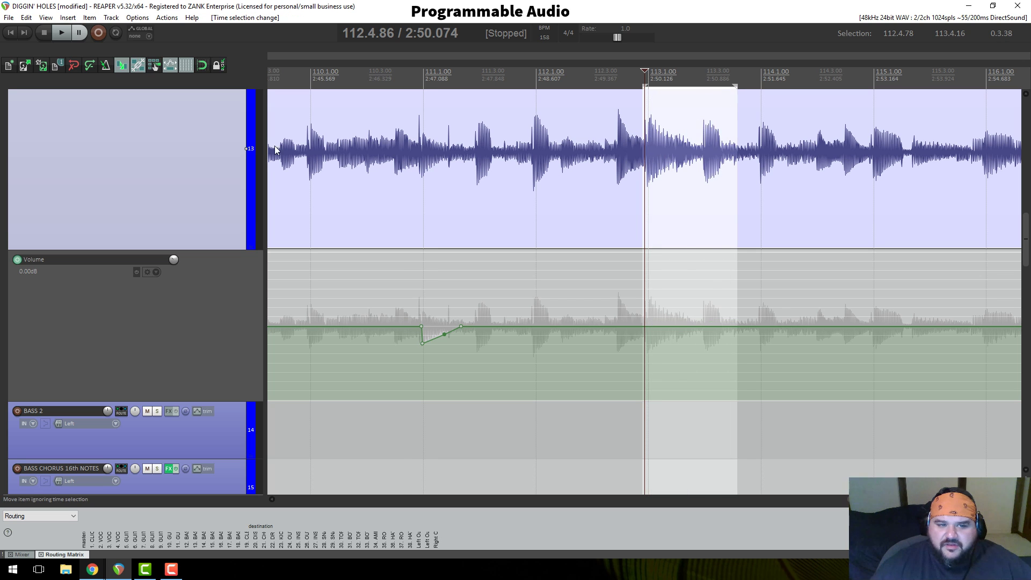
pyautogui.scroll(5, 197, 190)
pyautogui.click(158, 344)
pyautogui.scroll(-5, 180, 309)
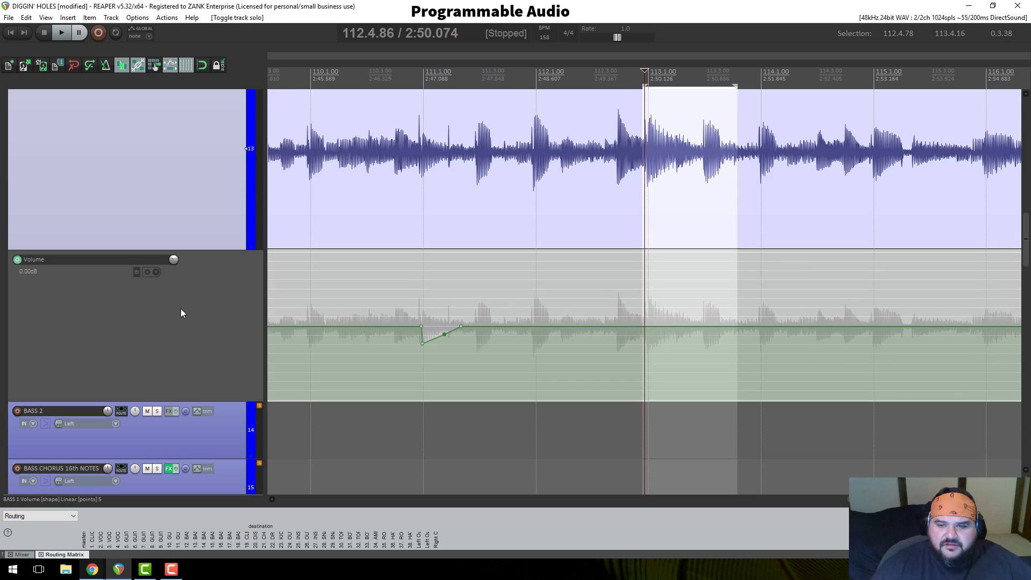
# Step: Extend the time selection's start back to 112.4.23 and play the soloed bass from 112.4.56
pyautogui.press('space')
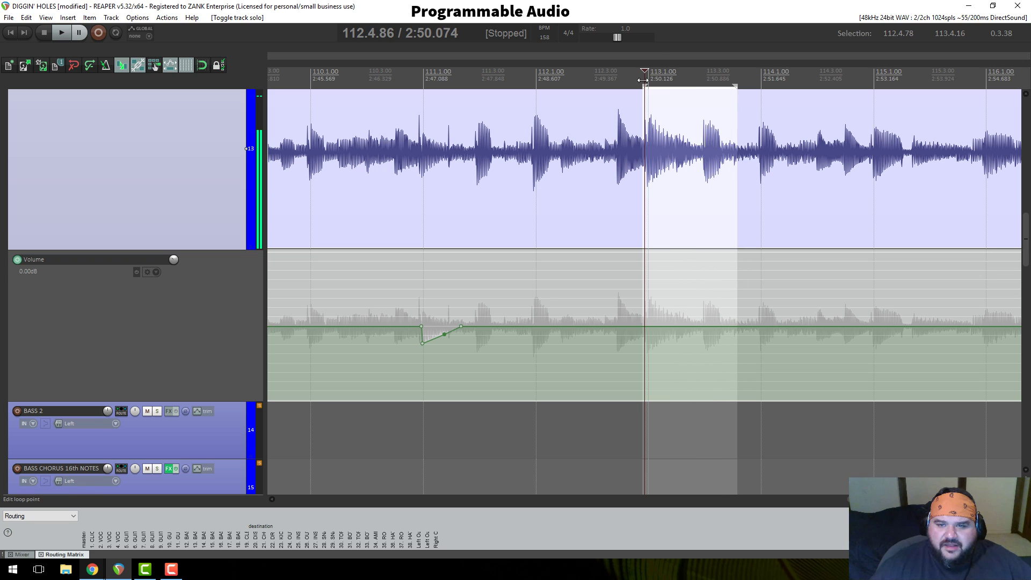
pyautogui.moveTo(643, 80); pyautogui.dragTo(627, 80)
pyautogui.click(637, 76)
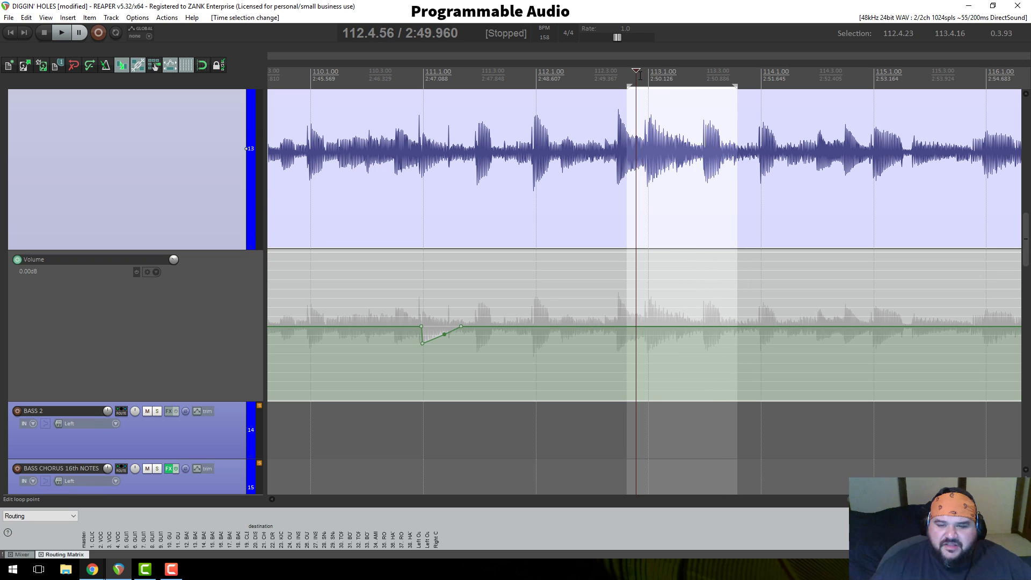
pyautogui.press('space')
# Step: Enable the effects on BASS 1 and play the soloed notes twice from 112.4.56
pyautogui.scroll(3, 663, 130)
pyautogui.scroll(4, 171, 172)
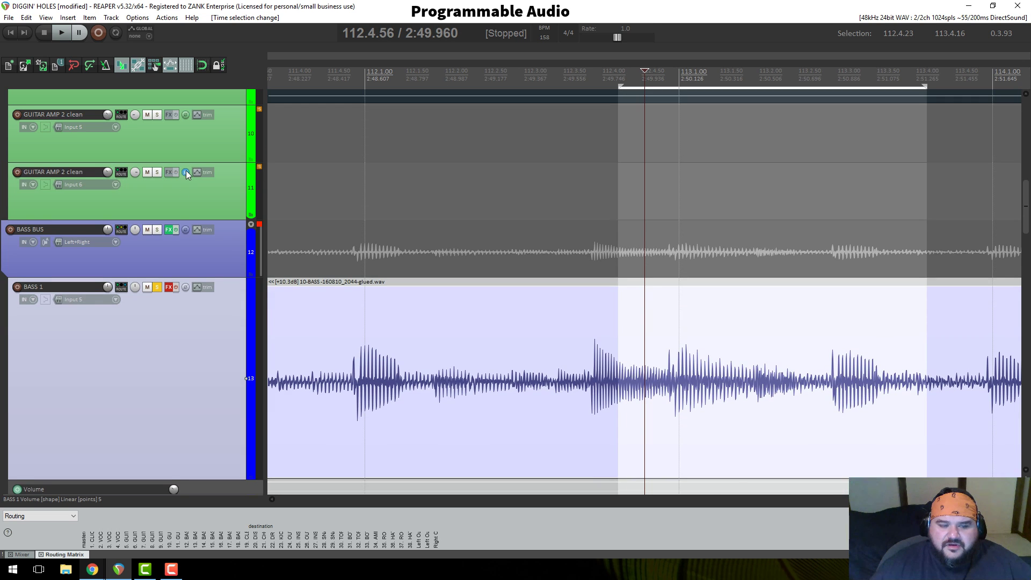
pyautogui.scroll(-2, 177, 245)
pyautogui.click(176, 174)
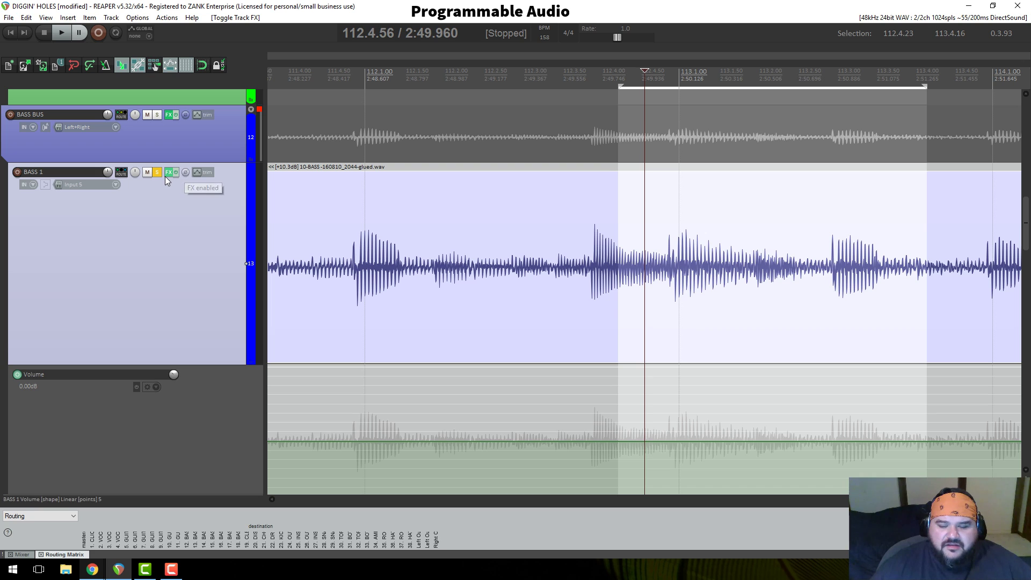
pyautogui.press('space')
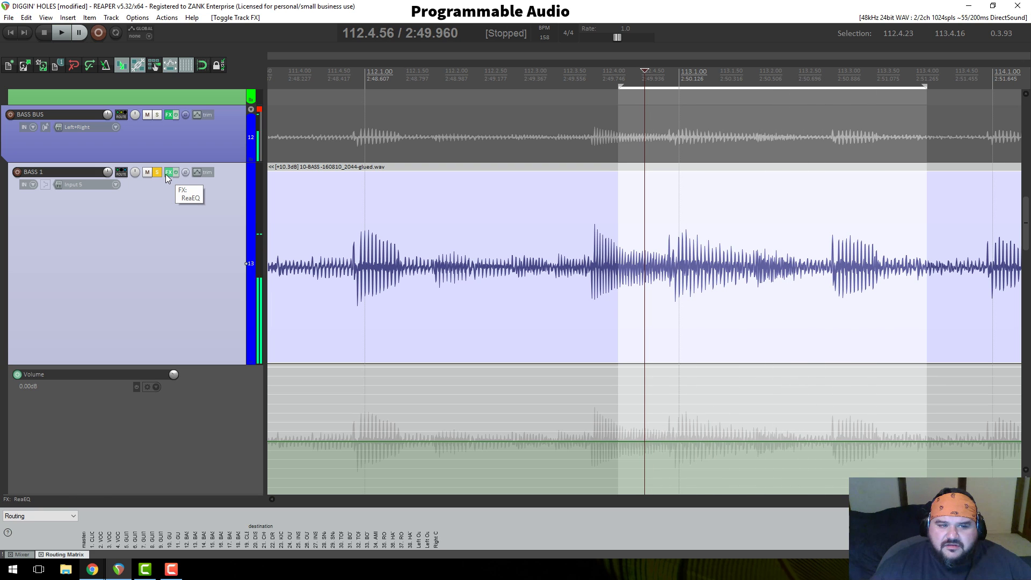
pyautogui.press('space')
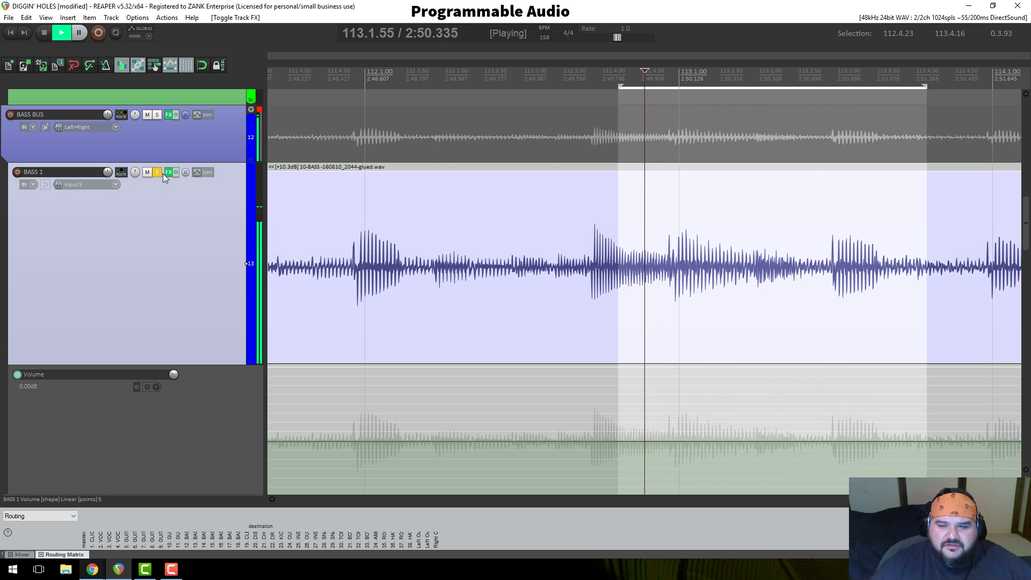
pyautogui.press('space')
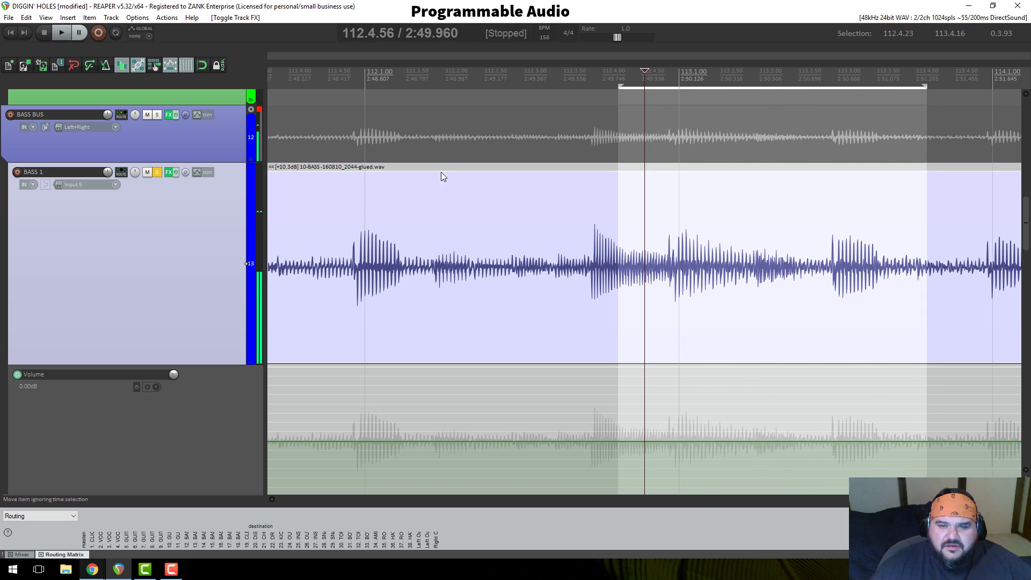
# Step: Expand the time selection to four full bars, from 110.1.00 to 114.1.00
pyautogui.moveTo(618, 86); pyautogui.dragTo(334, 86)
pyautogui.scroll(-4, 674, 177)
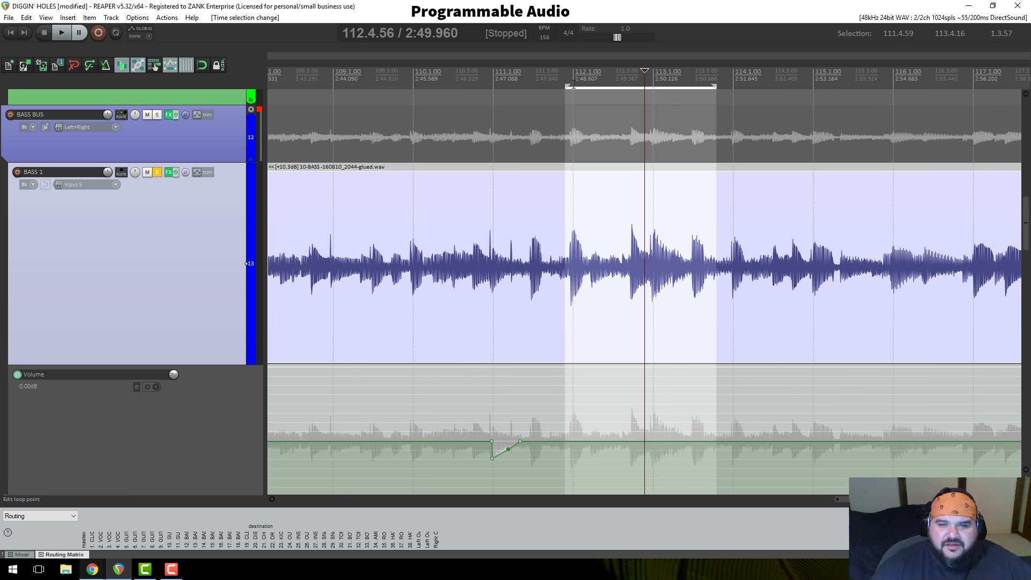
pyautogui.moveTo(560, 86); pyautogui.dragTo(420, 86)
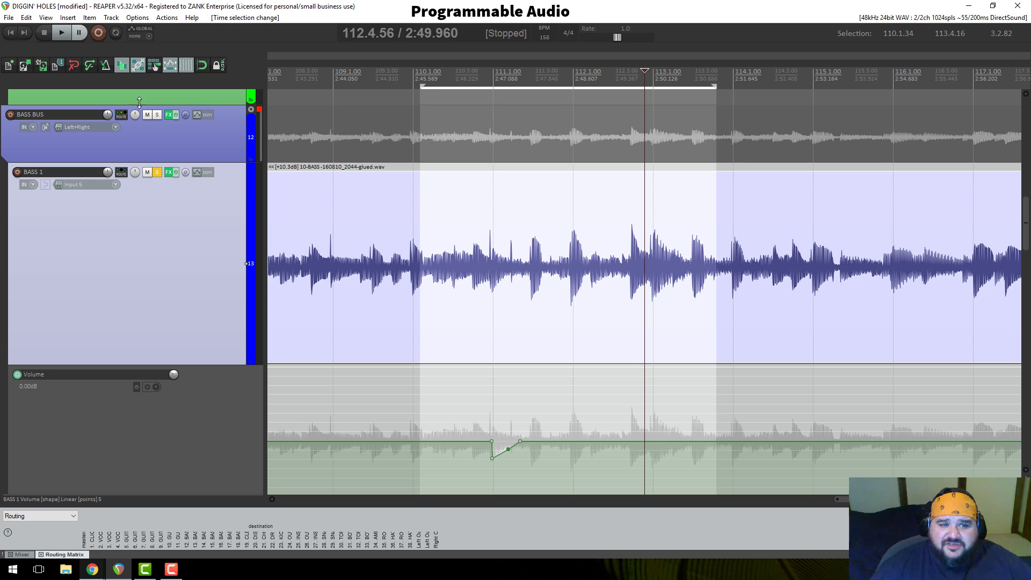
pyautogui.click(423, 84)
pyautogui.moveTo(417, 85); pyautogui.dragTo(417, 86)
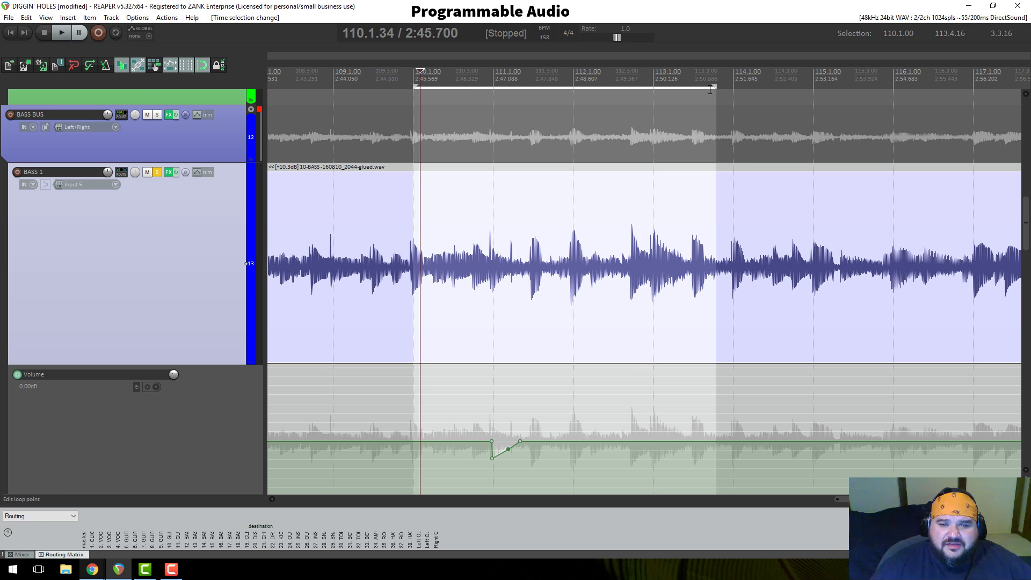
pyautogui.moveTo(714, 86); pyautogui.dragTo(723, 86)
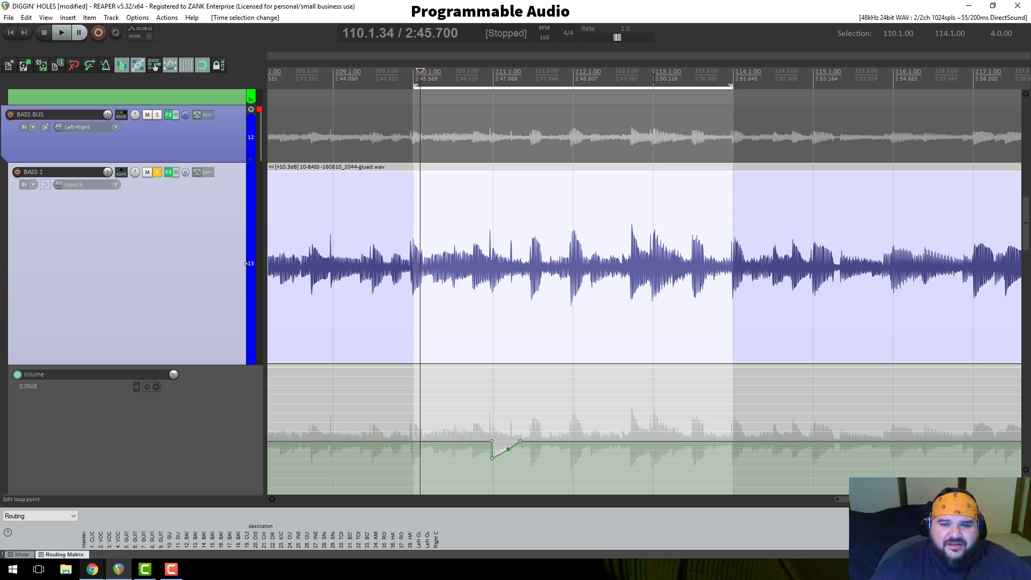
# Step: Examine the BASS 1 waveform around 113.1.00 and play the soloed track briefly from there
pyautogui.click(655, 242)
pyautogui.scroll(10, 664, 242)
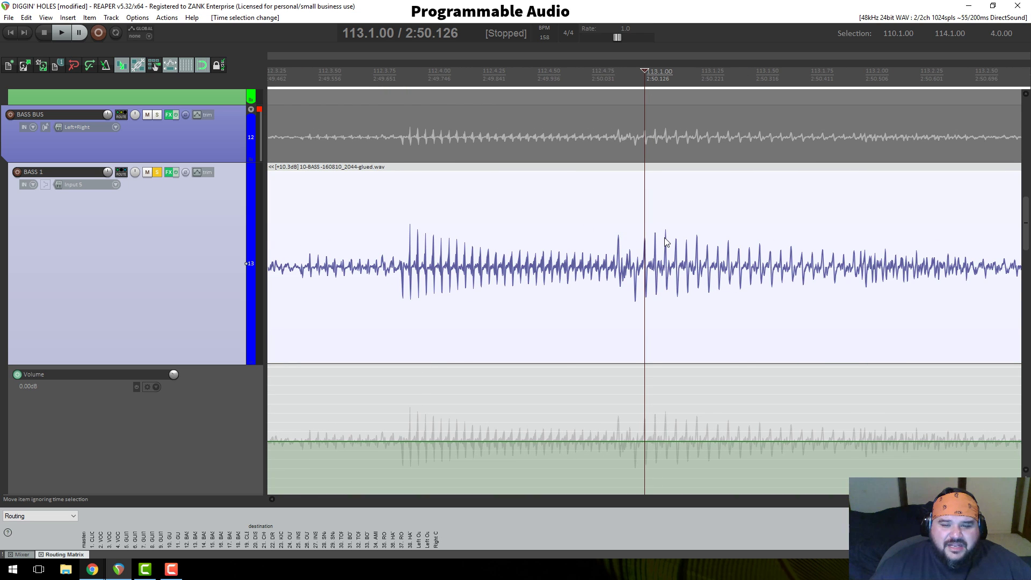
pyautogui.scroll(-10, 665, 241)
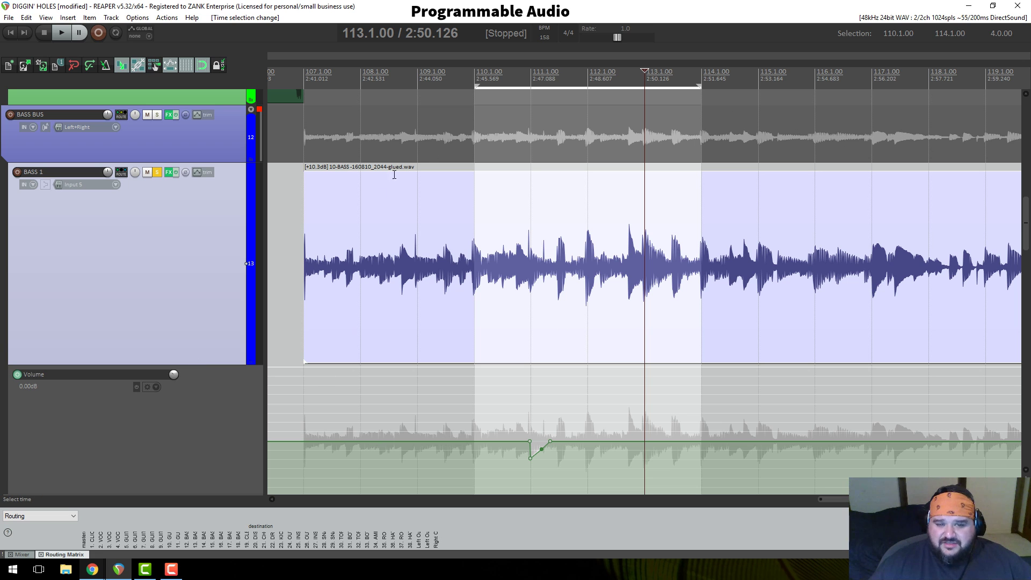
pyautogui.scroll(4, 186, 257)
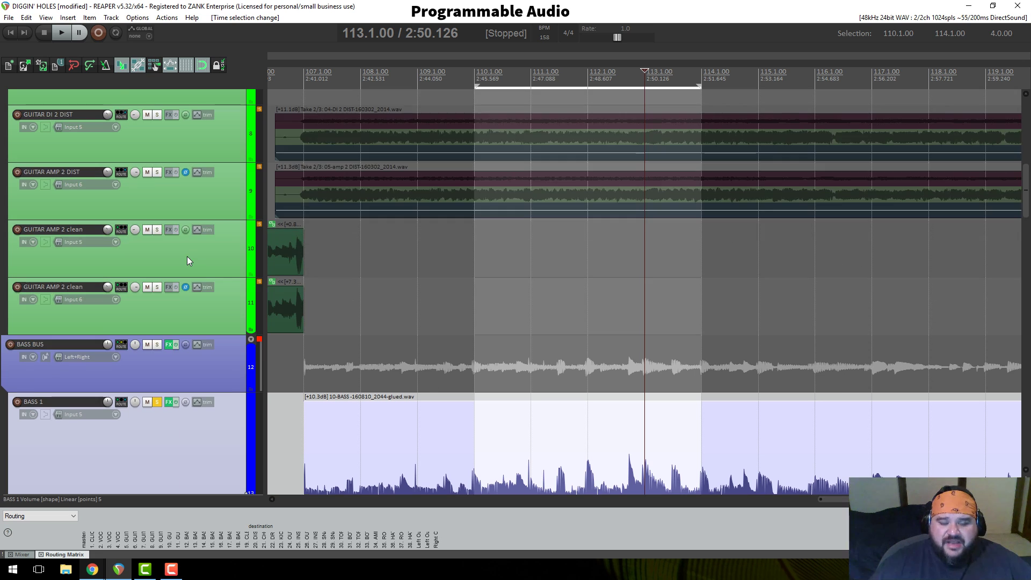
pyautogui.scroll(-6, 187, 258)
pyautogui.scroll(3, 187, 257)
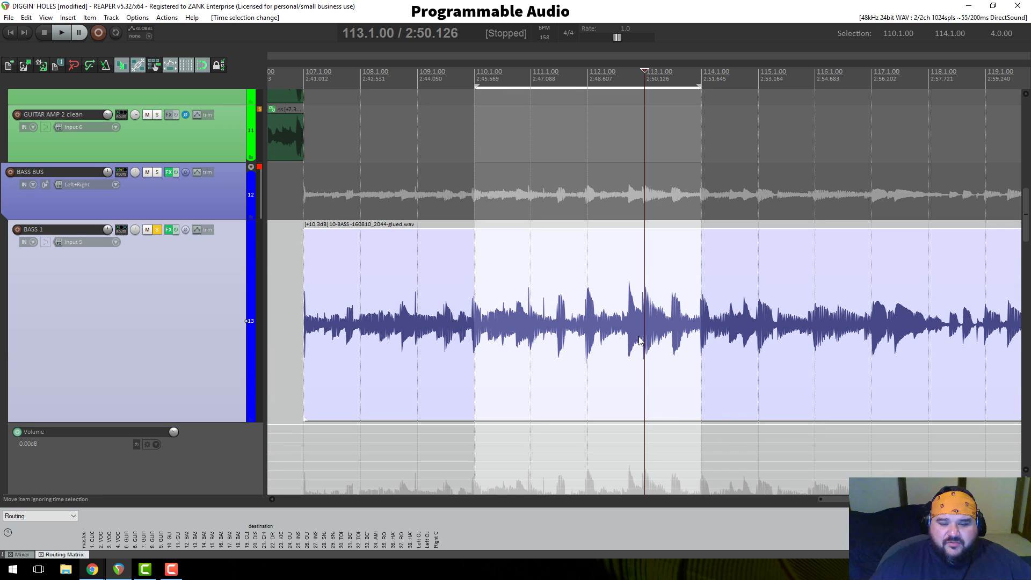
pyautogui.scroll(-4, 641, 327)
pyautogui.press('space')
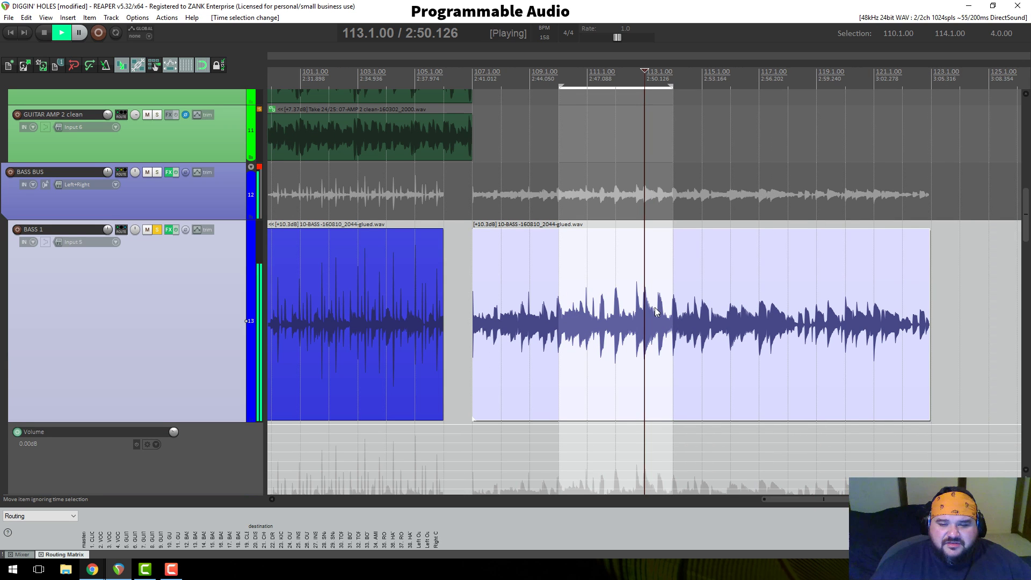
pyautogui.press('space')
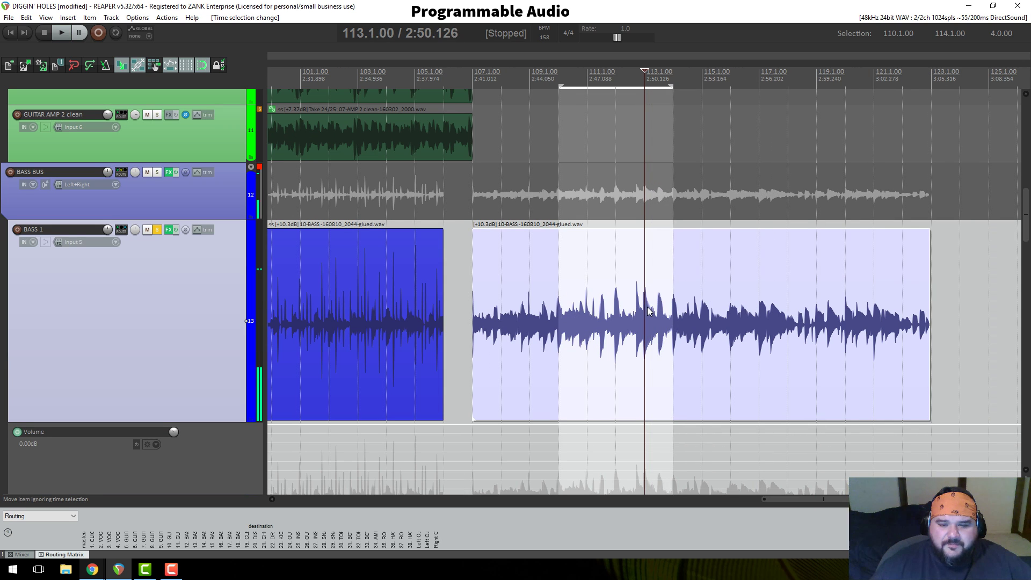
# Step: Play the soloed bass from 111.1.00 and again from 110.1.00, comparing the volume dip with the waveform around it
pyautogui.scroll(8, 647, 360)
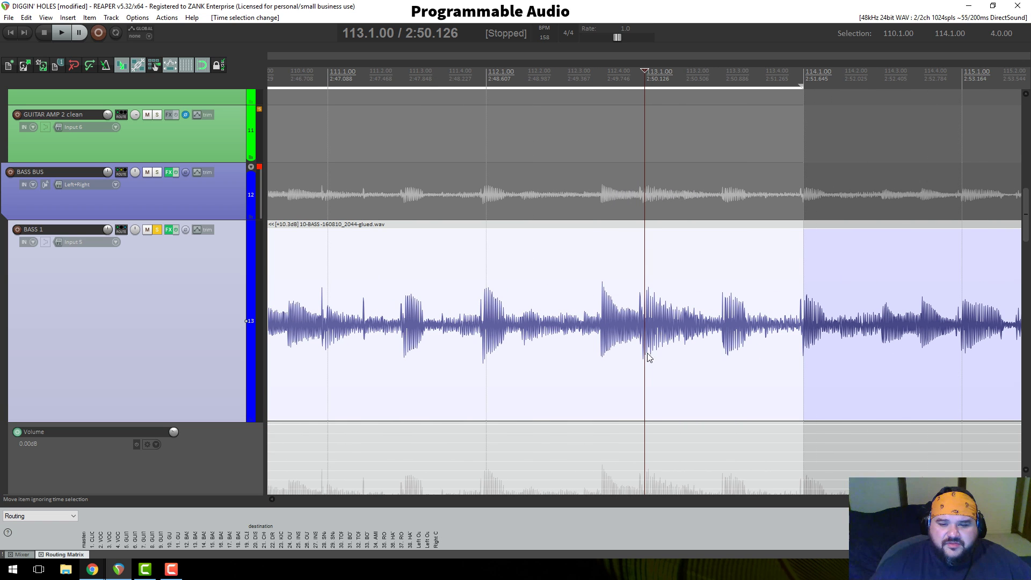
pyautogui.scroll(-5, 182, 228)
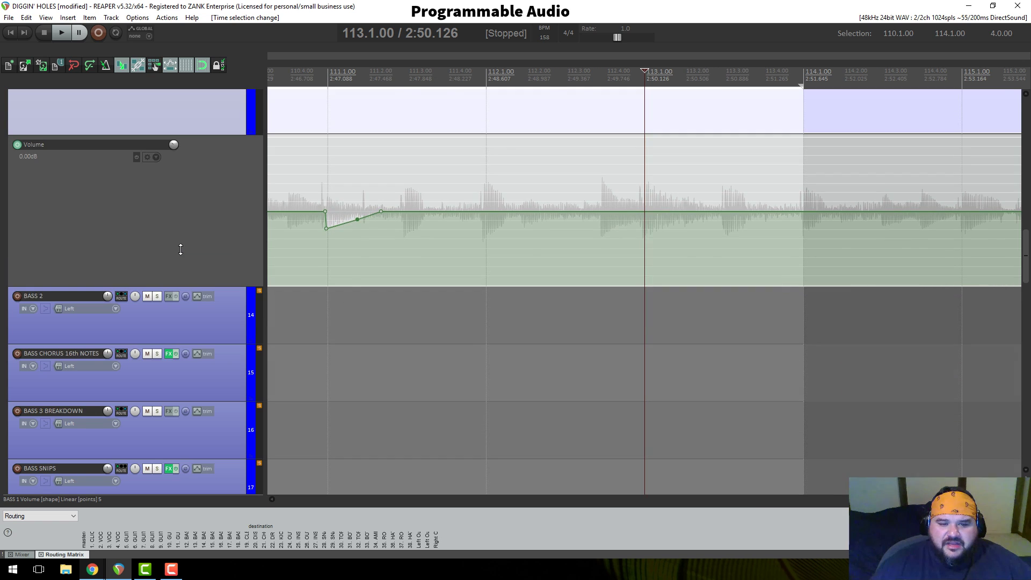
pyautogui.scroll(3, 180, 249)
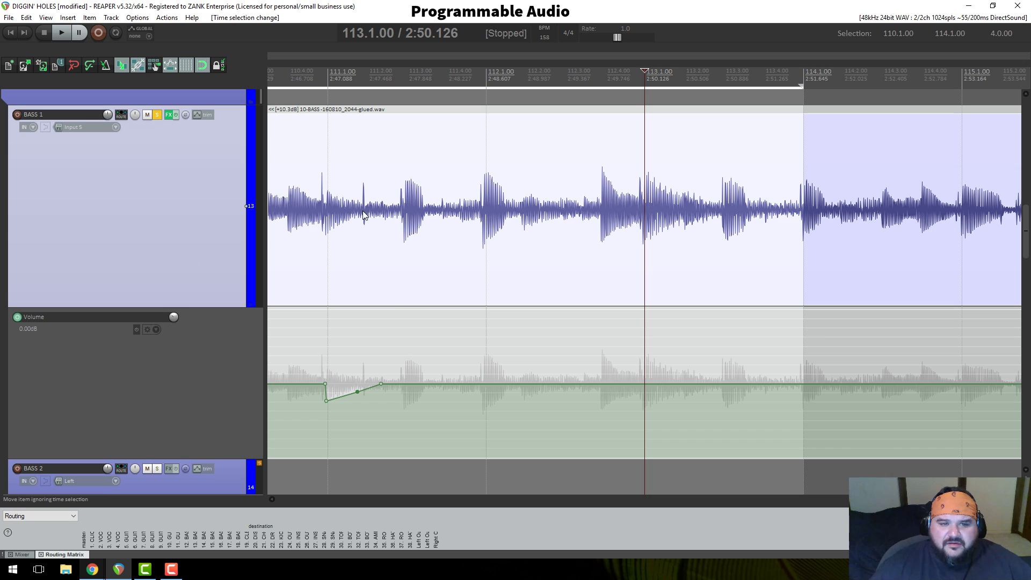
pyautogui.click(321, 77)
pyautogui.press('space')
pyautogui.scroll(-4, 324, 77)
pyautogui.press('space')
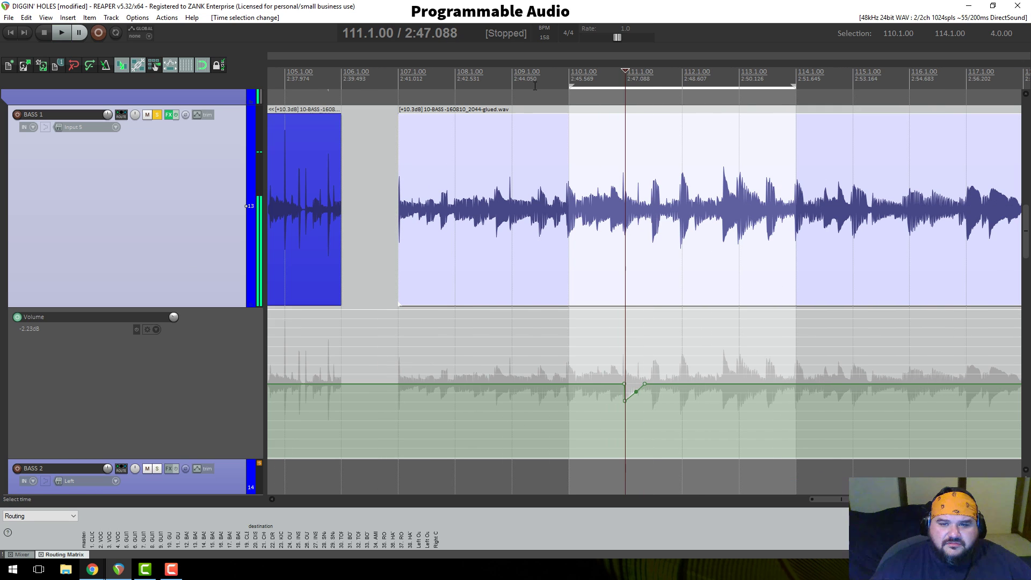
pyautogui.click(588, 78)
pyautogui.press('space')
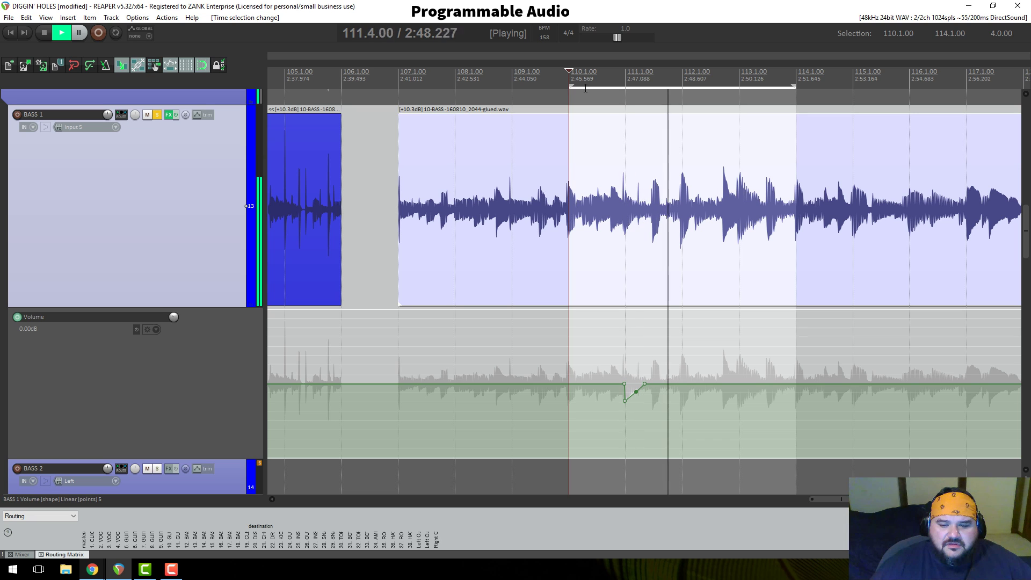
pyautogui.press('space')
pyautogui.scroll(3, 157, 314)
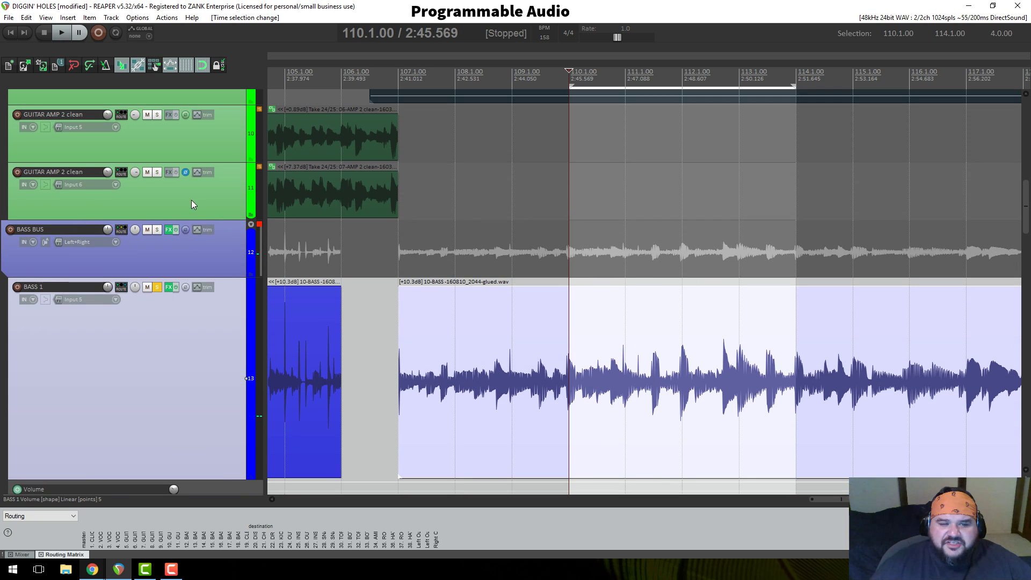
pyautogui.scroll(-4, 172, 278)
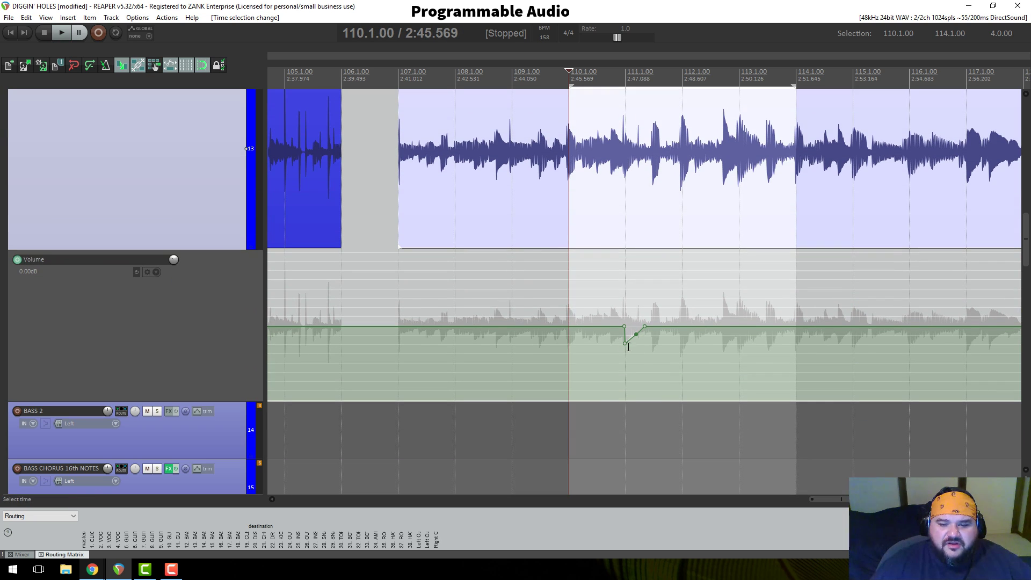
# Step: Deepen the BASS 1 volume dip at 111.1.00 by lowering its bottom points, and play the soloed track from 110.1.00
pyautogui.moveTo(625, 343)
pyautogui.mouseDown()
pyautogui.moveTo(631, 351)
pyautogui.moveTo(635, 336)
pyautogui.moveTo(661, 336)
pyautogui.moveTo(625, 340)
pyautogui.moveTo(635, 344)
pyautogui.mouseUp()
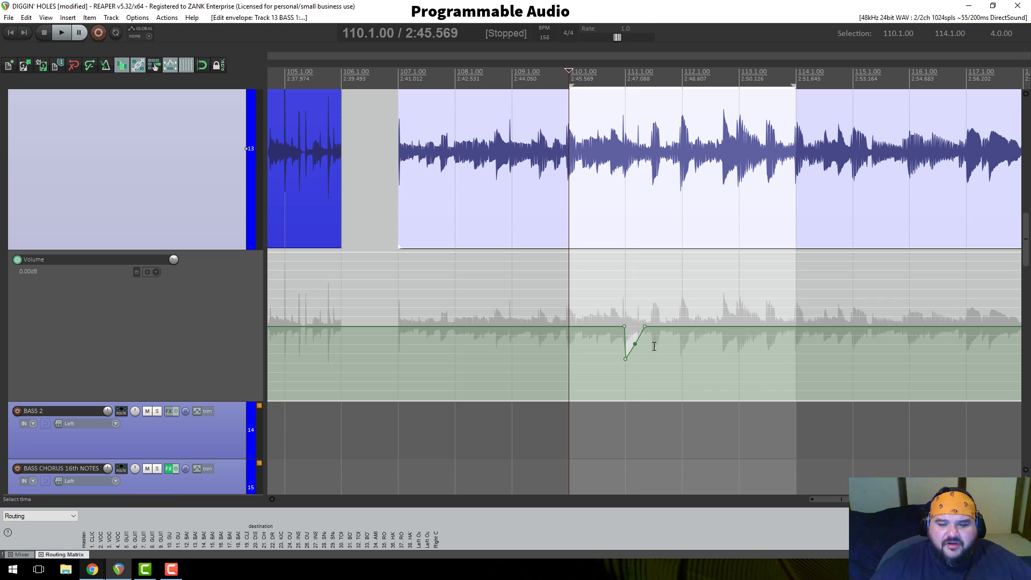
pyautogui.press('space')
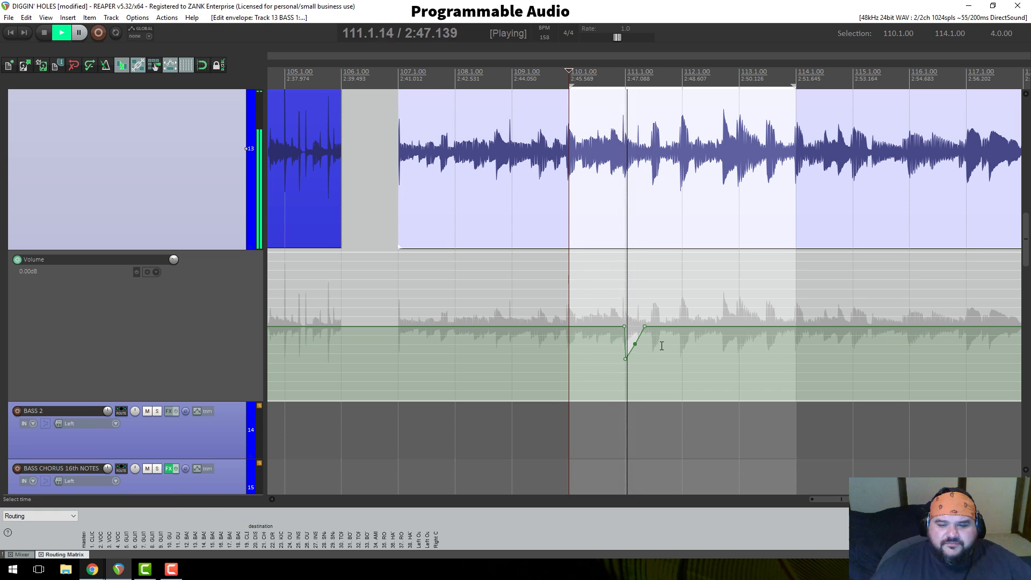
pyautogui.press('space')
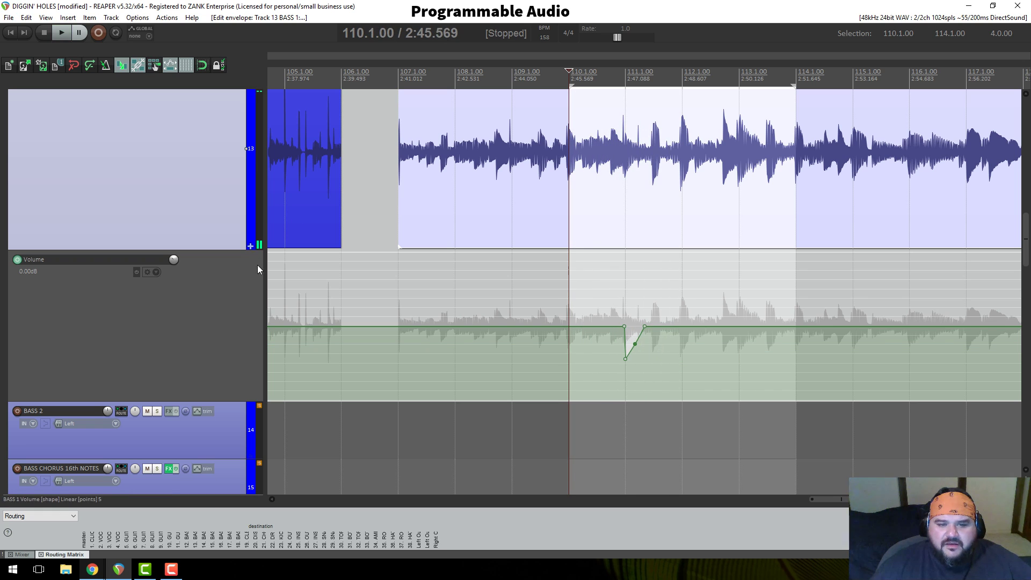
# Step: Unsolo BASS 1 and play the full mix from 110.1.00 to hear the deeper dip in context
pyautogui.scroll(4, 257, 266)
pyautogui.click(156, 287)
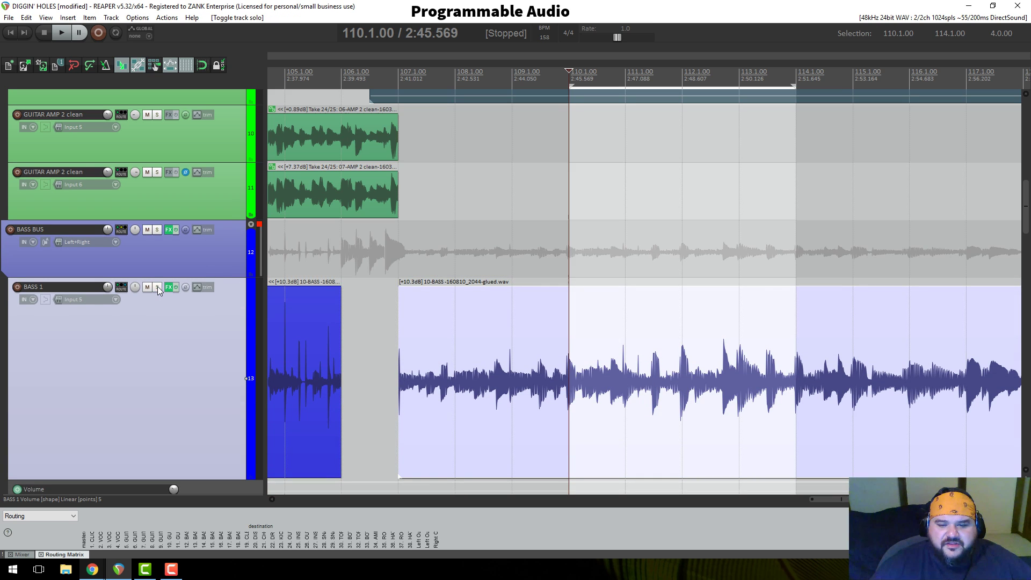
pyautogui.press('space')
pyautogui.scroll(-5, 160, 285)
pyautogui.scroll(3, 162, 288)
pyautogui.scroll(1, 162, 288)
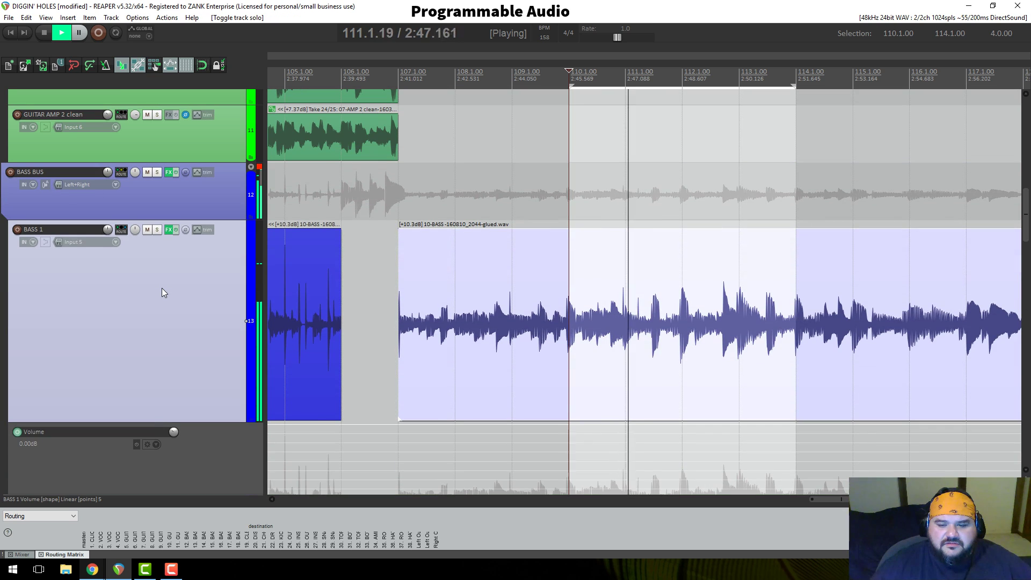
pyautogui.scroll(-3, 181, 285)
pyautogui.press('space')
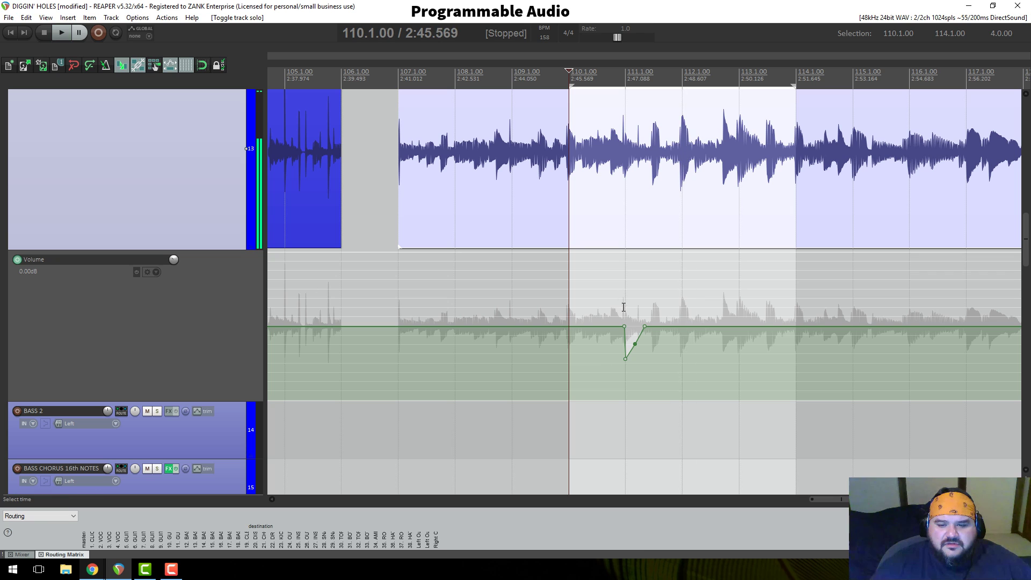
# Step: Move the end point of the BASS 1 volume dip slightly earlier and play the mix from 110.3.00
pyautogui.moveTo(643, 326); pyautogui.dragTo(641, 326)
pyautogui.click(596, 74)
pyautogui.press('space')
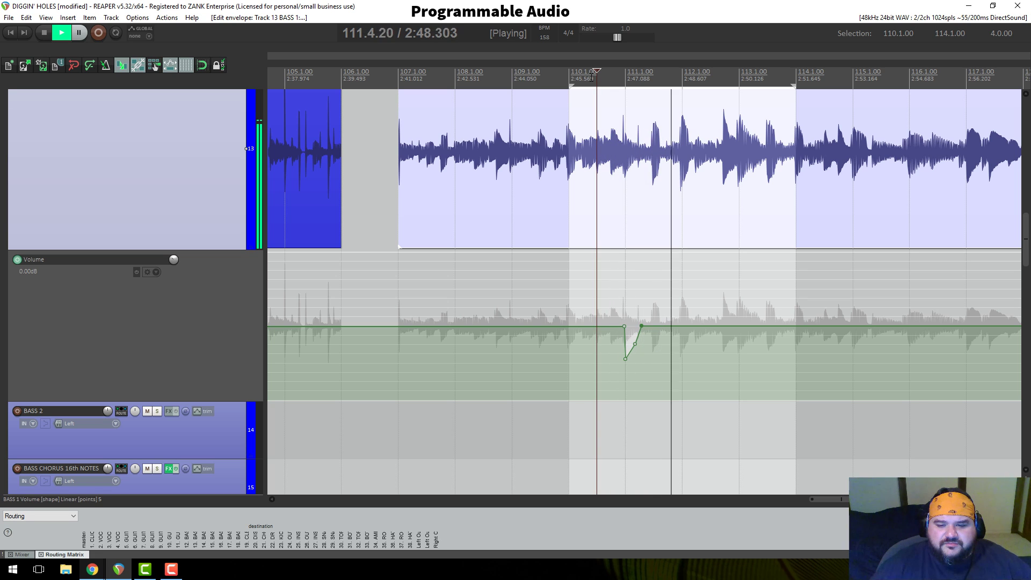
pyautogui.press('space')
# Step: Examine the dip's shape up close, play the mix from just before 113.1.00, and place the edit cursor at 112.4.86
pyautogui.scroll(1, 237, 279)
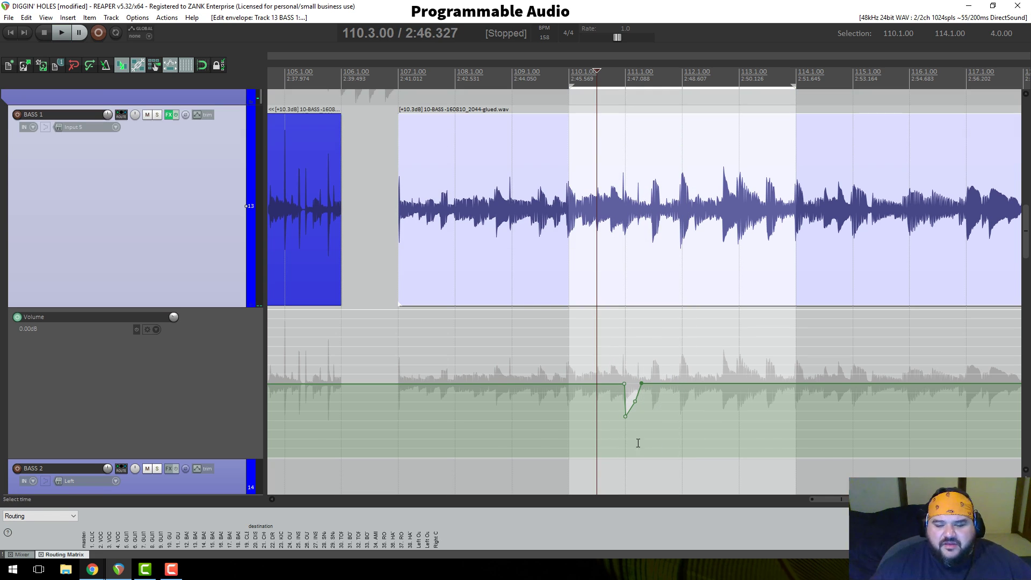
pyautogui.scroll(4, 745, 353)
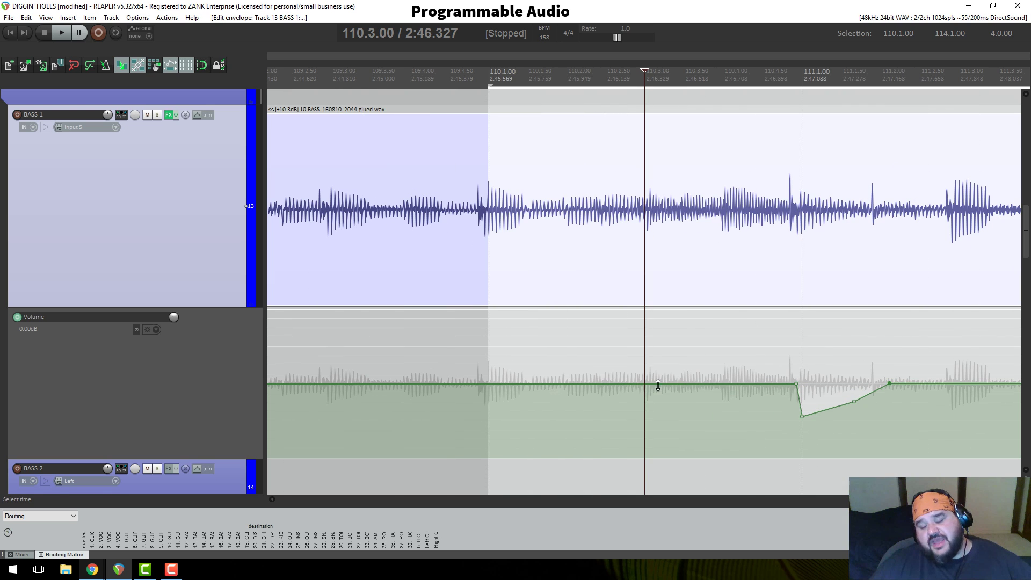
pyautogui.scroll(-4, 658, 384)
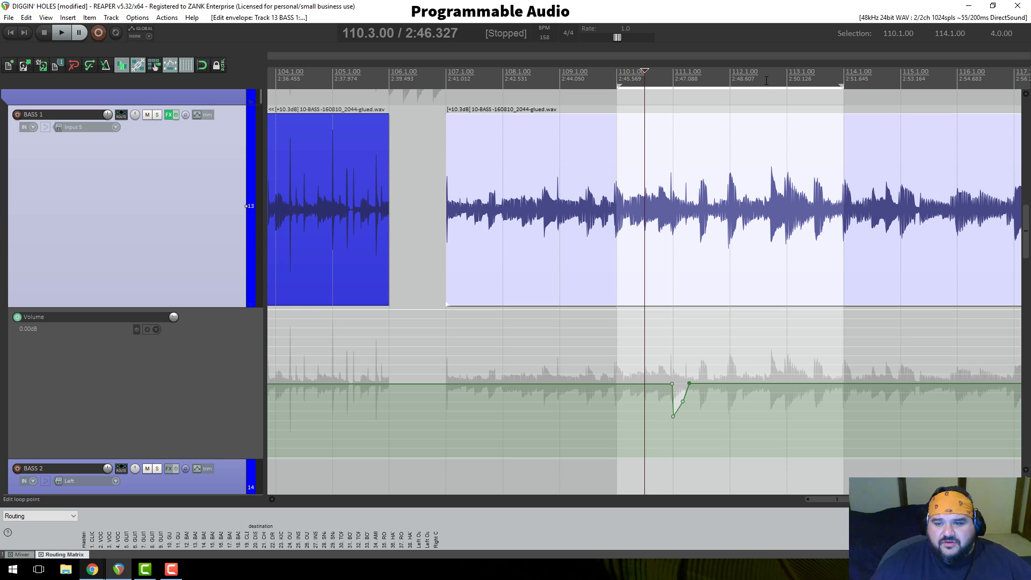
pyautogui.click(766, 80)
pyautogui.press('space')
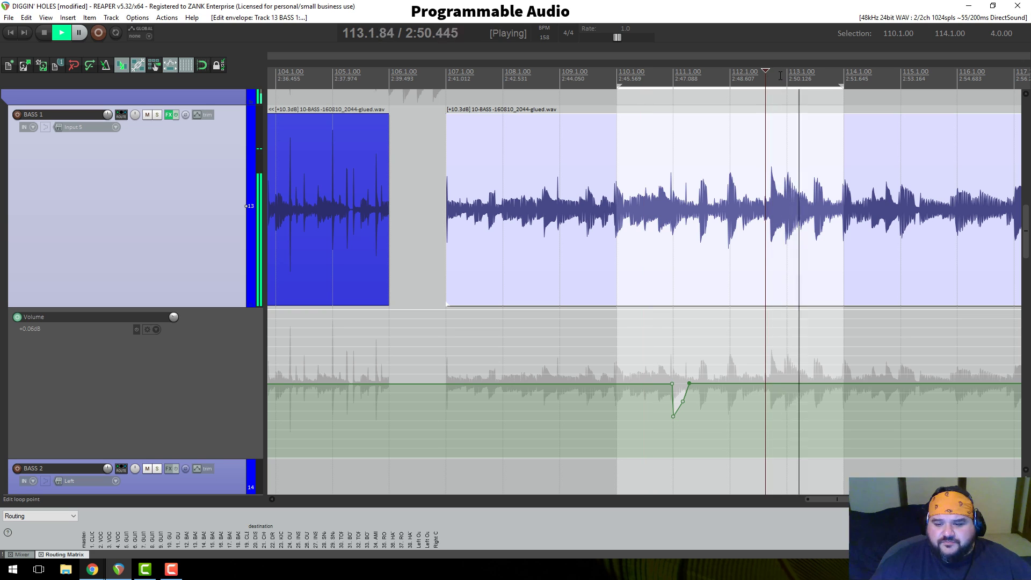
pyautogui.press('space')
pyautogui.click(784, 75)
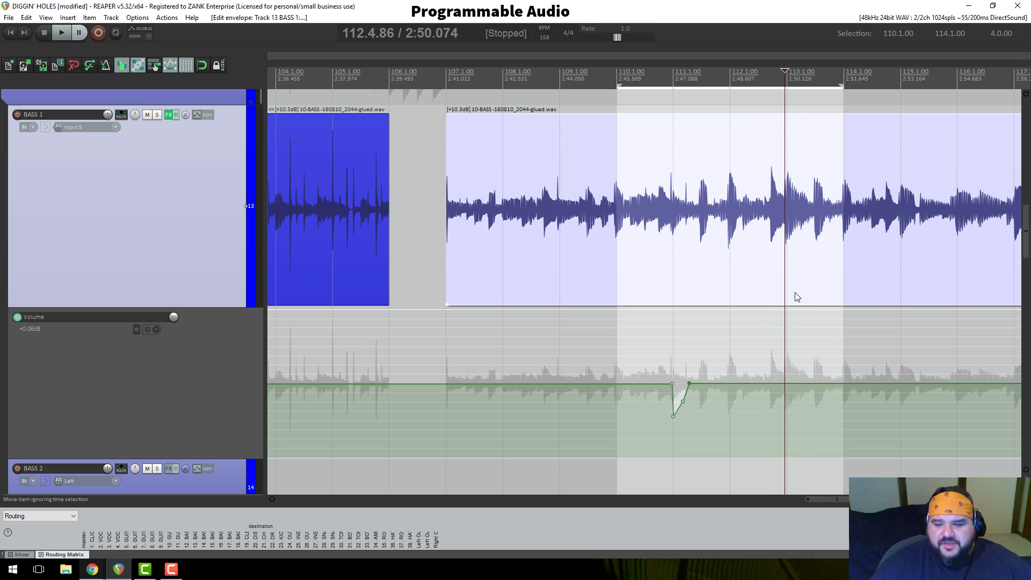
# Step: Open the envelope list for BASS 1 and review its track, send and ReaEQ parameters
pyautogui.scroll(-2, 160, 325)
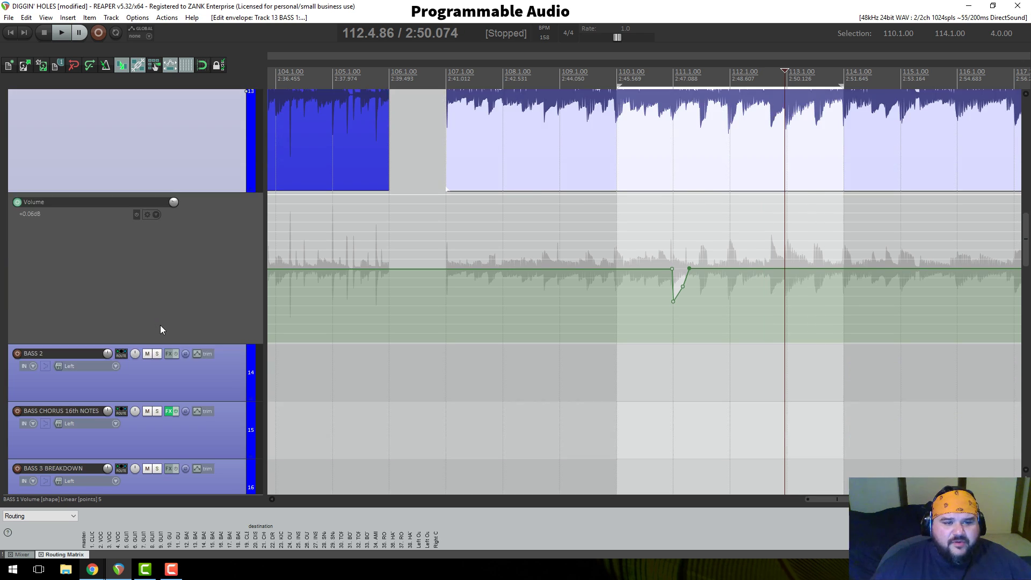
pyautogui.scroll(3, 160, 325)
pyautogui.click(197, 172)
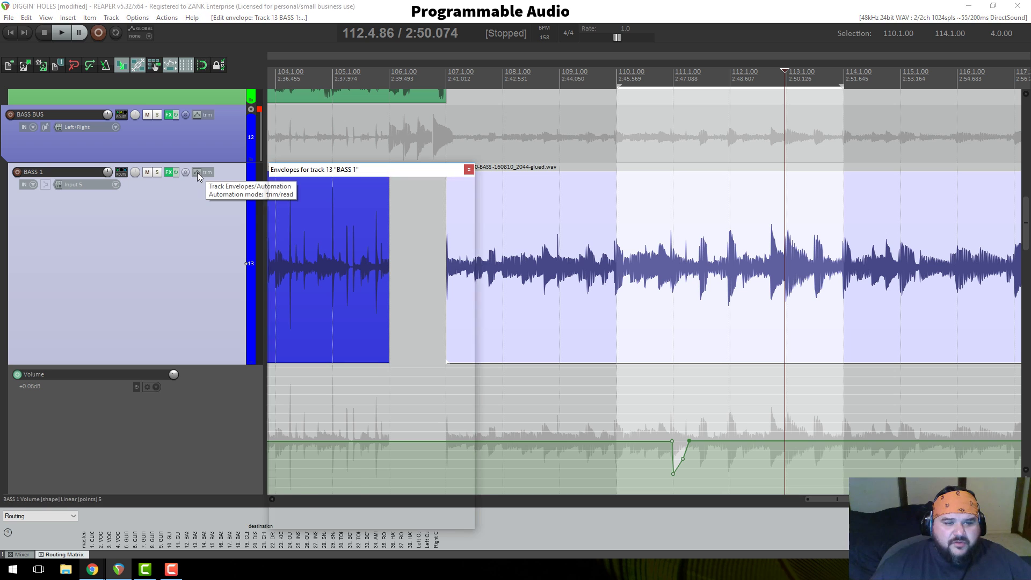
pyautogui.moveTo(345, 170); pyautogui.dragTo(409, 39)
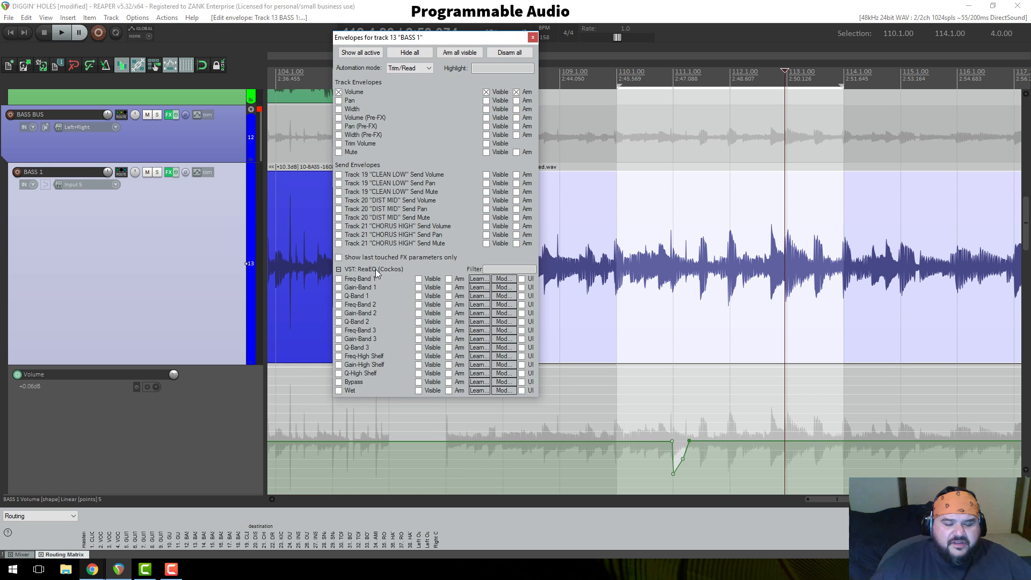
# Step: Look through the effects chains of BASS BUS and BASS 1, and bring up BASS 1's envelope list again
pyautogui.click(171, 118)
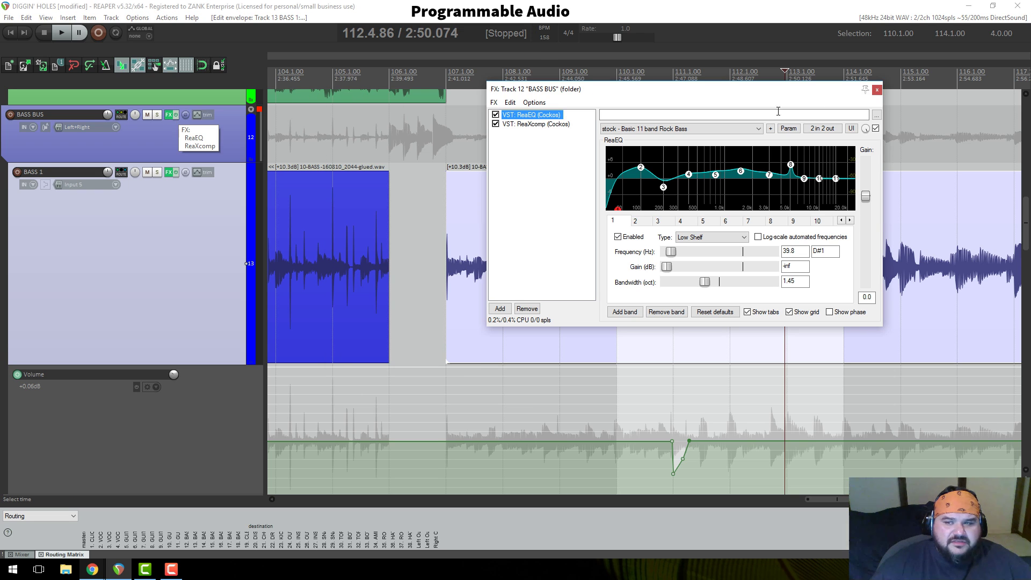
pyautogui.click(877, 90)
pyautogui.click(169, 172)
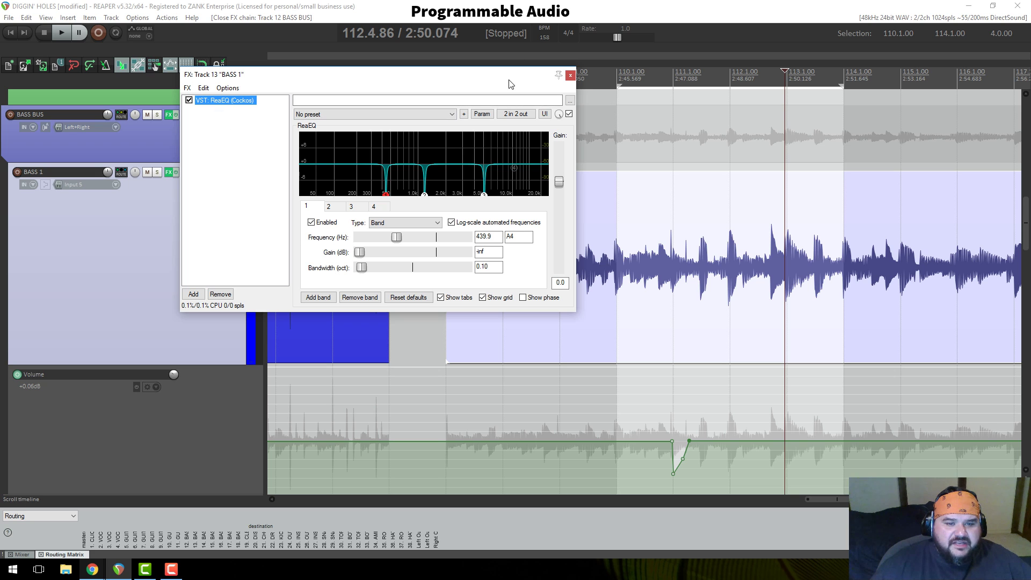
pyautogui.click(570, 75)
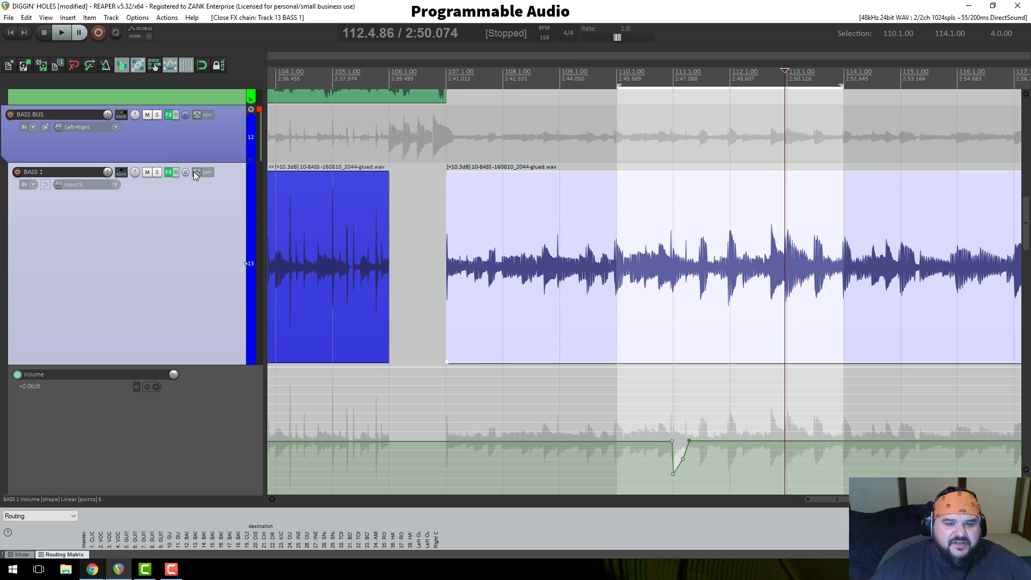
pyautogui.click(196, 172)
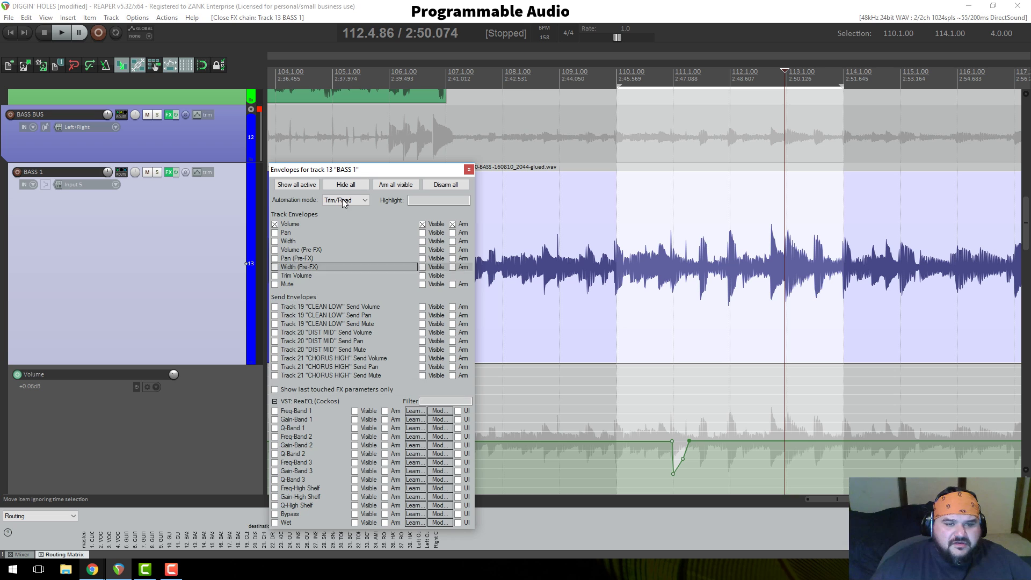
pyautogui.moveTo(356, 170); pyautogui.dragTo(407, 57)
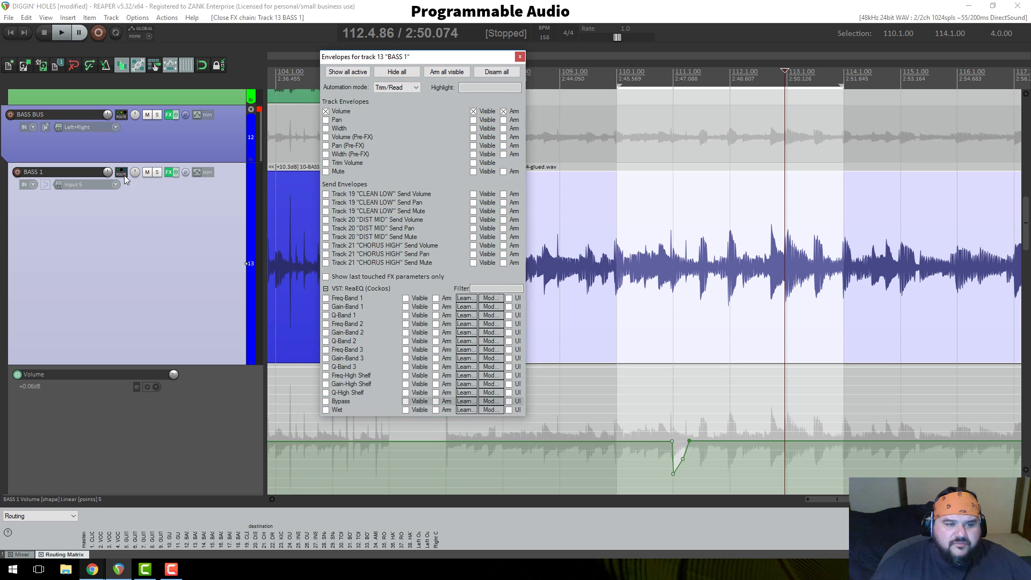
# Step: Open the ReaEQ on BASS 1 and play the mix briefly from 112.4.86
pyautogui.click(170, 171)
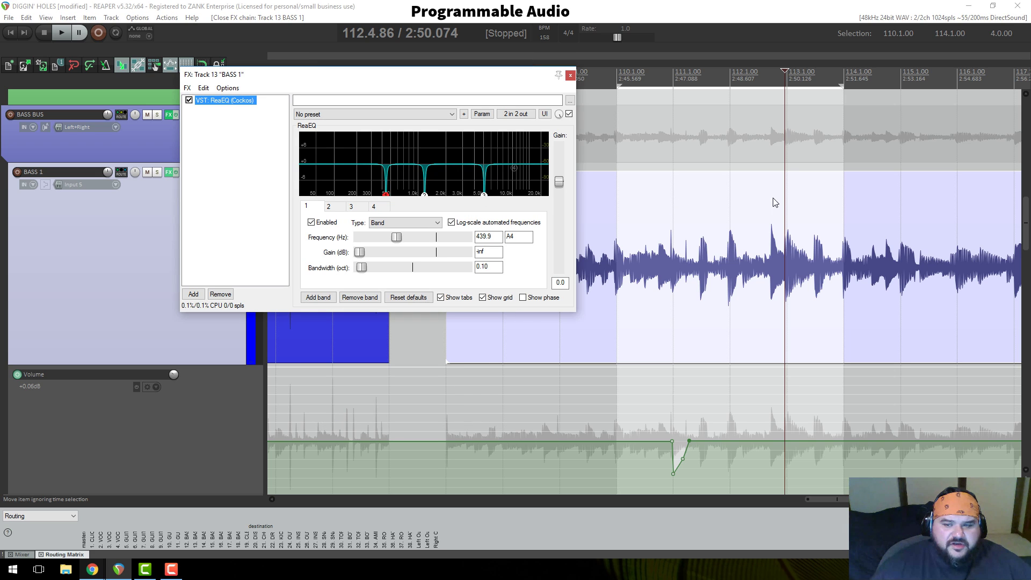
pyautogui.press('space')
pyautogui.press('space')
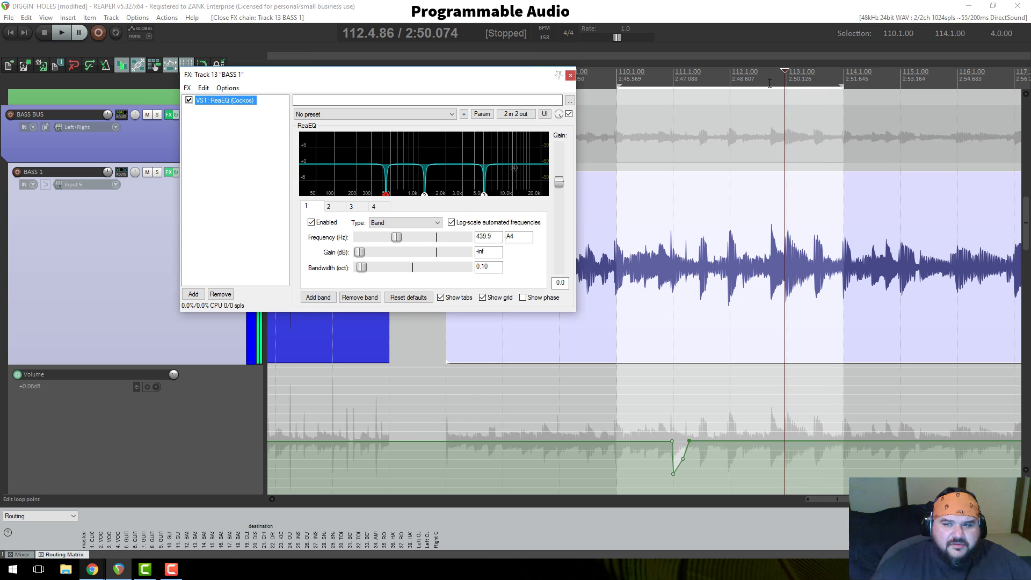
# Step: Set the time selection from 111.2.72 to 114.2.48 and place the edit cursor at 111.3.59
pyautogui.moveTo(770, 83); pyautogui.dragTo(866, 81)
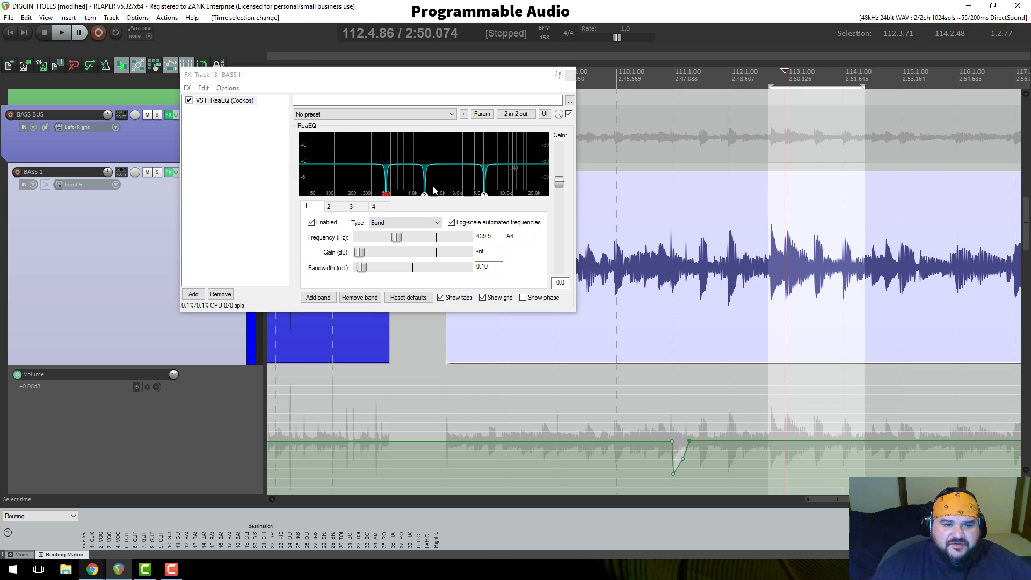
pyautogui.moveTo(771, 88); pyautogui.dragTo(698, 85)
pyautogui.click(709, 68)
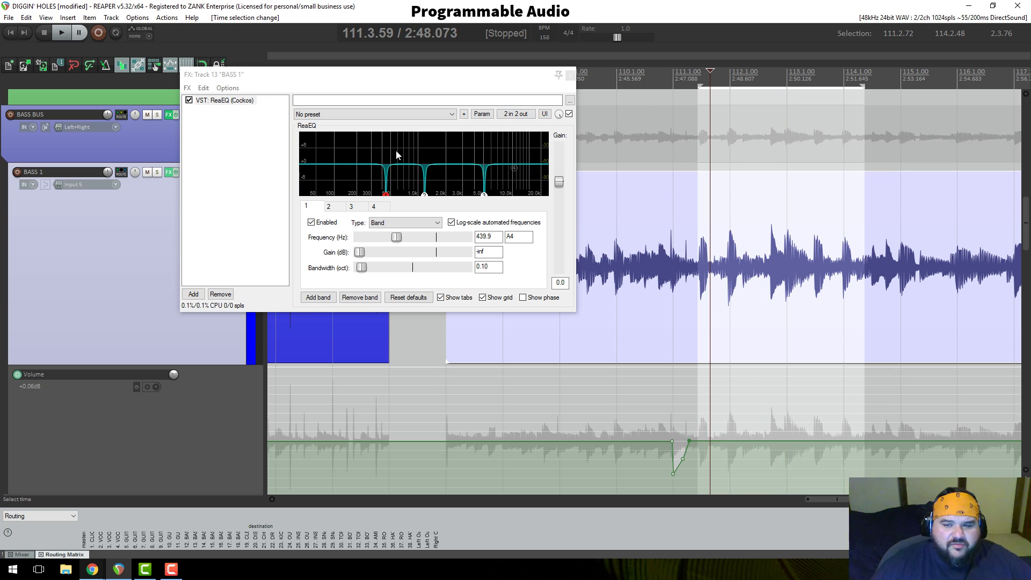
# Step: Play the mix twice from 111.3.59 while watching BASS 1's spectrum in ReaEQ
pyautogui.press('space')
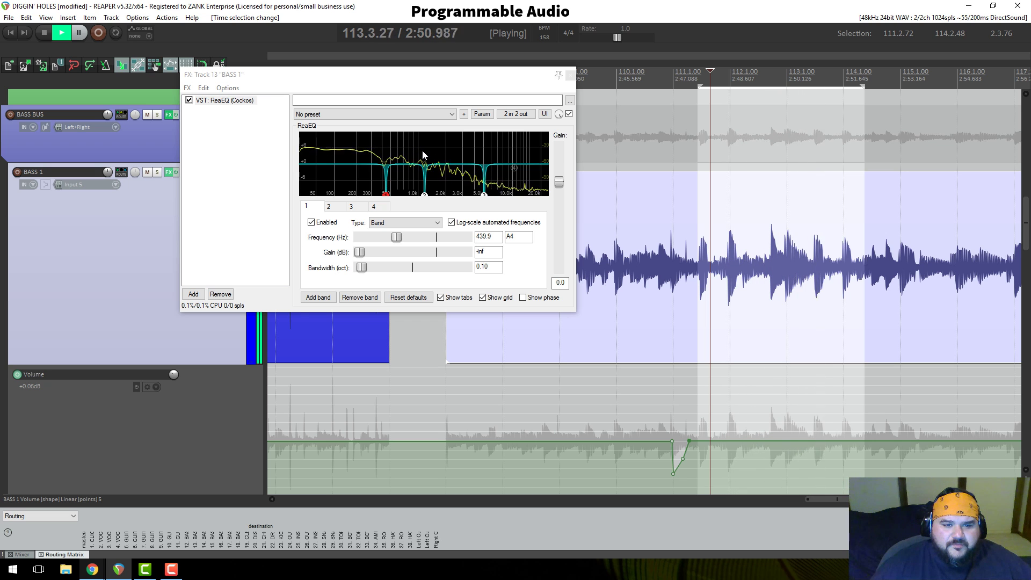
pyautogui.press('space')
pyautogui.press('space')
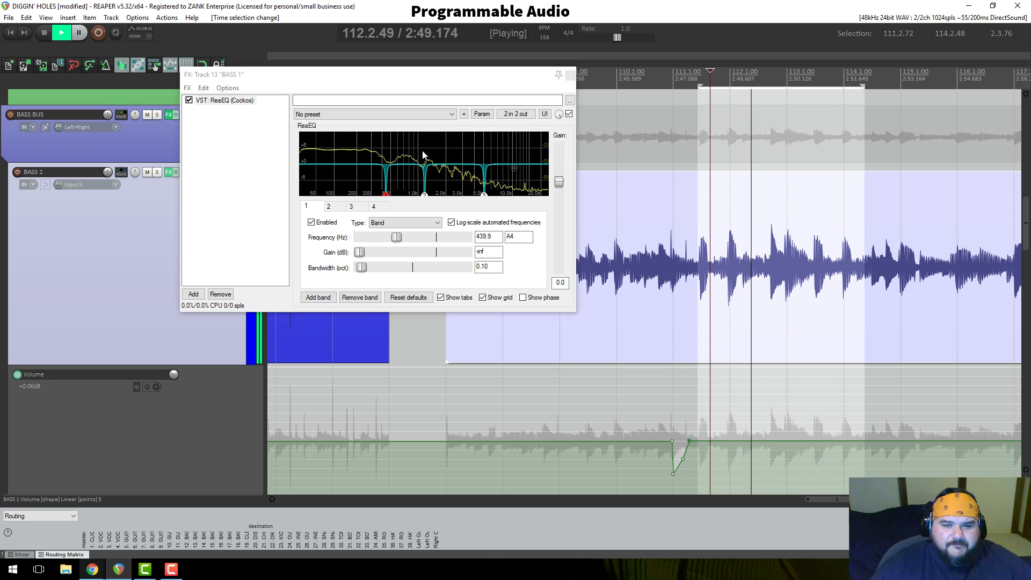
pyautogui.press('space')
# Step: Solo BASS 1 and play it repeatedly from 111.3.59, examining the ReaEQ spectrum for the frequencies that jump out
pyautogui.moveTo(333, 76); pyautogui.dragTo(413, 69)
pyautogui.click(157, 172)
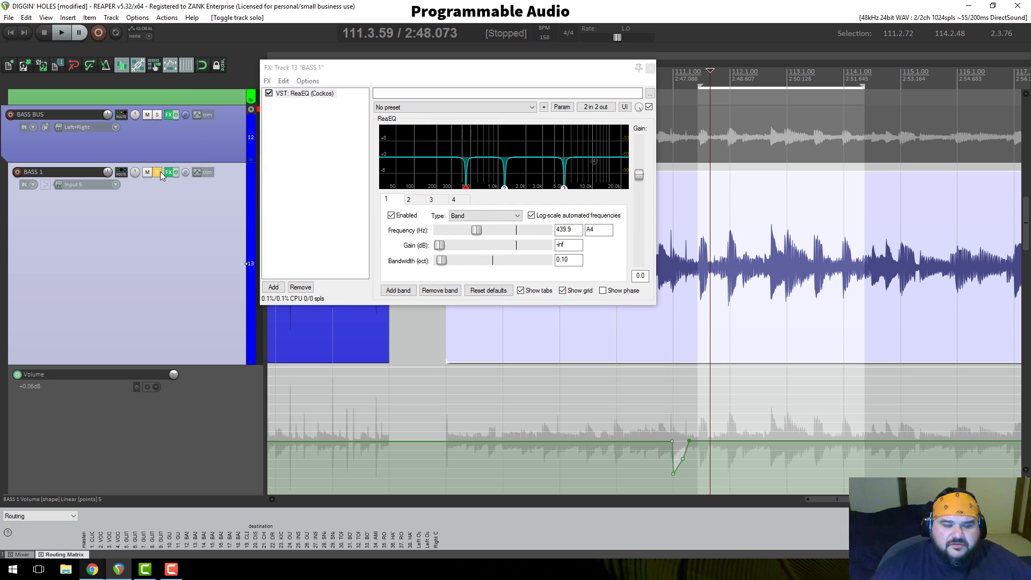
pyautogui.press('space')
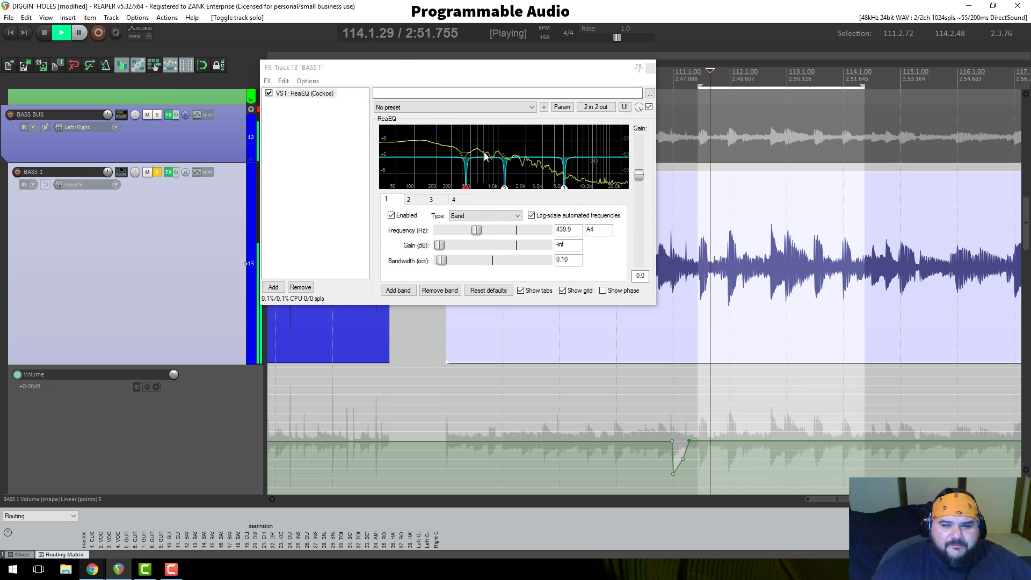
pyautogui.press('space')
pyautogui.press('space')
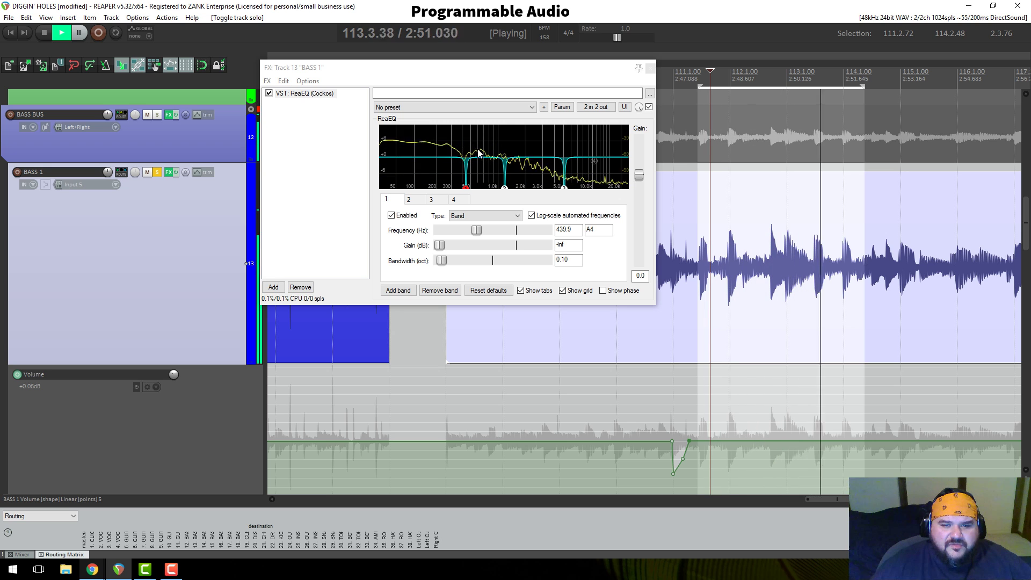
pyautogui.press('space')
pyautogui.press('space')
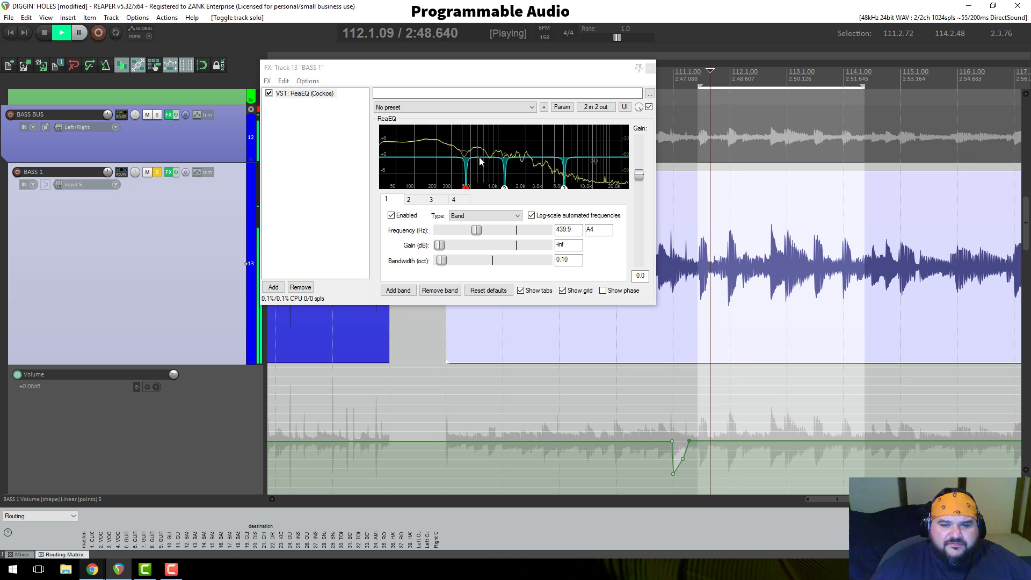
pyautogui.press('space')
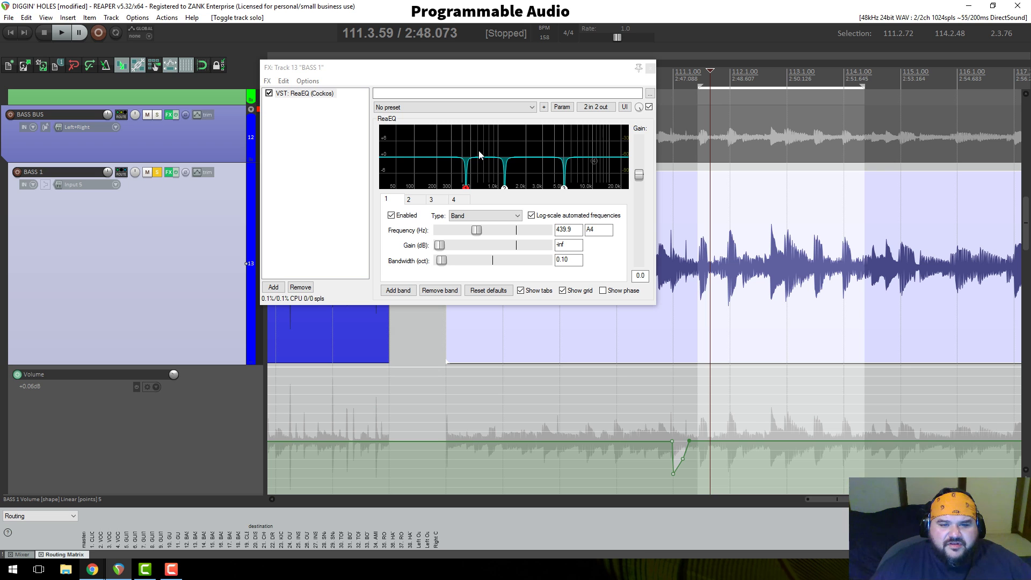
pyautogui.press('space')
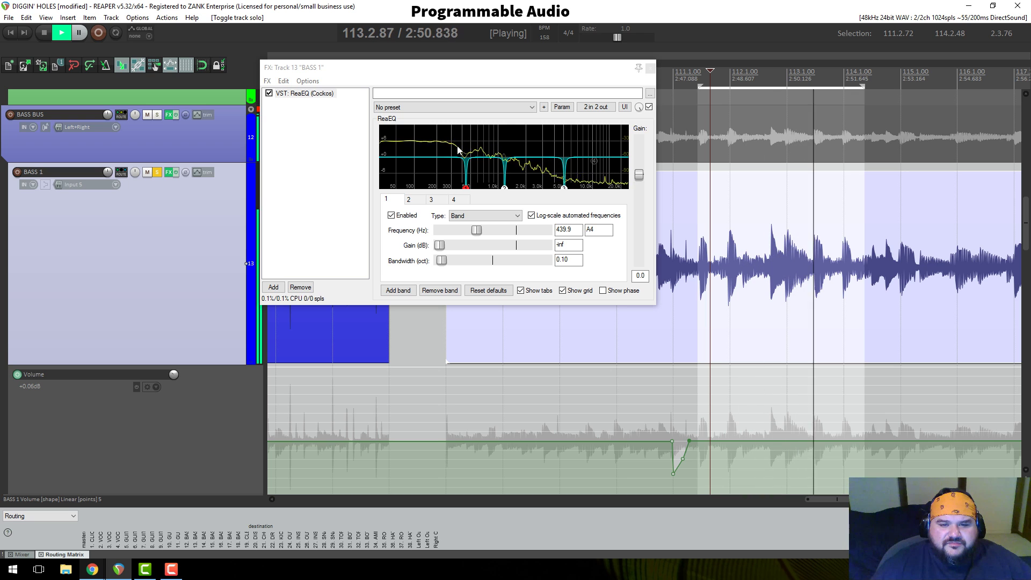
pyautogui.press('space')
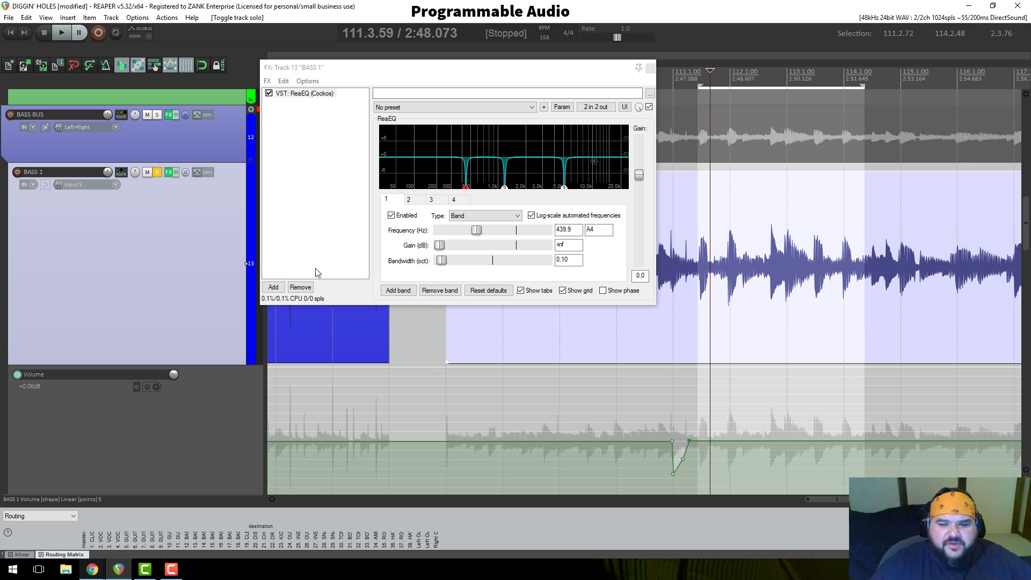
# Step: Add a second ReaEQ (Cockos) to BASS 1's effects chain
pyautogui.click(273, 286)
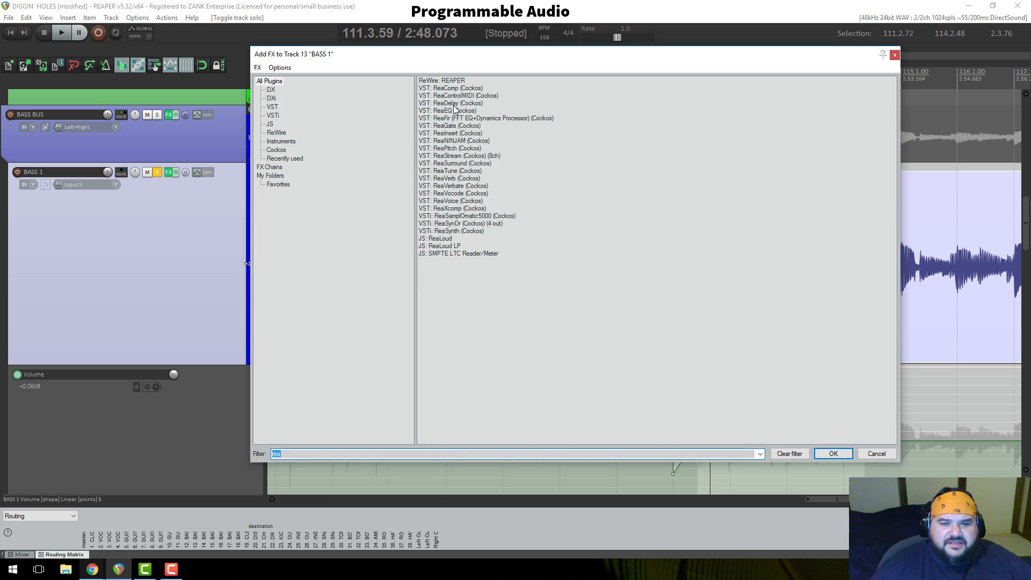
pyautogui.doubleClick(451, 111)
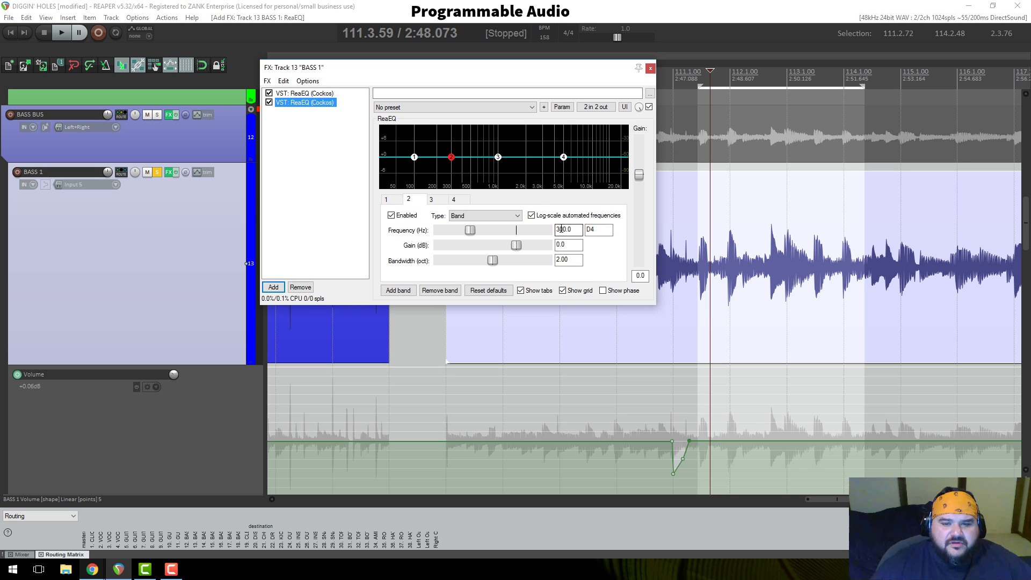
# Step: Set band 2 of BASS 1's second ReaEQ to 450 Hz, then shift it to 437.6 Hz with -0.4 dB gain
pyautogui.moveTo(559, 229); pyautogui.dragTo(555, 234)
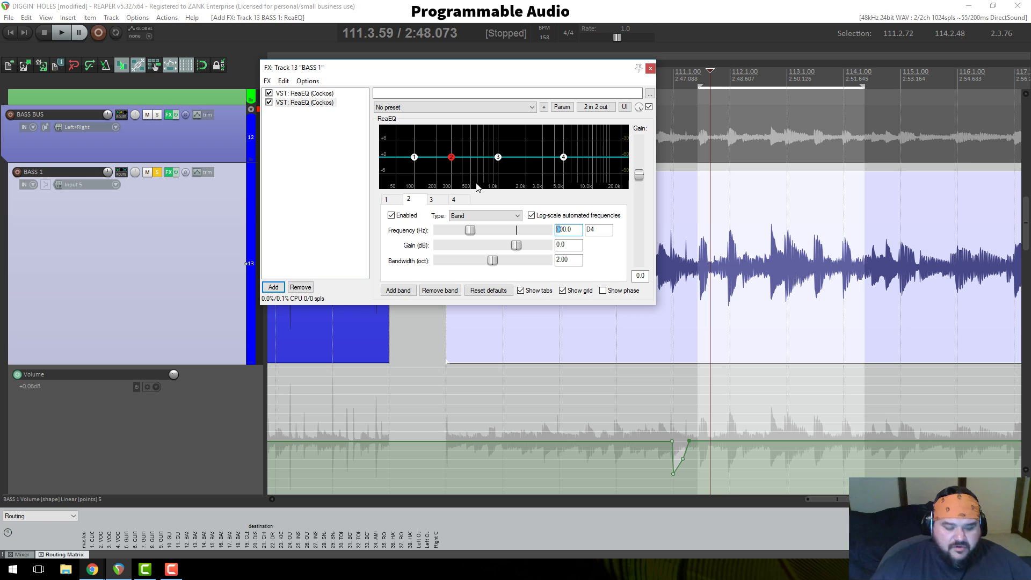
pyautogui.moveTo(470, 230); pyautogui.dragTo(547, 230)
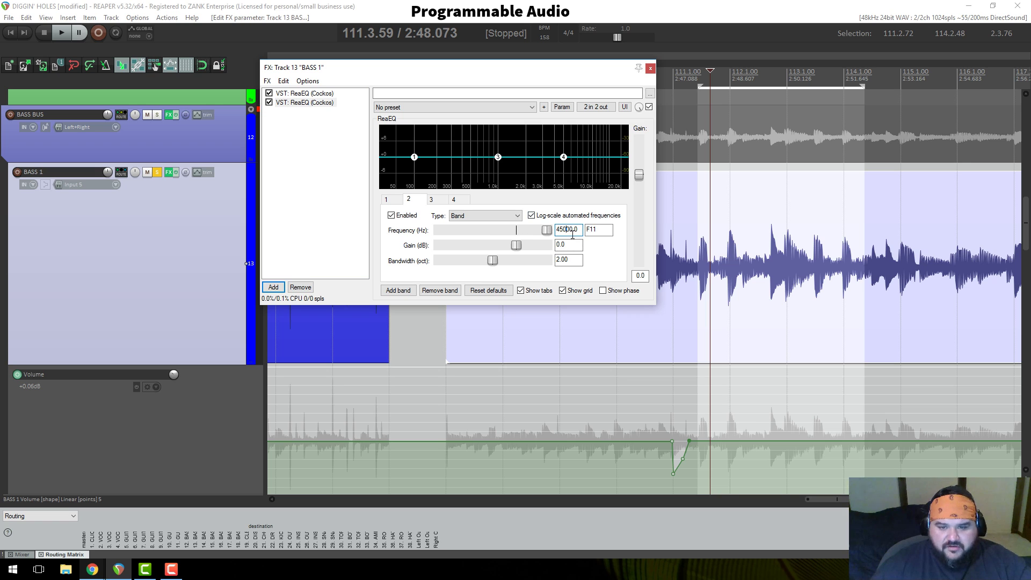
pyautogui.press('BackSpace')
pyautogui.click(569, 243)
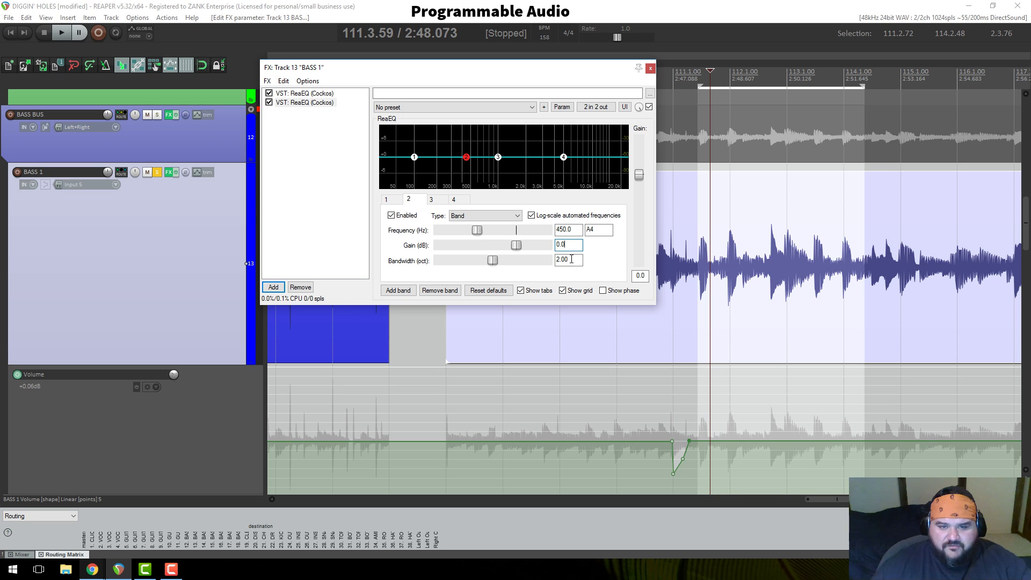
pyautogui.click(574, 259)
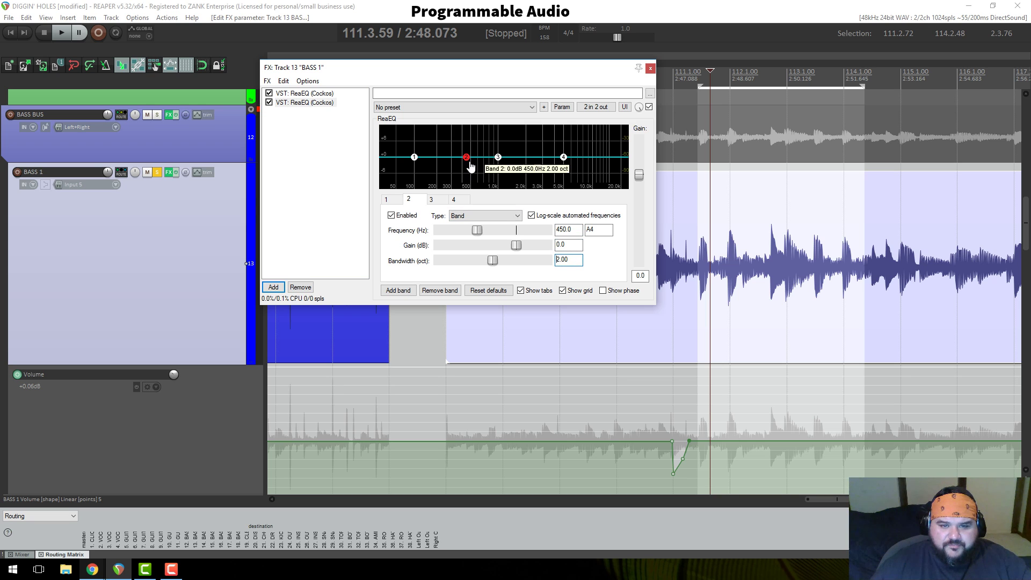
pyautogui.moveTo(469, 161); pyautogui.dragTo(468, 165)
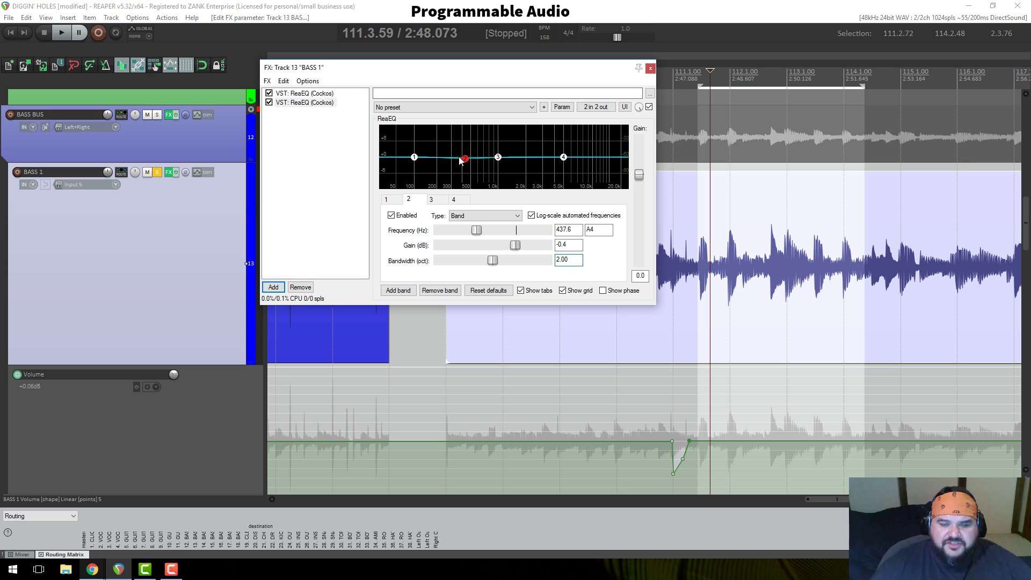
pyautogui.click(649, 68)
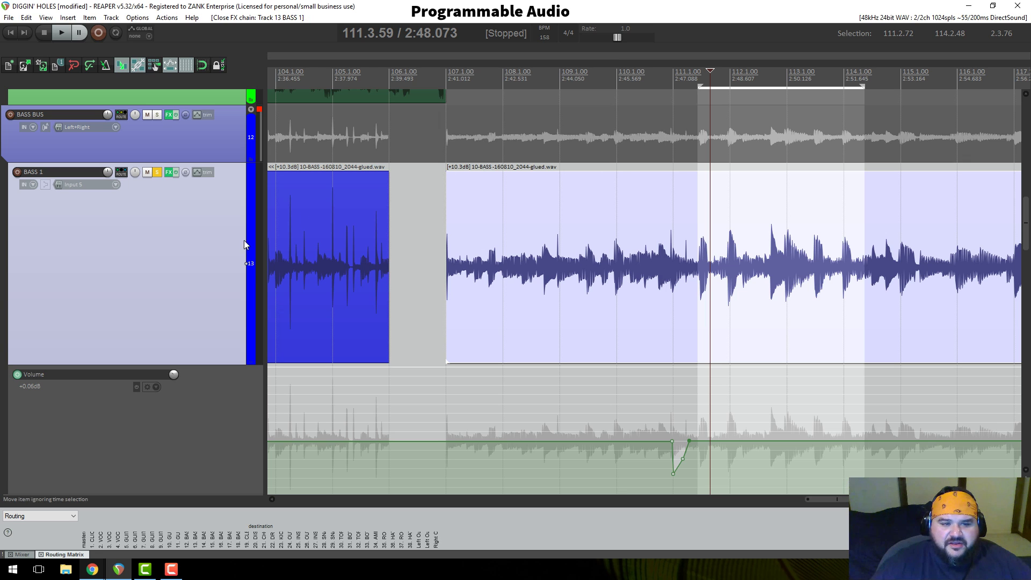
# Step: Show and arm the Gain-Band 2 automation envelope of BASS 1's second ReaEQ
pyautogui.click(199, 175)
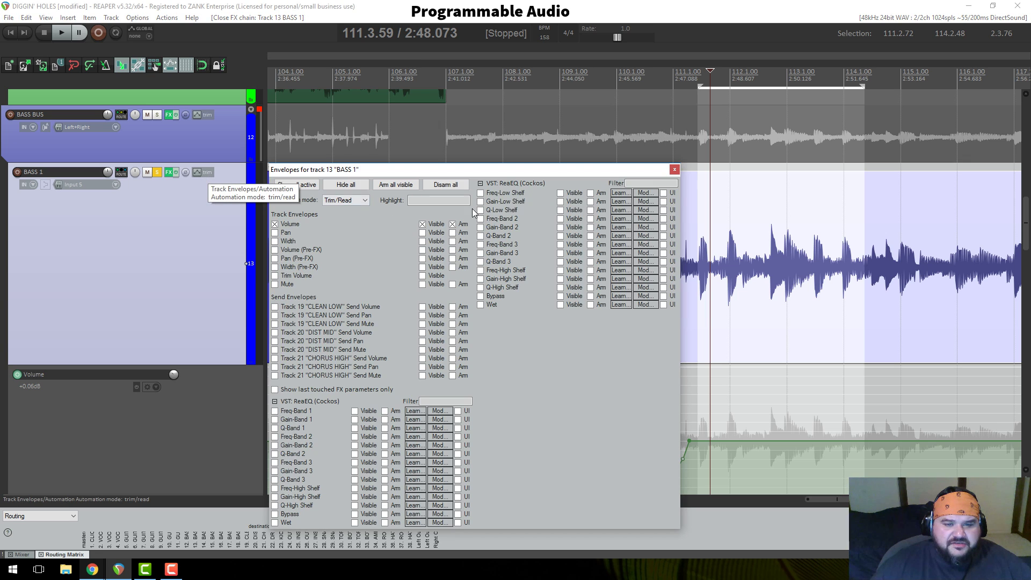
pyautogui.moveTo(507, 173); pyautogui.dragTo(508, 68)
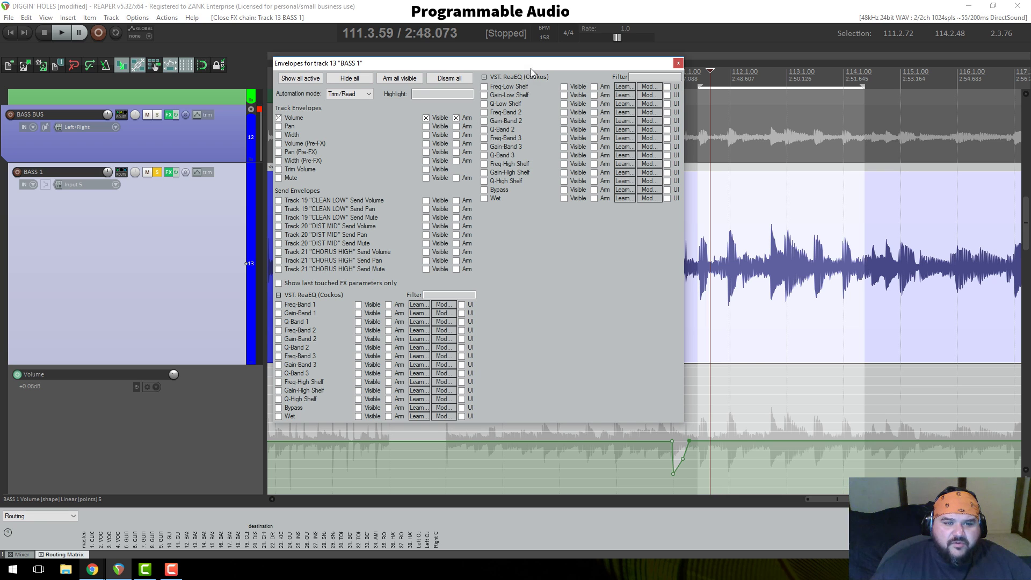
pyautogui.moveTo(530, 69); pyautogui.dragTo(554, 121)
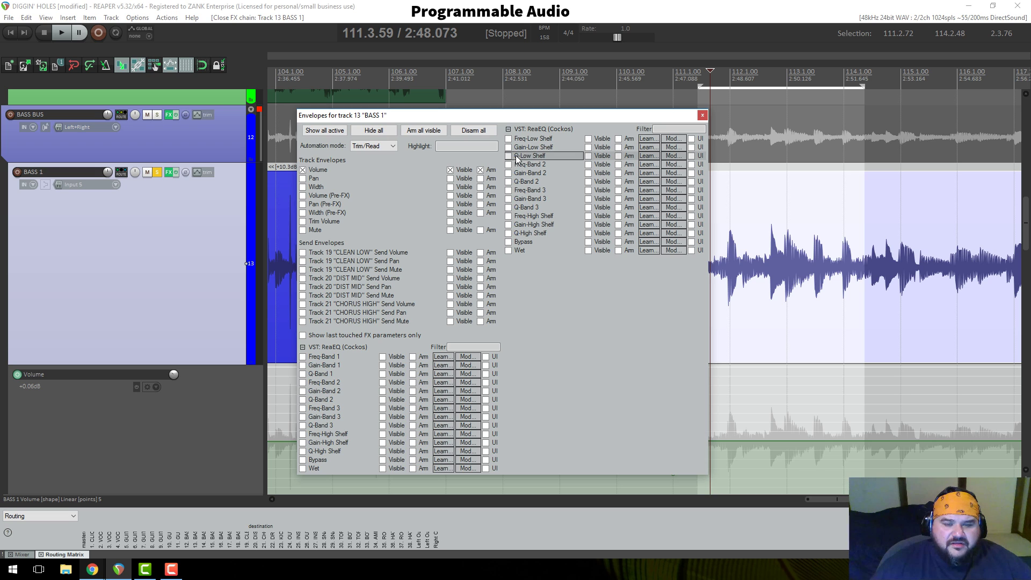
pyautogui.click(168, 174)
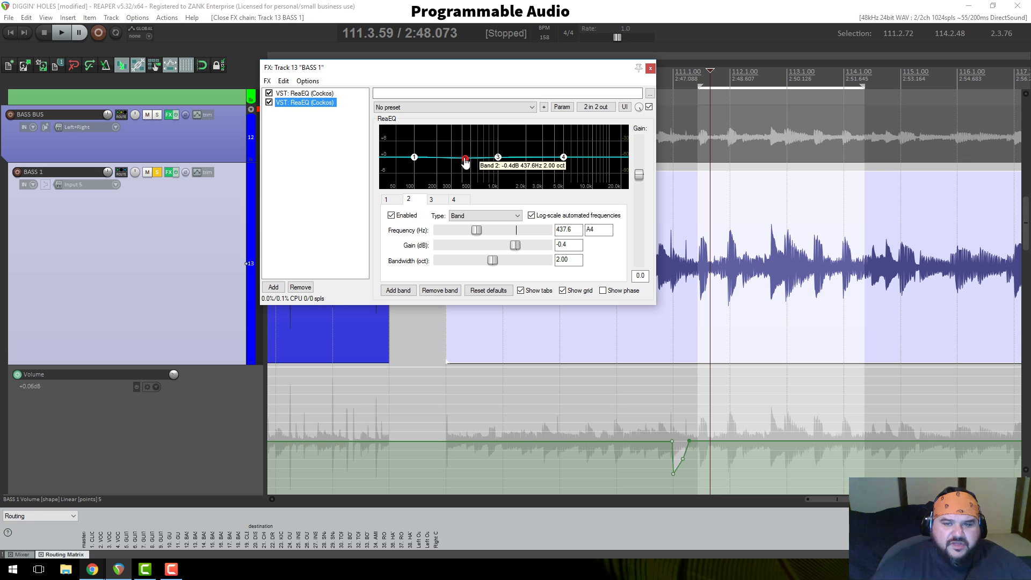
pyautogui.click(649, 68)
pyautogui.click(204, 173)
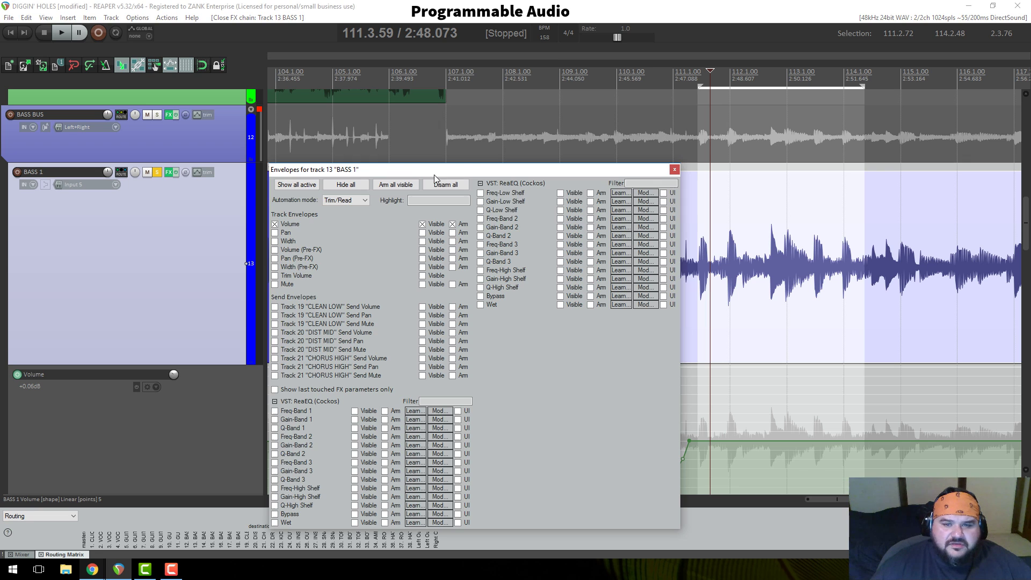
pyautogui.click(481, 227)
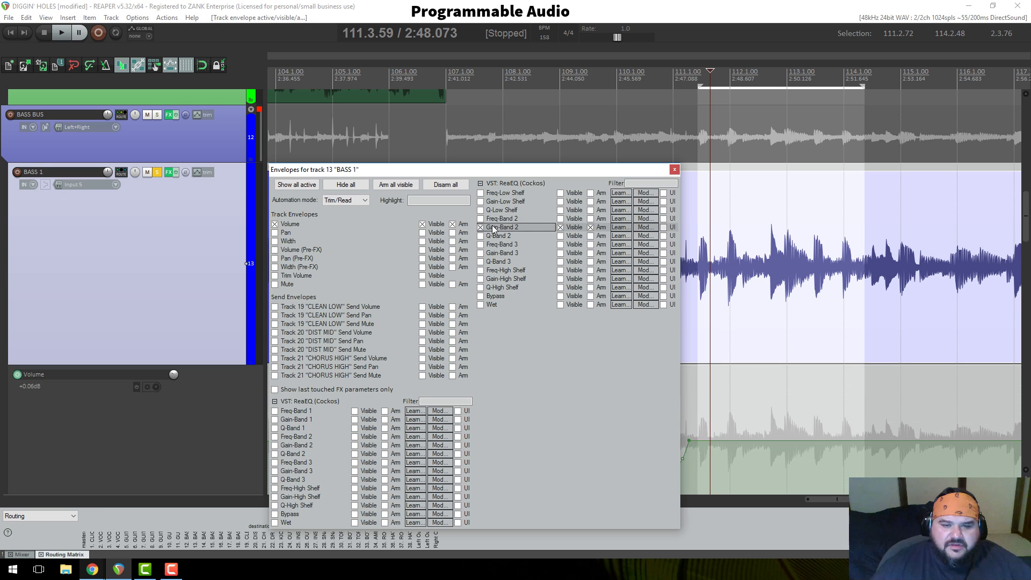
pyautogui.click(674, 170)
pyautogui.scroll(-3, 180, 237)
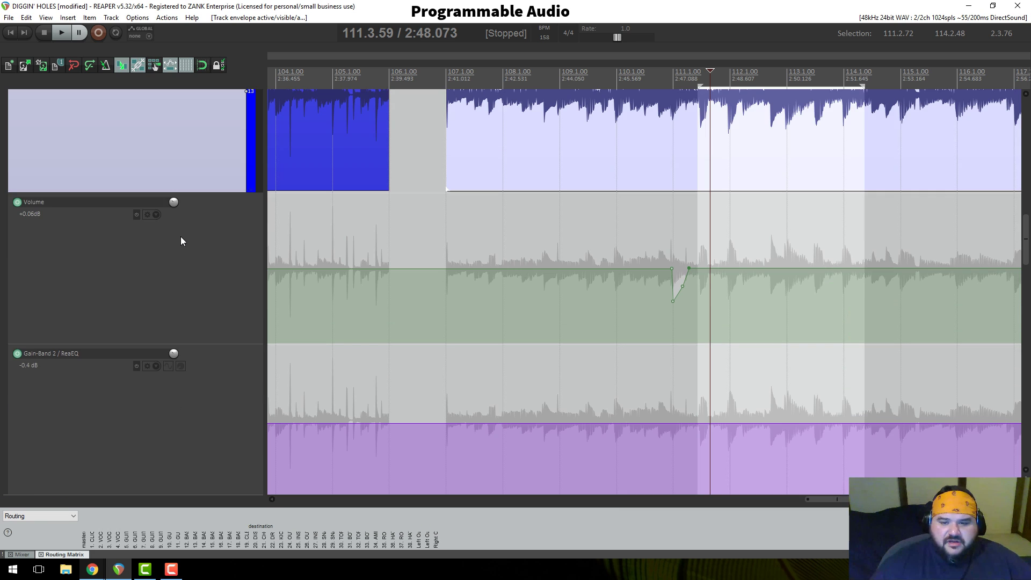
# Step: Hide BASS 1's Volume envelope lane, leaving the Gain-Band 2 lane directly below the track
pyautogui.scroll(3, 180, 241)
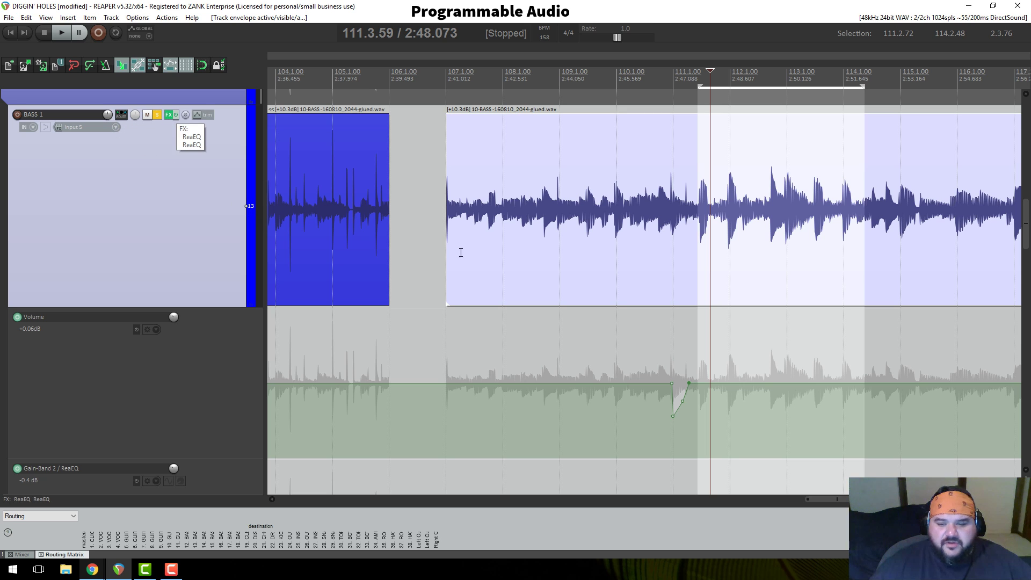
pyautogui.scroll(-3, 180, 357)
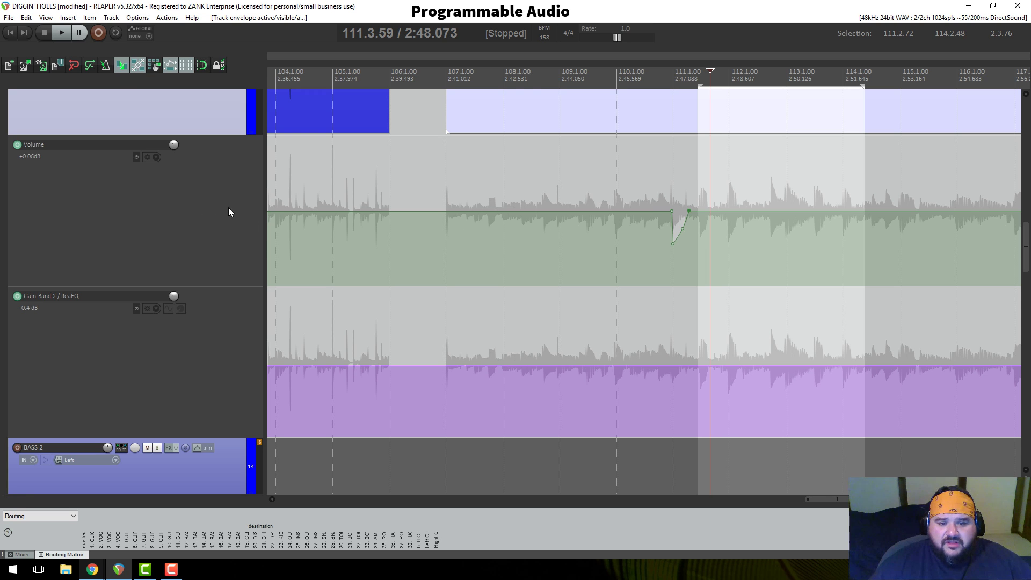
pyautogui.scroll(3, 228, 207)
pyautogui.scroll(-2, 384, 233)
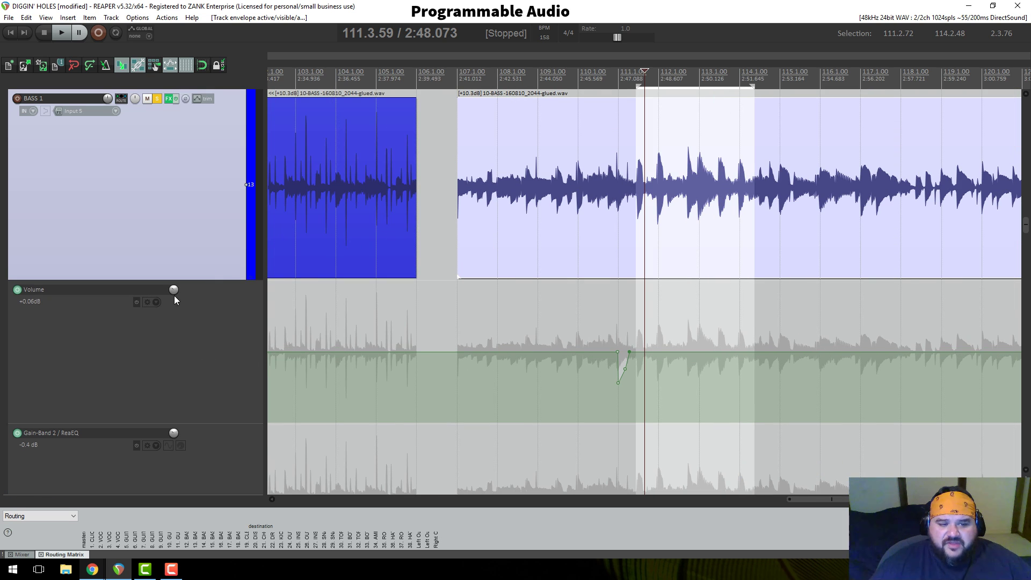
pyautogui.click(156, 302)
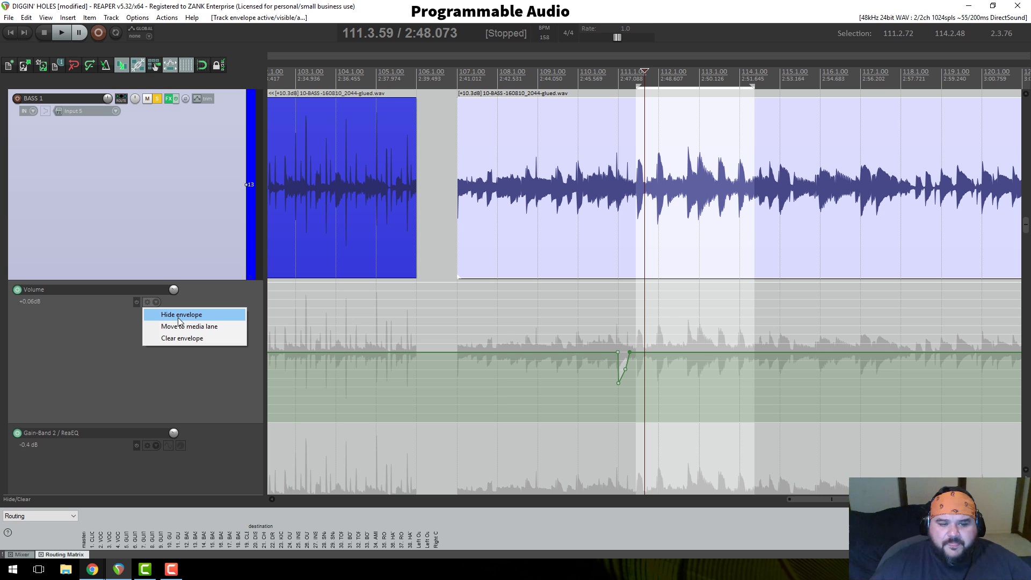
pyautogui.click(198, 315)
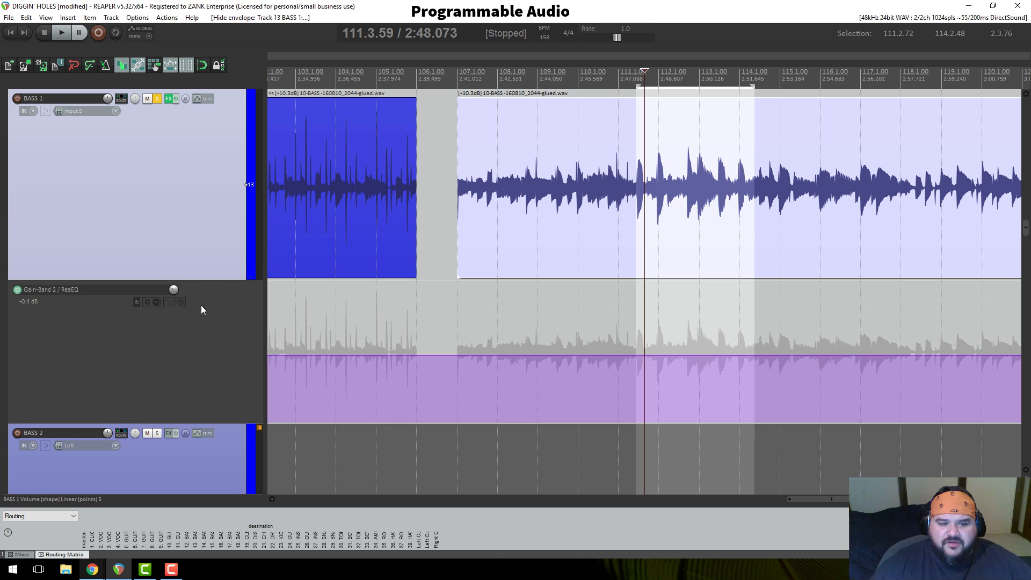
pyautogui.scroll(-5, 201, 305)
pyautogui.scroll(5, 200, 304)
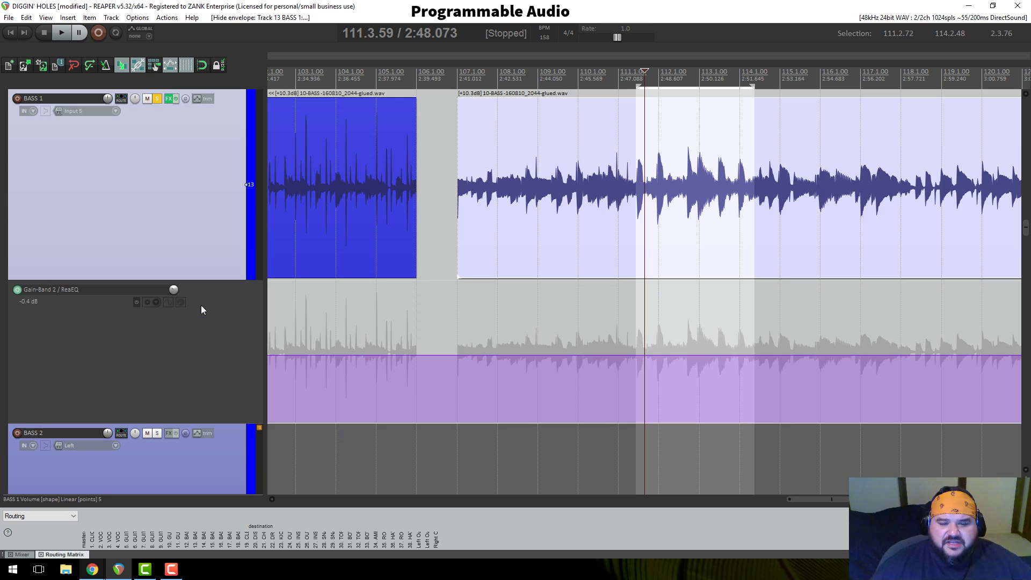
# Step: Place the edit cursor at 112.4.67 and play the soloed BASS 1 from there
pyautogui.click(696, 80)
pyautogui.scroll(3, 712, 183)
pyautogui.press('space')
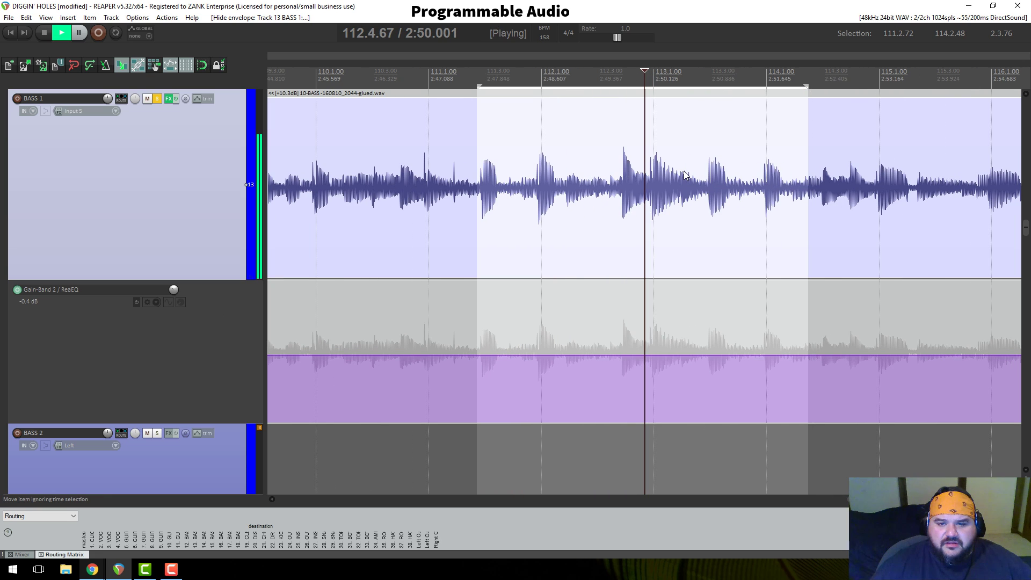
pyautogui.press('space')
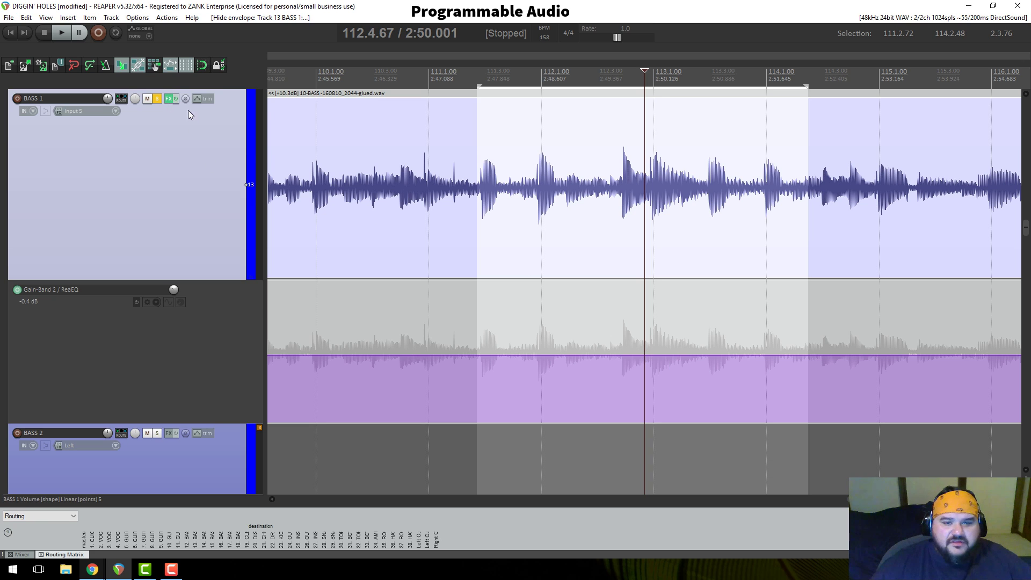
# Step: Move band 2 of BASS 1's second ReaEQ to 456.4 Hz and try to lower its gain
pyautogui.click(169, 99)
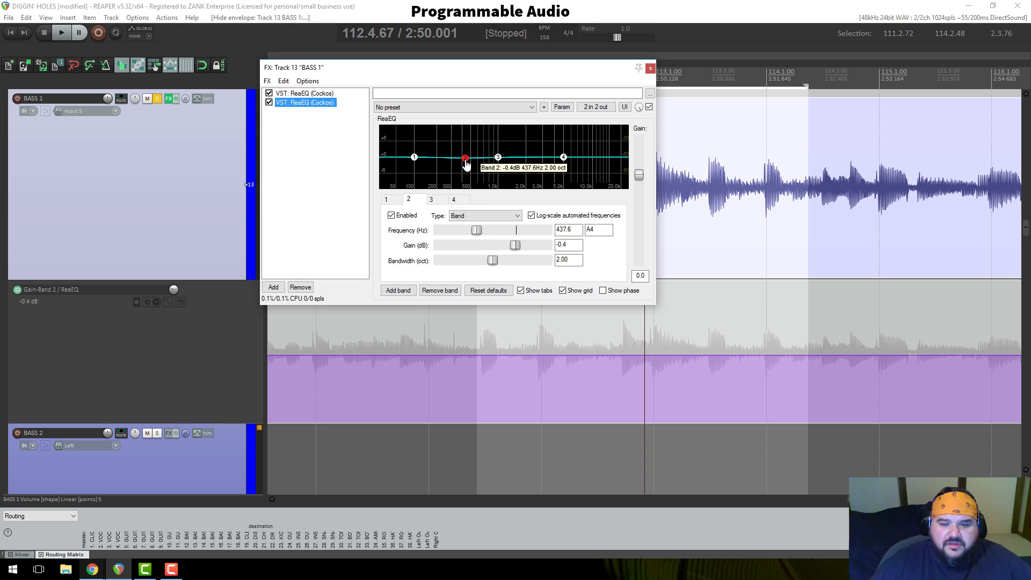
pyautogui.moveTo(468, 163); pyautogui.dragTo(470, 162)
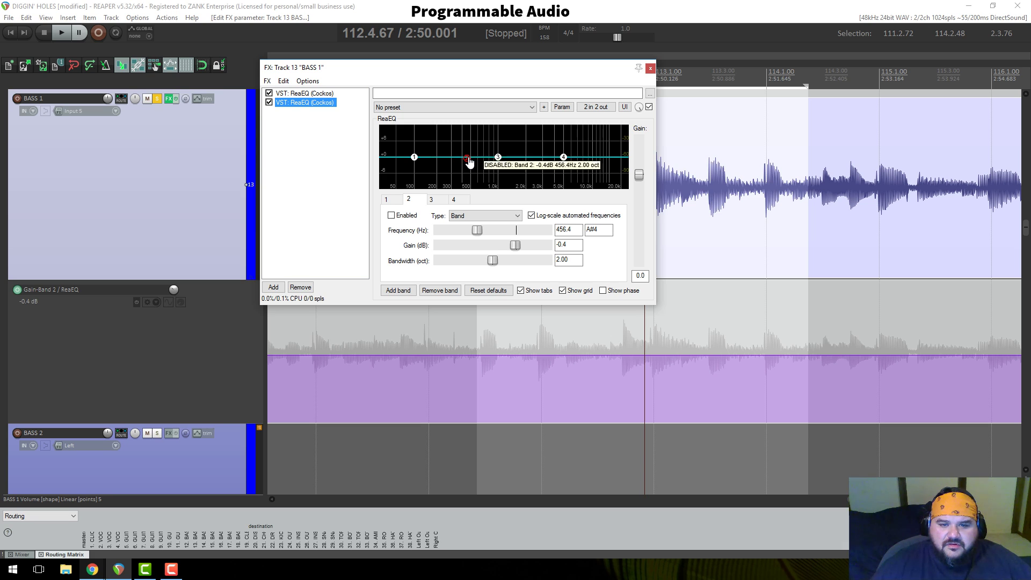
pyautogui.click(515, 246)
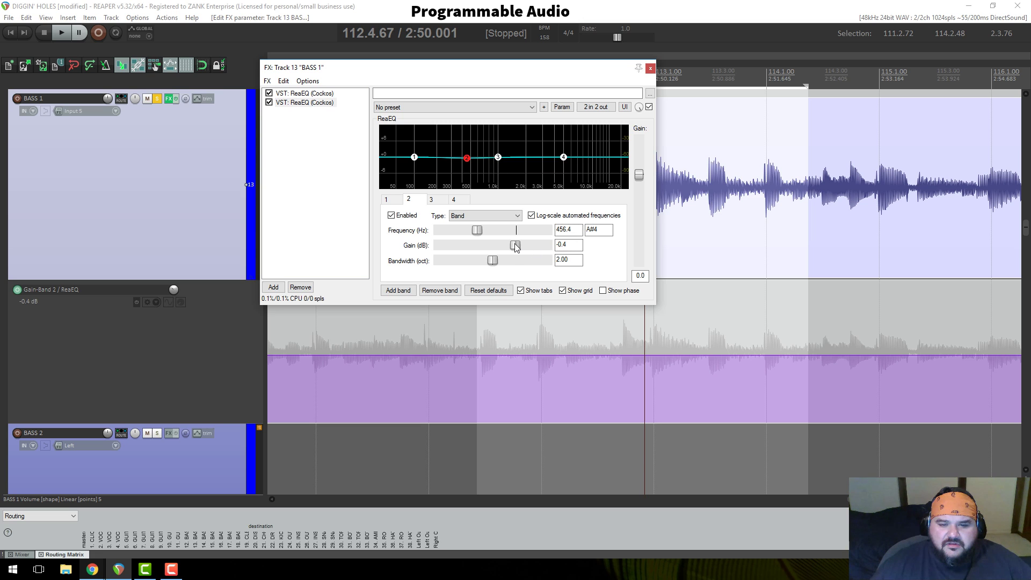
pyautogui.moveTo(515, 250); pyautogui.dragTo(471, 245)
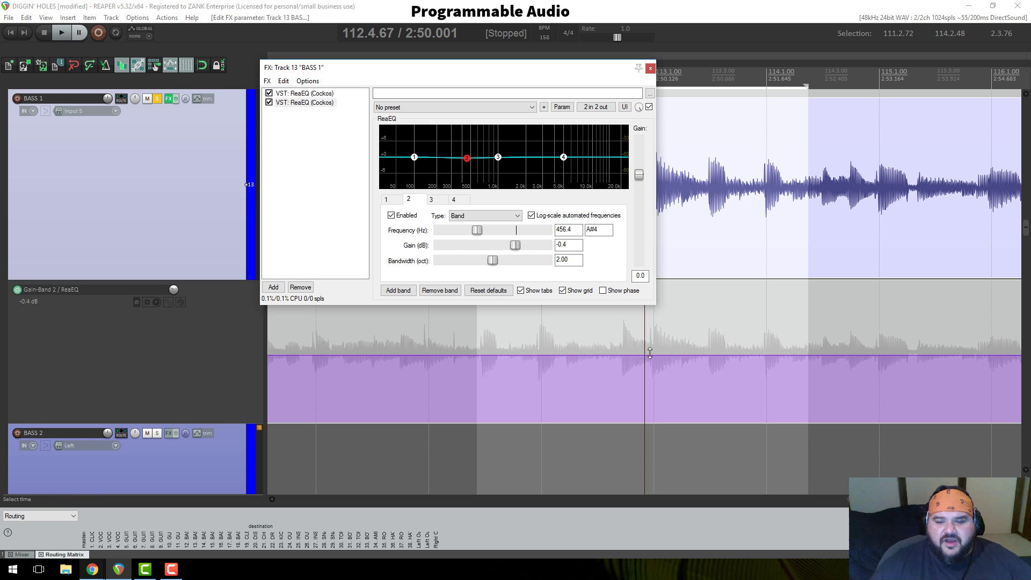
pyautogui.moveTo(515, 247); pyautogui.dragTo(494, 244)
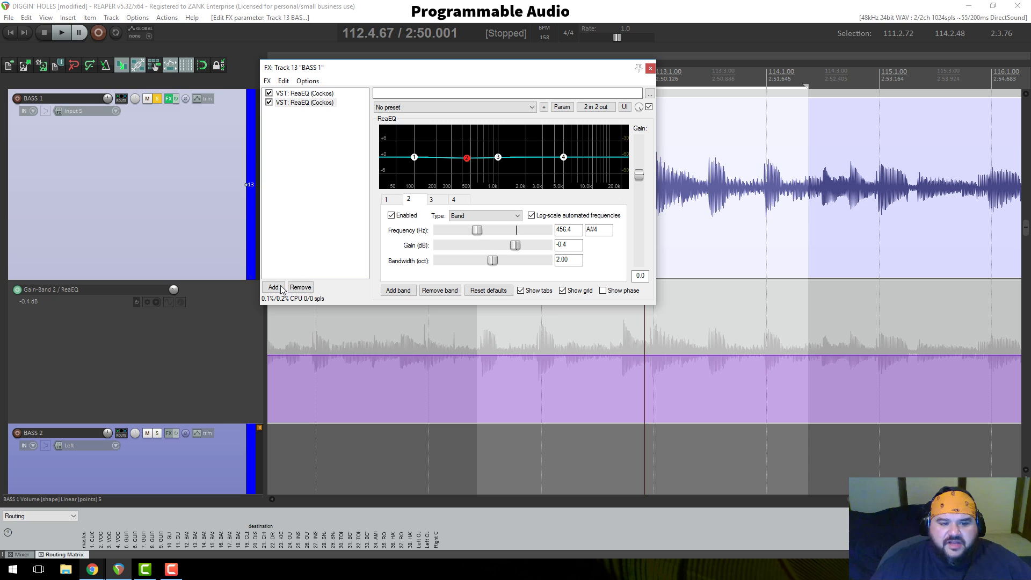
# Step: Bypass BASS 1's Gain-Band 2 envelope and set band 2's gain to 0.0 dB in the second ReaEQ
pyautogui.click(141, 301)
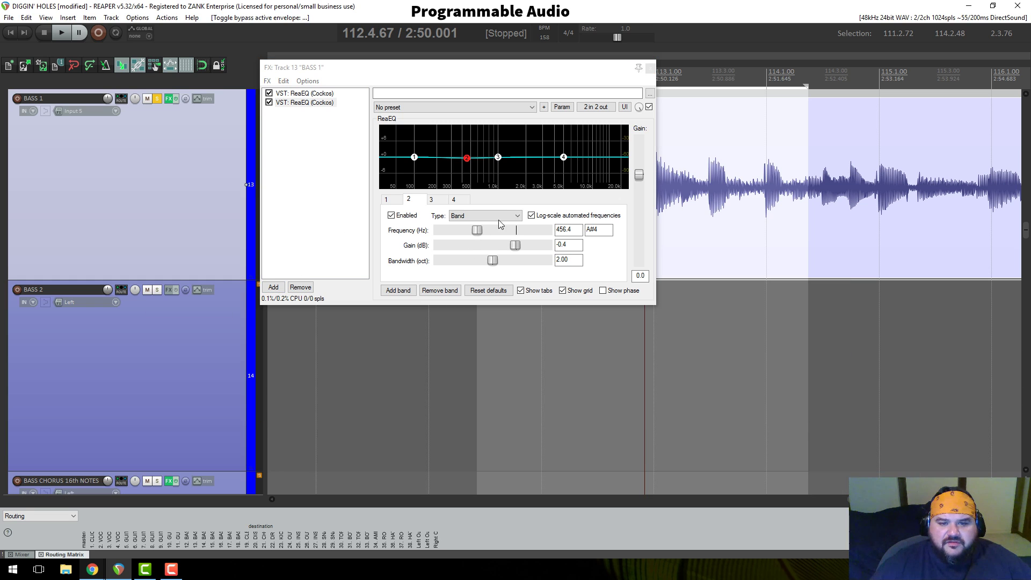
pyautogui.moveTo(518, 249); pyautogui.dragTo(518, 249)
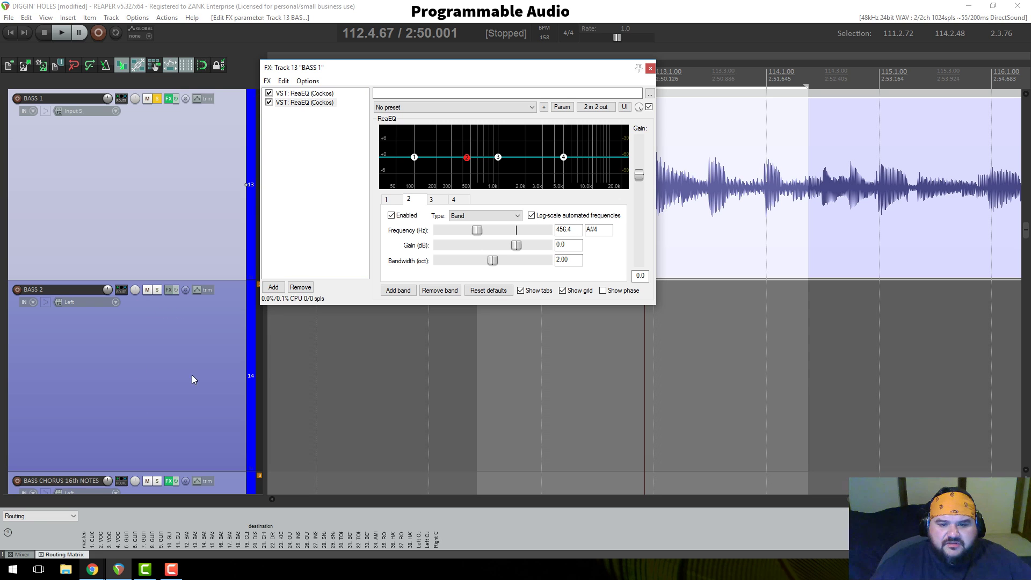
pyautogui.click(650, 68)
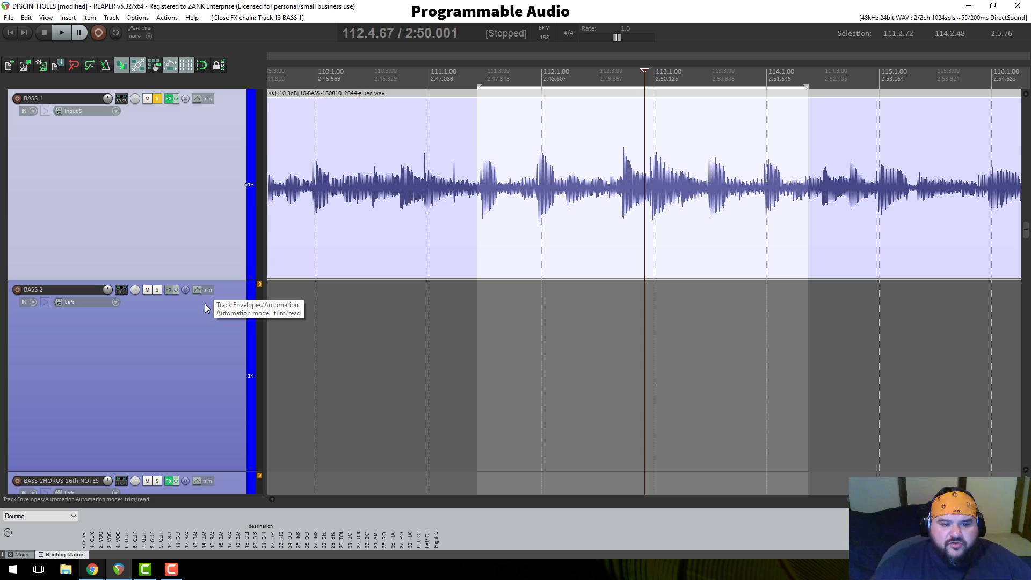
# Step: Enable the second ReaEQ's Gain-Band 2 envelope on BASS 1 again, visible and armed
pyautogui.click(192, 99)
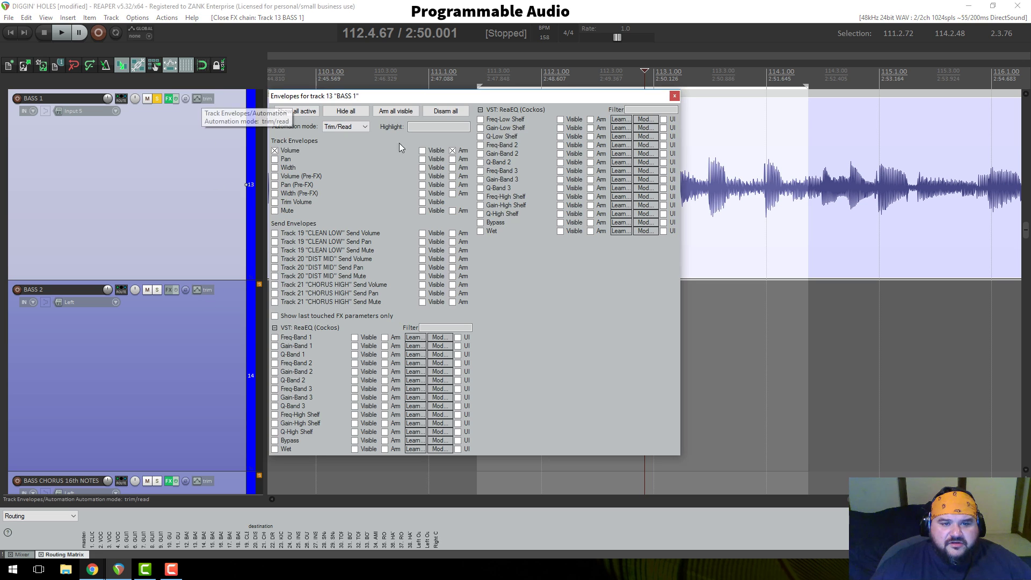
pyautogui.click(480, 154)
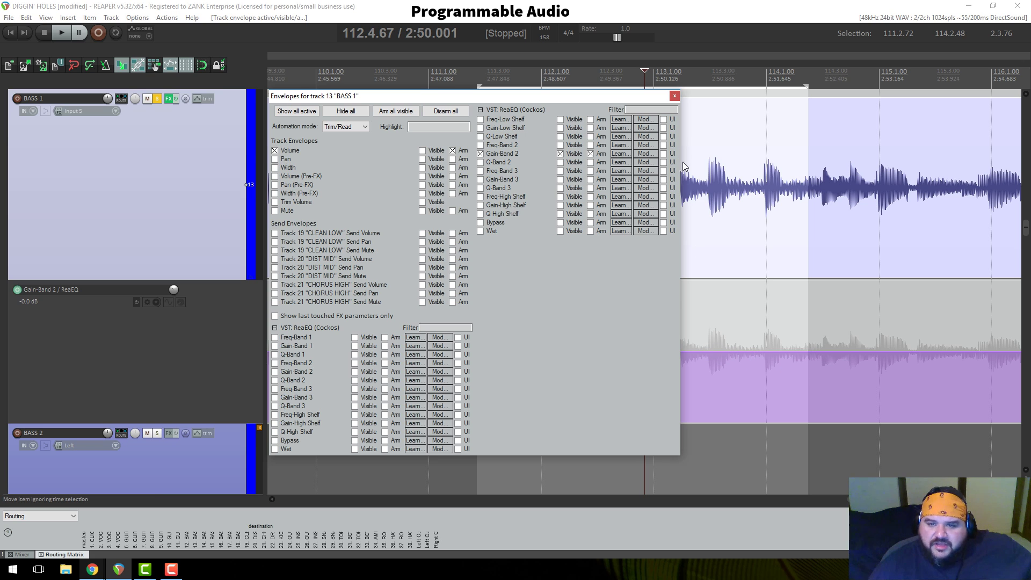
pyautogui.click(675, 96)
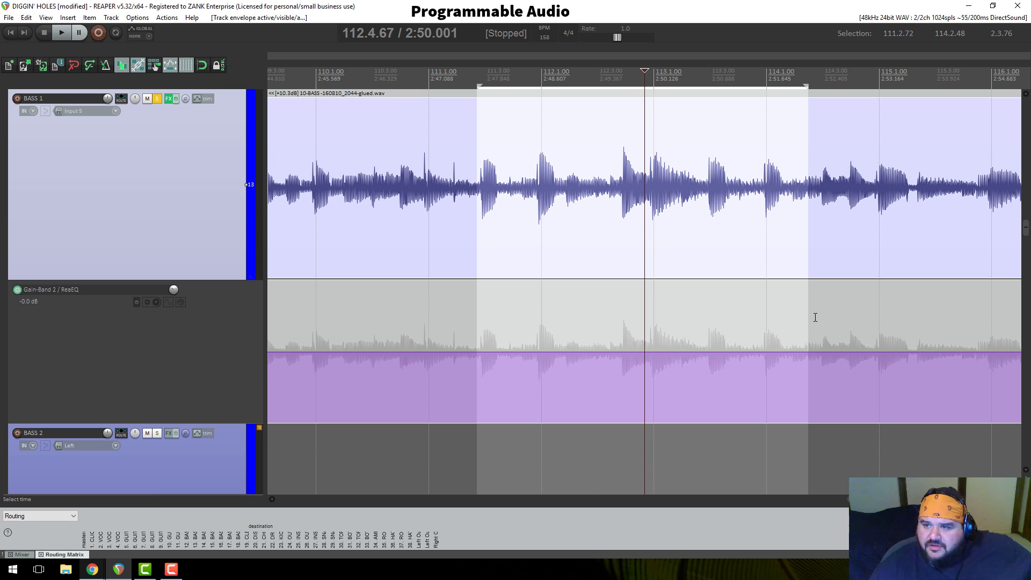
pyautogui.scroll(-5, 815, 317)
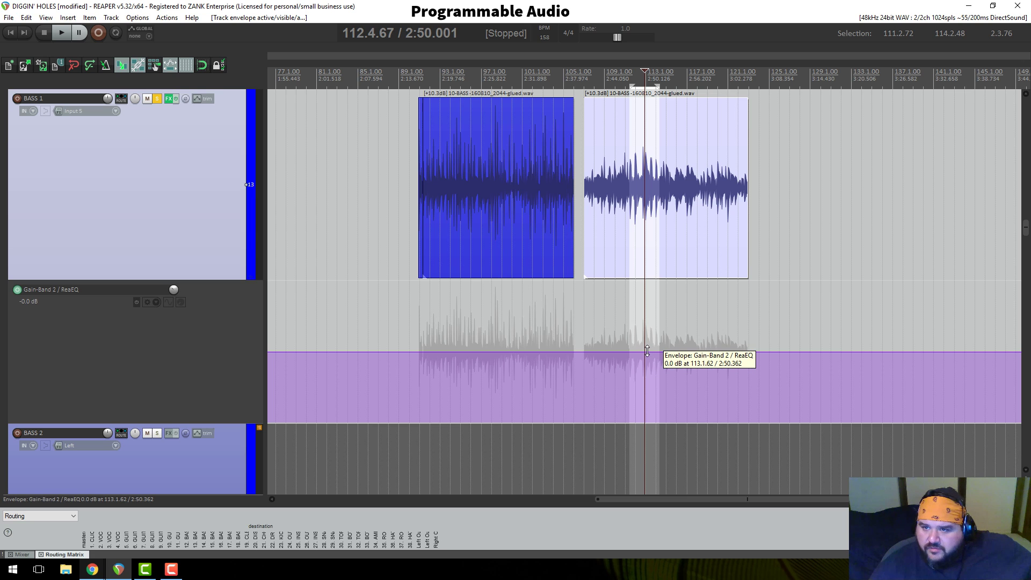
pyautogui.scroll(6, 648, 352)
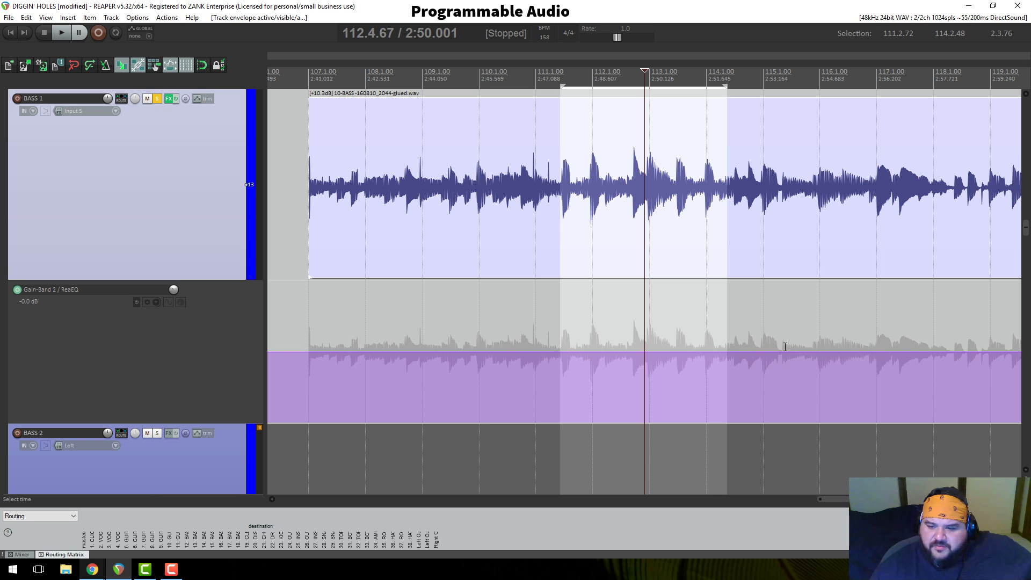
pyautogui.scroll(-8, 789, 346)
pyautogui.scroll(8, 790, 345)
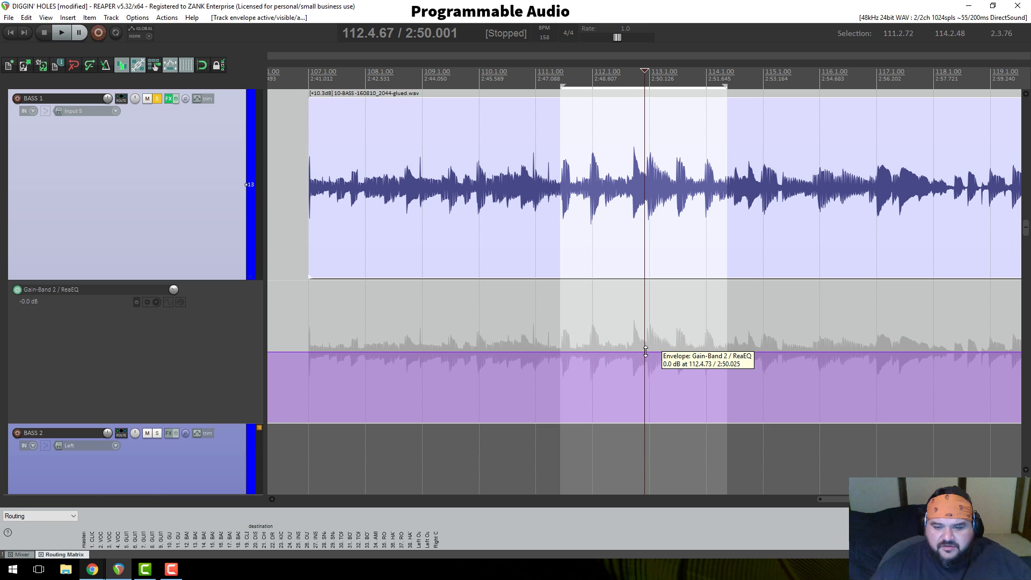
# Step: Add points to BASS 1's Gain-Band 2 envelope around bar 113 and pull the inner ones down to about -14.1 dB
pyautogui.click(645, 352)
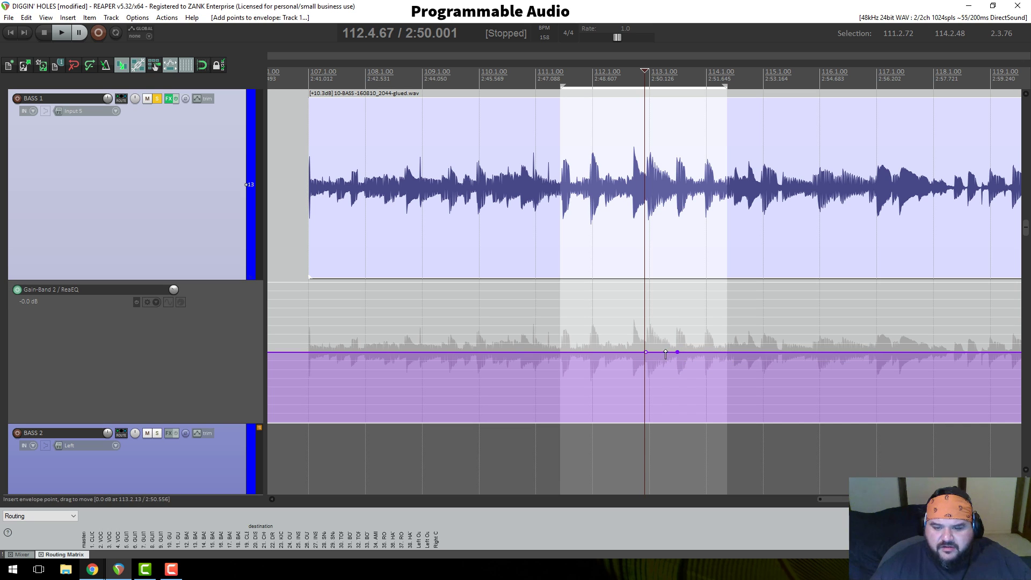
pyautogui.click(654, 351)
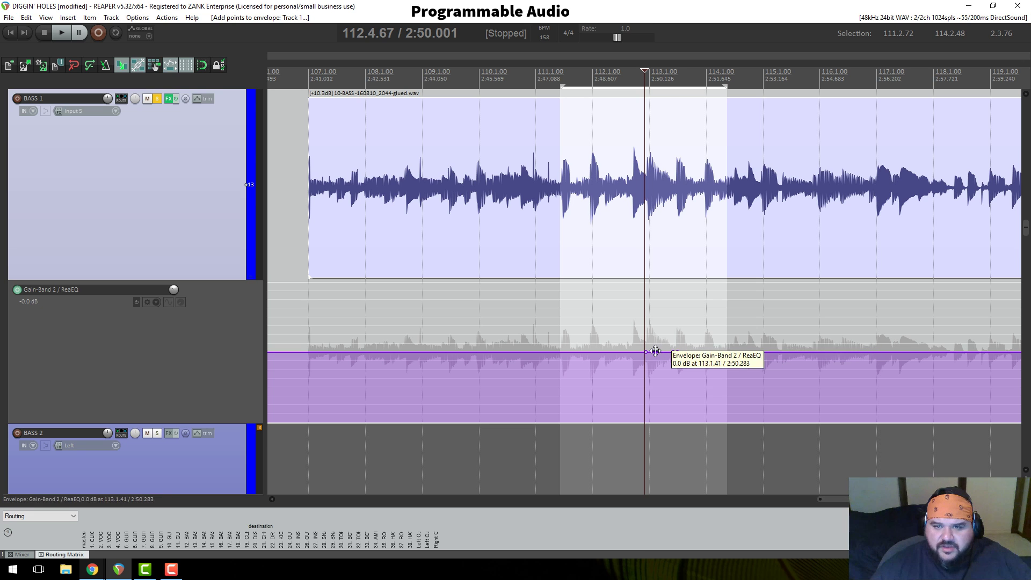
pyautogui.moveTo(654, 352); pyautogui.dragTo(650, 405)
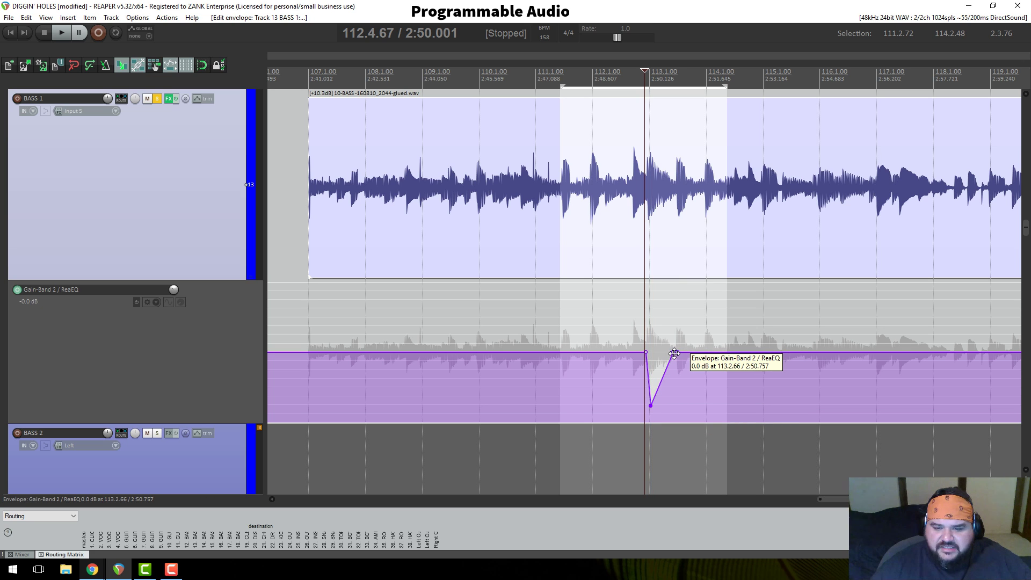
pyautogui.moveTo(673, 354); pyautogui.dragTo(649, 408)
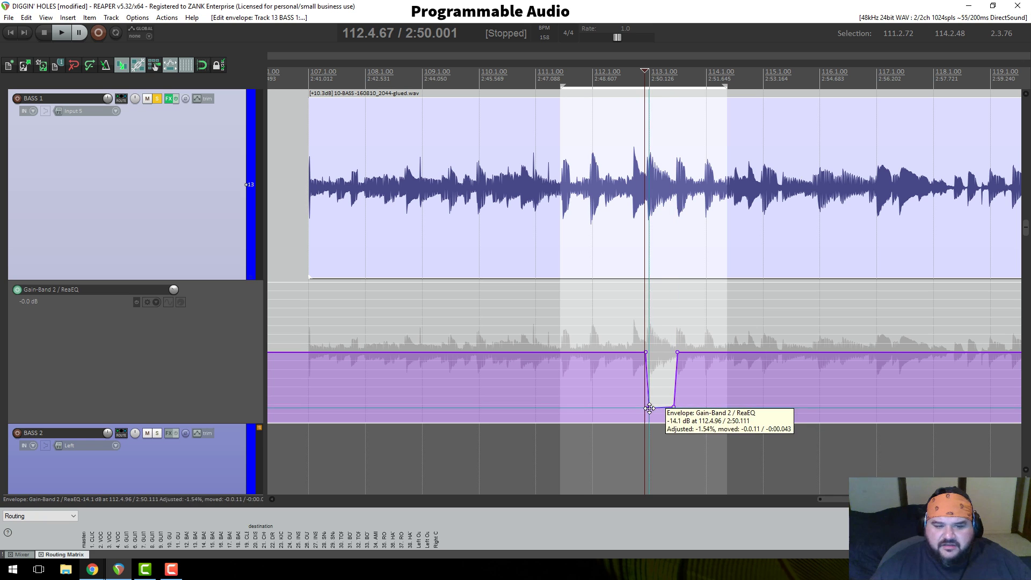
# Step: Open BASS 1's effects, widen the time selection to 110.4.49–115.3.20 and play the passage from 110.4.51
pyautogui.click(169, 102)
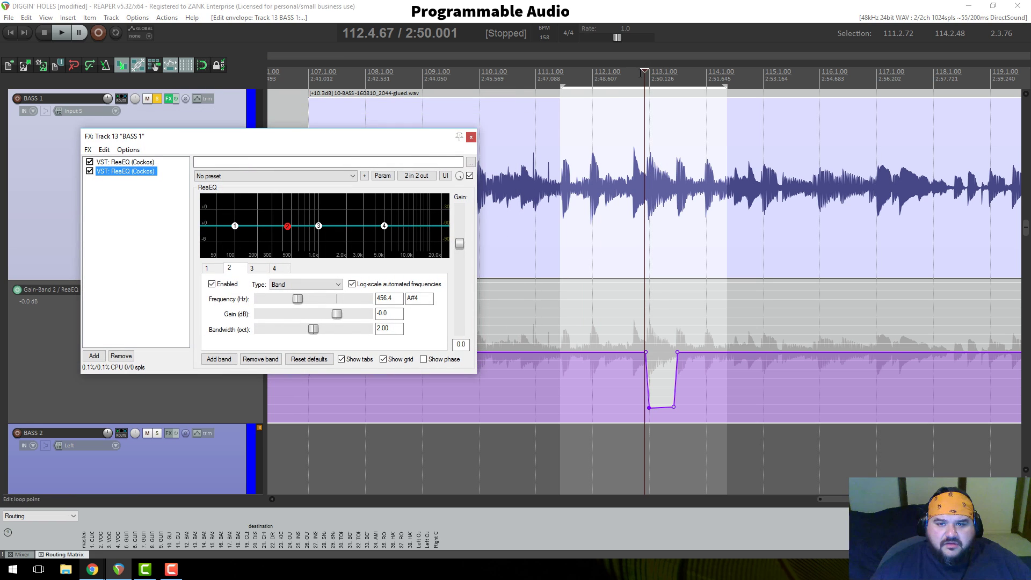
pyautogui.click(561, 81)
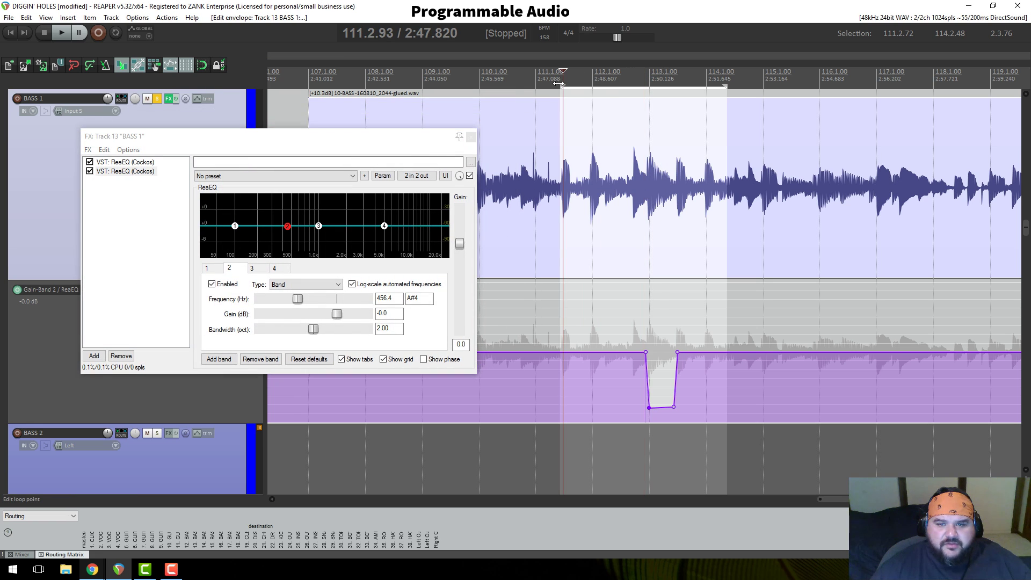
pyautogui.moveTo(559, 83); pyautogui.dragTo(529, 84)
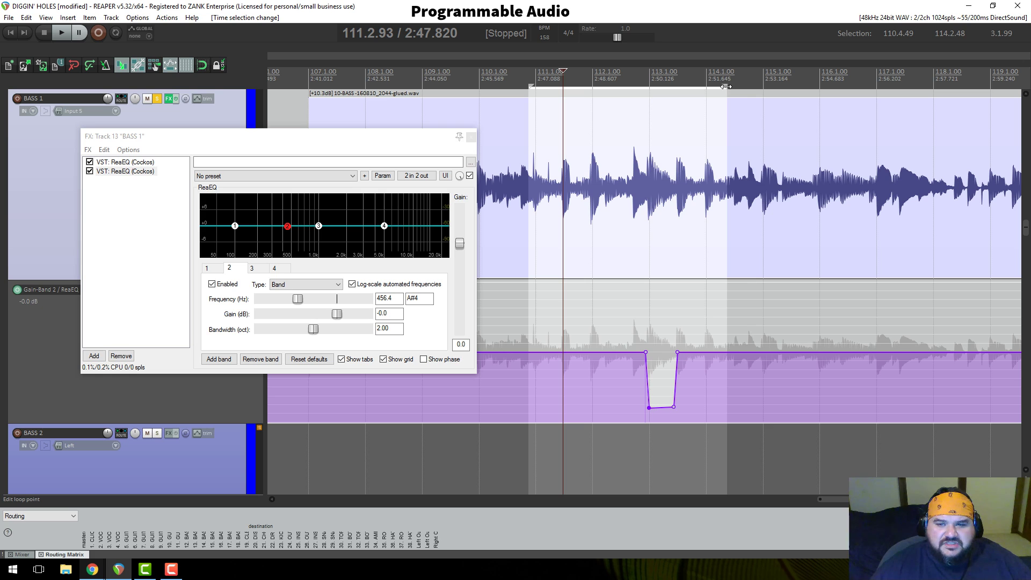
pyautogui.moveTo(726, 87); pyautogui.dragTo(793, 87)
pyautogui.click(531, 71)
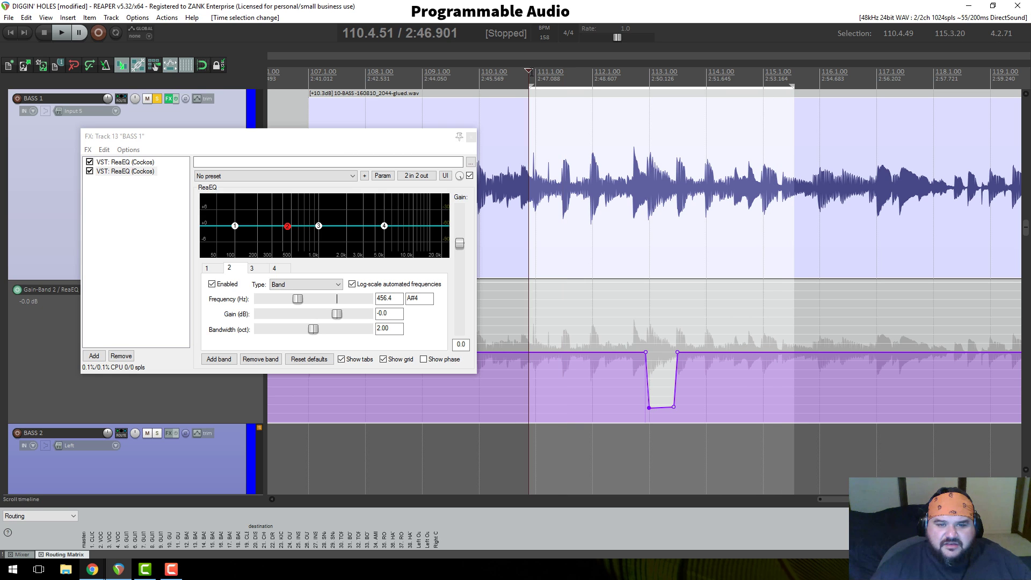
pyautogui.press('space')
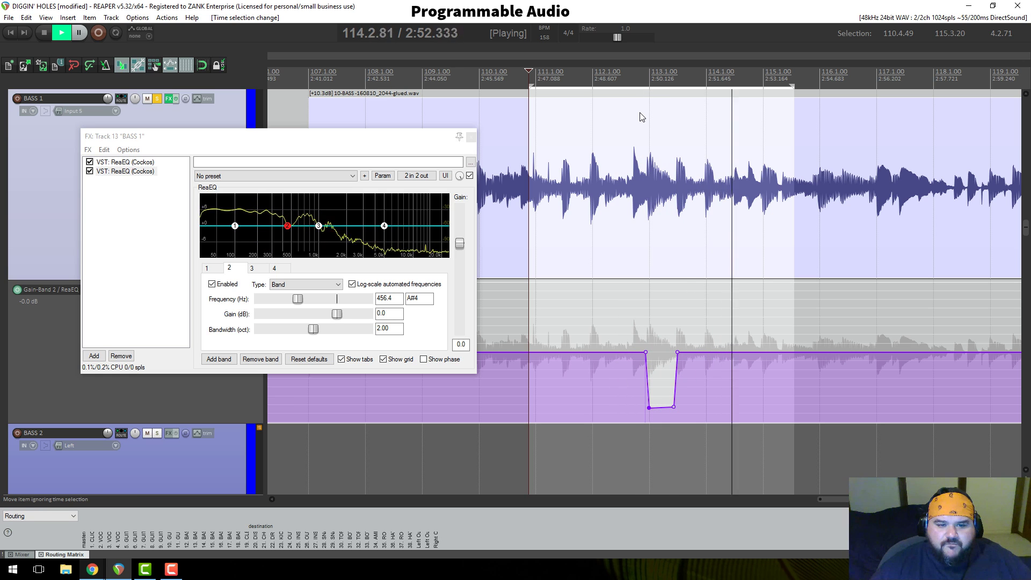
pyautogui.press('space')
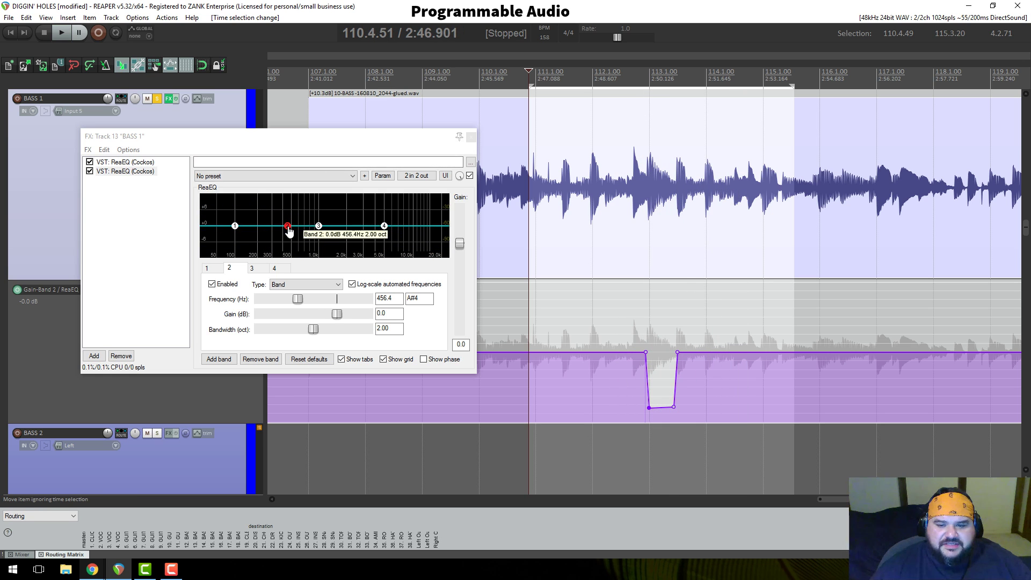
pyautogui.press('space')
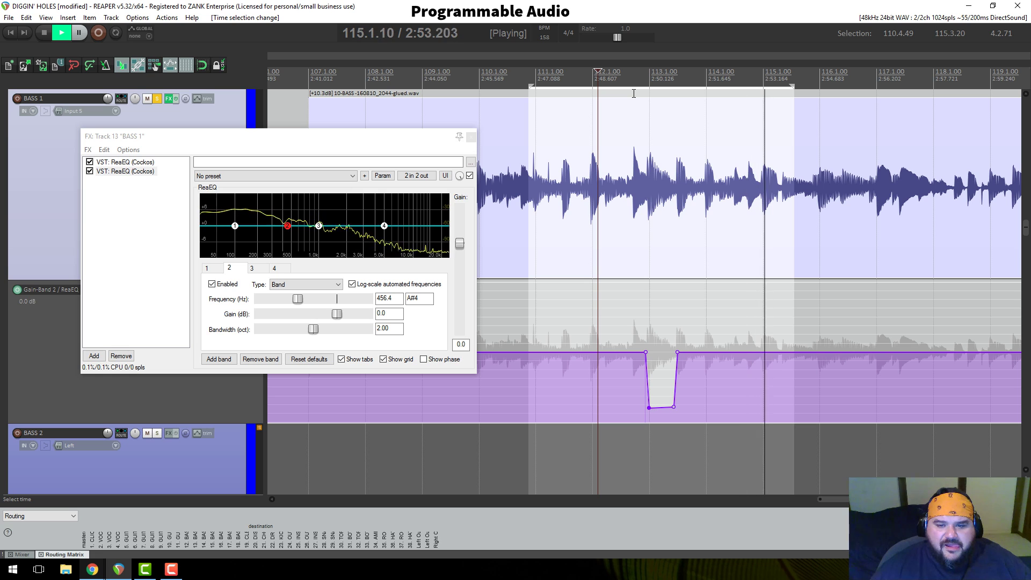
pyautogui.press('space')
# Step: Place the edit cursor at 112.4.64 and audition the note at the band 2 gain dip
pyautogui.click(644, 71)
pyautogui.press('space')
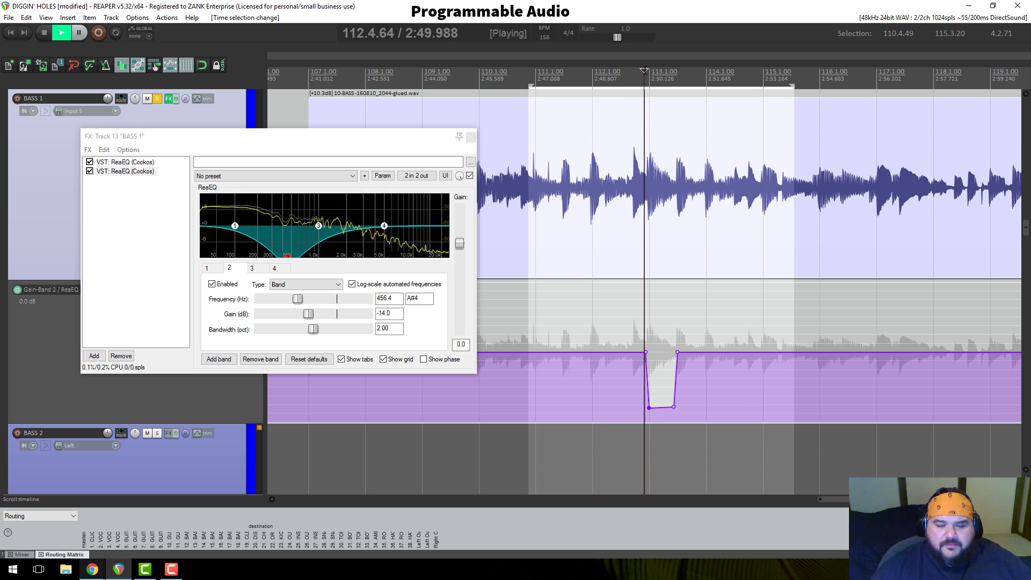
pyautogui.press('space')
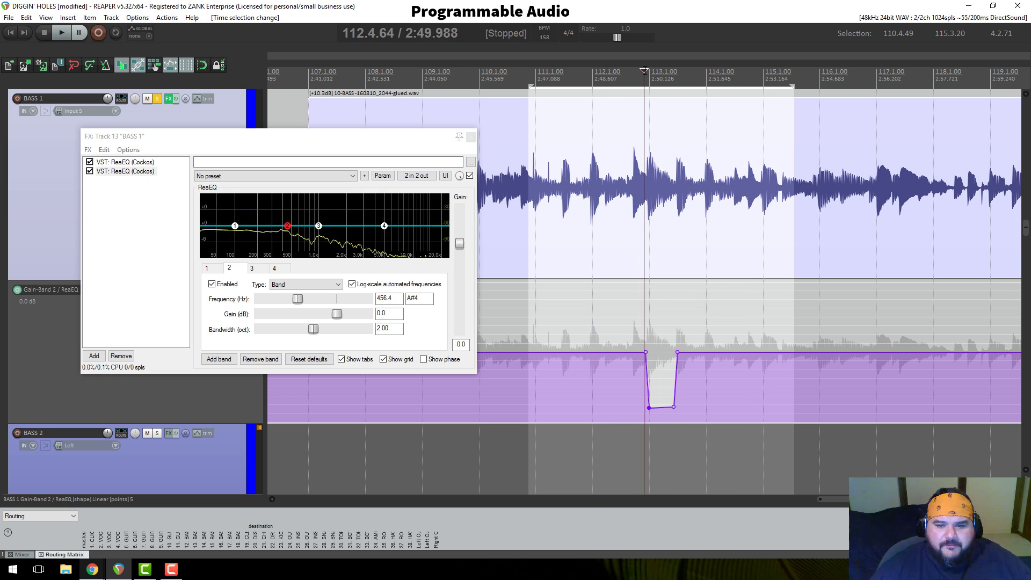
pyautogui.press('space')
pyautogui.press('space')
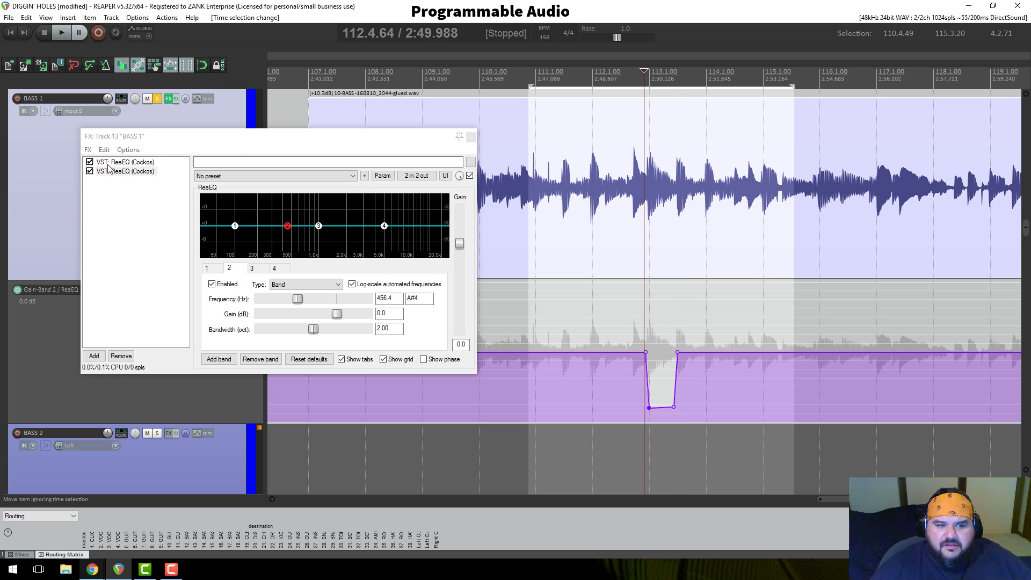
# Step: Compare the note from 112.4.64 with BASS 1's second ReaEQ bypassed and with it enabled again
pyautogui.click(90, 171)
pyautogui.press('space')
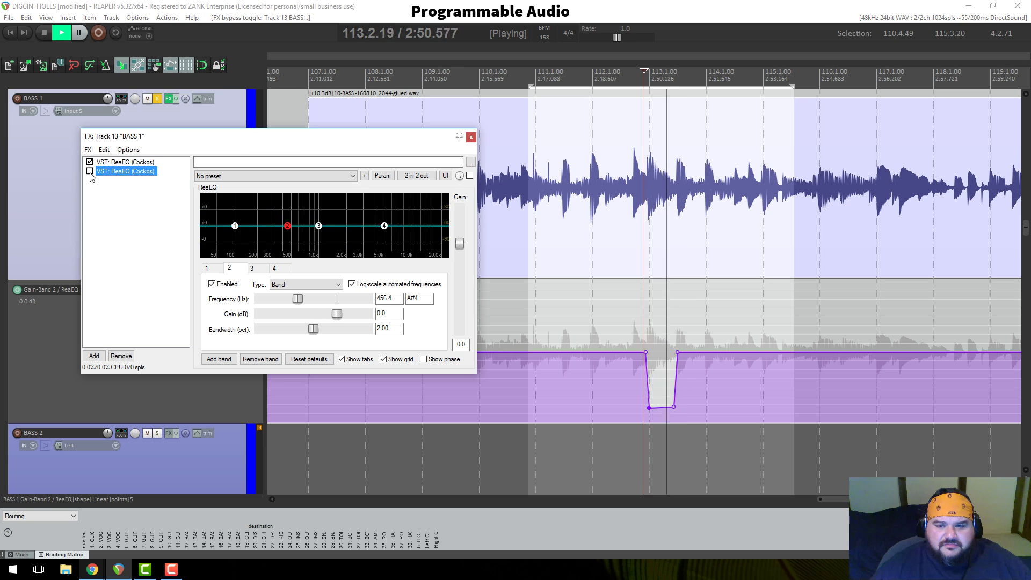
pyautogui.press('space')
pyautogui.press('space')
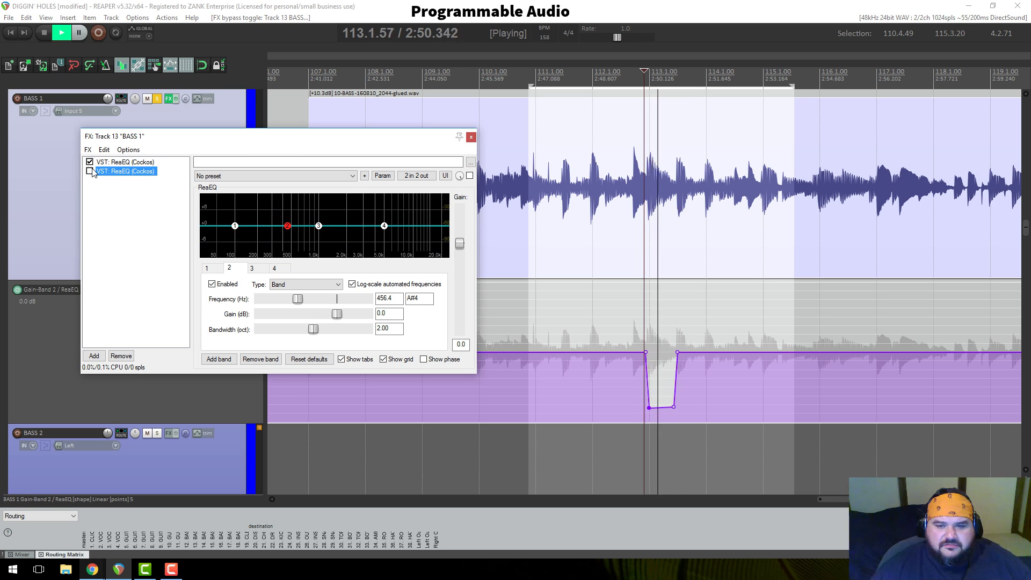
pyautogui.click(90, 171)
pyautogui.press('space')
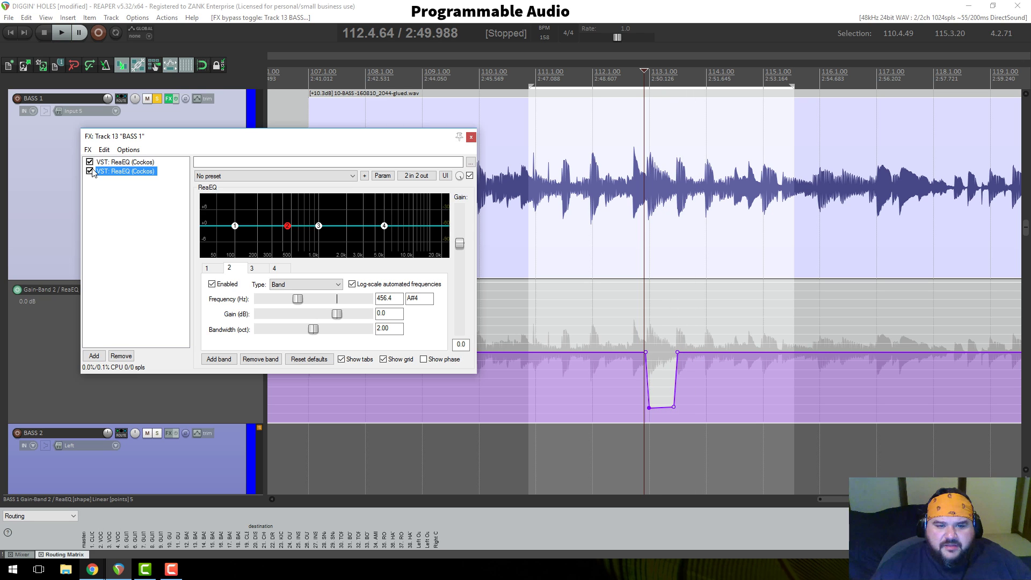
pyautogui.press('space')
pyautogui.press('space')
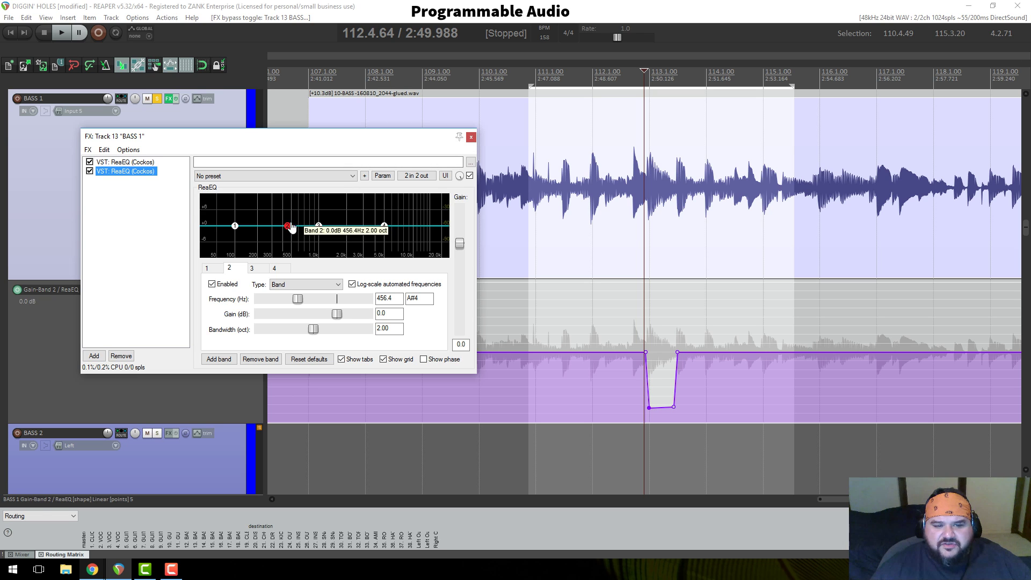
# Step: Set band 2's bandwidth to 1.00 oct in the second ReaEQ and play the note from 112.4.64
pyautogui.press('space')
pyautogui.press('space')
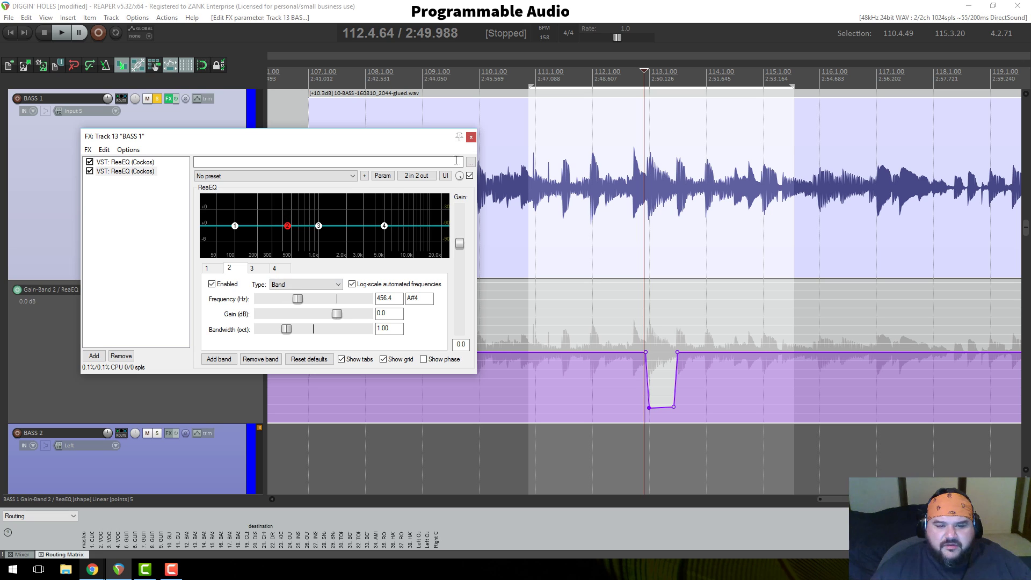
pyautogui.press('space')
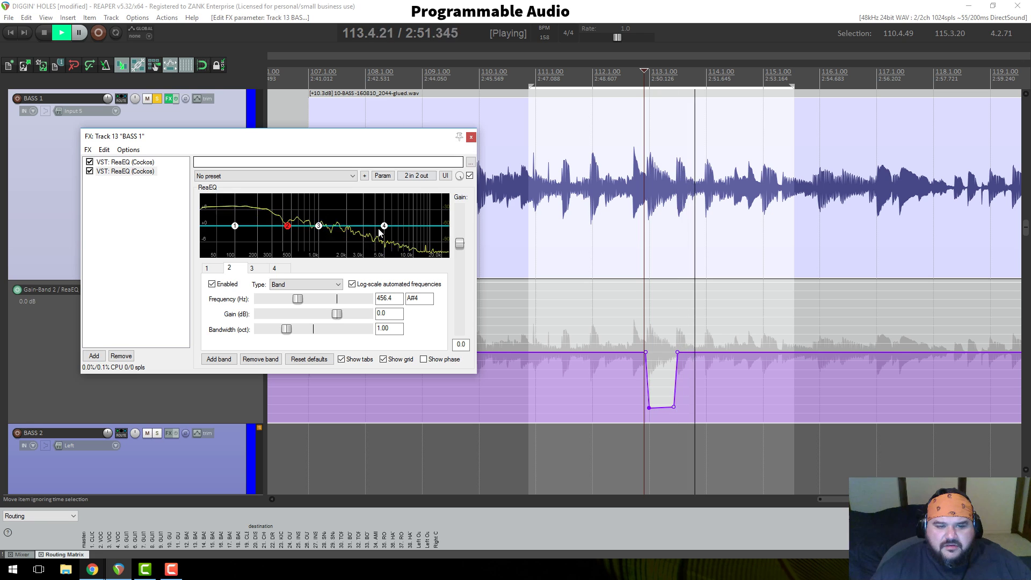
pyautogui.press('space')
pyautogui.press('space')
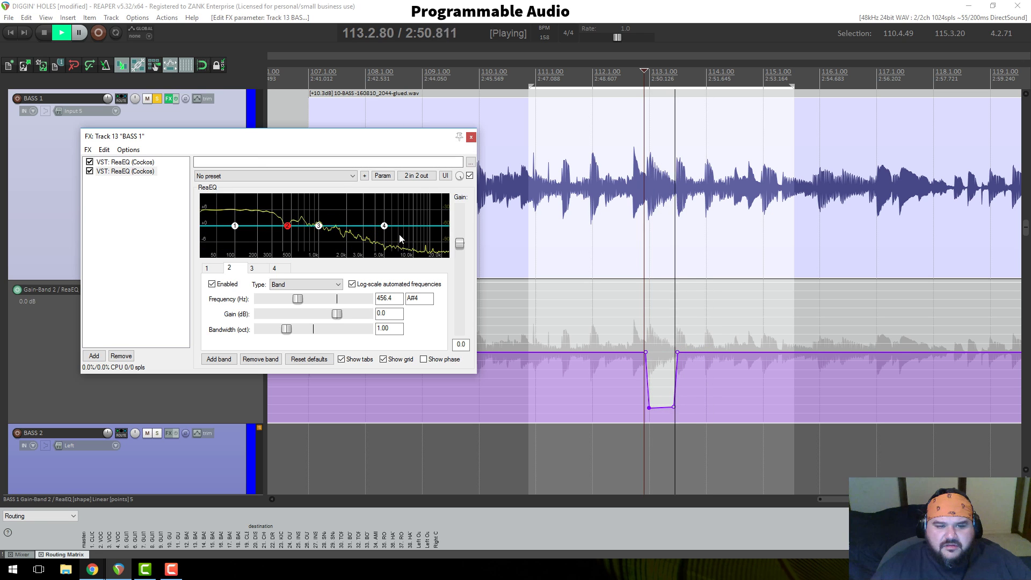
pyautogui.press('space')
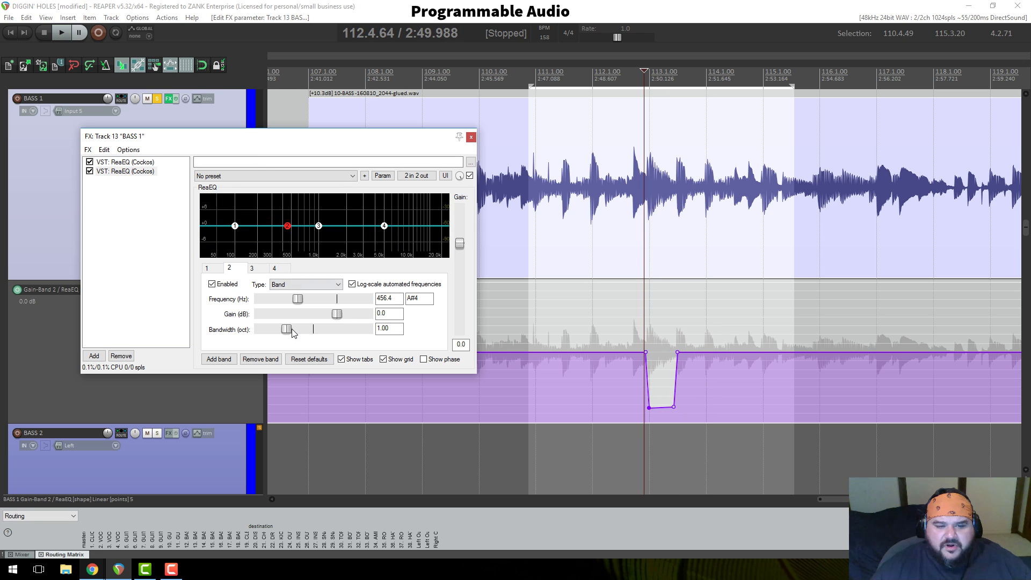
# Step: Narrow band 2's bandwidth to 0.78 oct and audition the note again
pyautogui.moveTo(280, 329); pyautogui.dragTo(279, 330)
pyautogui.press('space')
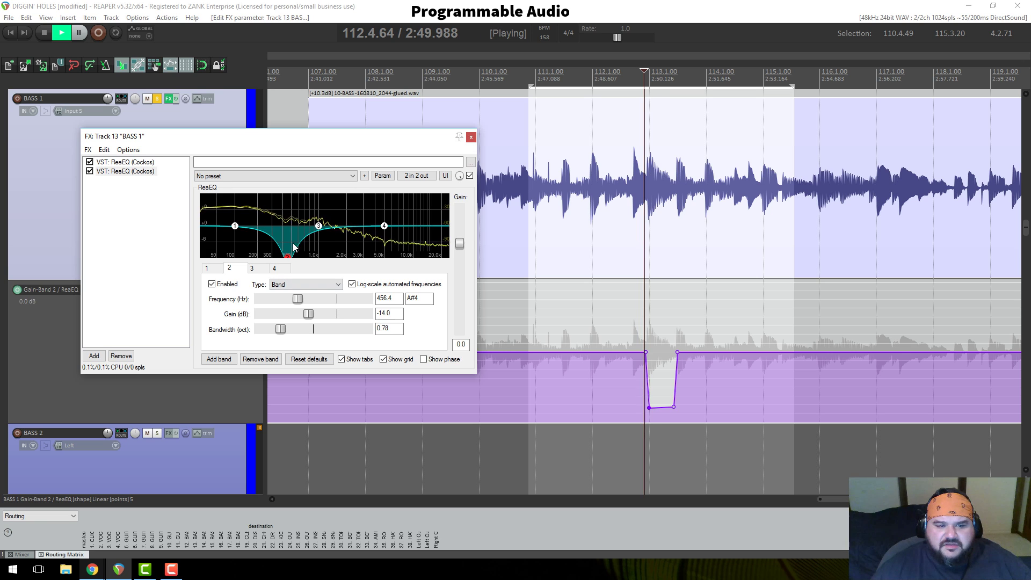
pyautogui.press('space')
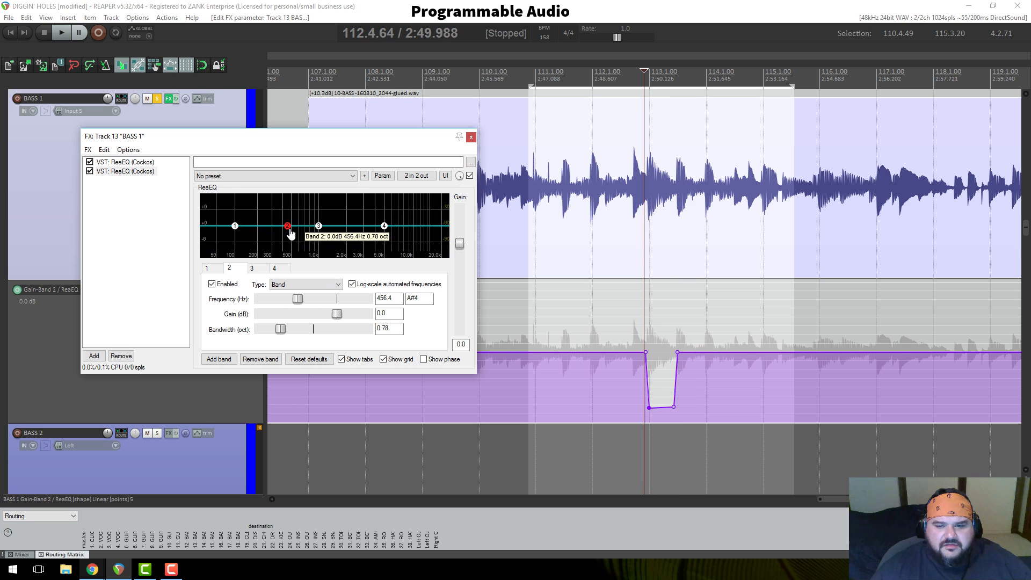
# Step: Set the time selection to 112.4.32–113.3.83, move band 2 to 234.1 Hz, and play with repeat enabled
pyautogui.moveTo(641, 84); pyautogui.dragTo(691, 80)
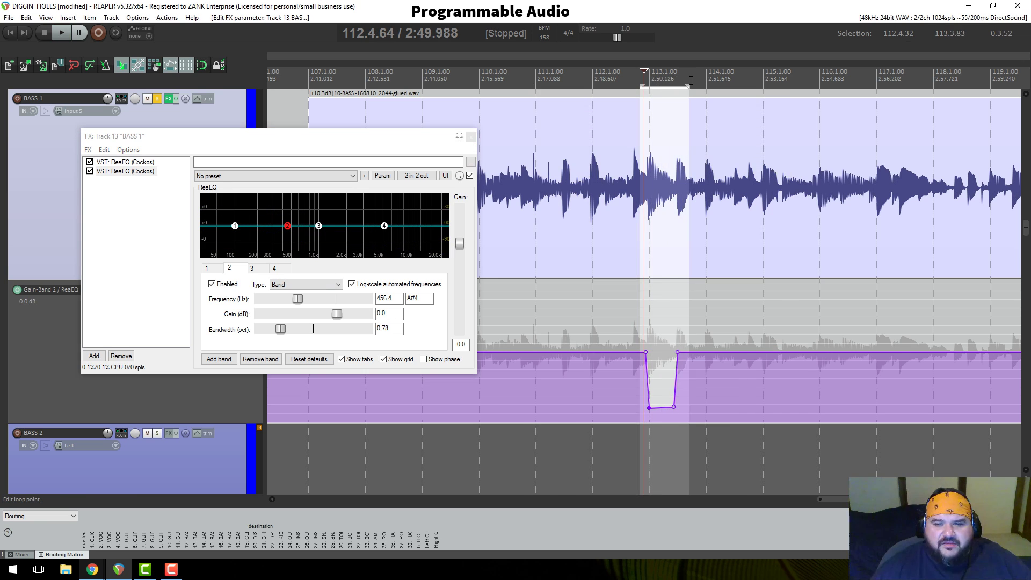
pyautogui.moveTo(287, 226); pyautogui.dragTo(263, 208)
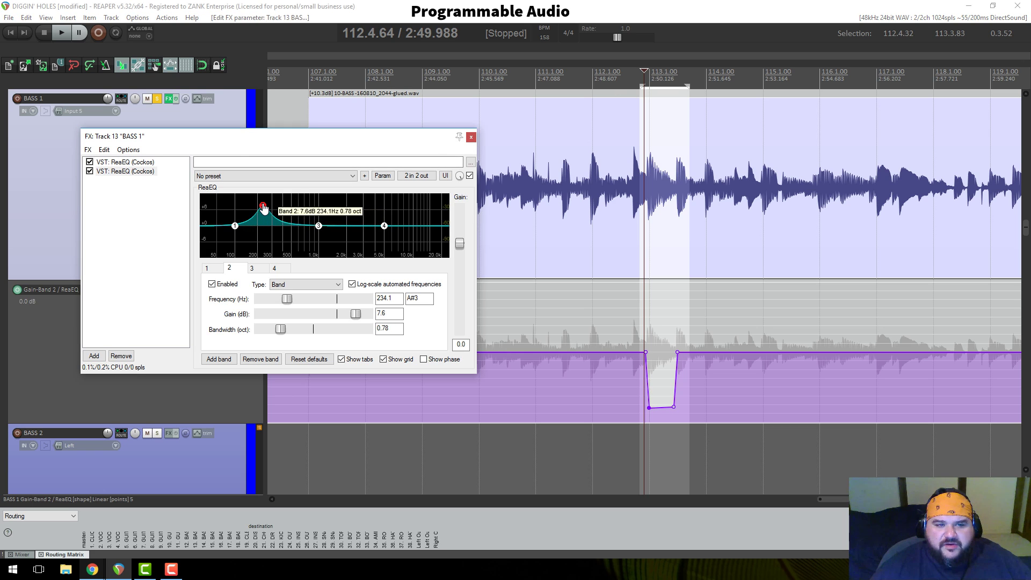
pyautogui.click(116, 33)
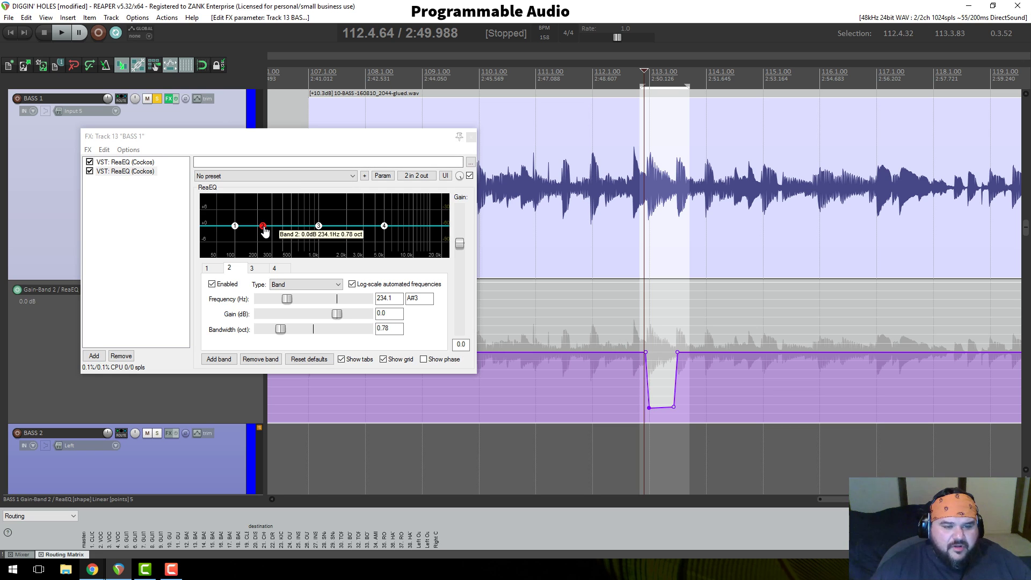
pyautogui.press('space')
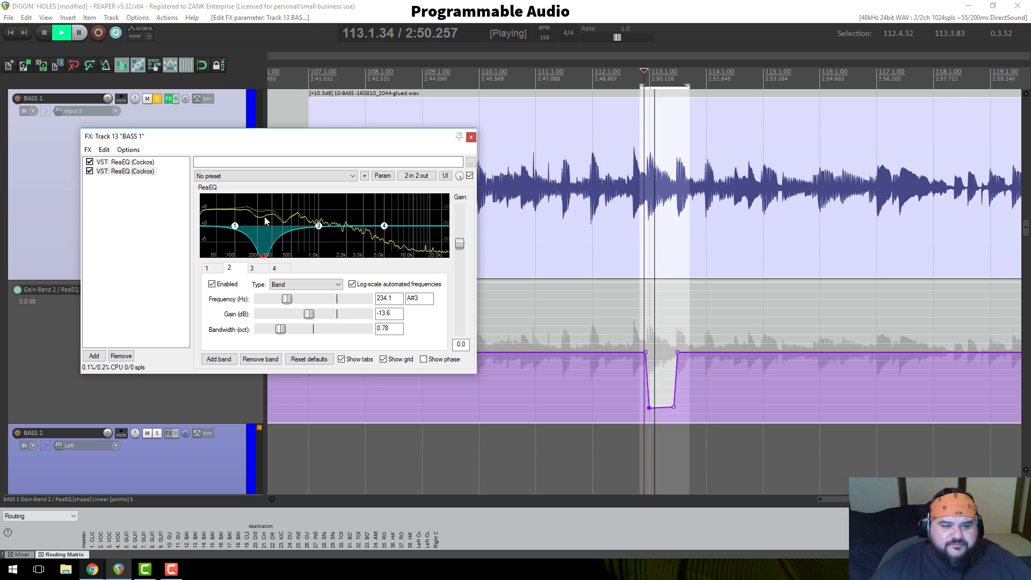
pyautogui.press('space')
# Step: Bypass BASS 1's Gain-Band 2 envelope and audition the loop with band 2 boosted 14.4 dB around 628.8 Hz
pyautogui.click(230, 148)
pyautogui.moveTo(229, 143); pyautogui.dragTo(165, 176)
pyautogui.click(136, 302)
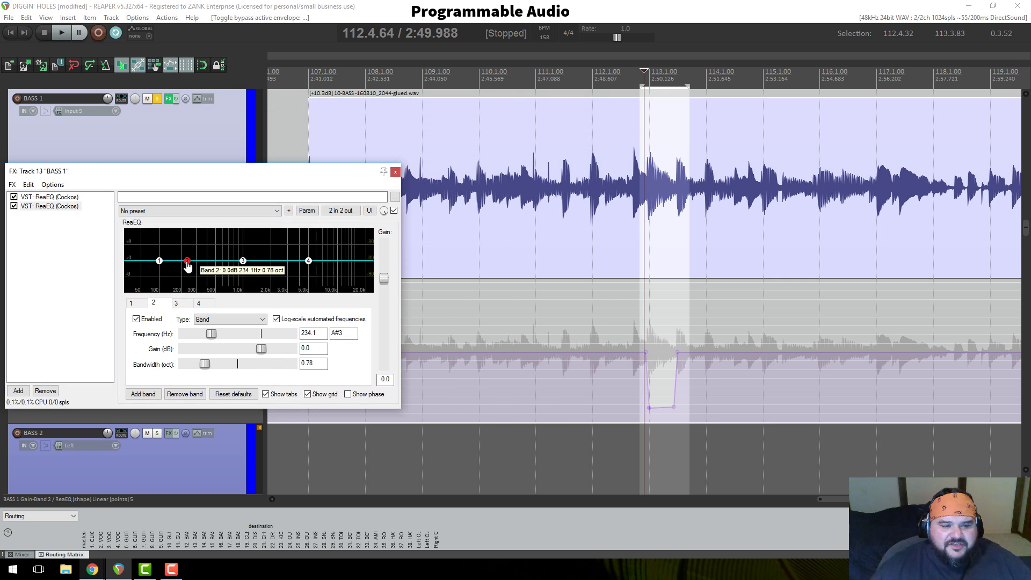
pyautogui.moveTo(187, 261); pyautogui.dragTo(224, 226)
pyautogui.press('space')
pyautogui.press('space')
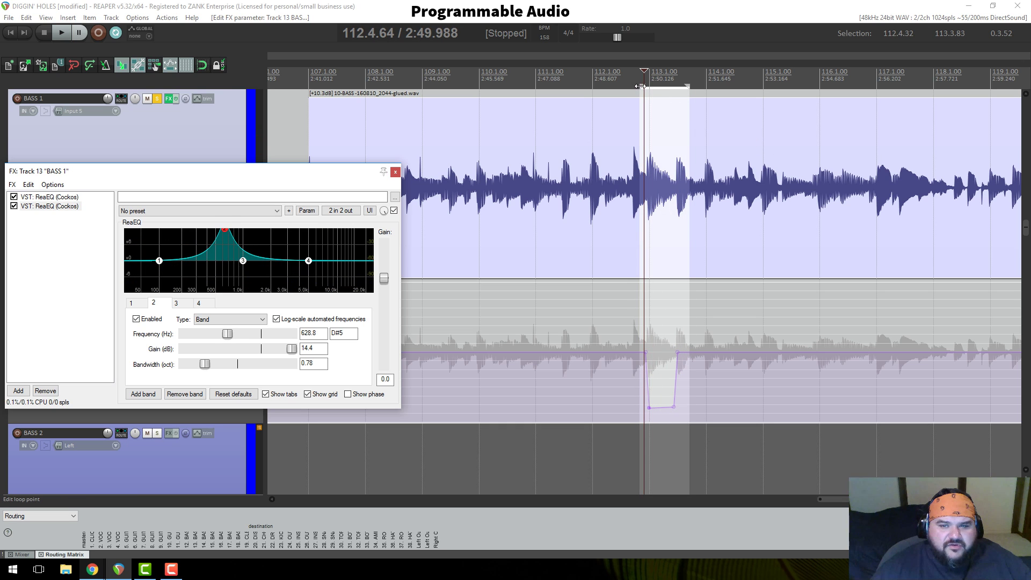
# Step: Tighten the loop selection to 112.4.66–113.2.62 and lower the MASTER volume to about -10 dB
pyautogui.moveTo(640, 86)
pyautogui.mouseDown()
pyautogui.moveTo(687, 86)
pyautogui.moveTo(672, 96)
pyautogui.moveTo(644, 85)
pyautogui.mouseUp()
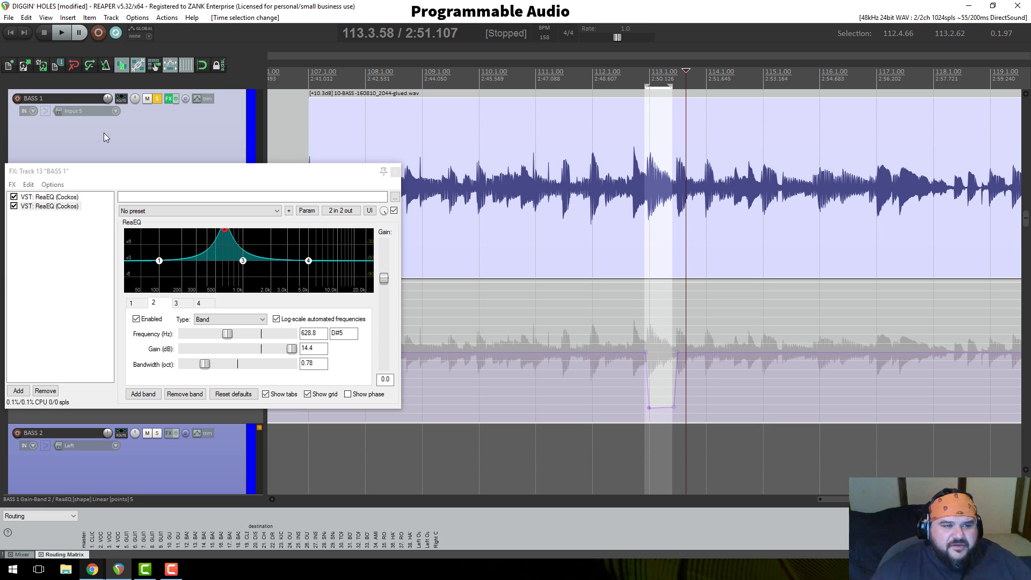
pyautogui.scroll(15, 105, 136)
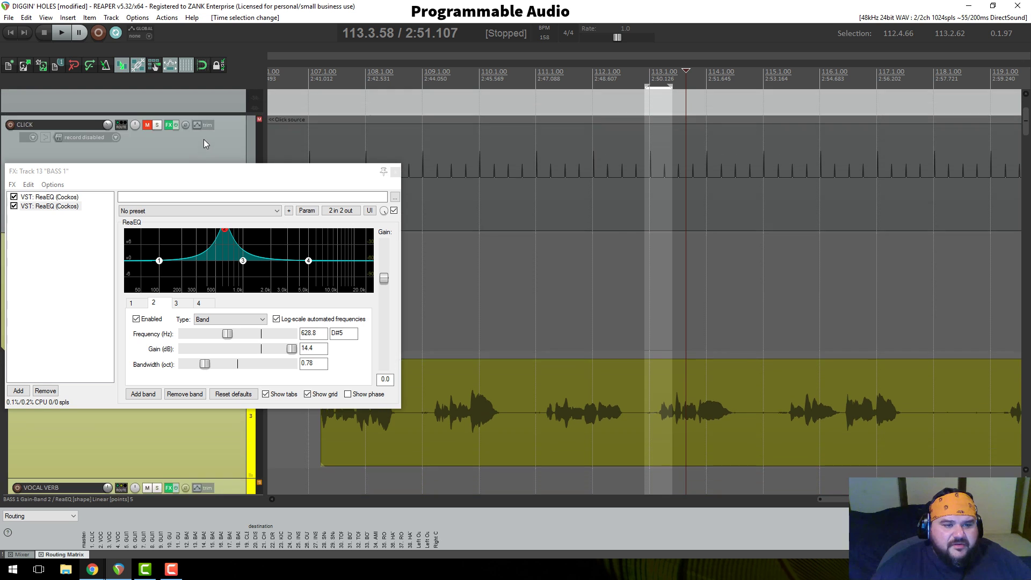
pyautogui.scroll(-8, 204, 140)
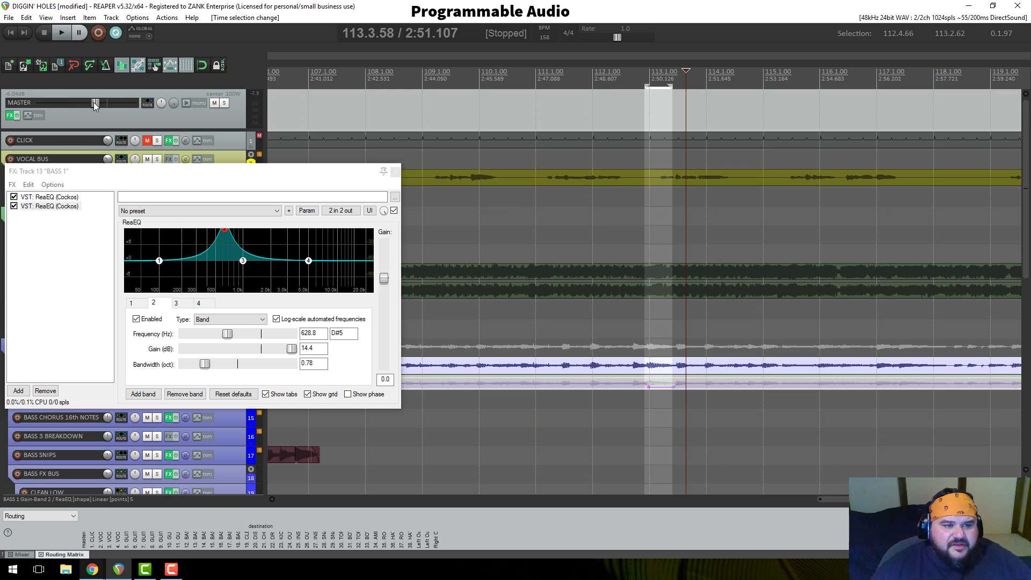
pyautogui.moveTo(94, 105); pyautogui.dragTo(87, 105)
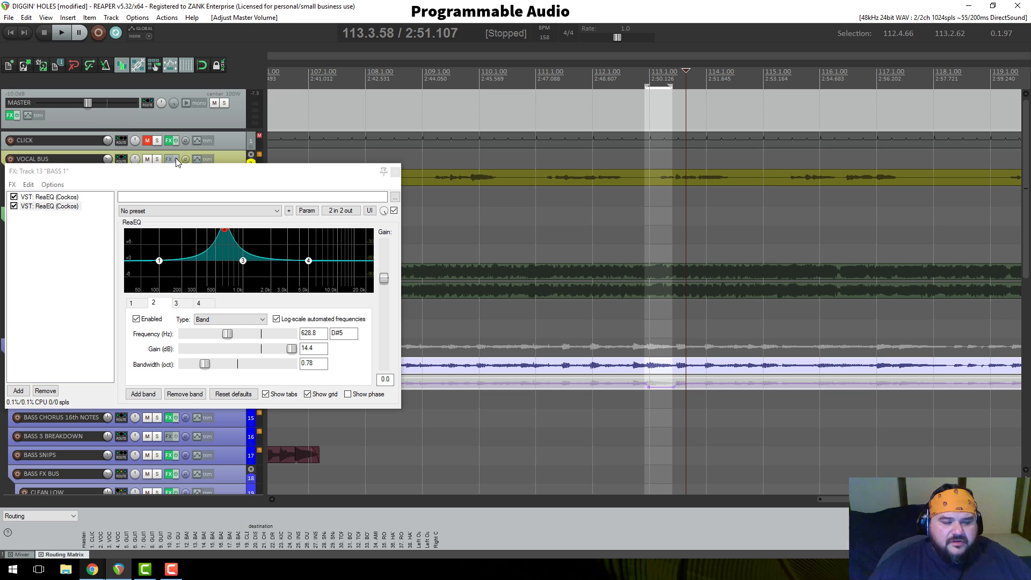
# Step: Move band 2 to 463.1 Hz, audition the loop, and place the edit cursor at 112.4.79
pyautogui.moveTo(231, 236); pyautogui.dragTo(219, 236)
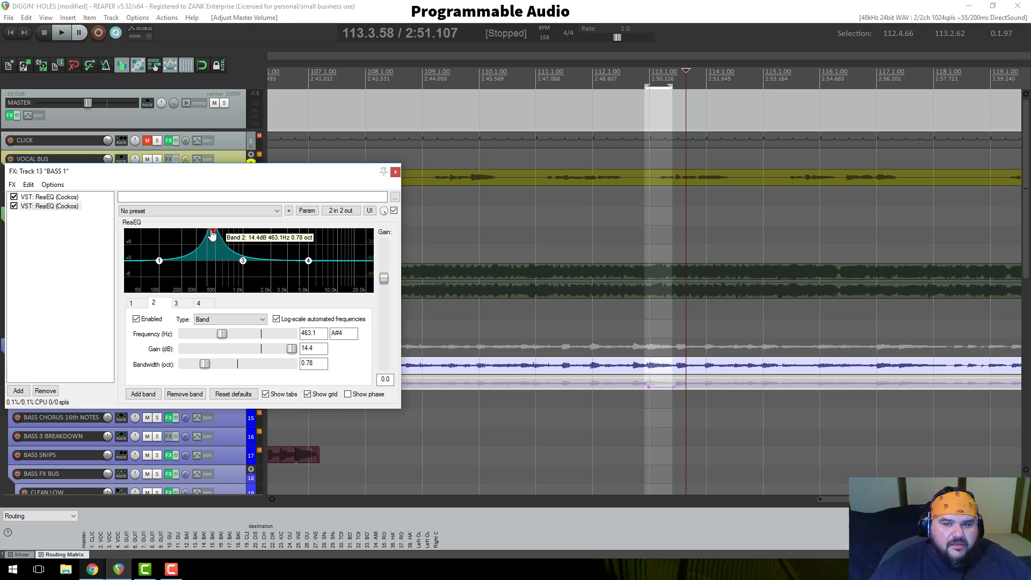
pyautogui.press('space')
pyautogui.press('space')
pyautogui.click(641, 77)
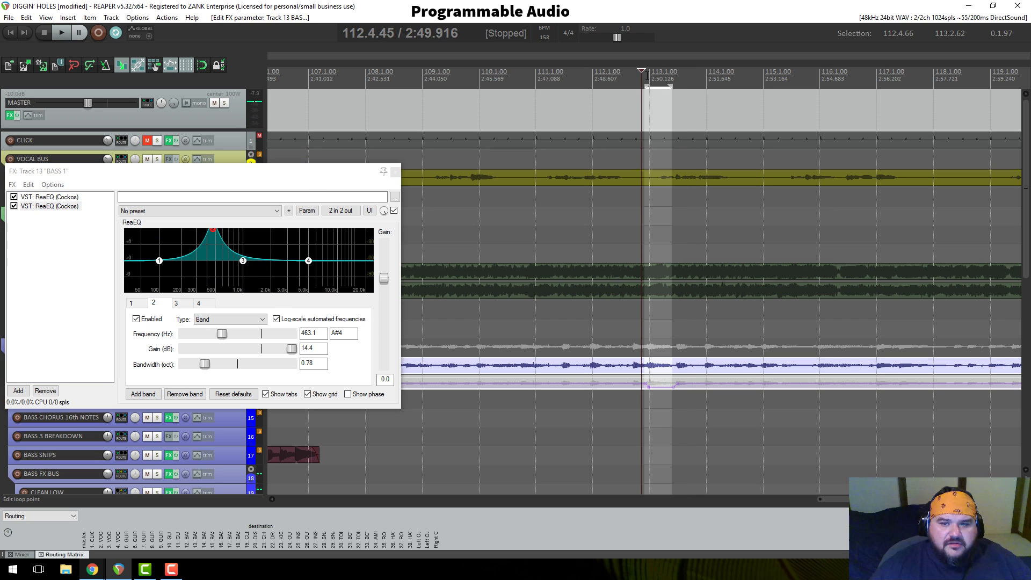
pyautogui.click(646, 75)
pyautogui.scroll(3, 671, 189)
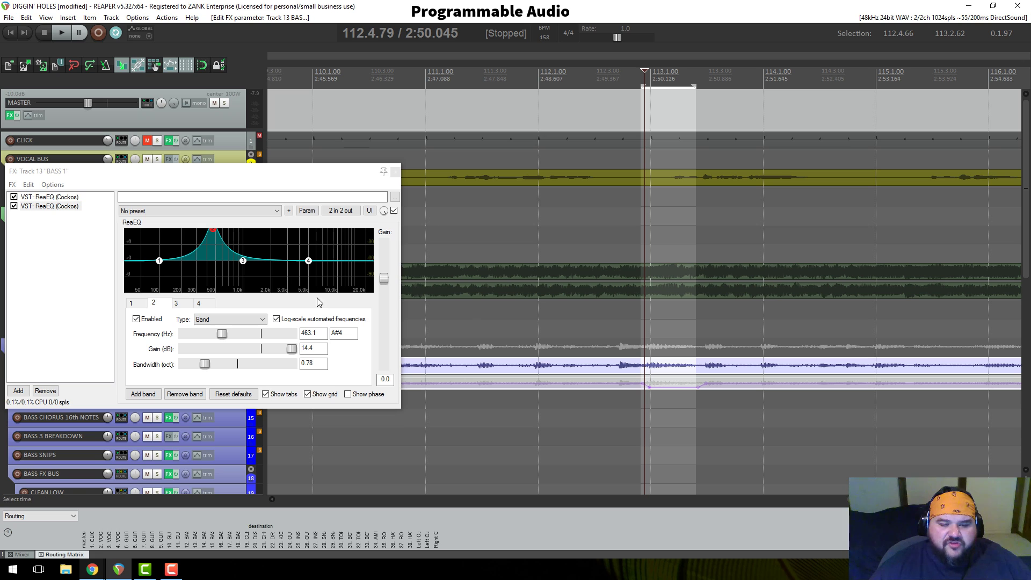
# Step: Narrow band 2's bandwidth to 0.10 oct and sweep the boosted band up to 510.2 Hz during loop playback to locate the resonance
pyautogui.moveTo(217, 235)
pyautogui.mouseDown()
pyautogui.moveTo(163, 237)
pyautogui.moveTo(301, 214)
pyautogui.moveTo(207, 229)
pyautogui.mouseUp()
pyautogui.press('space')
pyautogui.press('space')
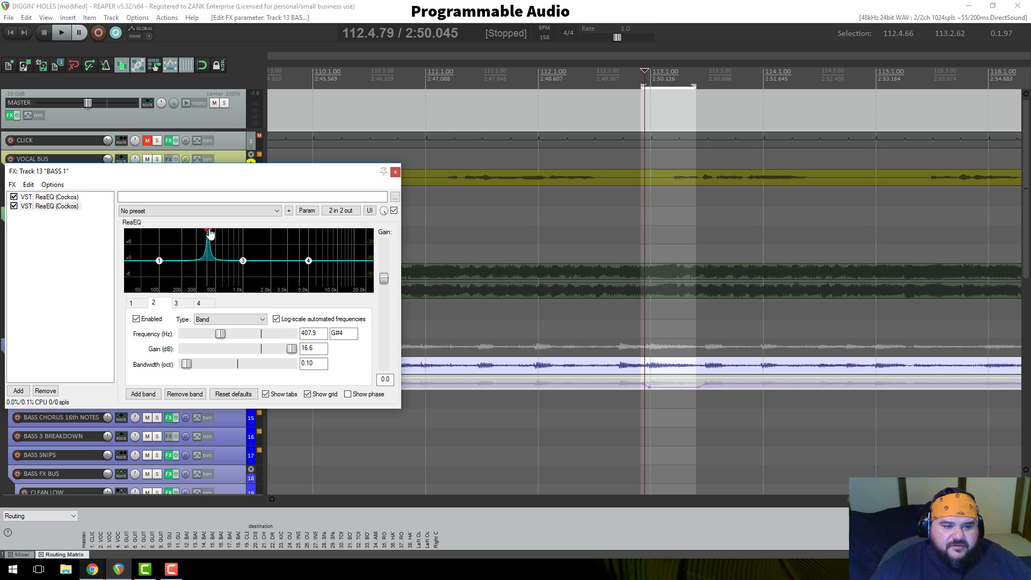
pyautogui.press('space')
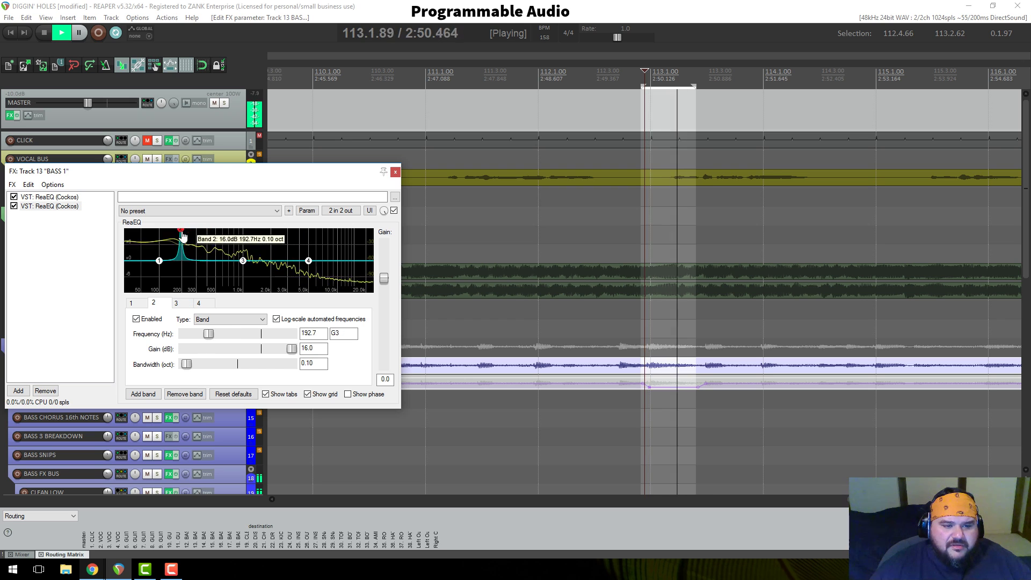
pyautogui.moveTo(210, 233); pyautogui.dragTo(219, 210)
pyautogui.press('space')
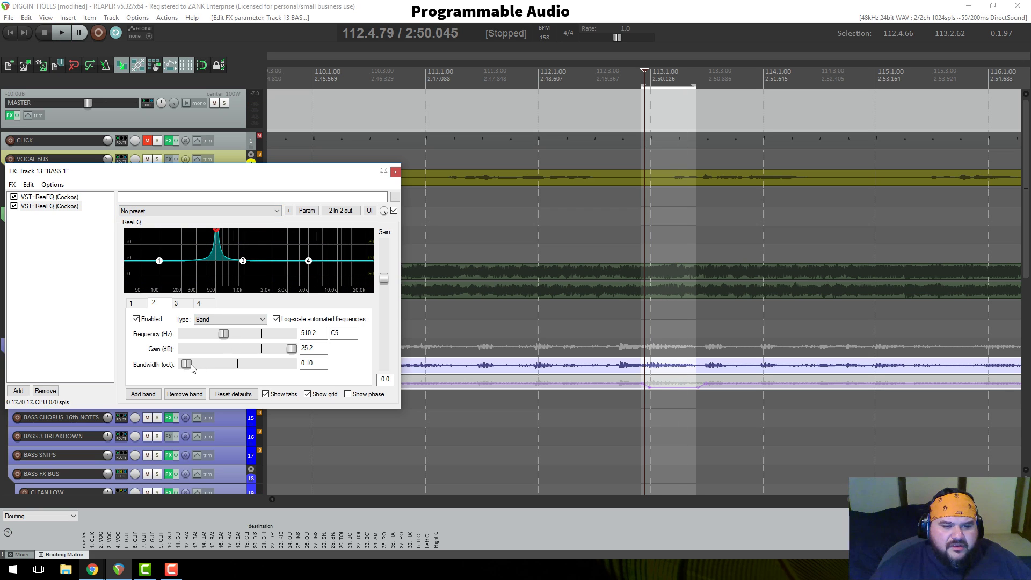
# Step: Set band 2 to 671.9 Hz with a 26.6 dB boost, widen its bandwidth to 0.40 oct, and audition the loop
pyautogui.moveTo(191, 367); pyautogui.dragTo(194, 368)
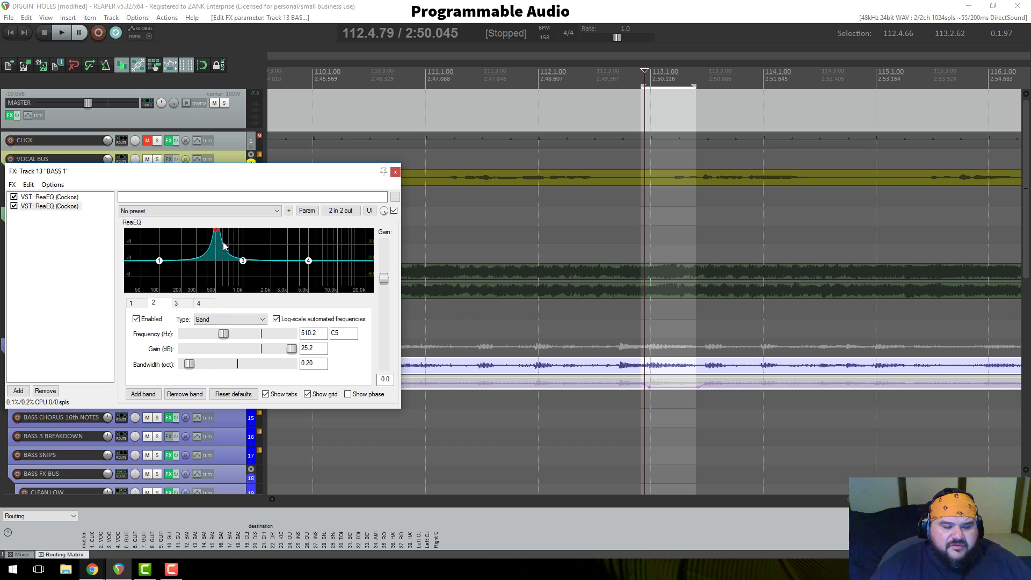
pyautogui.moveTo(218, 235); pyautogui.dragTo(229, 229)
pyautogui.press('space')
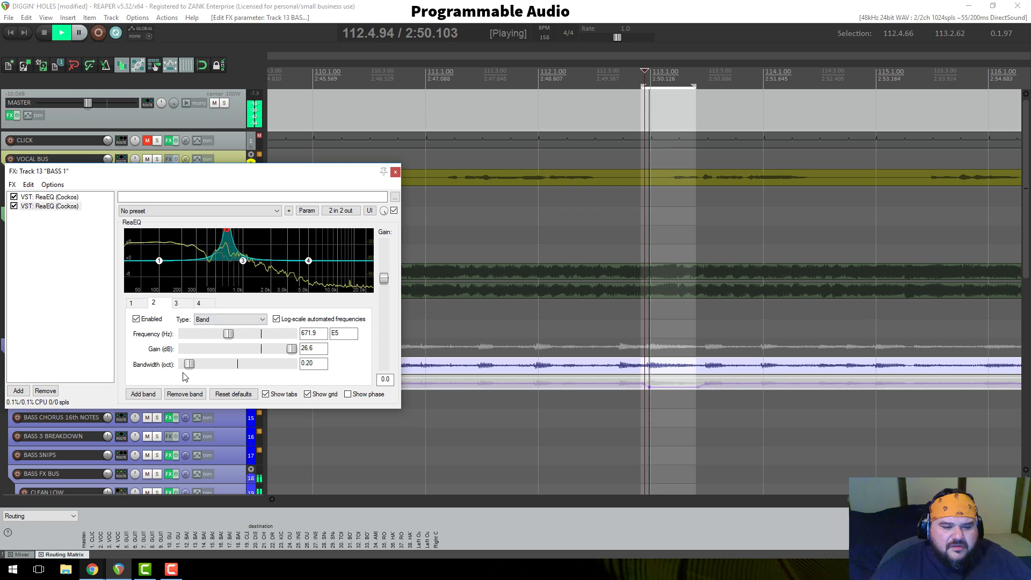
pyautogui.press('space')
pyautogui.moveTo(189, 364); pyautogui.dragTo(197, 369)
pyautogui.press('space')
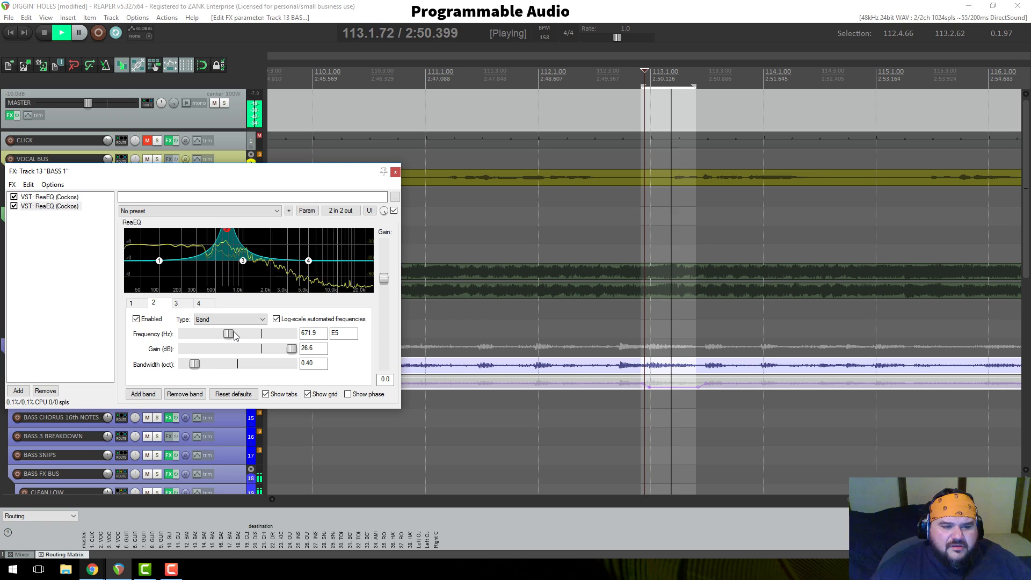
pyautogui.press('space')
# Step: Move the FX window clear of the BASS 1 track, cut band 2's gain to -11.1 dB, and audition the note
pyautogui.doubleClick(291, 350)
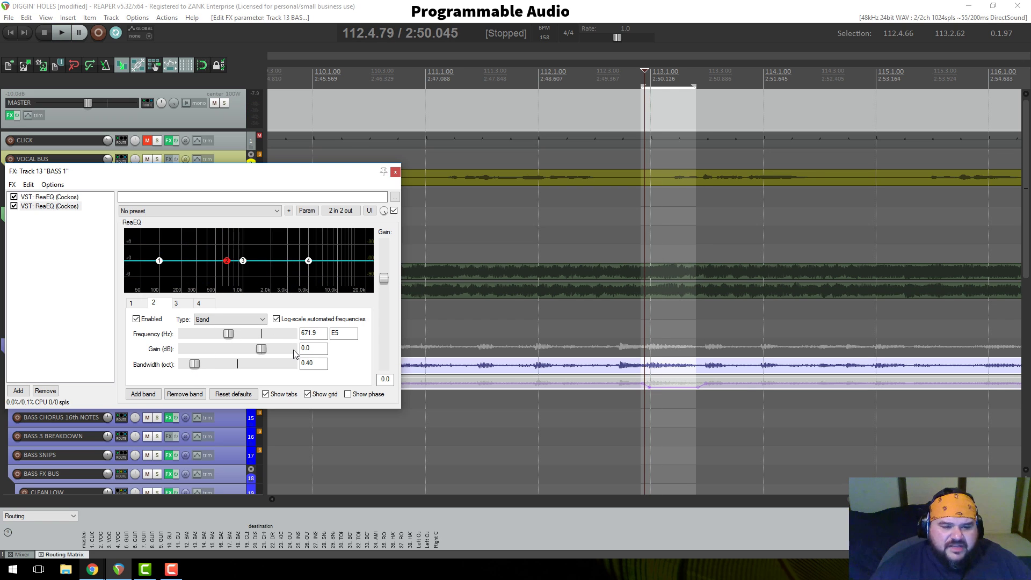
pyautogui.moveTo(299, 172); pyautogui.dragTo(326, 135)
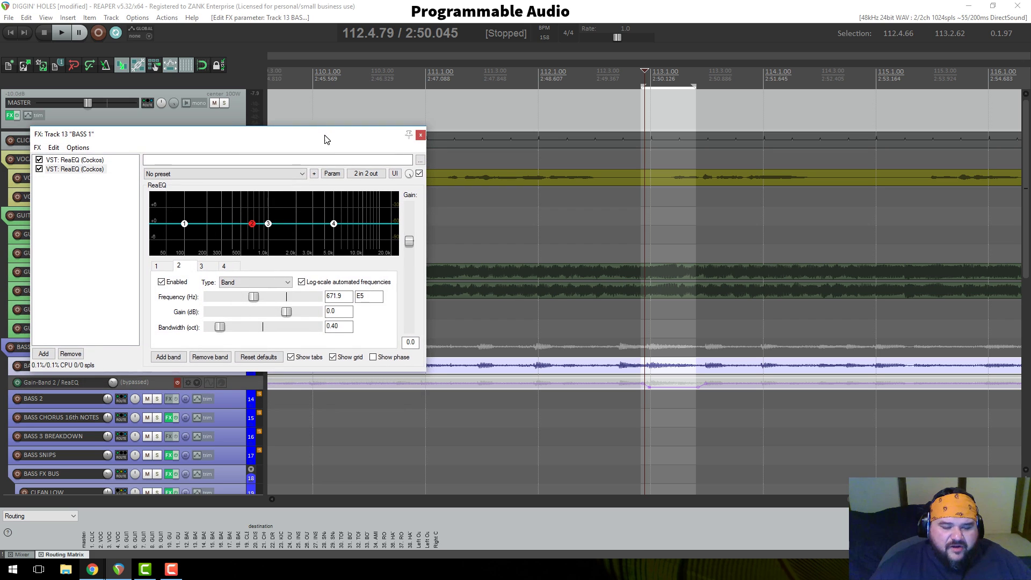
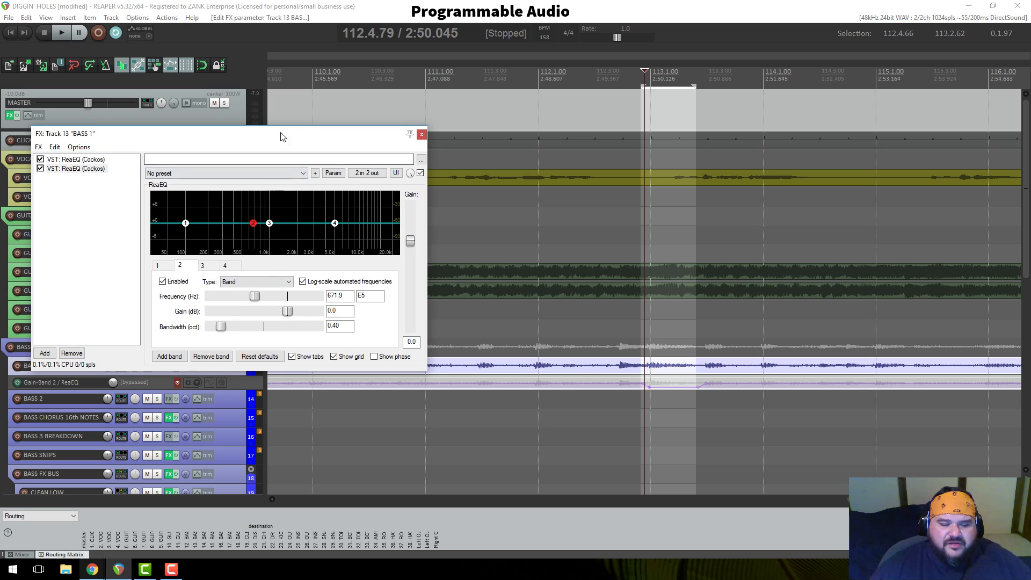
pyautogui.moveTo(278, 137); pyautogui.dragTo(301, 118)
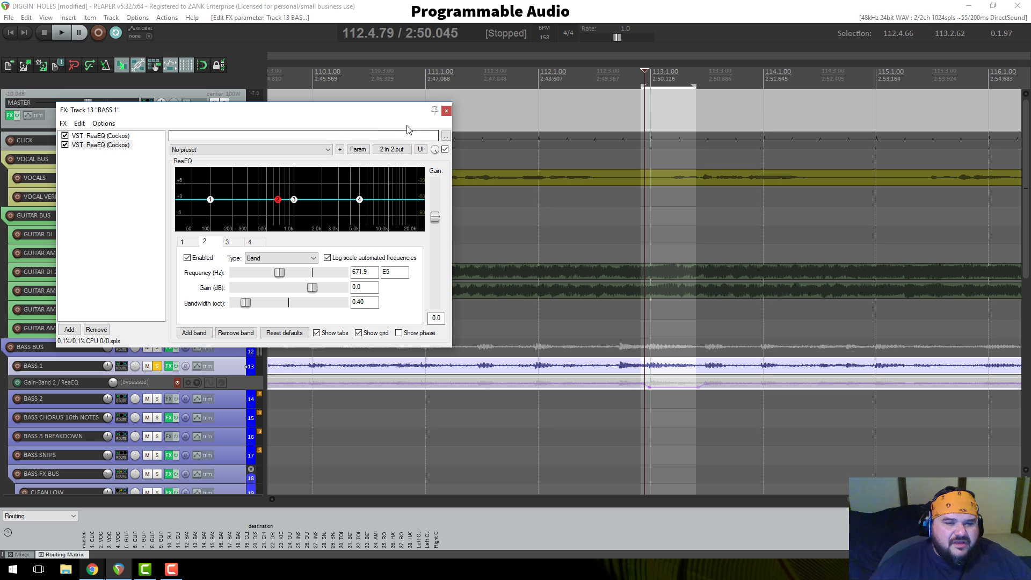
pyautogui.moveTo(413, 115)
pyautogui.mouseDown()
pyautogui.moveTo(421, 101)
pyautogui.moveTo(412, 95)
pyautogui.mouseUp()
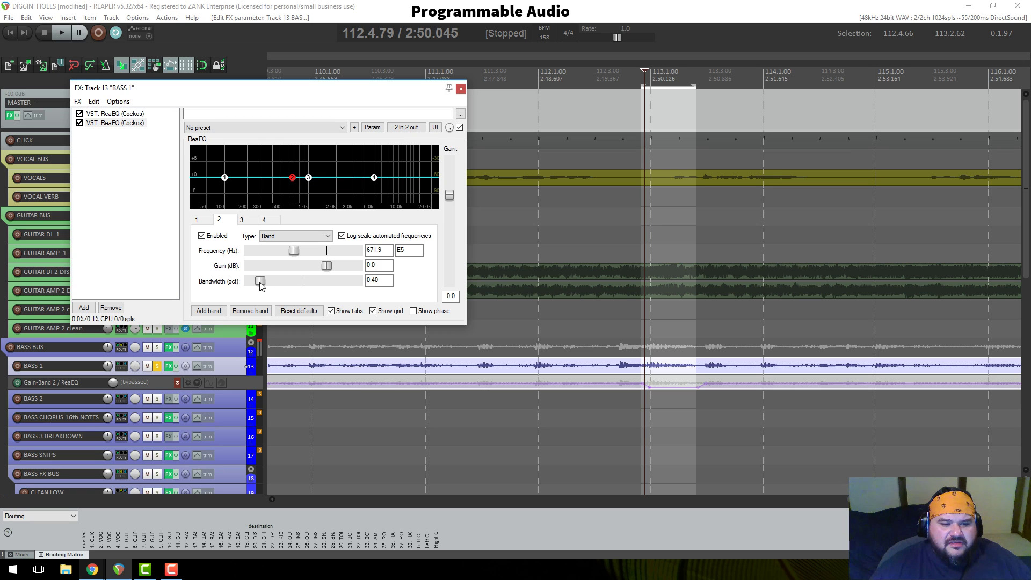
pyautogui.moveTo(325, 265); pyautogui.dragTo(304, 251)
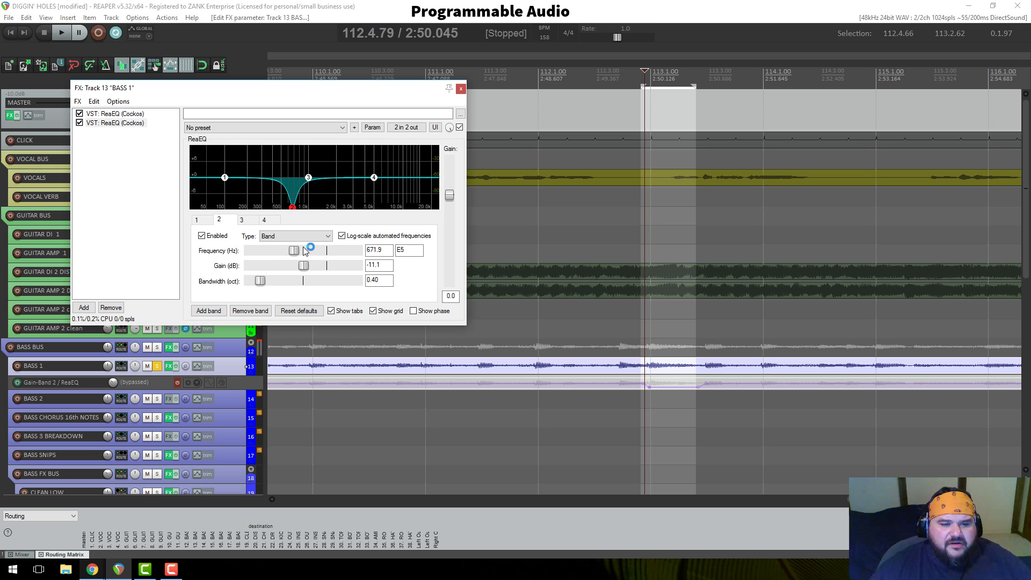
pyautogui.press('space')
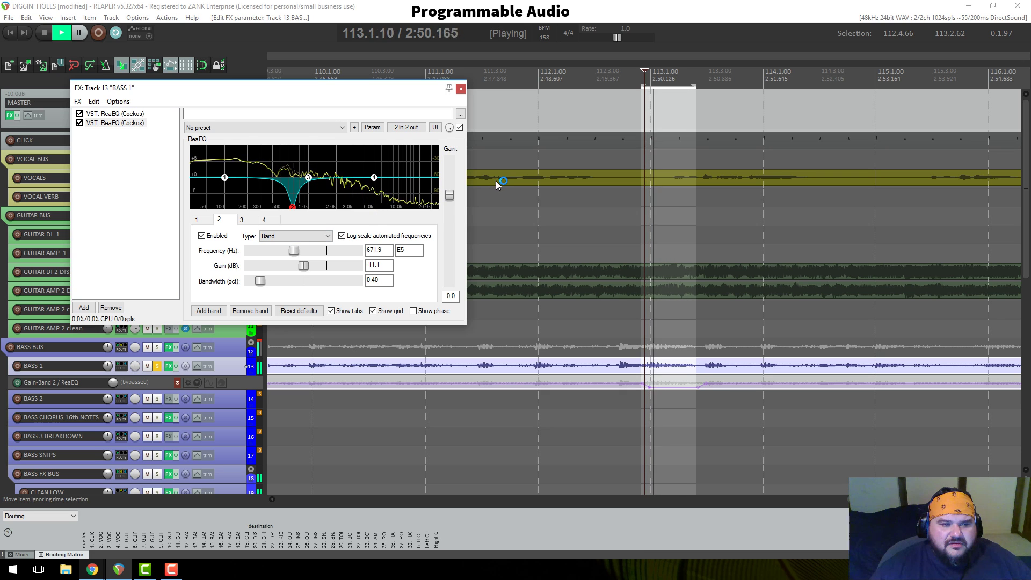
pyautogui.press('space')
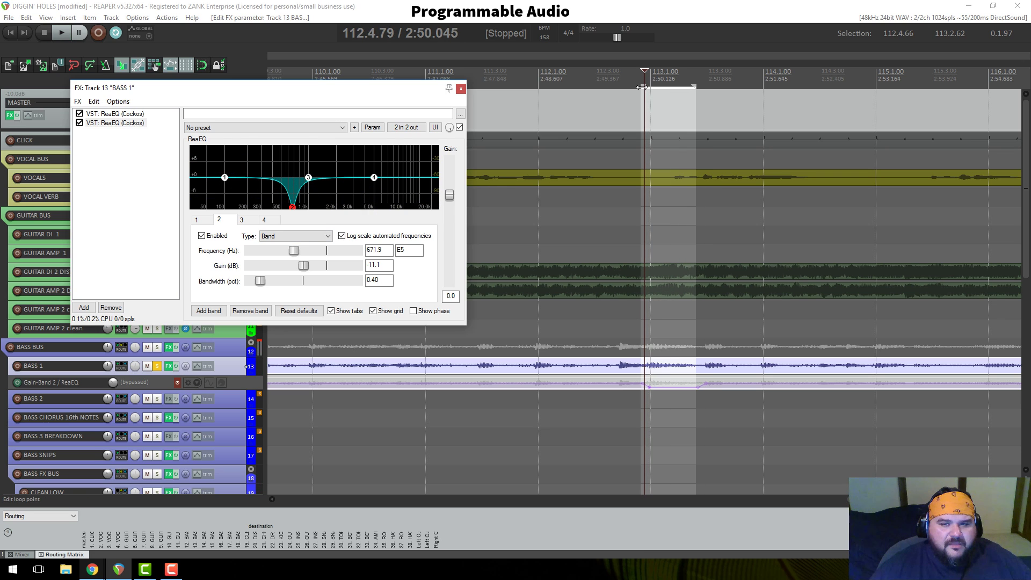
# Step: Extend the time selection to 110.3.59–115.3.37 and play the bass phrase from 111.3.49
pyautogui.moveTo(641, 87); pyautogui.dragTo(385, 87)
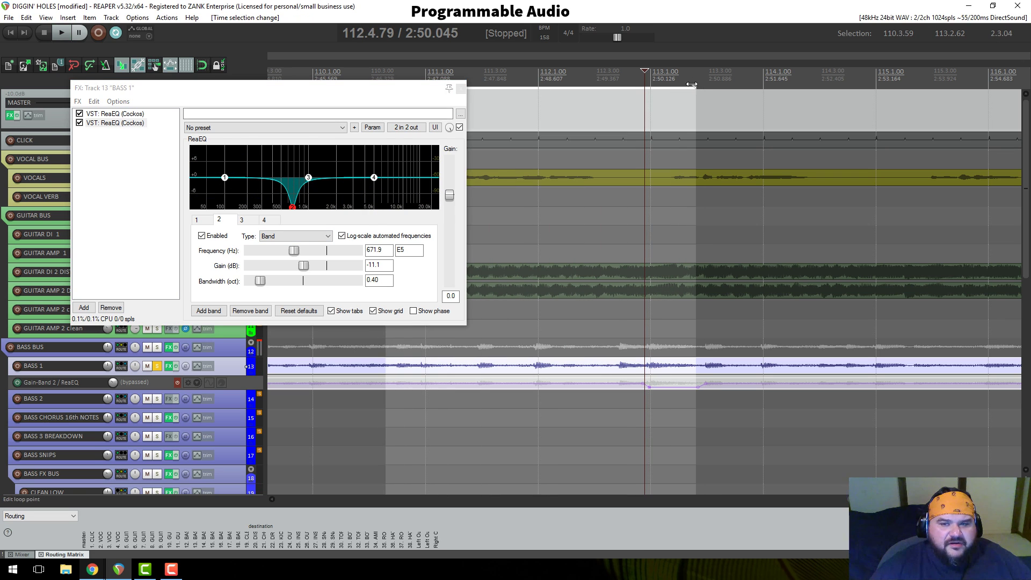
pyautogui.moveTo(728, 88); pyautogui.dragTo(940, 88)
pyautogui.click(508, 83)
pyautogui.press('space')
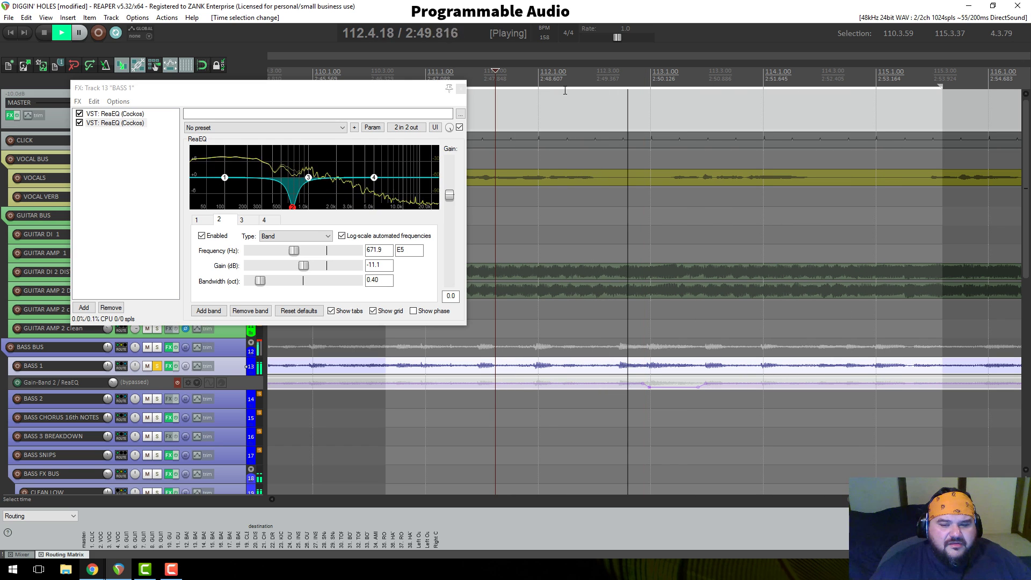
pyautogui.press('space')
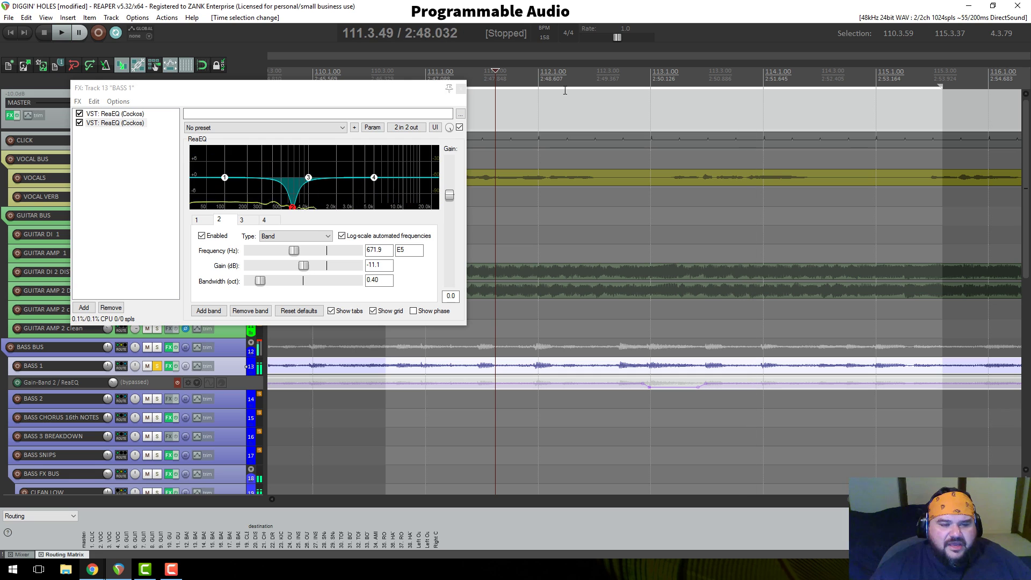
# Step: Compare the bass phrase with BASS 1's second ReaEQ bypassed and enabled during playback
pyautogui.click(80, 124)
pyautogui.press('space')
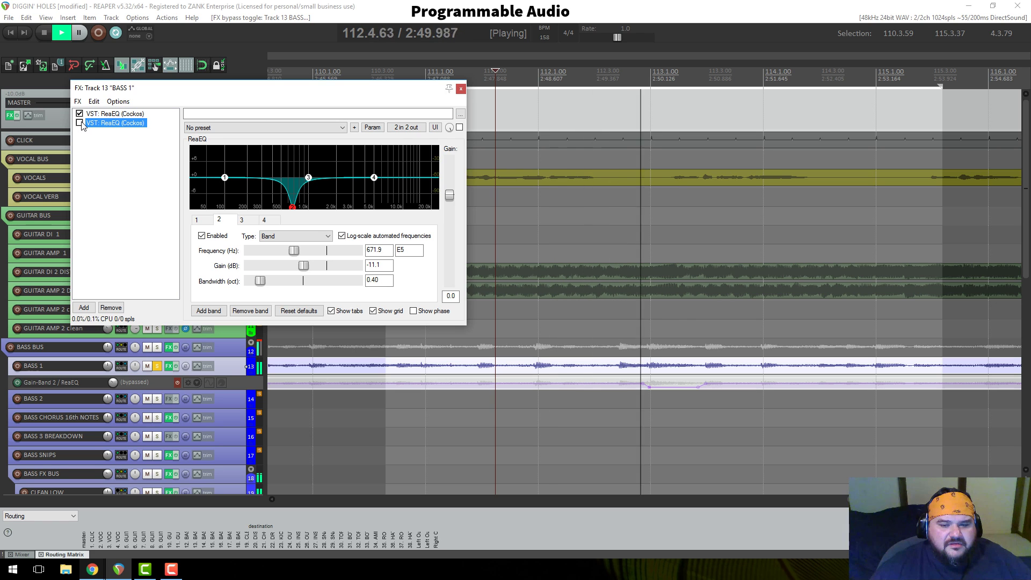
pyautogui.click(80, 123)
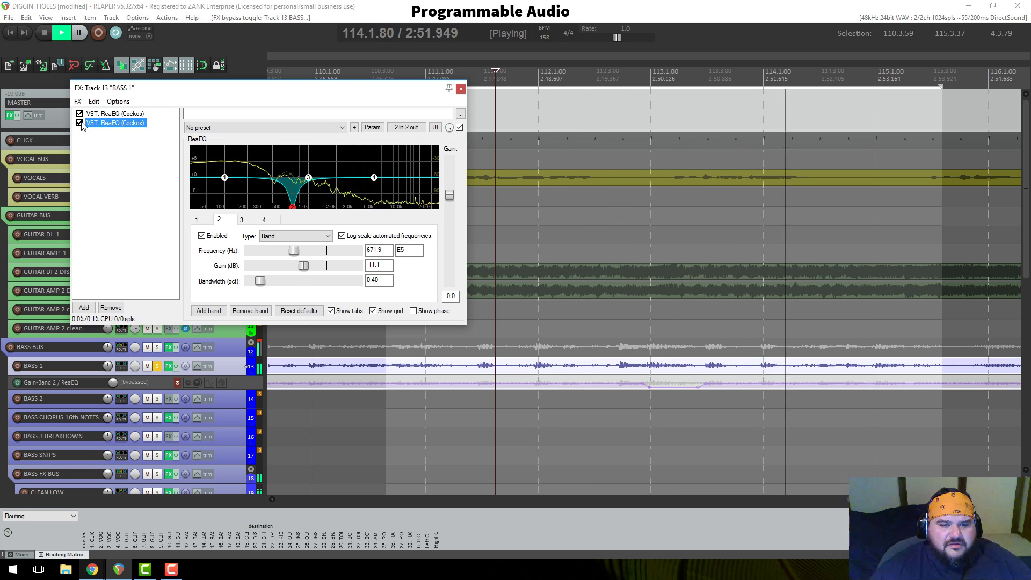
pyautogui.press('space')
pyautogui.press('space')
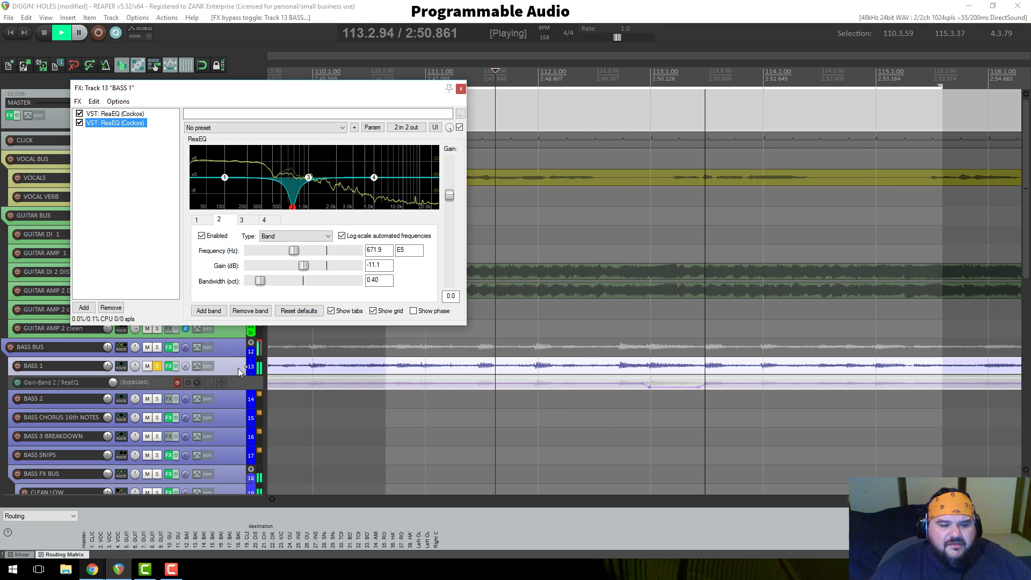
pyautogui.press('space')
# Step: Reactivate BASS 1's Gain-Band 2 envelope, audition the phrase with the automated cut, and close the FX window
pyautogui.click(177, 381)
pyautogui.press('space')
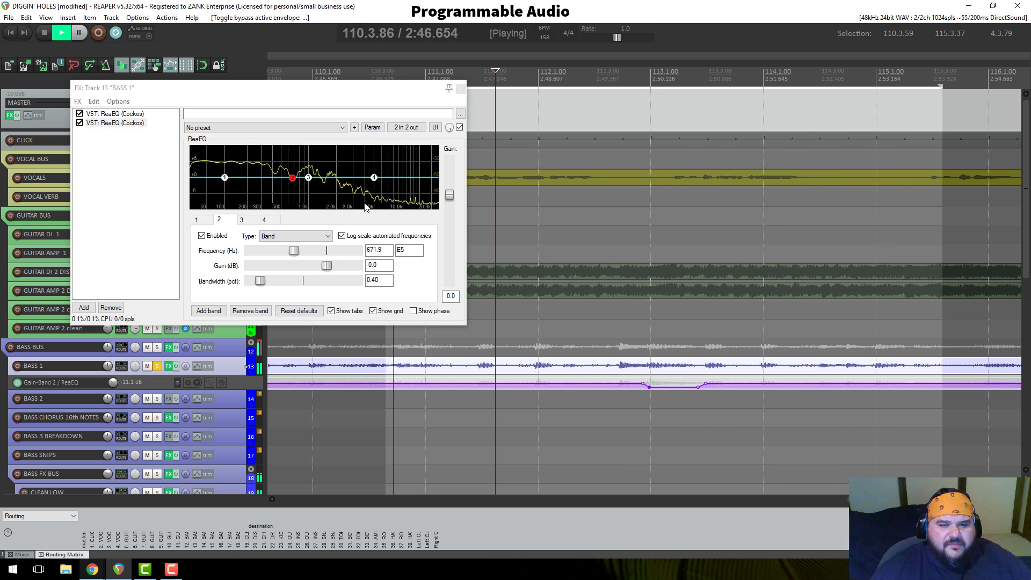
pyautogui.press('space')
pyautogui.scroll(-8, 634, 226)
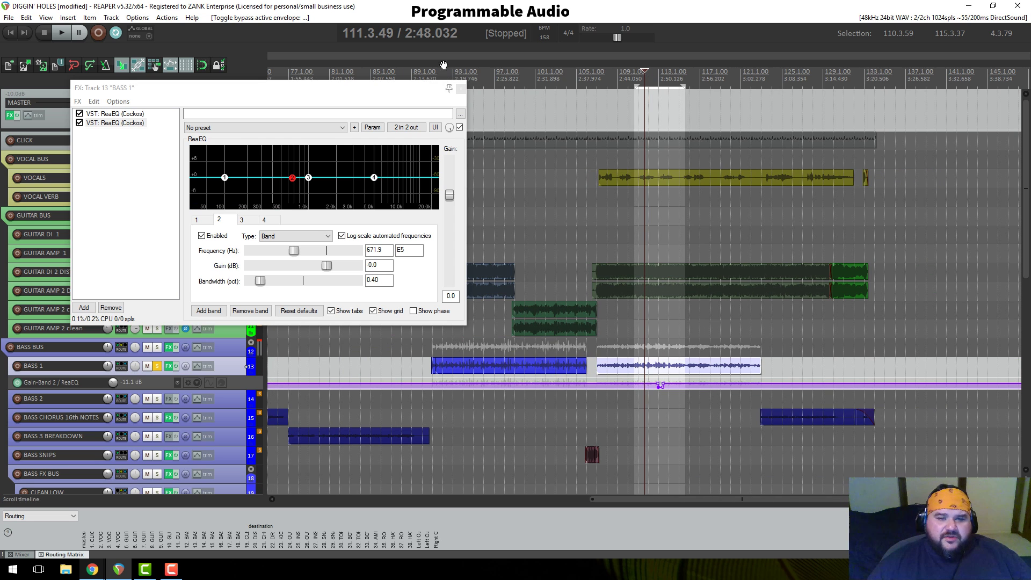
pyautogui.click(460, 90)
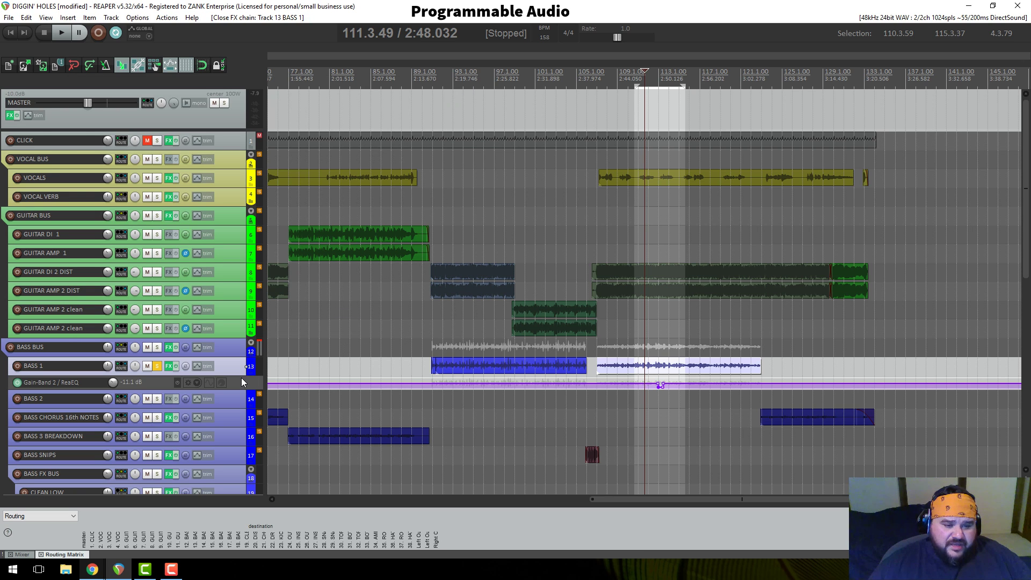
# Step: Enlarge the BASS 1 track and its Gain-Band 2 envelope lane, and show the whole song's bass arrangement
pyautogui.moveTo(237, 376); pyautogui.dragTo(232, 444)
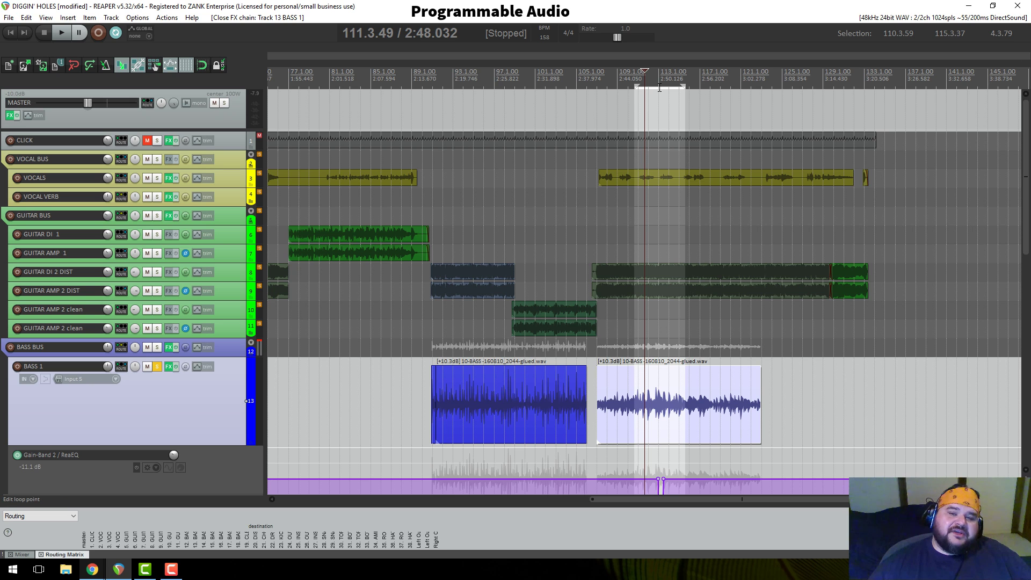
pyautogui.scroll(5, 660, 87)
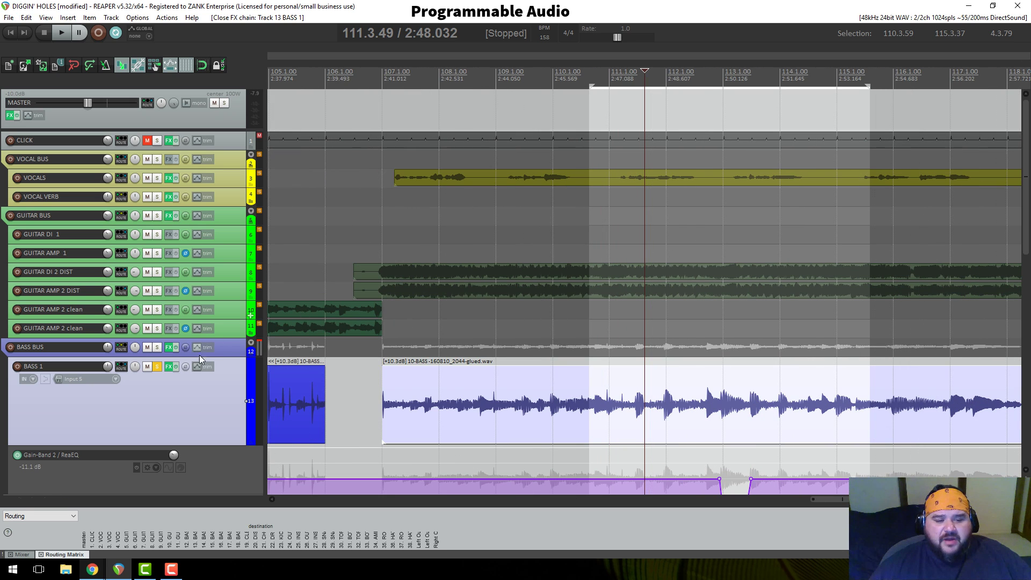
pyautogui.scroll(-4, 209, 359)
pyautogui.scroll(-2, 743, 328)
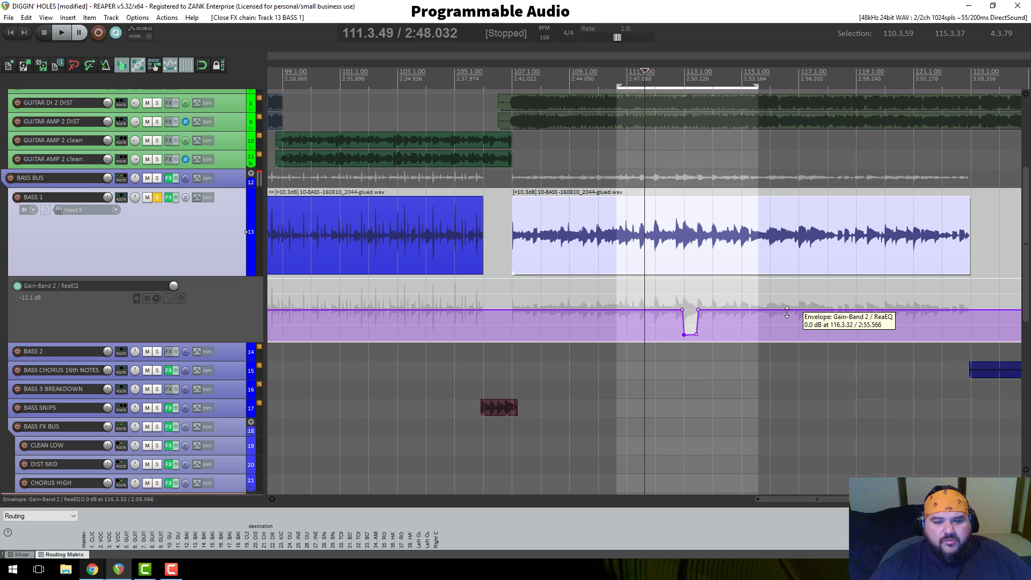
pyautogui.scroll(-2, 636, 285)
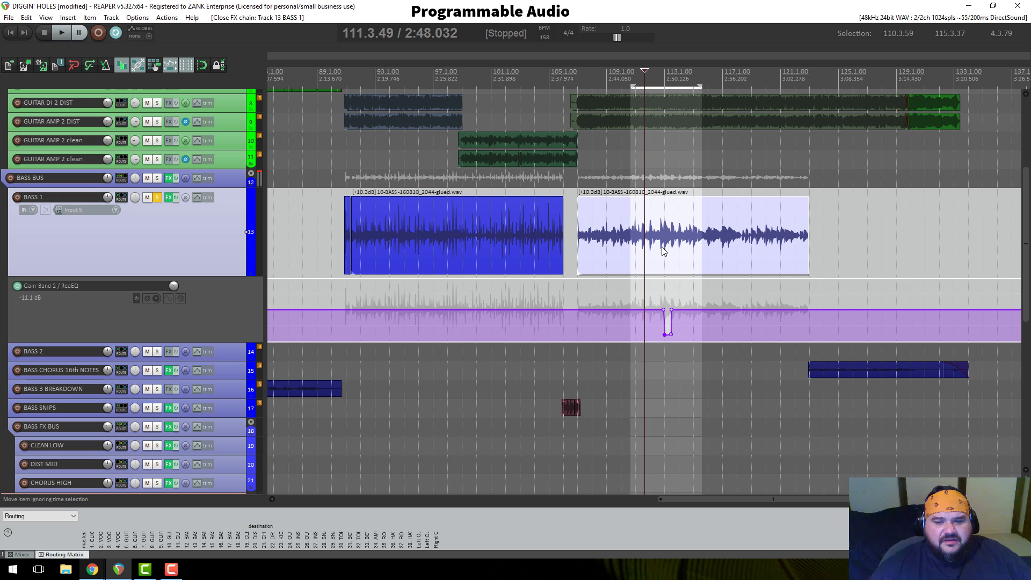
pyautogui.scroll(-5, 476, 228)
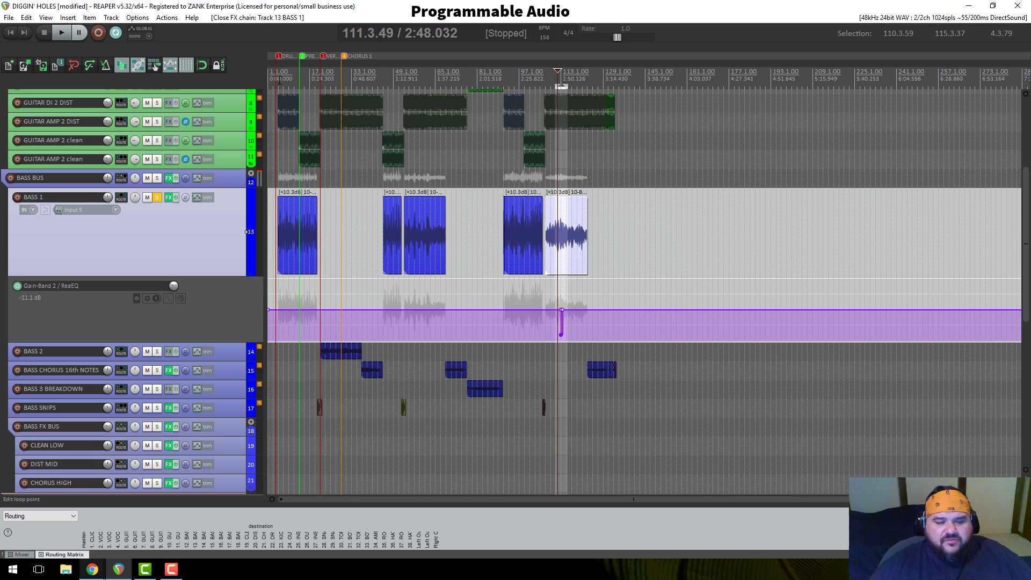
# Step: Audition BASS 1 in the drum intro, around Pre-Verse 1, and from the item at bar 45
pyautogui.click(279, 79)
pyautogui.scroll(4, 330, 116)
pyautogui.press('space')
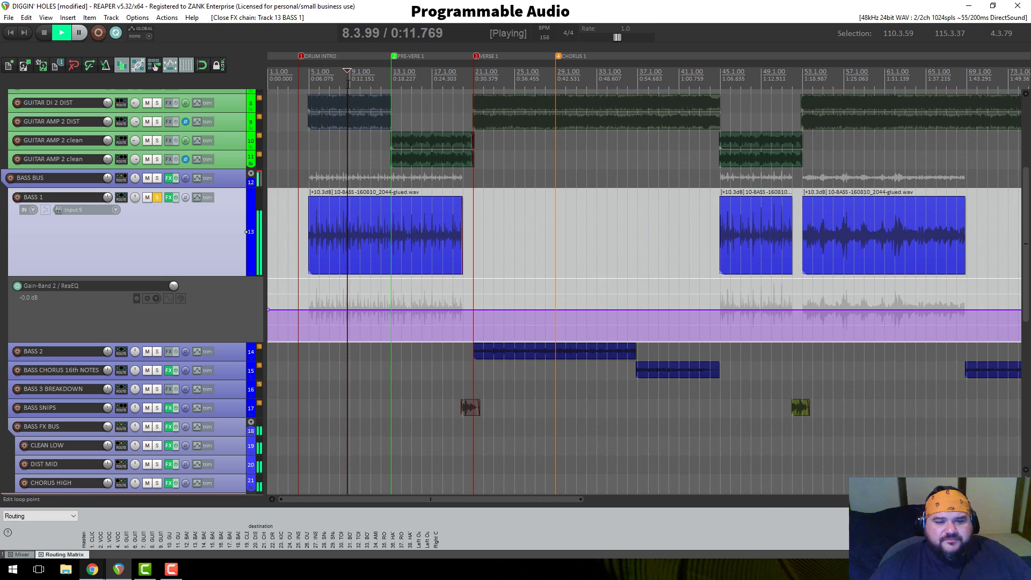
pyautogui.scroll(2, 360, 81)
pyautogui.click(366, 76)
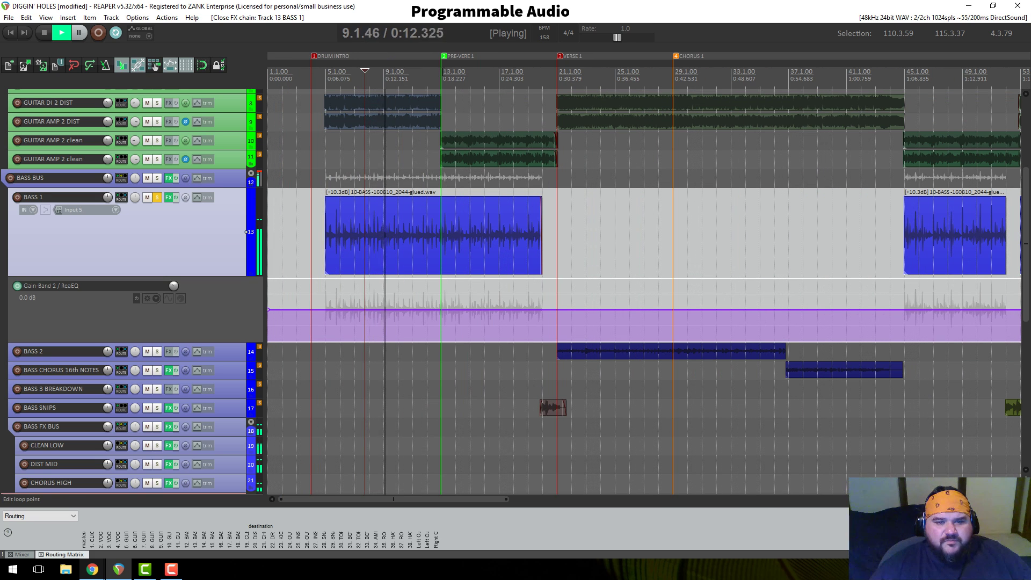
pyautogui.click(441, 74)
pyautogui.press('space')
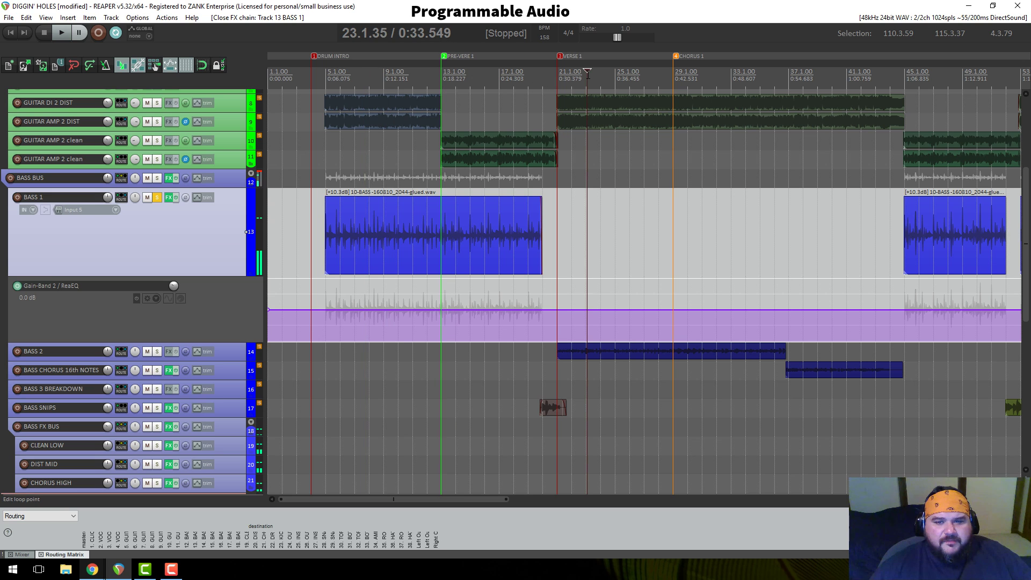
pyautogui.click(587, 75)
pyautogui.click(908, 82)
pyautogui.press('space')
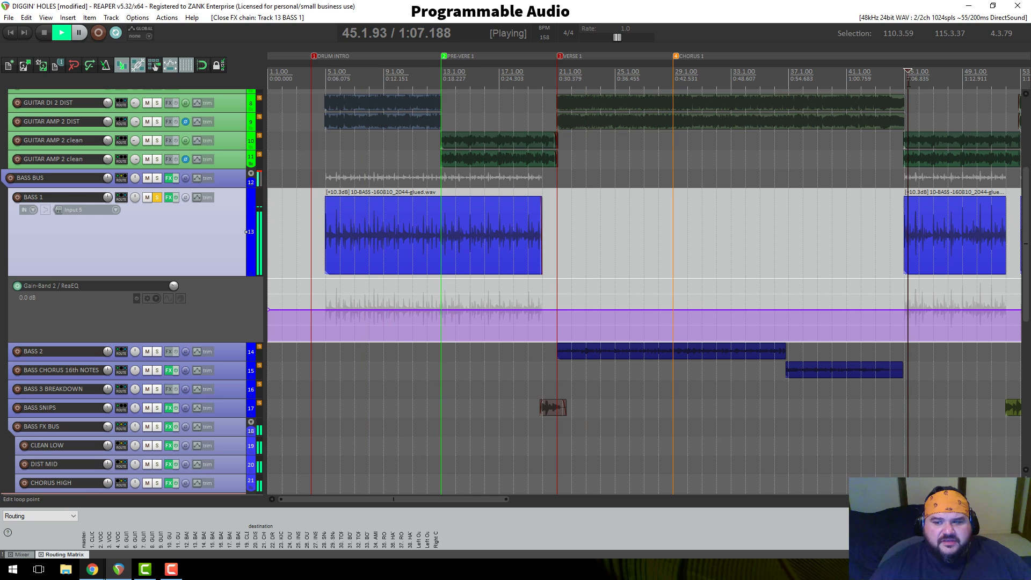
# Step: Audition BASS 1 from the start of the item at bar 53
pyautogui.scroll(-3, 682, 107)
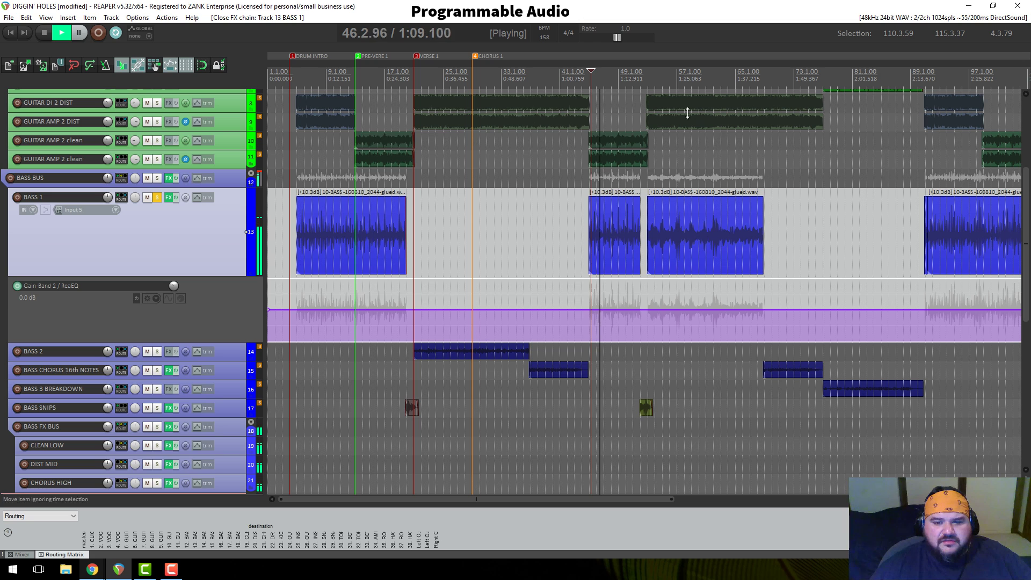
pyautogui.click(657, 79)
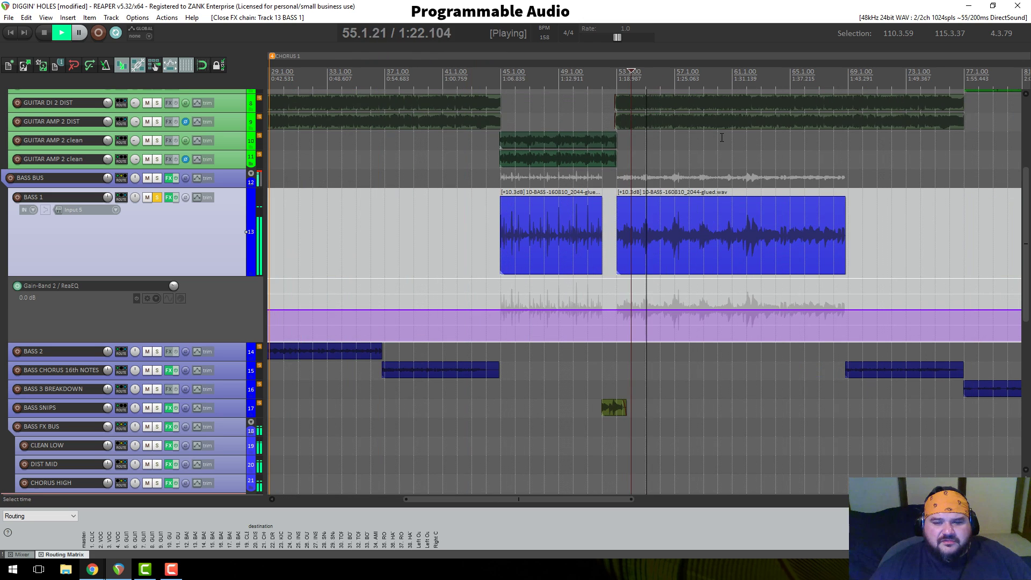
pyautogui.scroll(3, 721, 138)
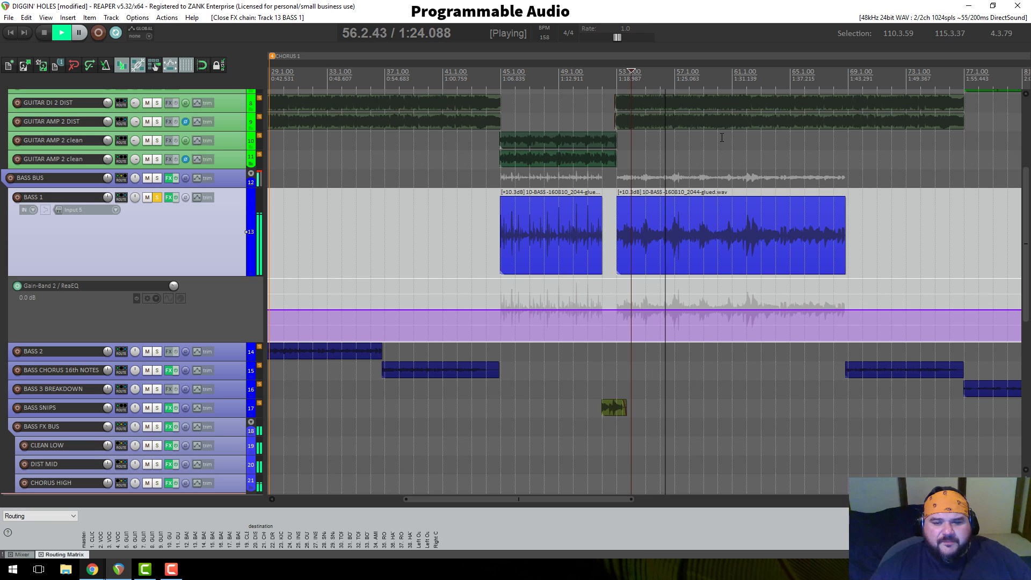
pyautogui.press('space')
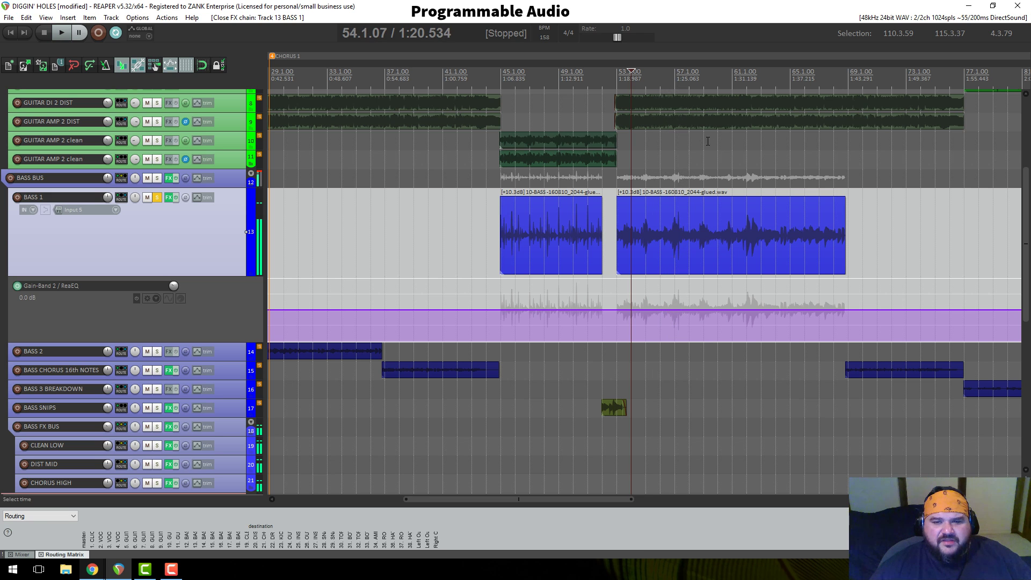
# Step: Replay the loud BASS 1 note just before bar 57 several times to find where it starts
pyautogui.click(671, 80)
pyautogui.scroll(3, 698, 141)
pyautogui.press('space')
pyautogui.scroll(5, 701, 144)
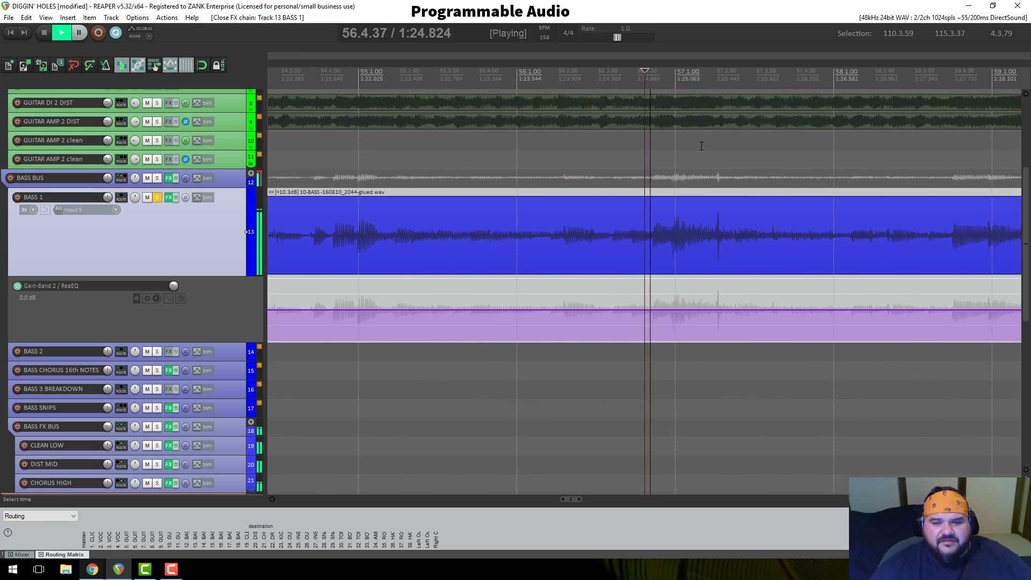
pyautogui.press('space')
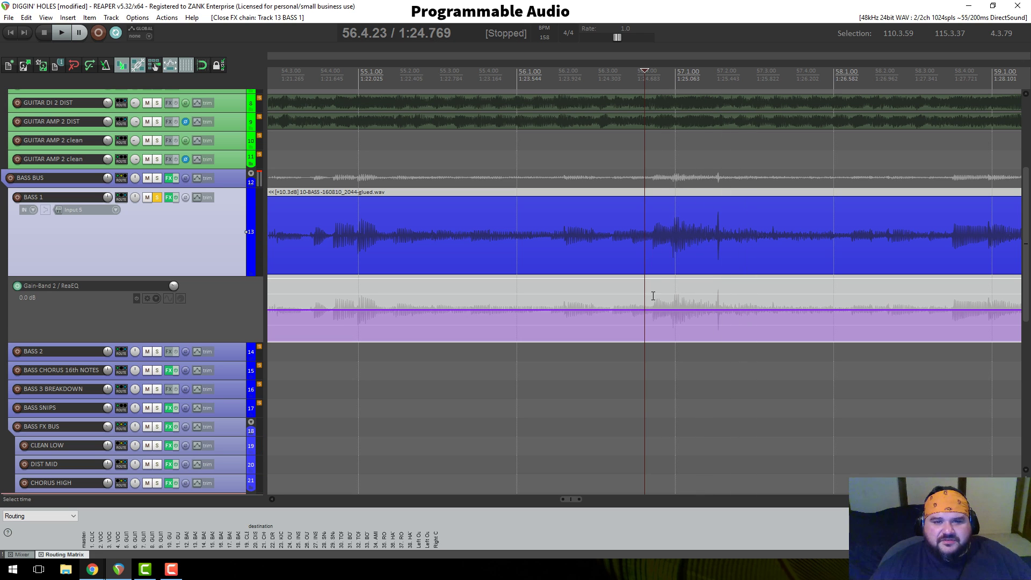
pyautogui.press('space')
pyautogui.press('space')
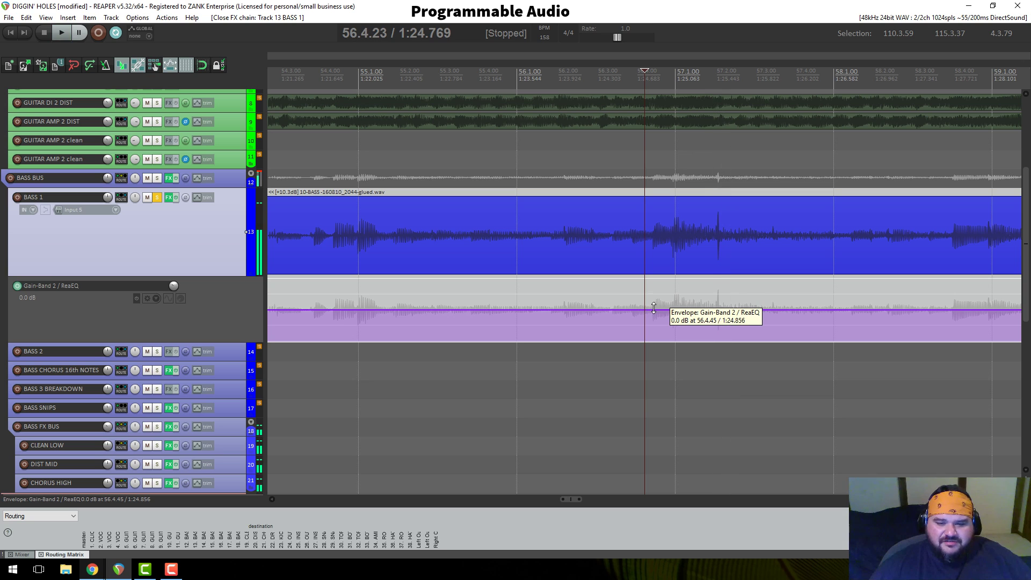
pyautogui.press('space')
pyautogui.press('space')
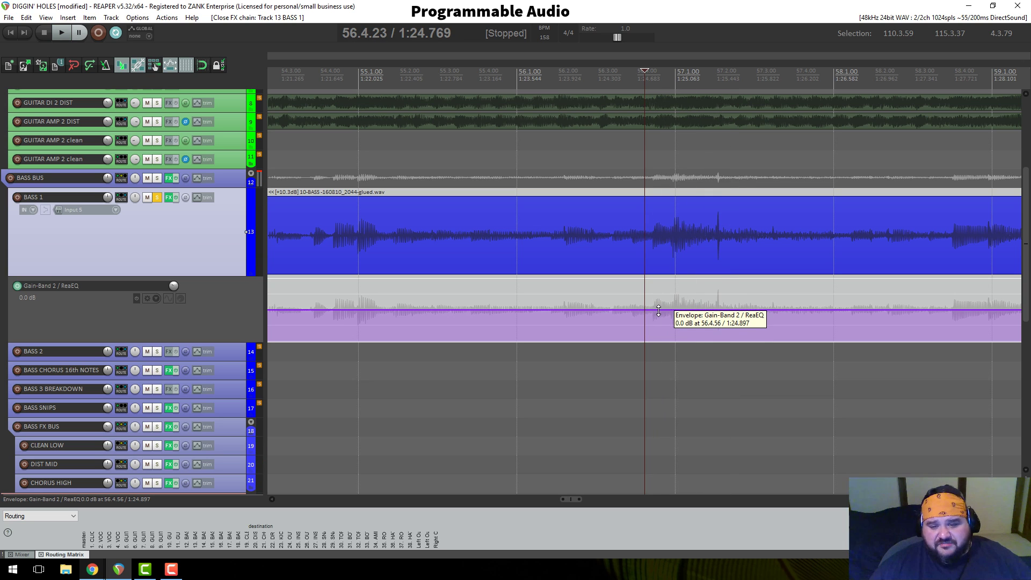
# Step: Add four points to BASS 1's Gain-Band 2 envelope around bar 57 and lower the middle two to about -14 dB
pyautogui.click(661, 309)
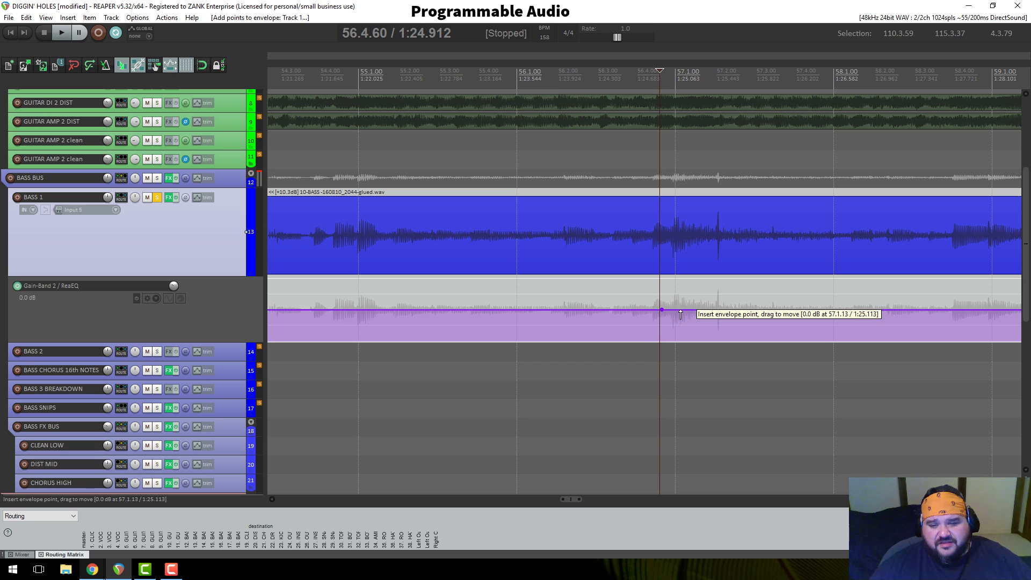
pyautogui.click(678, 310)
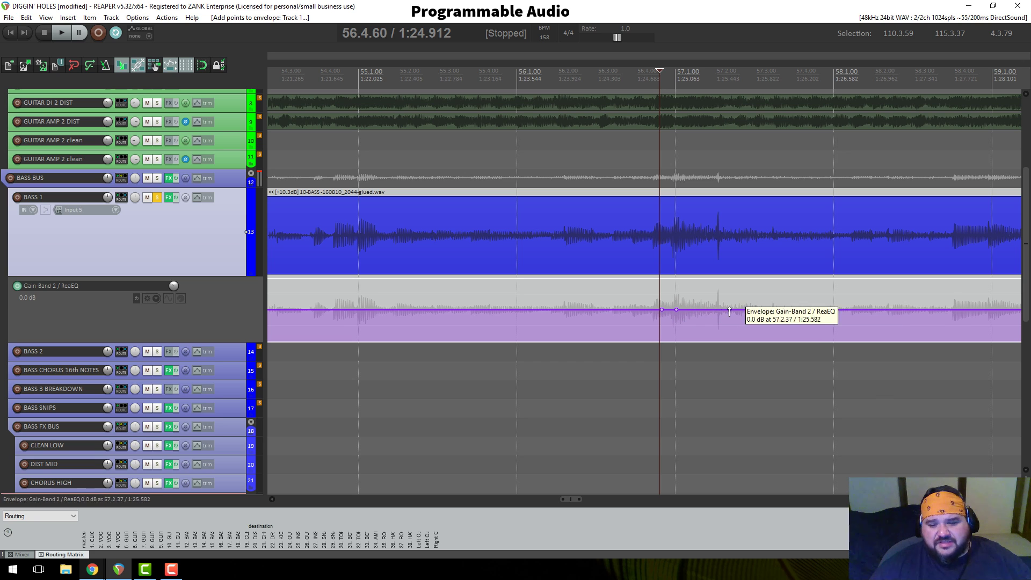
pyautogui.click(729, 311)
pyautogui.click(713, 311)
pyautogui.moveTo(678, 311); pyautogui.dragTo(671, 350)
pyautogui.moveTo(712, 310); pyautogui.dragTo(721, 350)
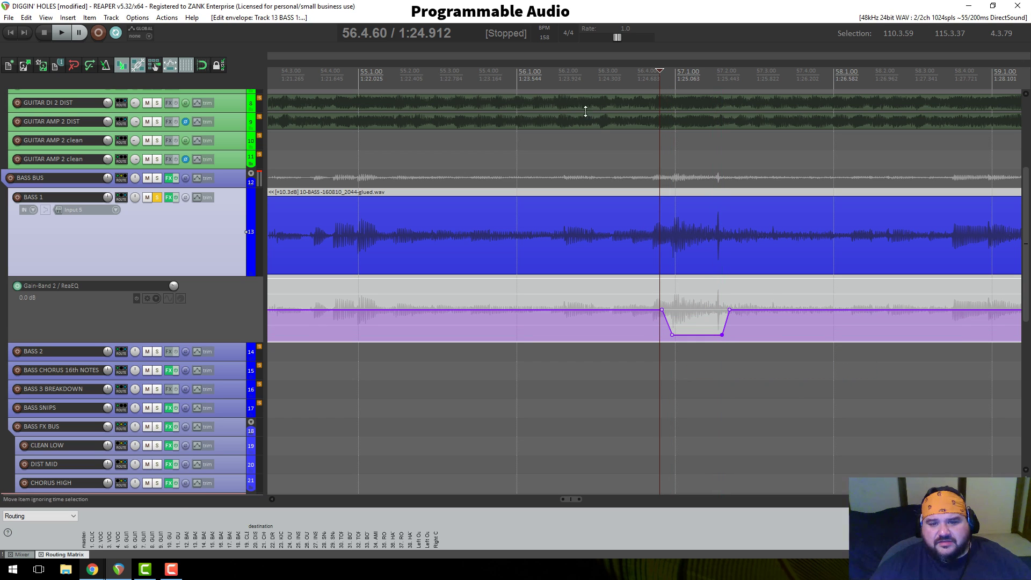
# Step: Audition the Gain-Band 2 dip at bar 57, playing from bar 56 and from just before the note
pyautogui.click(533, 70)
pyautogui.press('space')
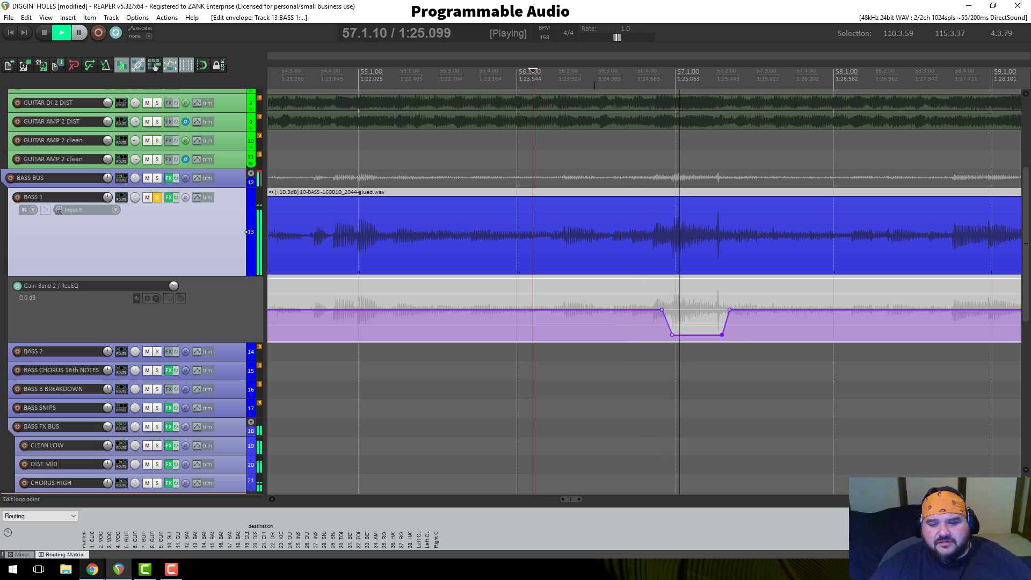
pyautogui.press('space')
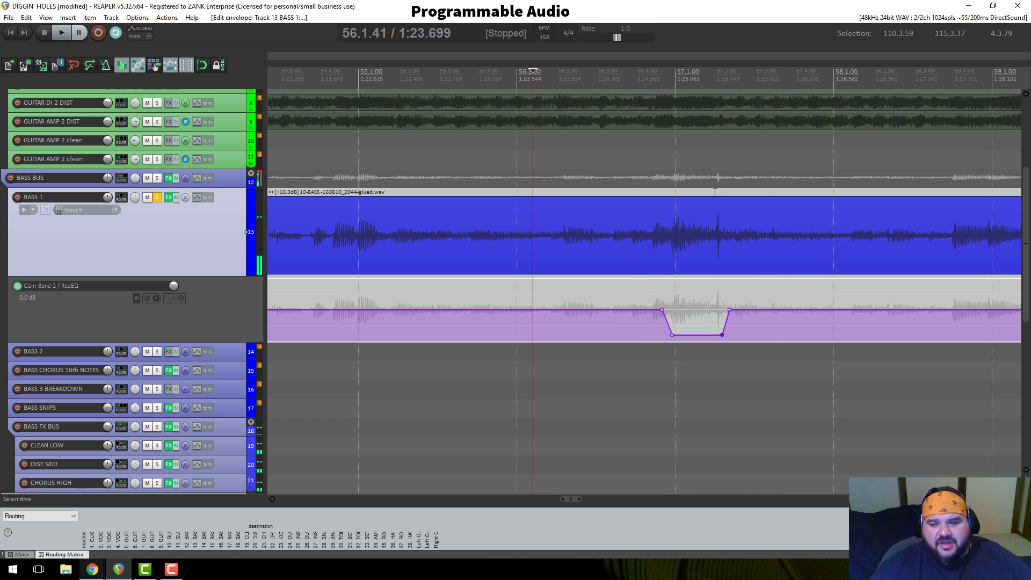
pyautogui.click(675, 224)
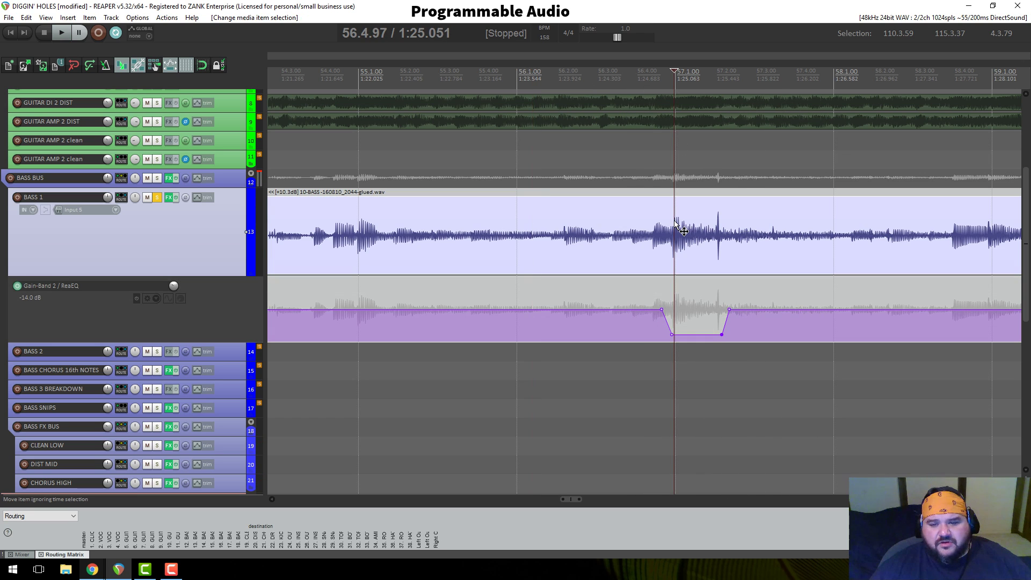
pyautogui.click(656, 222)
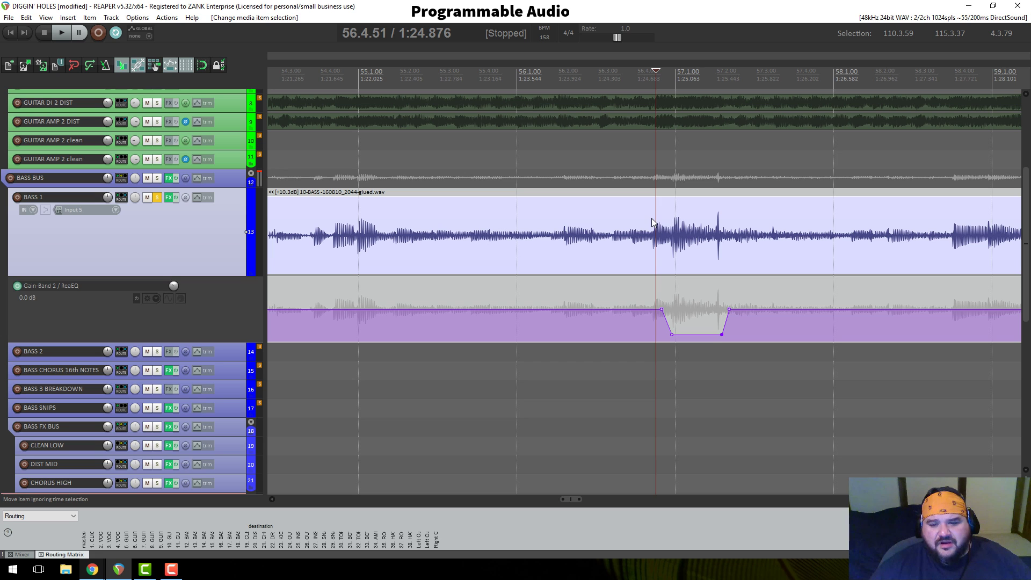
pyautogui.click(652, 221)
pyautogui.scroll(2, 653, 220)
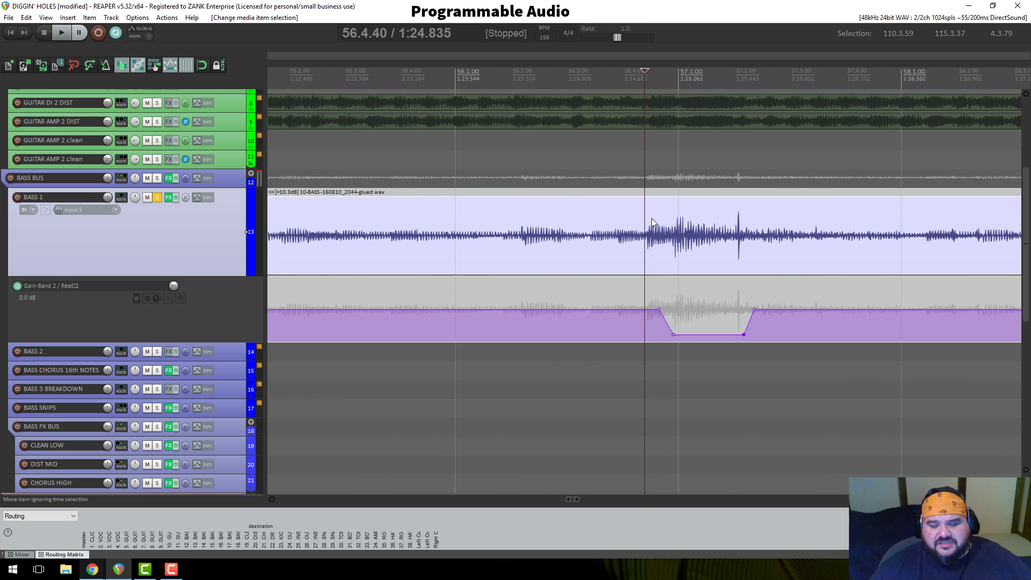
pyautogui.press('space')
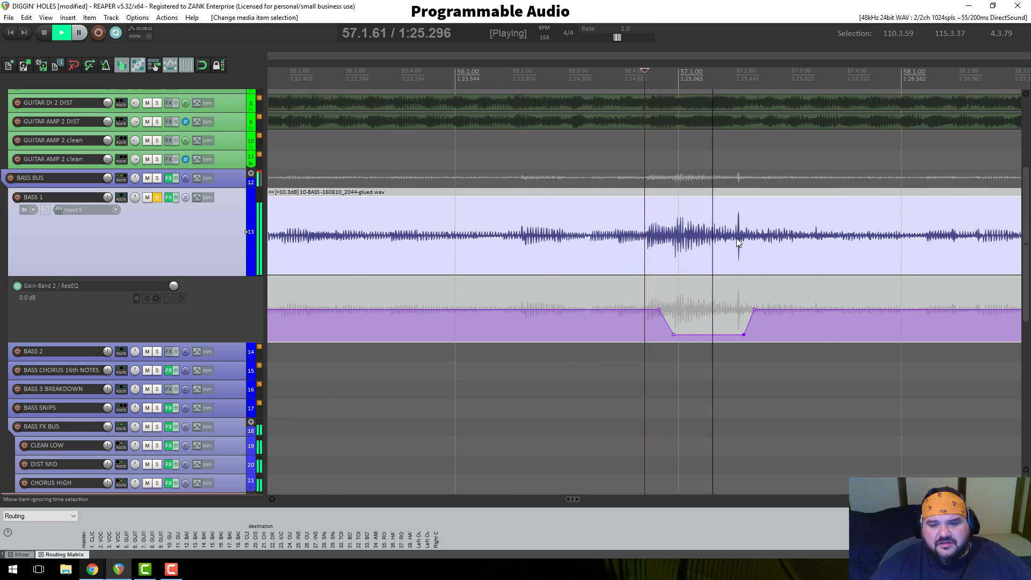
pyautogui.press('space')
# Step: Audition the BASS 1 notes leading into bar 55 and on through bar 56
pyautogui.scroll(-6, 738, 242)
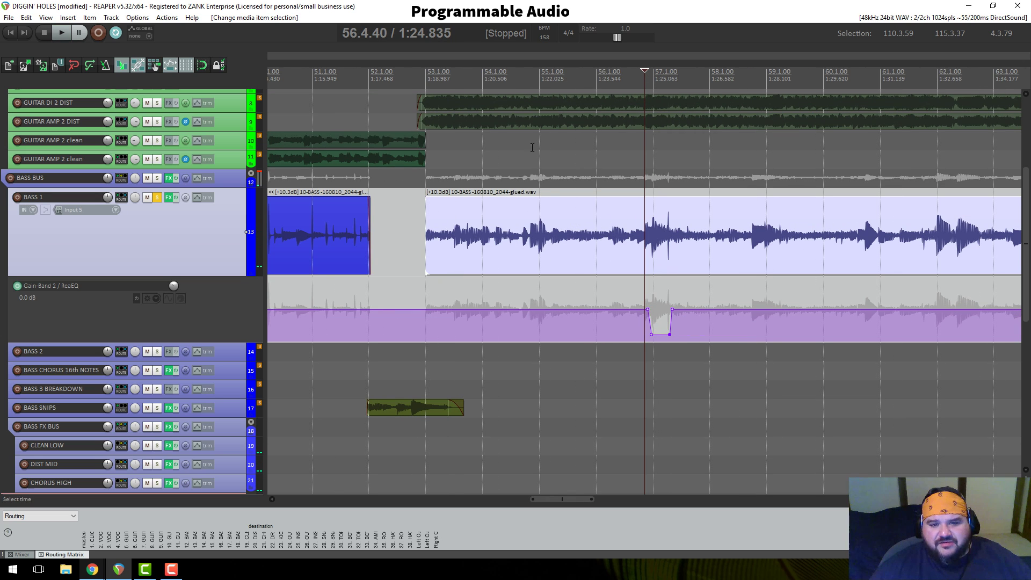
pyautogui.click(521, 82)
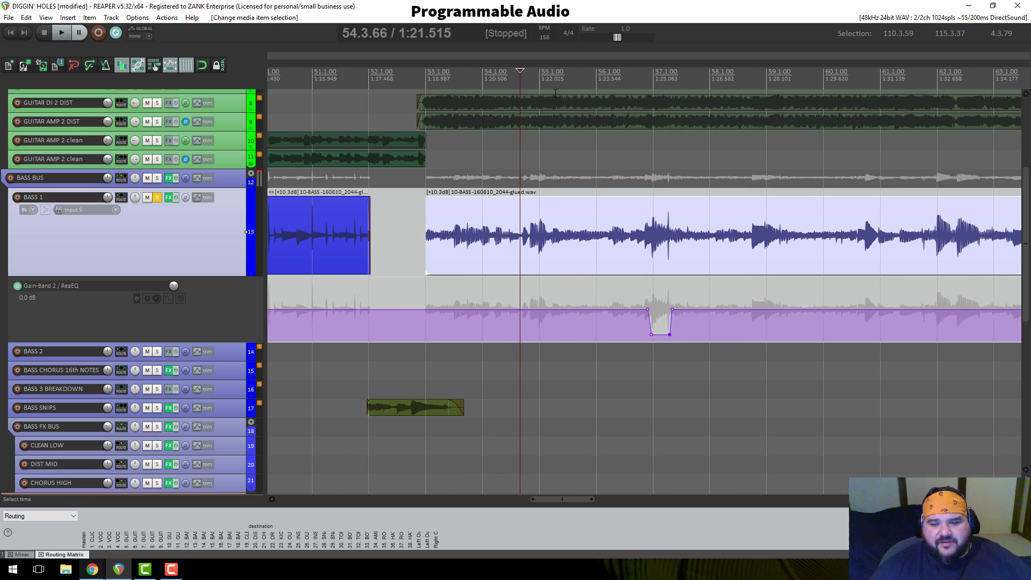
pyautogui.press('space')
pyautogui.press('space')
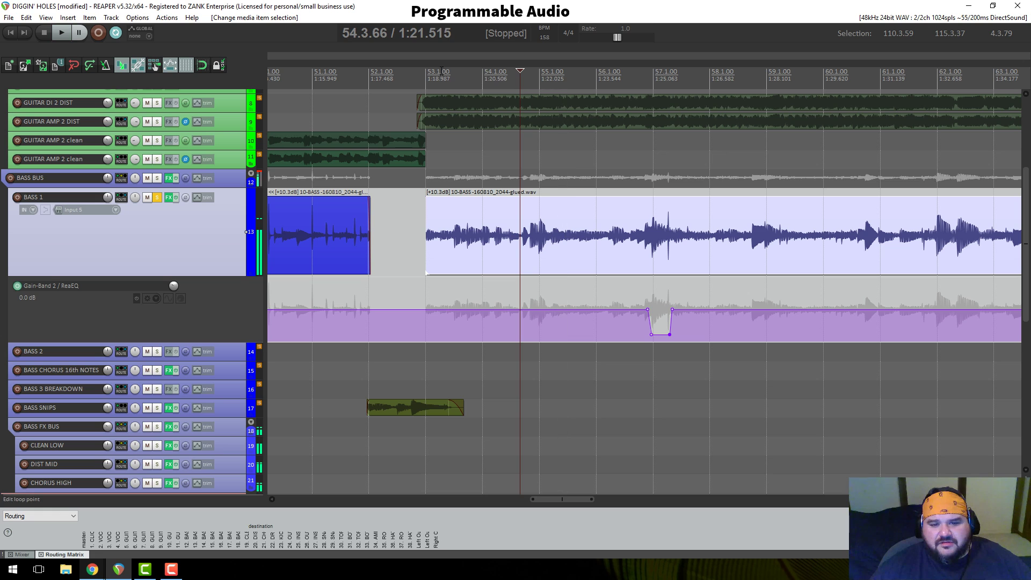
pyautogui.click(529, 79)
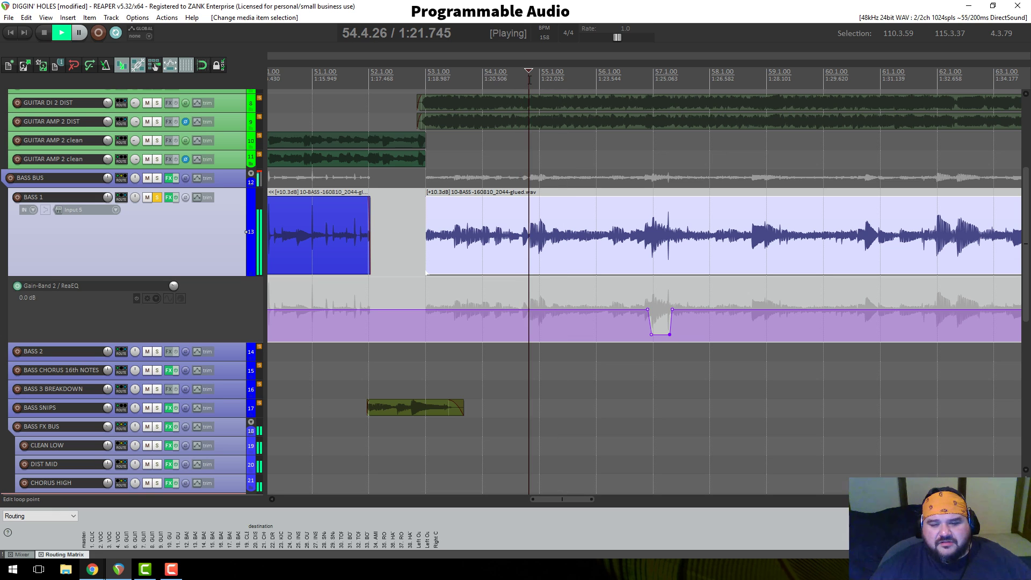
pyautogui.press('space')
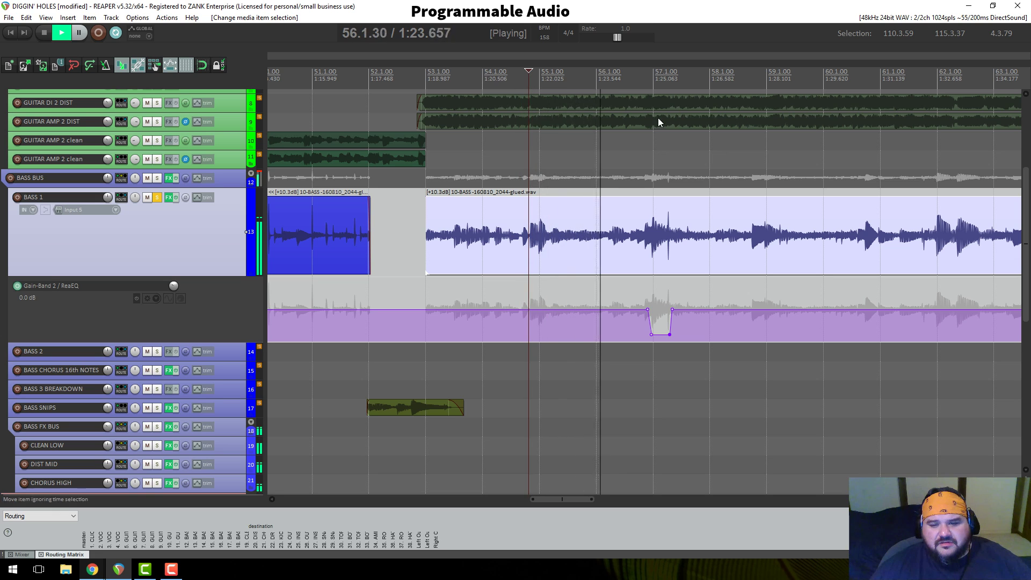
pyautogui.press('space')
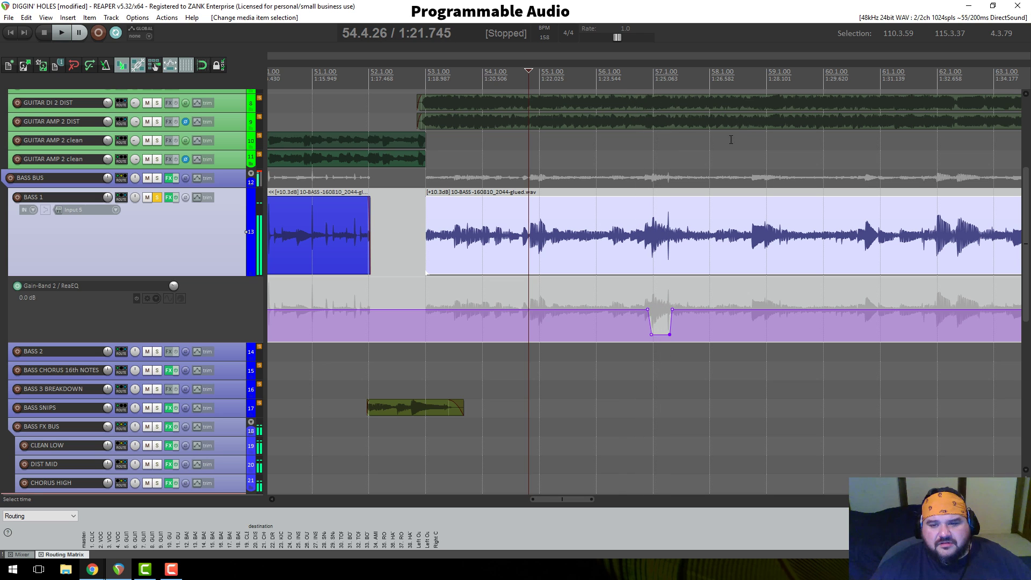
# Step: Audition the louder BASS 1 notes from bar 58 and from bar 60
pyautogui.click(725, 79)
pyautogui.press('space')
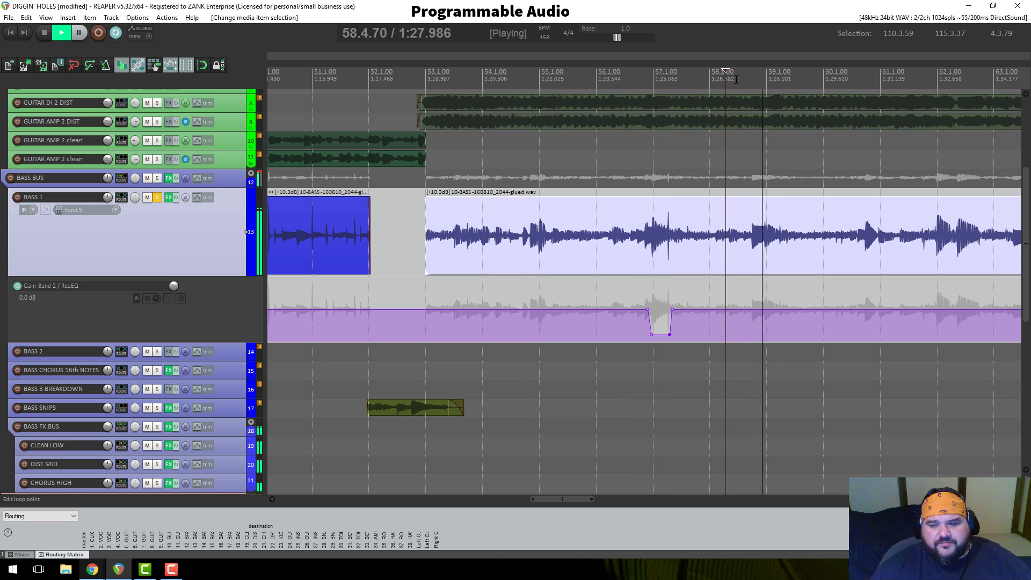
pyautogui.press('space')
pyautogui.press('space')
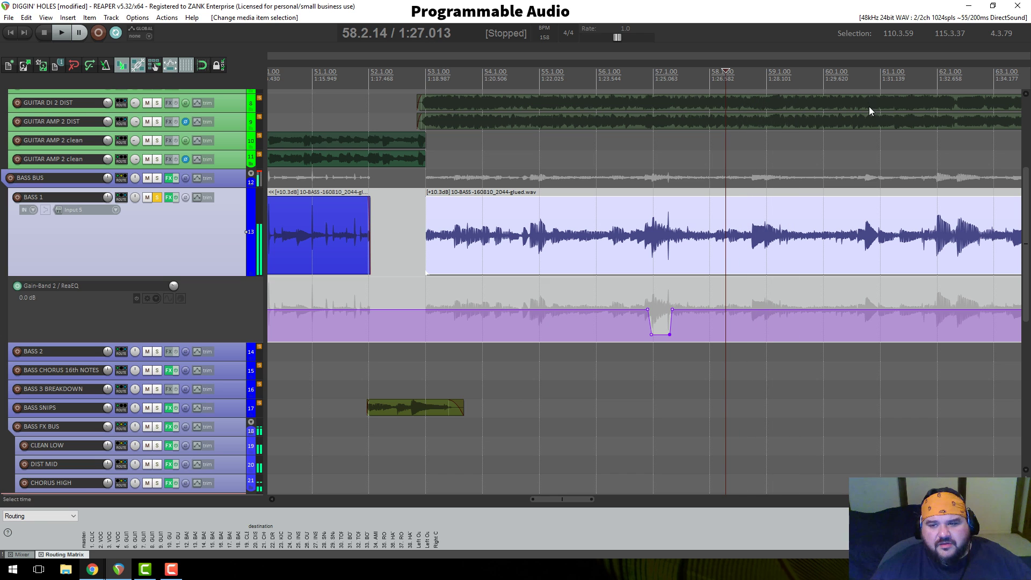
pyautogui.click(857, 83)
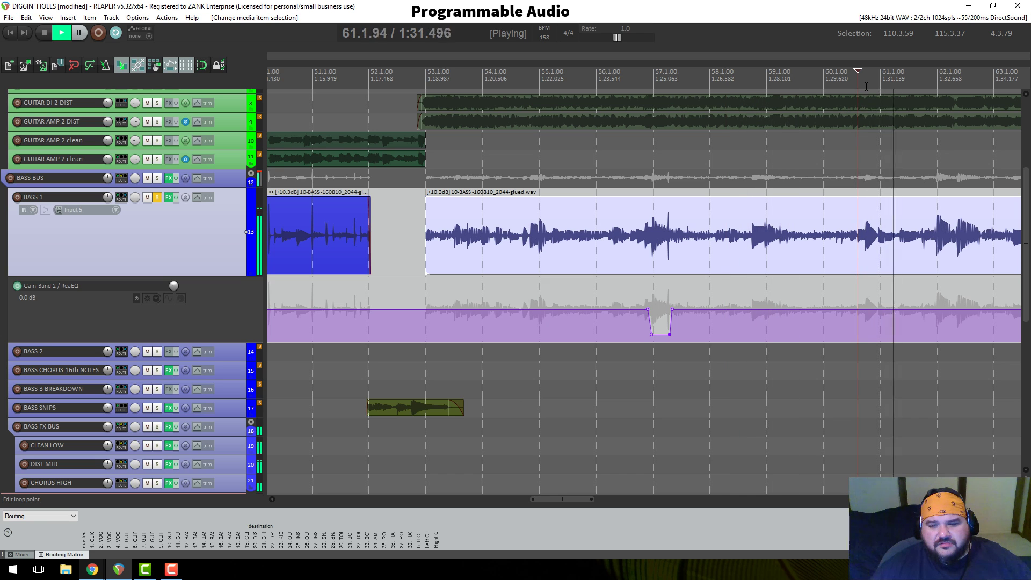
pyautogui.scroll(-3, 862, 84)
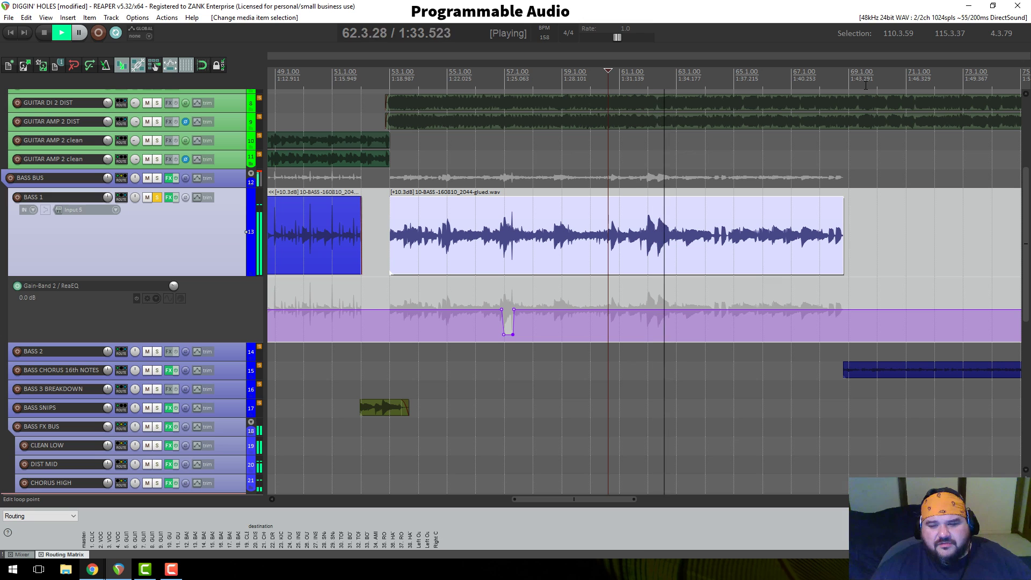
pyautogui.press('space')
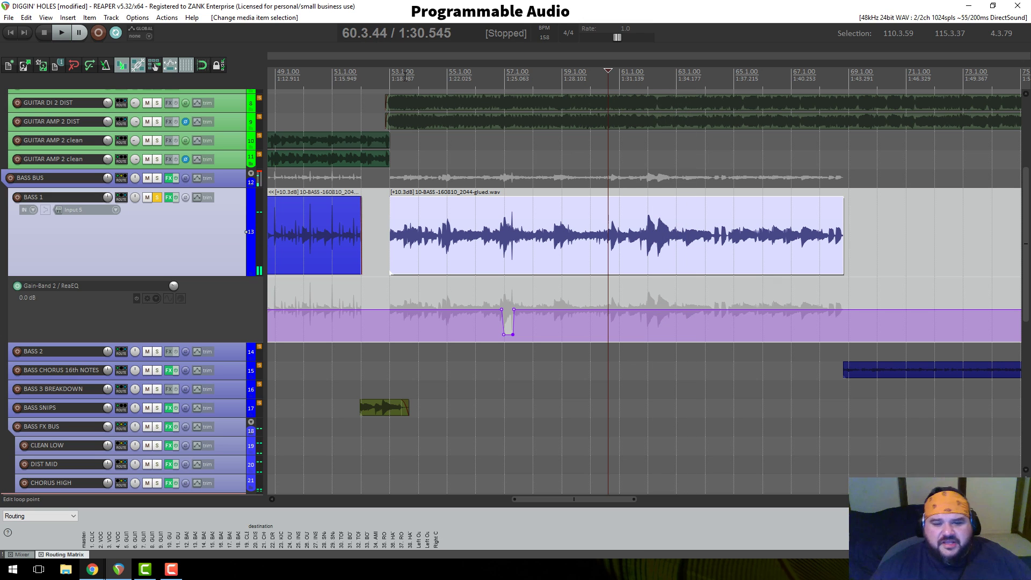
# Step: Audition the opening BASS 1 notes of the section from just after bar 53 into bar 54
pyautogui.click(405, 75)
pyautogui.scroll(3, 405, 76)
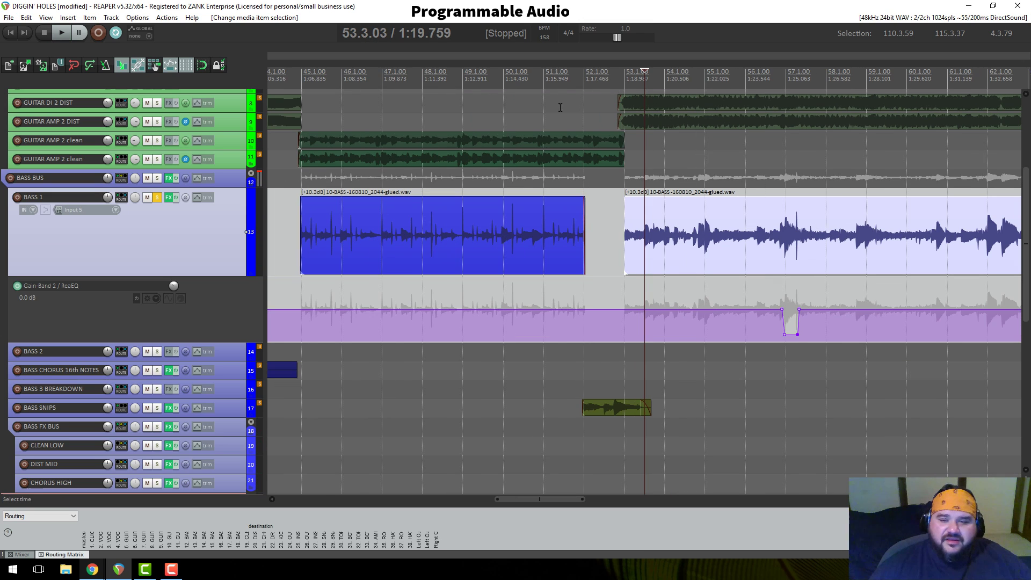
pyautogui.click(639, 78)
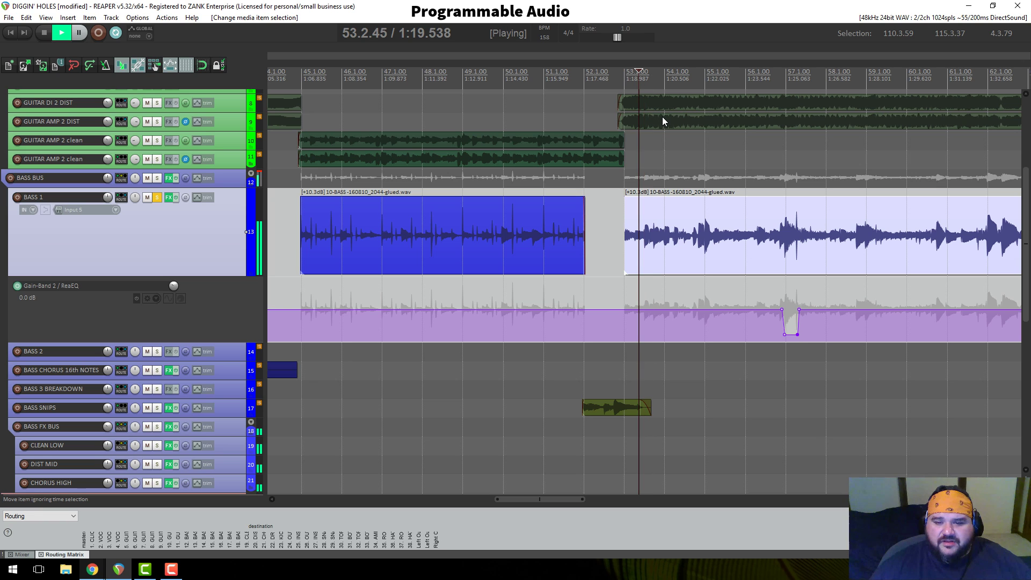
pyautogui.press('space')
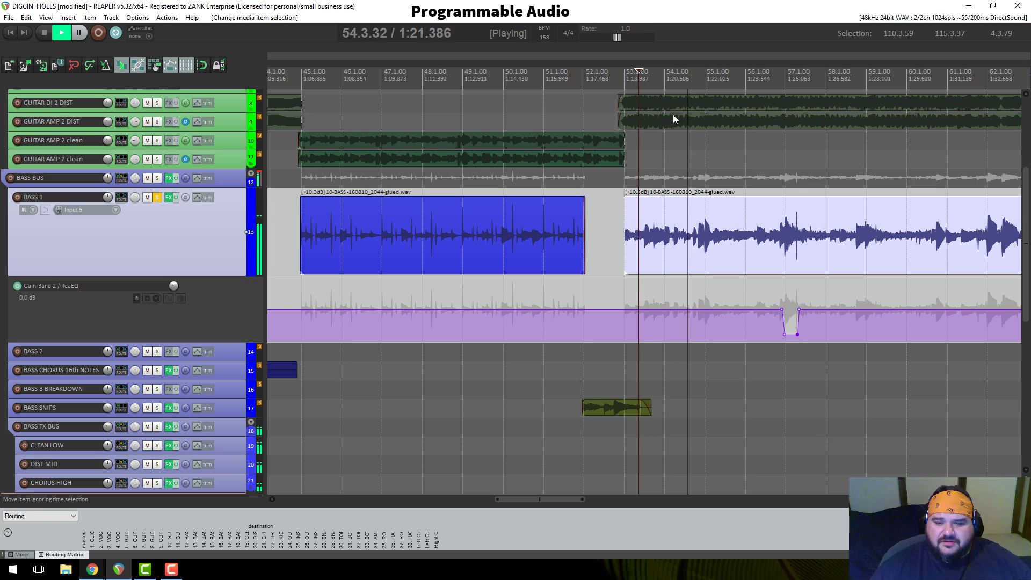
pyautogui.press('space')
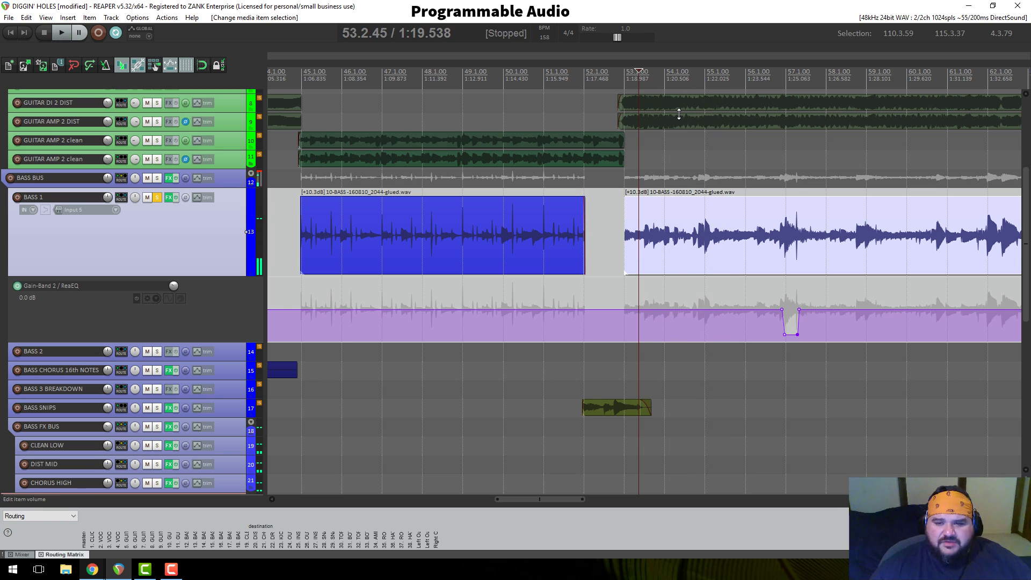
# Step: Audition BASS 1 from bar 54 through the Gain-Band 2 dip at bar 57
pyautogui.click(672, 91)
pyautogui.press('space')
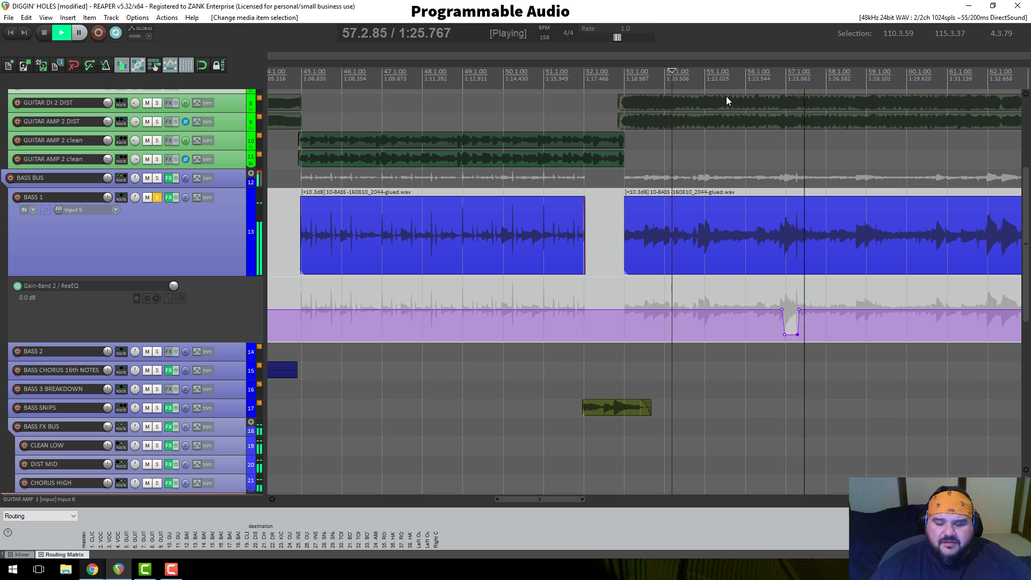
pyautogui.press('space')
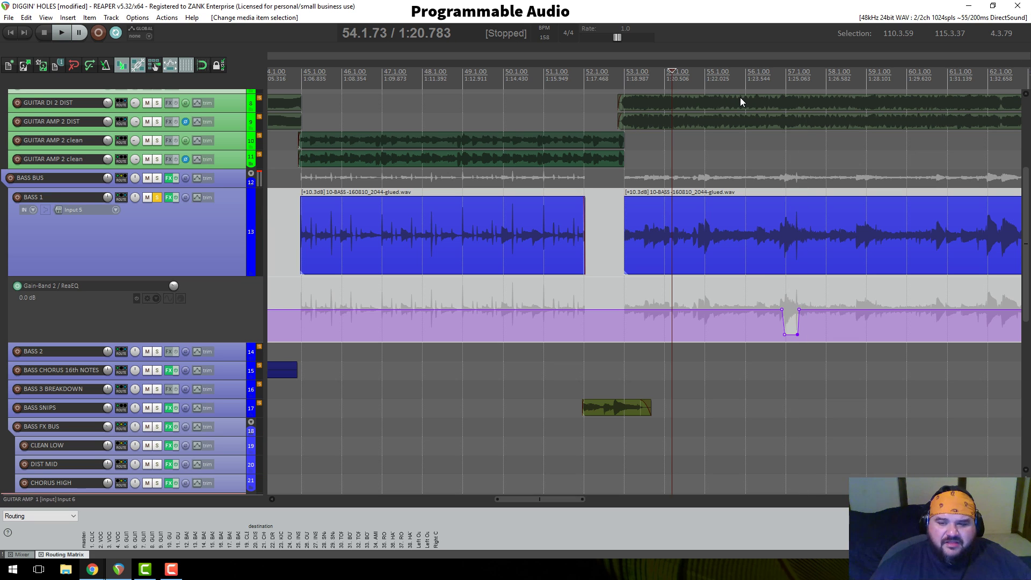
# Step: Audition BASS 1 from just before the bar 57 dip on through bar 61
pyautogui.click(781, 79)
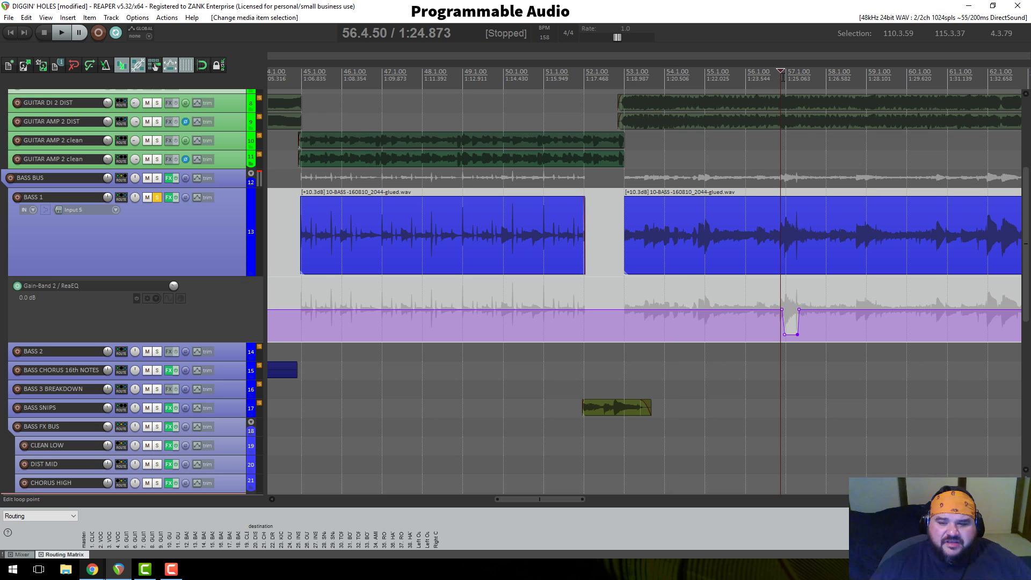
pyautogui.scroll(5, 812, 161)
pyautogui.press('space')
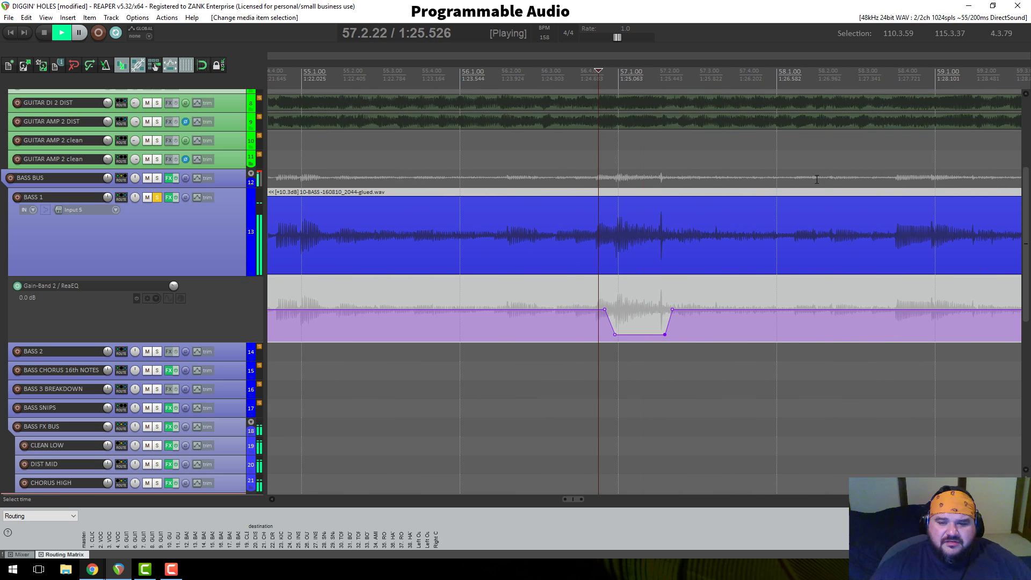
pyautogui.scroll(-2, 816, 179)
pyautogui.scroll(-3, 816, 178)
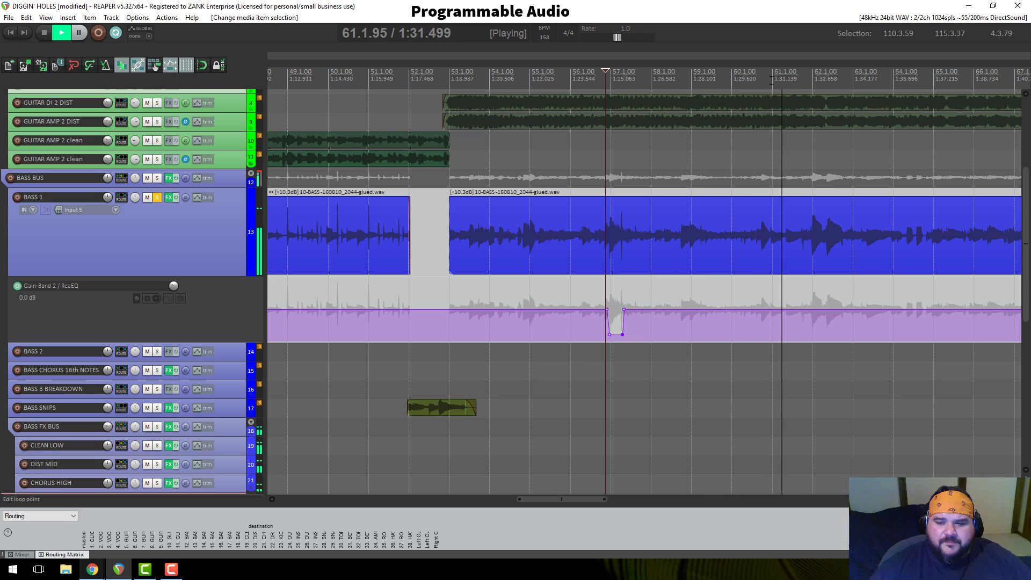
pyautogui.press('space')
# Step: Examine BASS 1's remaining clips between bar 91 and bar 123 for notes that stand out in level
pyautogui.scroll(-8, 646, 322)
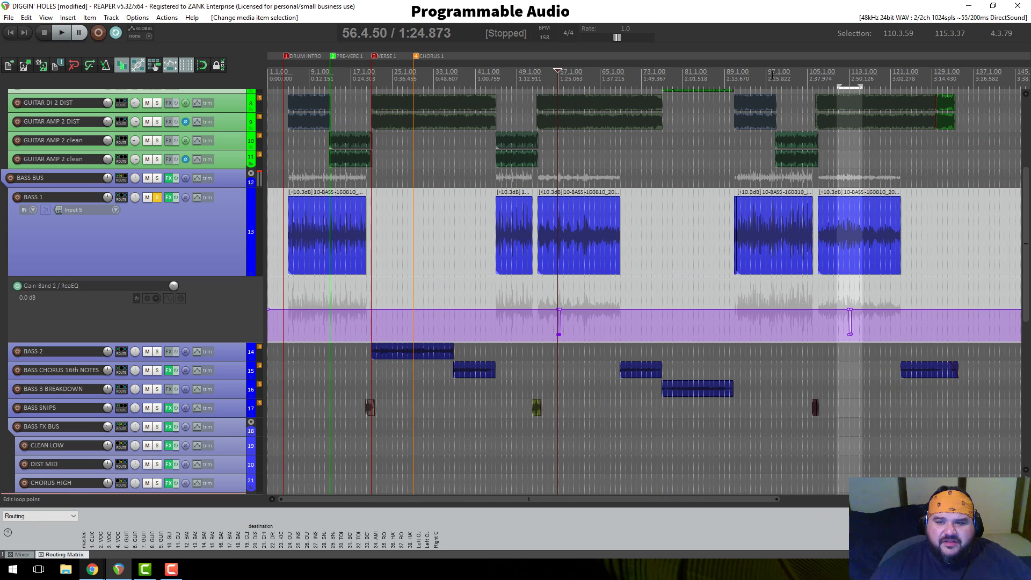
pyautogui.click(770, 75)
pyautogui.scroll(6, 771, 95)
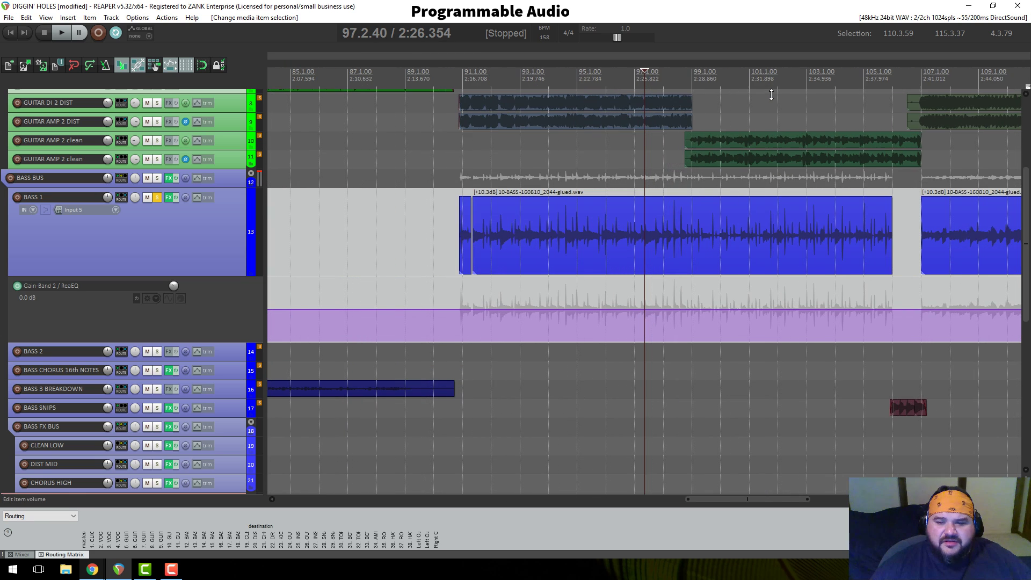
pyautogui.scroll(-2, 636, 81)
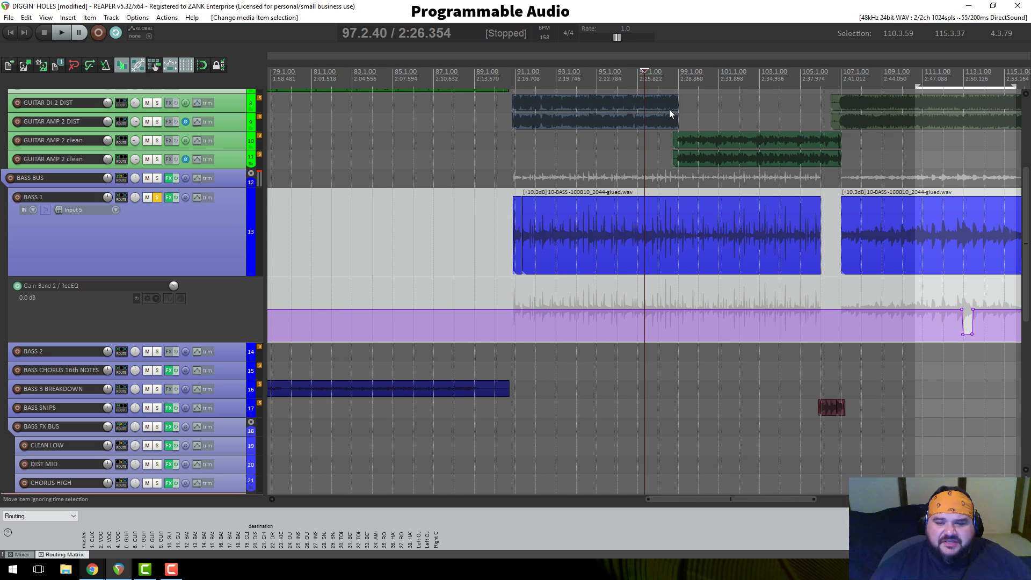
pyautogui.scroll(-3, 669, 112)
pyautogui.click(755, 73)
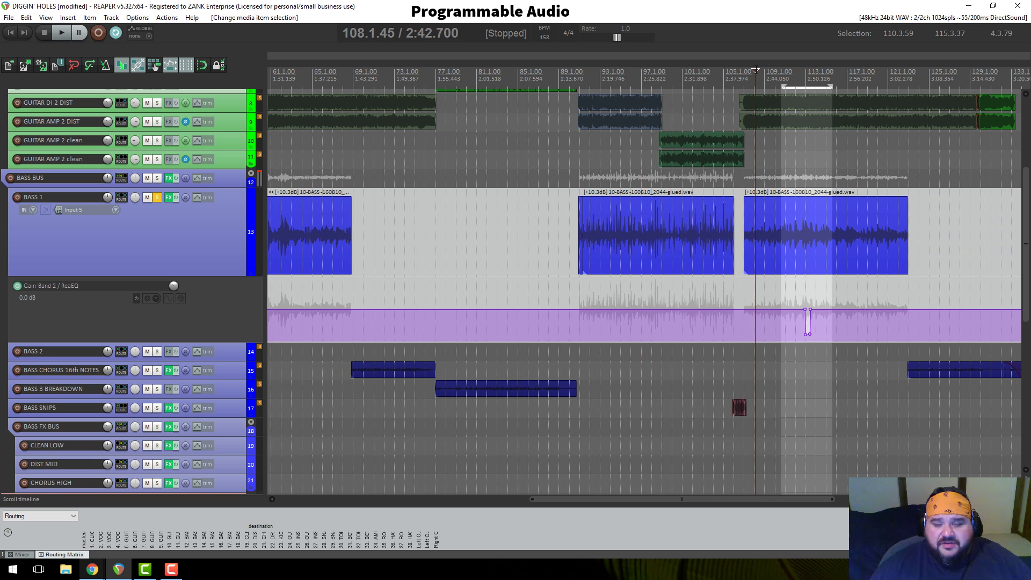
pyautogui.scroll(3, 763, 135)
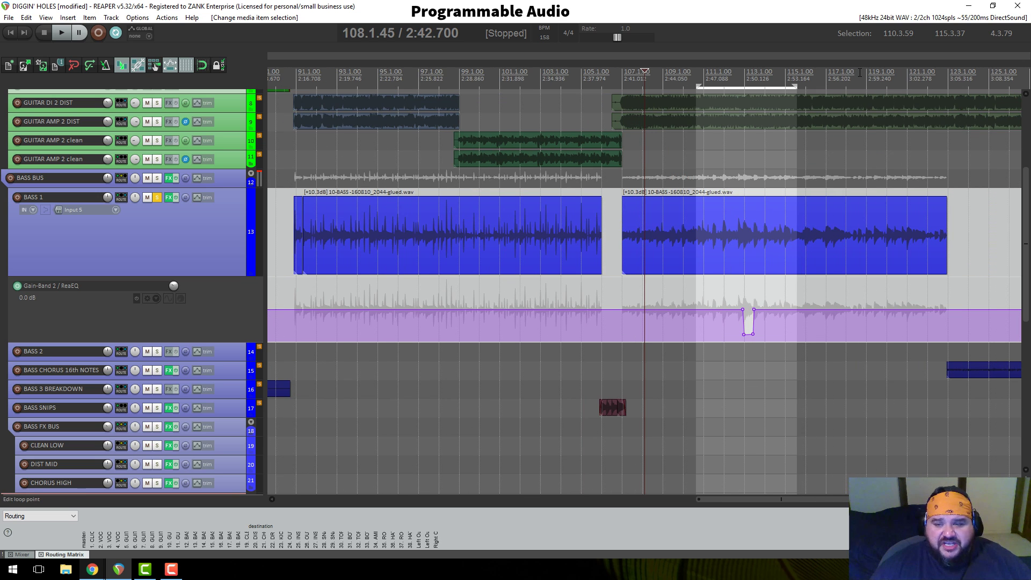
pyautogui.click(860, 73)
pyautogui.click(889, 73)
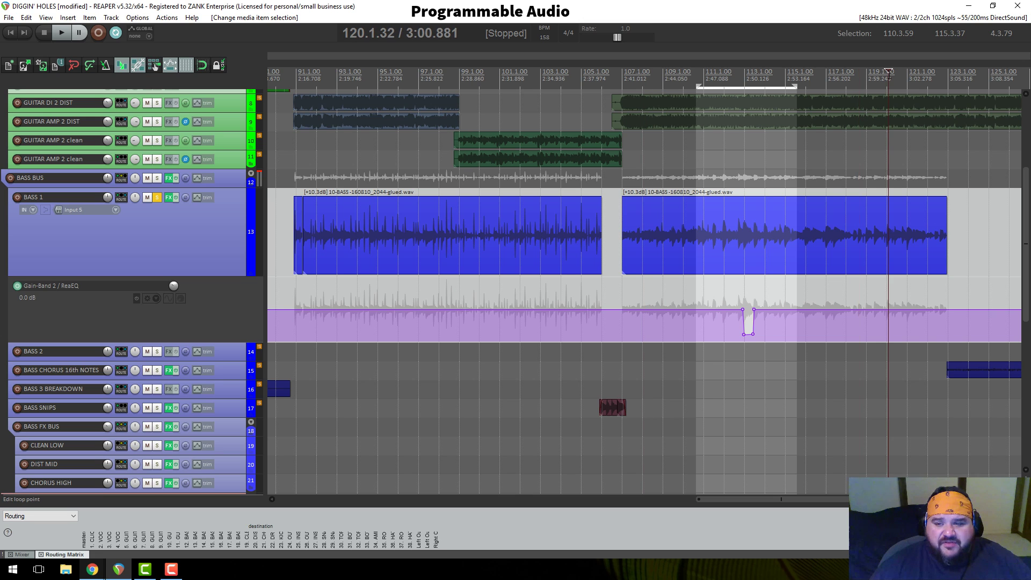
pyautogui.scroll(3, 885, 83)
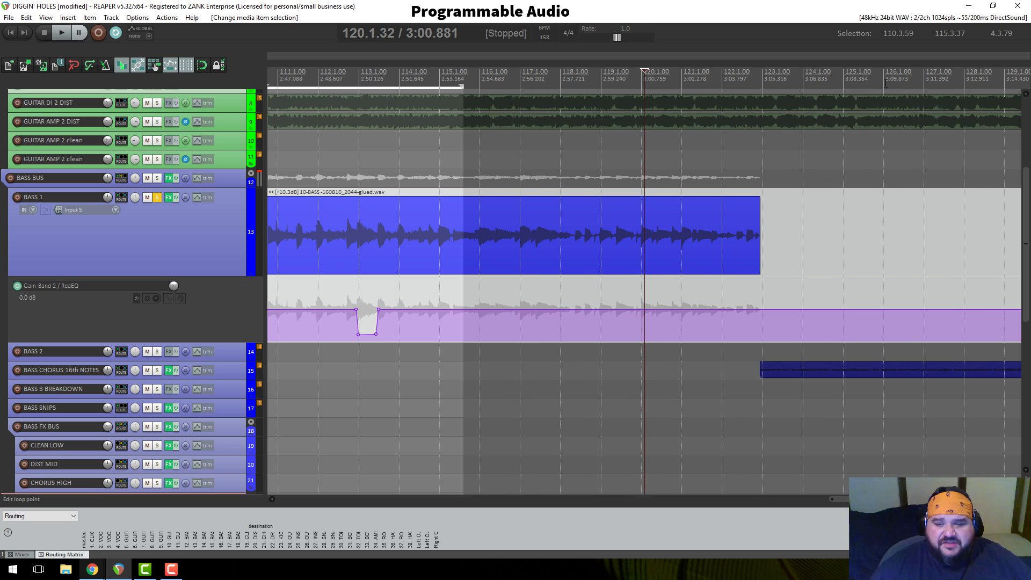
pyautogui.click(641, 82)
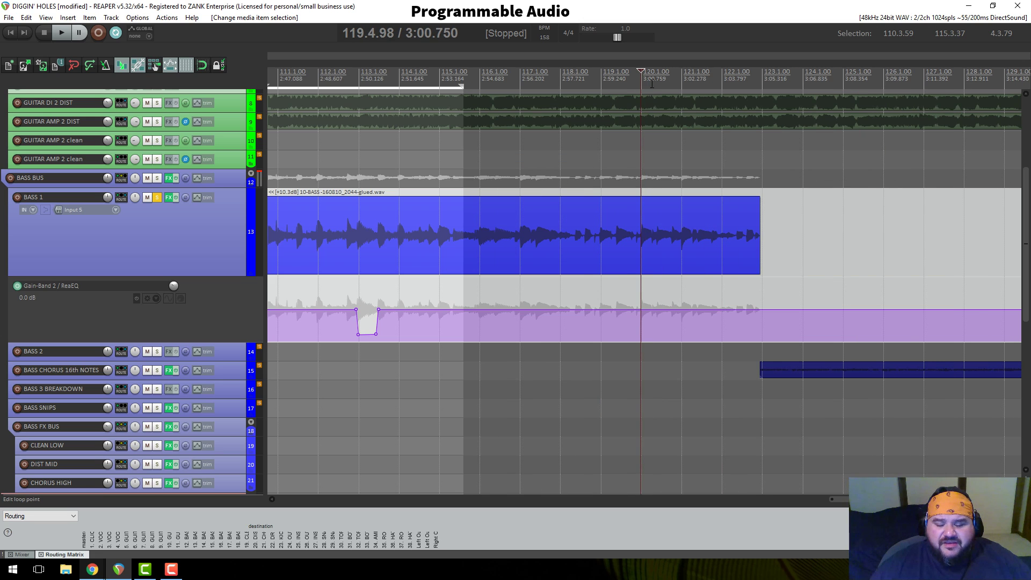
# Step: Audition BASS 1 from bar 117 through bar 120
pyautogui.click(522, 76)
pyautogui.press('space')
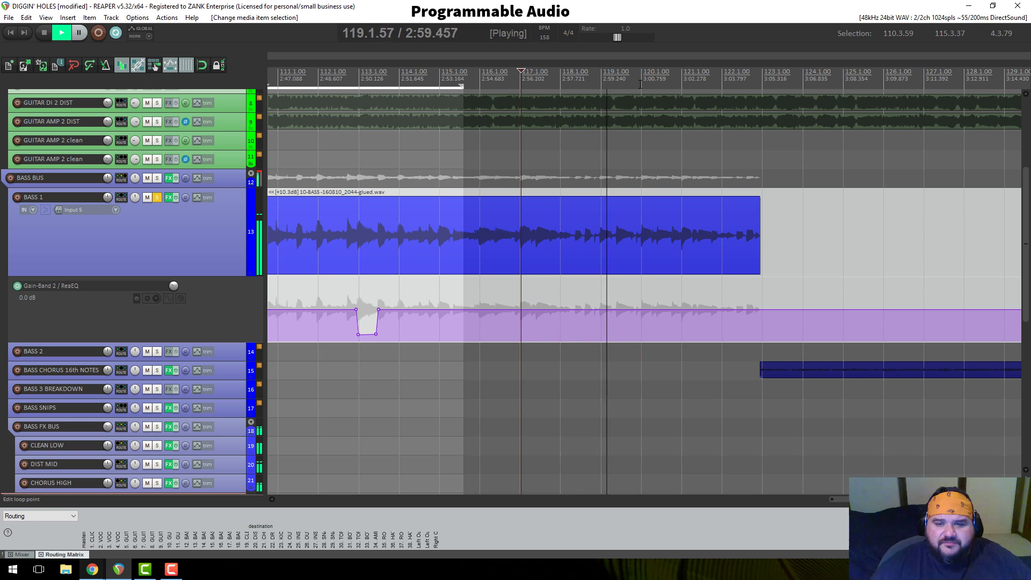
pyautogui.scroll(-2, 640, 84)
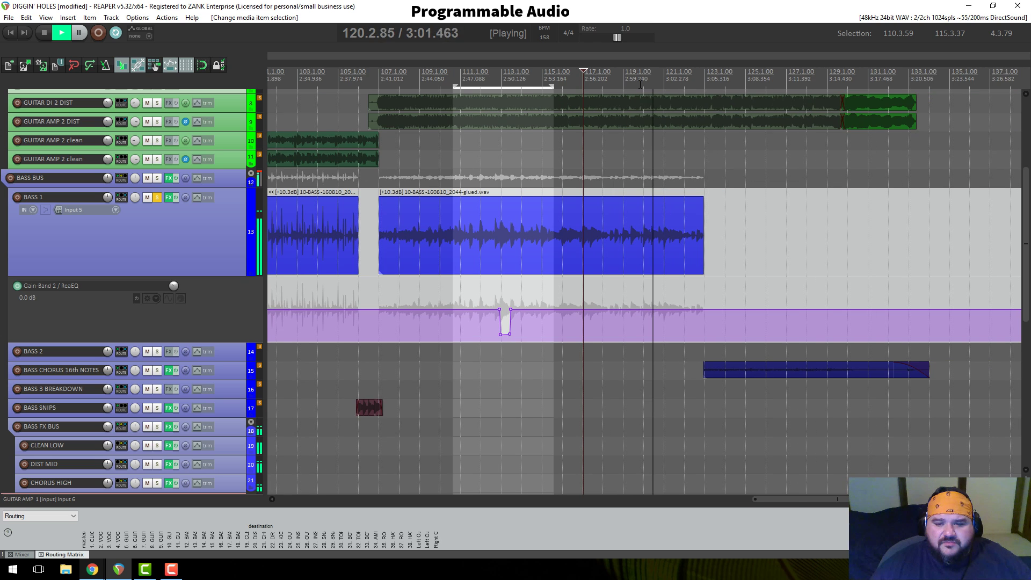
pyautogui.scroll(1, 641, 84)
pyautogui.press('space')
# Step: Take BASS 1 out of solo and shrink the track and its Gain-Band 2 envelope lane to minimum height
pyautogui.scroll(-5, 640, 85)
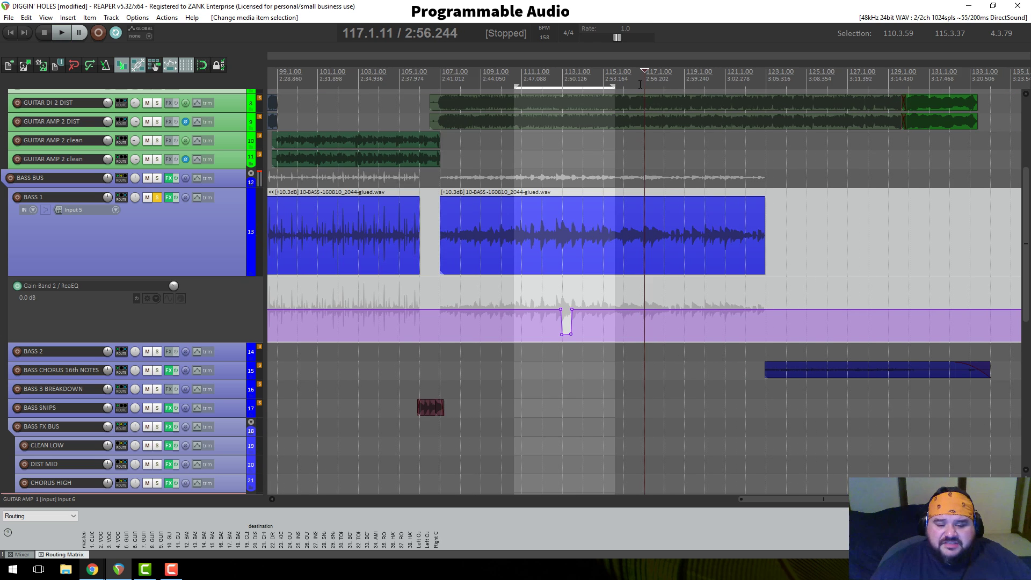
pyautogui.click(157, 198)
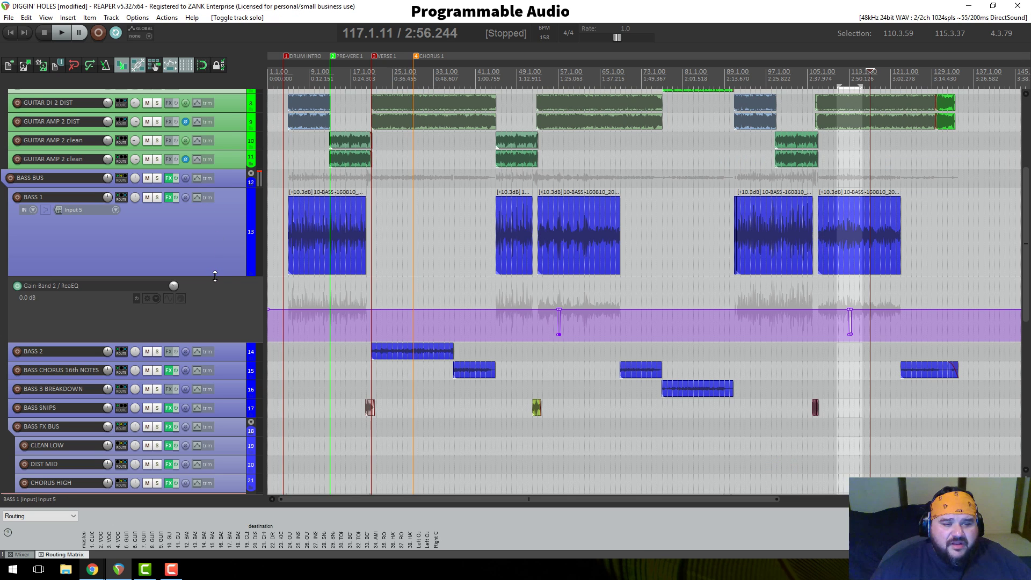
pyautogui.moveTo(215, 265); pyautogui.dragTo(225, 199)
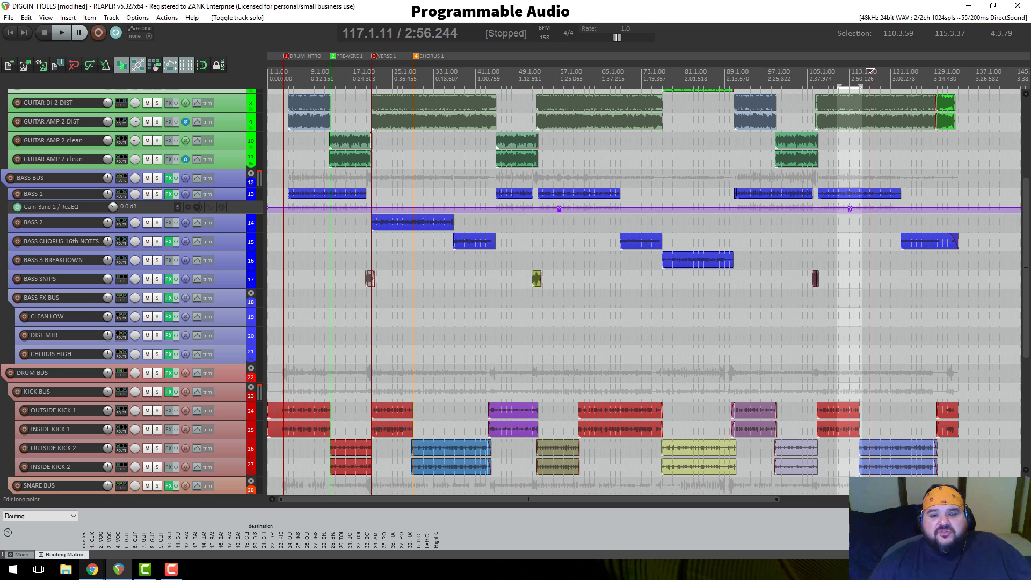
# Step: Extend the time selection over the whole song, from 1.1.00 to 136.3.06
pyautogui.moveTo(838, 84); pyautogui.dragTo(137, 77)
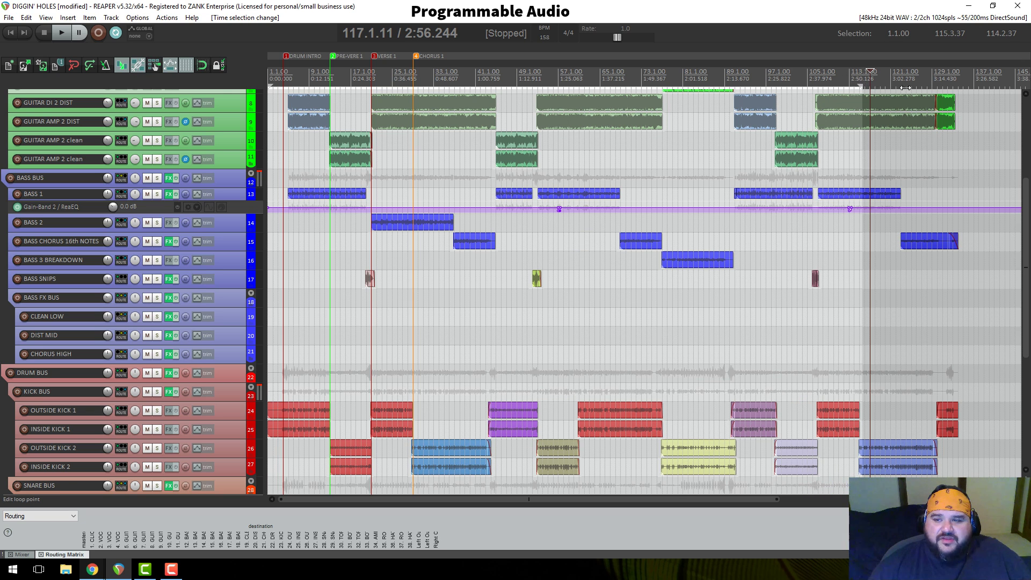
pyautogui.moveTo(905, 87); pyautogui.dragTo(968, 89)
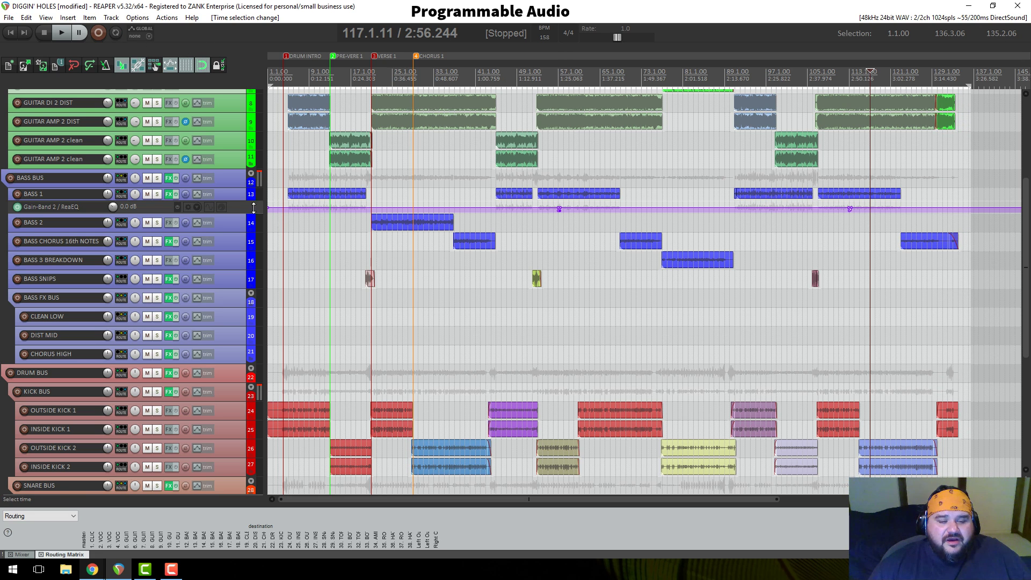
pyautogui.scroll(3, 233, 177)
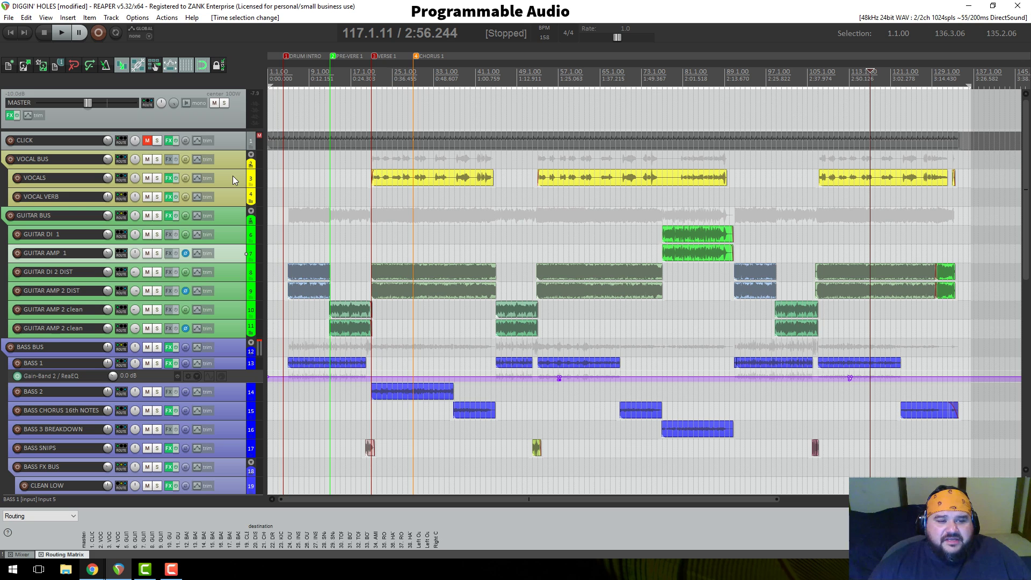
pyautogui.scroll(-6, 233, 178)
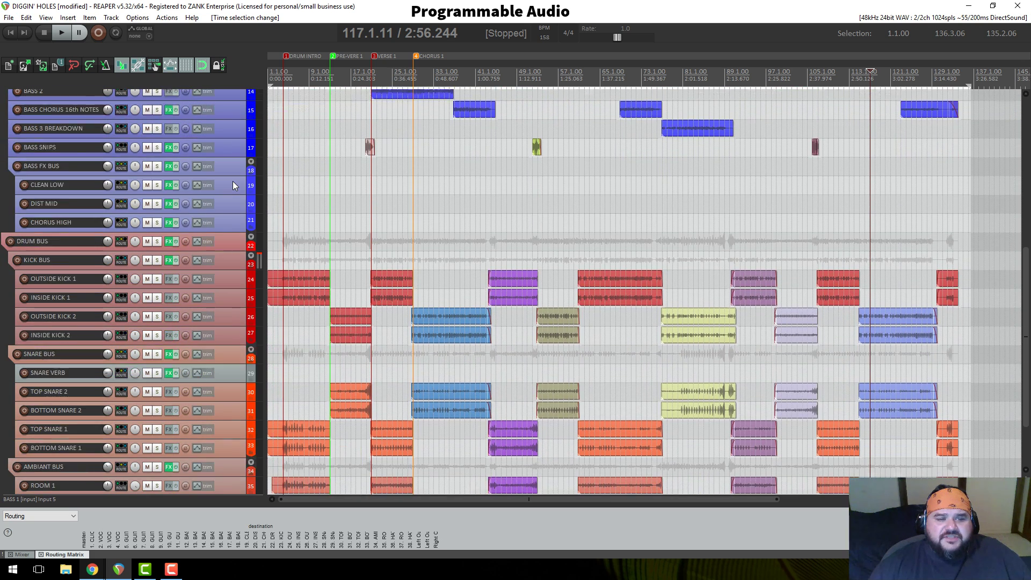
pyautogui.scroll(-1, 233, 186)
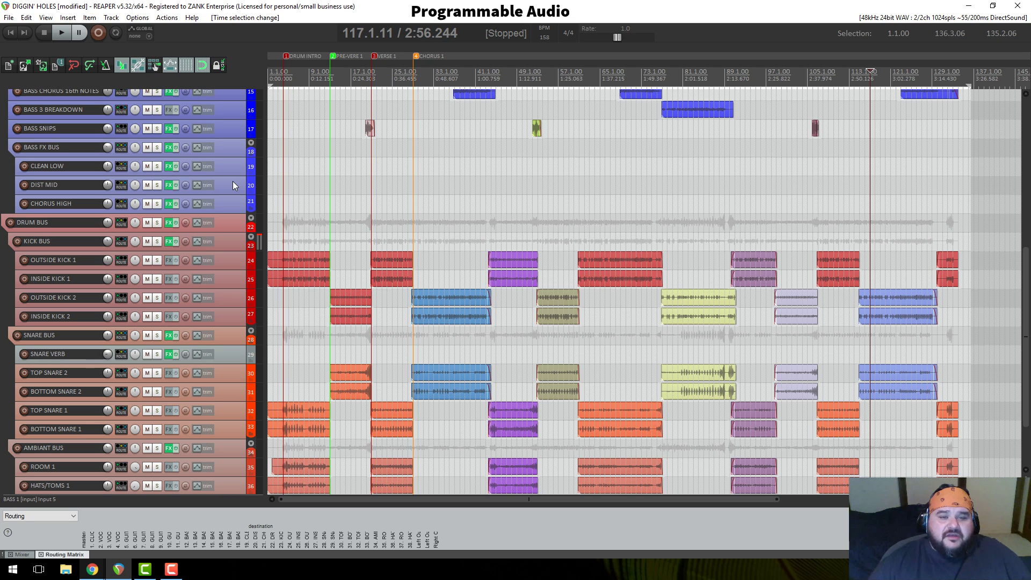
pyautogui.click(725, 75)
pyautogui.scroll(10, 731, 151)
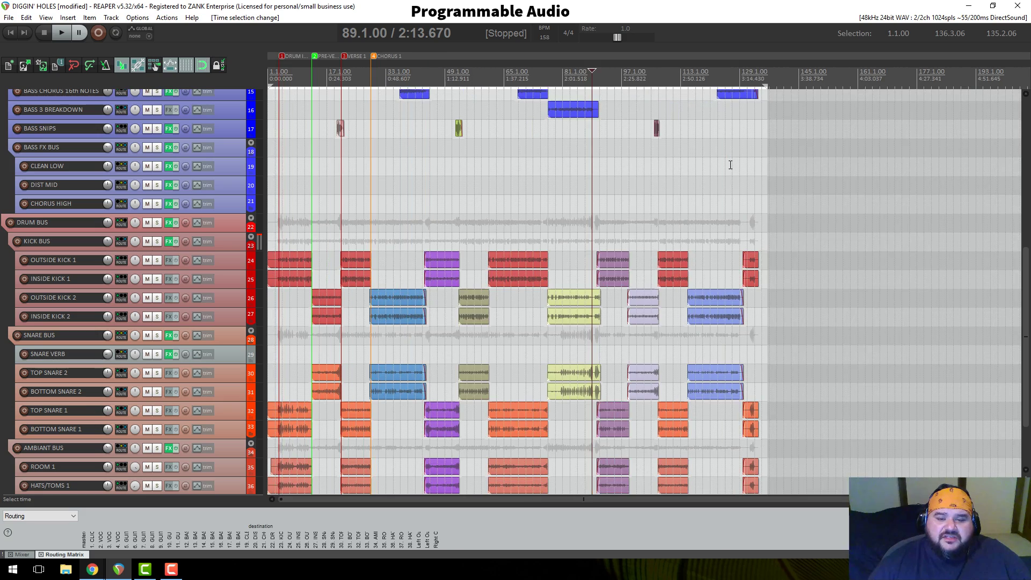
pyautogui.scroll(-10, 729, 175)
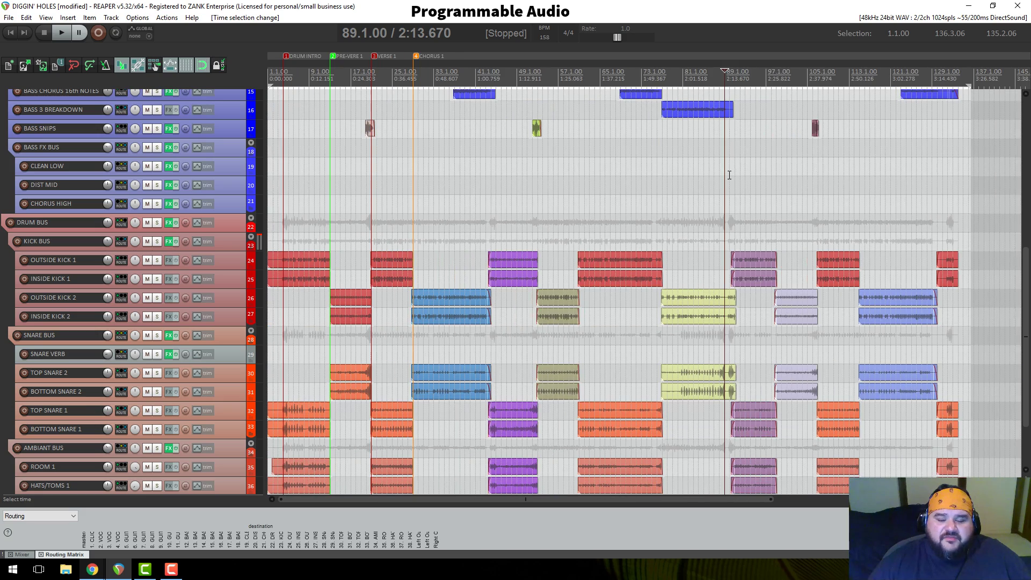